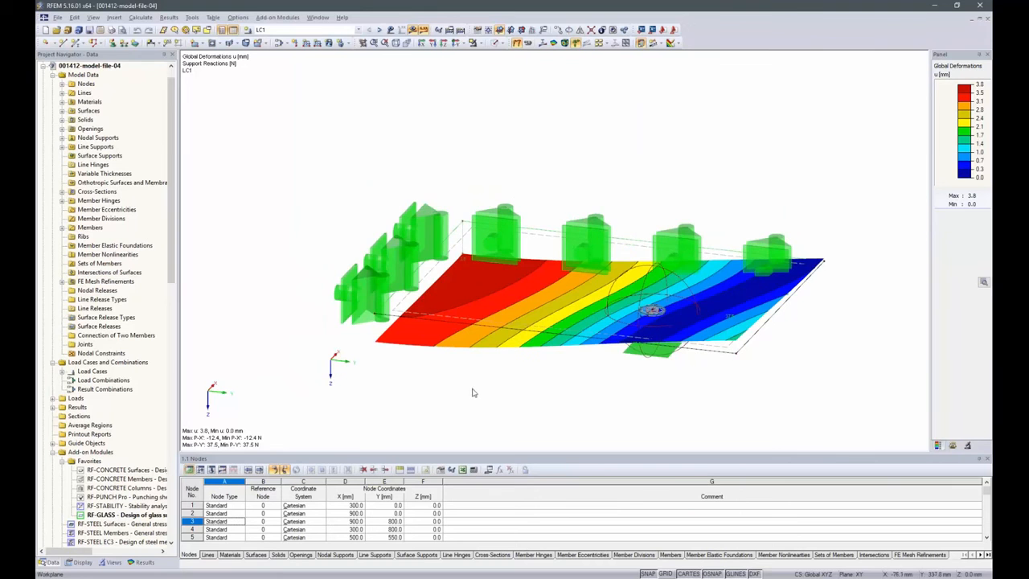
Switch from the pane deformation results to the Canopy complete model to review the finished structure
{"action": "middle_click_drag", "start_coordinate": [587, 428], "coordinate": [558, 437], "text": "ctrl"}
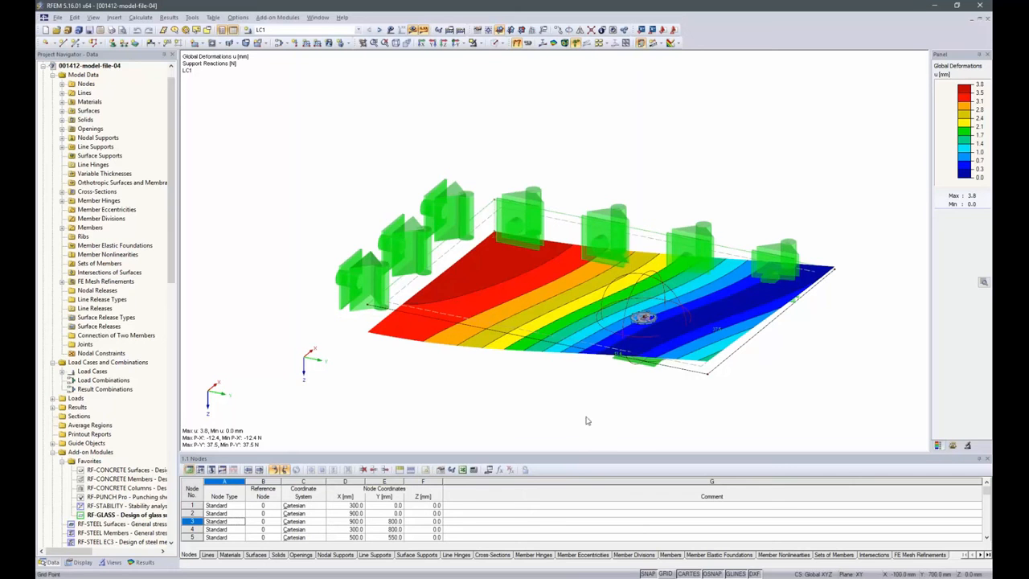
{"action": "left_click", "coordinate": [42, 69]}
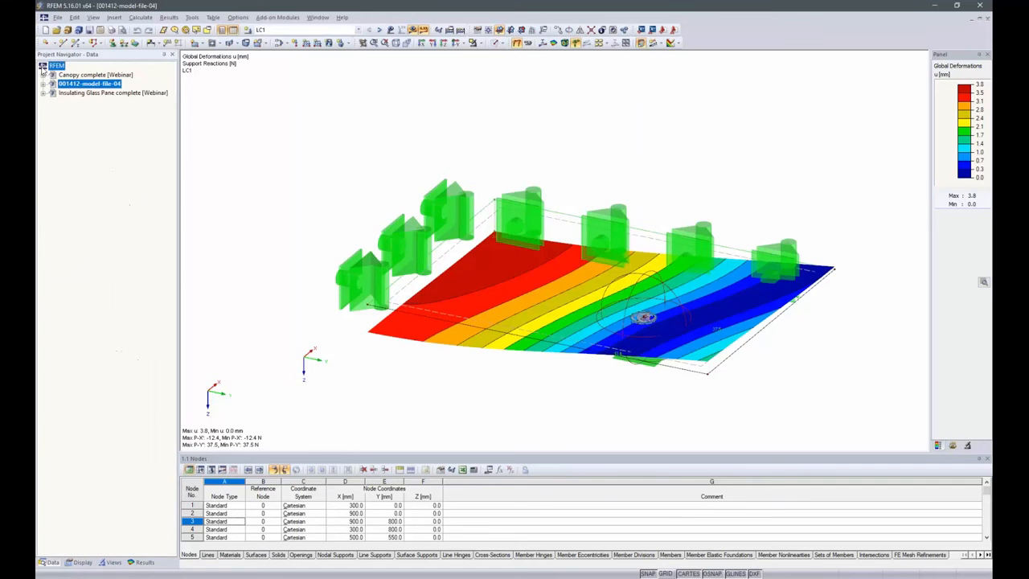
{"action": "left_click", "coordinate": [84, 74]}
{"action": "right_click", "coordinate": [82, 75]}
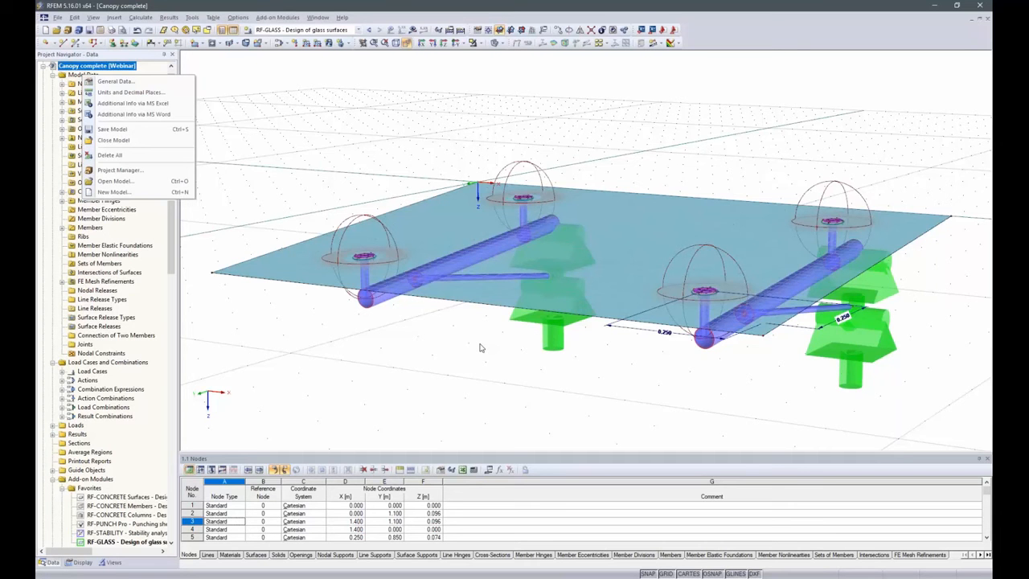
{"action": "left_click", "coordinate": [258, 109]}
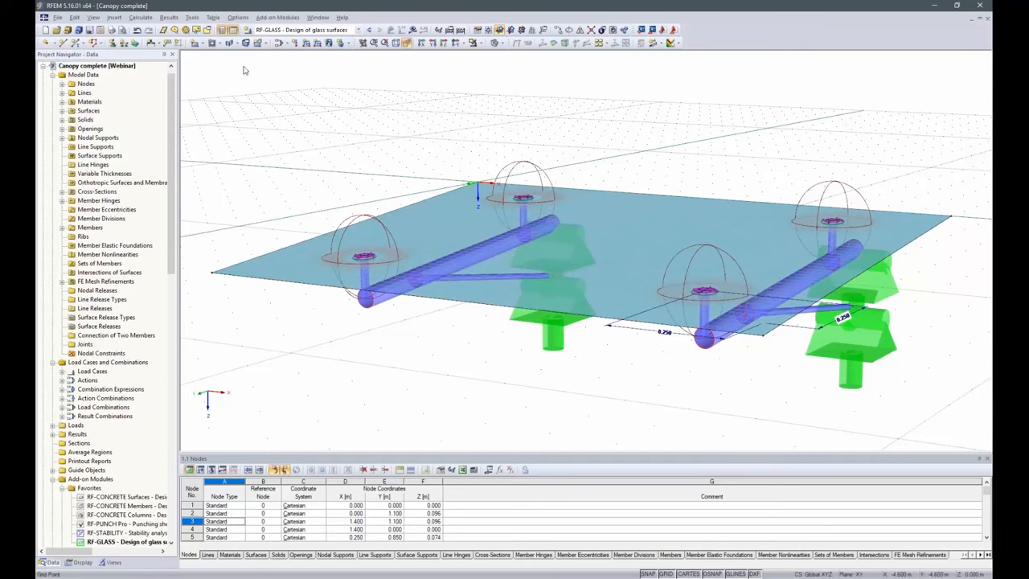
Create a new 3D model named Canopy in the Webinar project, using the DIN 1055-100 + DIN 18008 (Glass) standard with automatic load combinations
{"action": "left_click", "coordinate": [45, 30]}
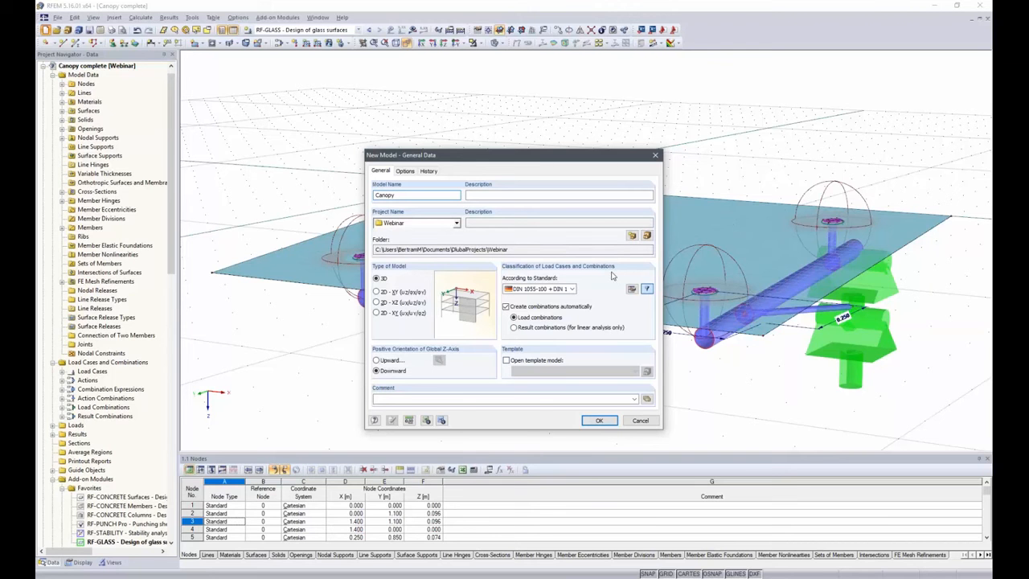
{"action": "left_click", "coordinate": [572, 289]}
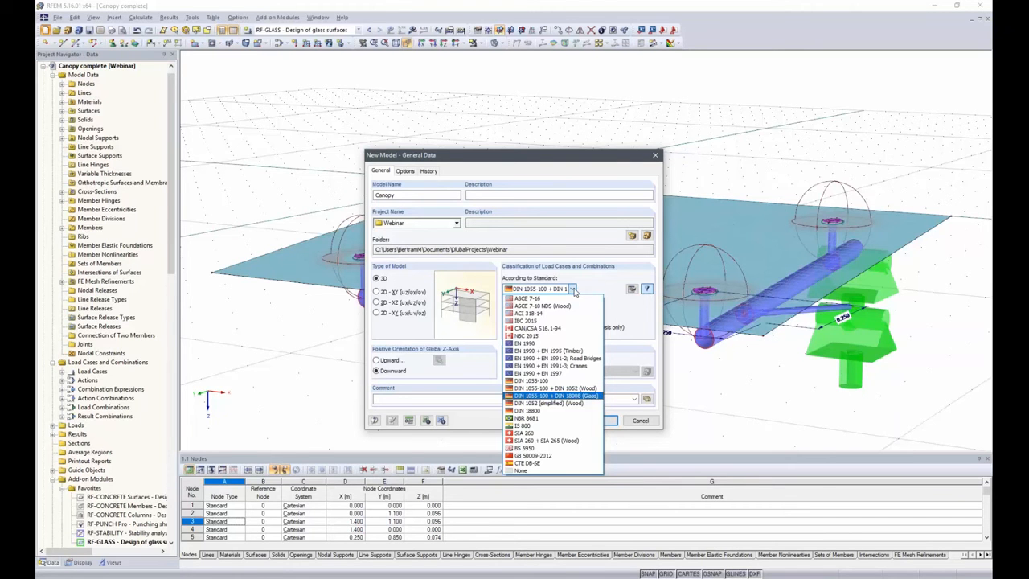
{"action": "left_click", "coordinate": [550, 395]}
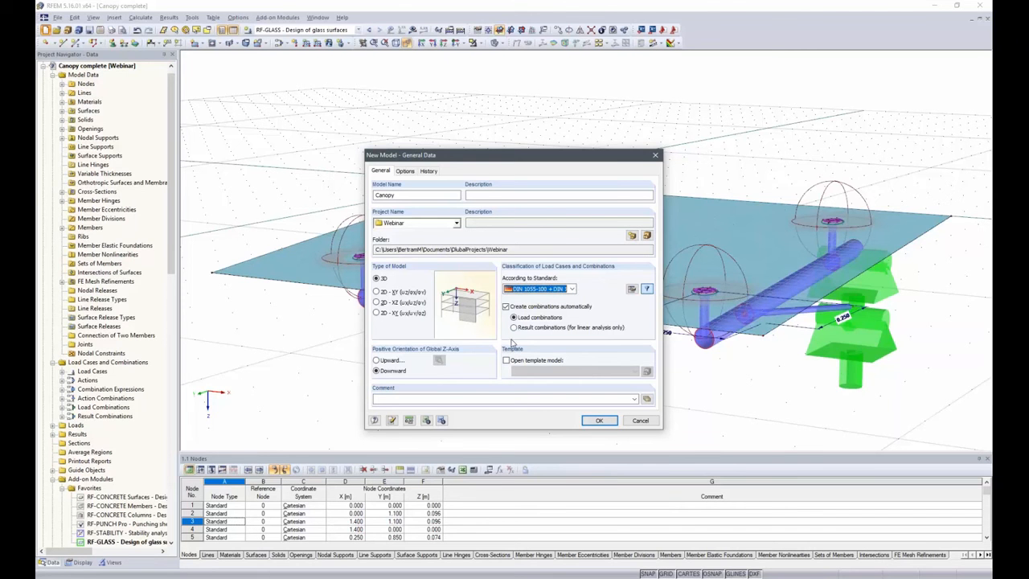
{"action": "left_click", "coordinate": [599, 421]}
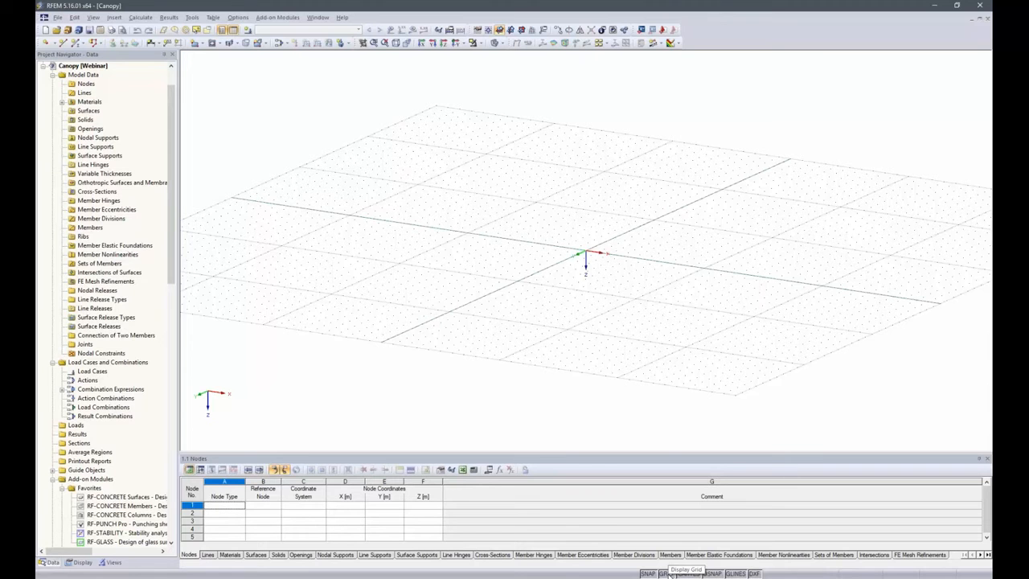
Set the work plane's grid point spacing to 0.100 m for both b and h
{"action": "right_click", "coordinate": [670, 573]}
{"action": "left_click", "coordinate": [689, 566]}
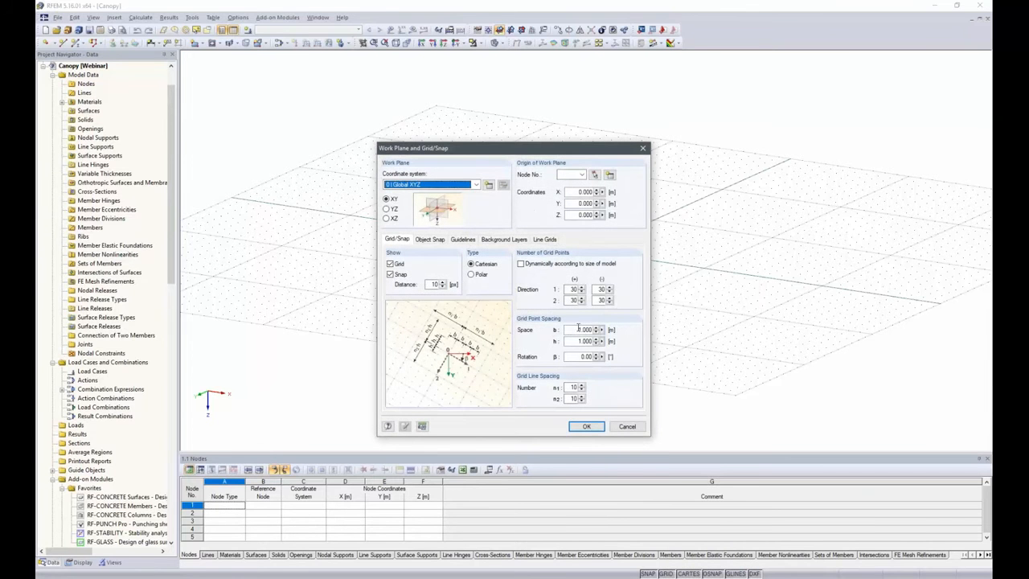
{"action": "left_click", "coordinate": [586, 330]}
{"action": "double_click", "coordinate": [587, 331]}
{"action": "type", "text": ".1"}
{"action": "key", "text": "Tab"}
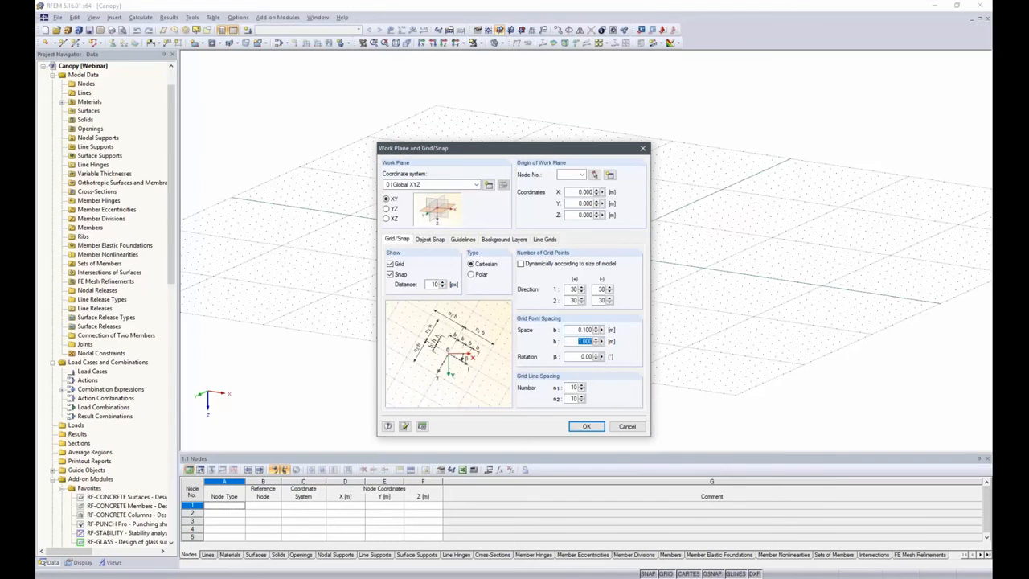
{"action": "type", "text": ".1"}
{"action": "key", "text": "Tab"}
{"action": "left_click", "coordinate": [587, 425]}
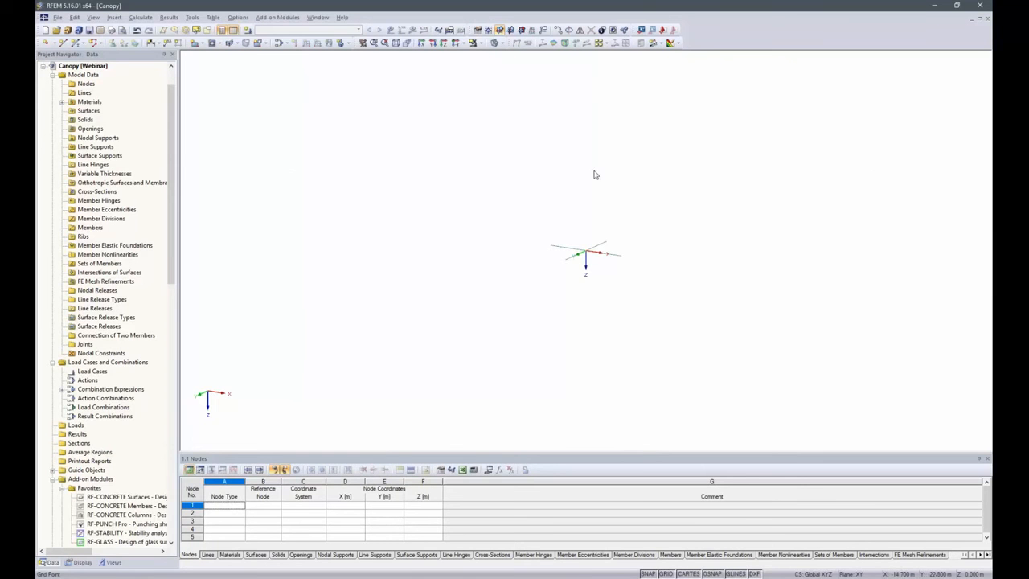
Set the target length of finite elements to 0.025 m in the FE mesh settings
{"action": "left_click", "coordinate": [444, 42]}
{"action": "scroll", "coordinate": [602, 245], "scroll_direction": "up", "scroll_amount": 5}
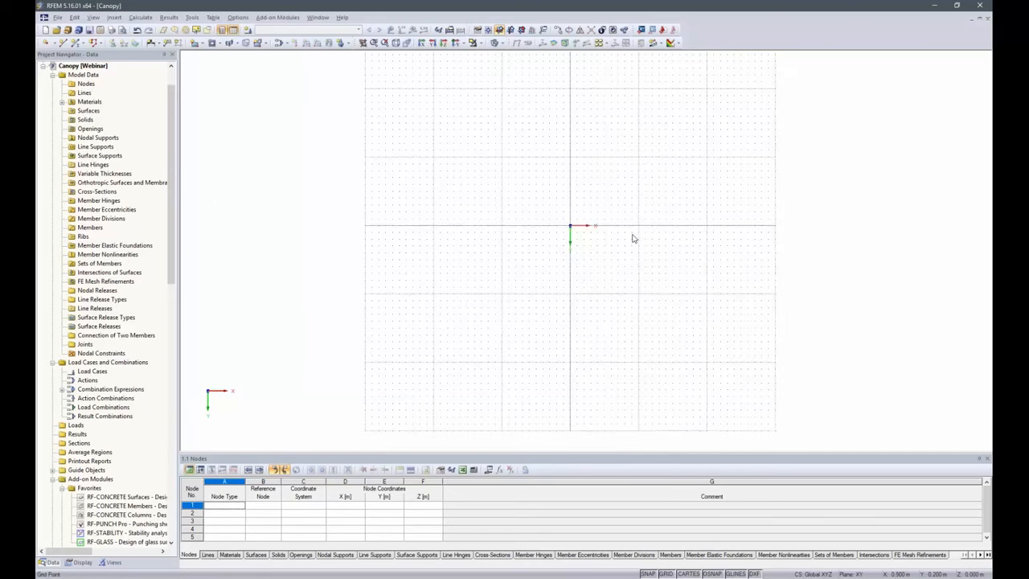
{"action": "scroll", "coordinate": [608, 238], "scroll_direction": "up", "scroll_amount": 3}
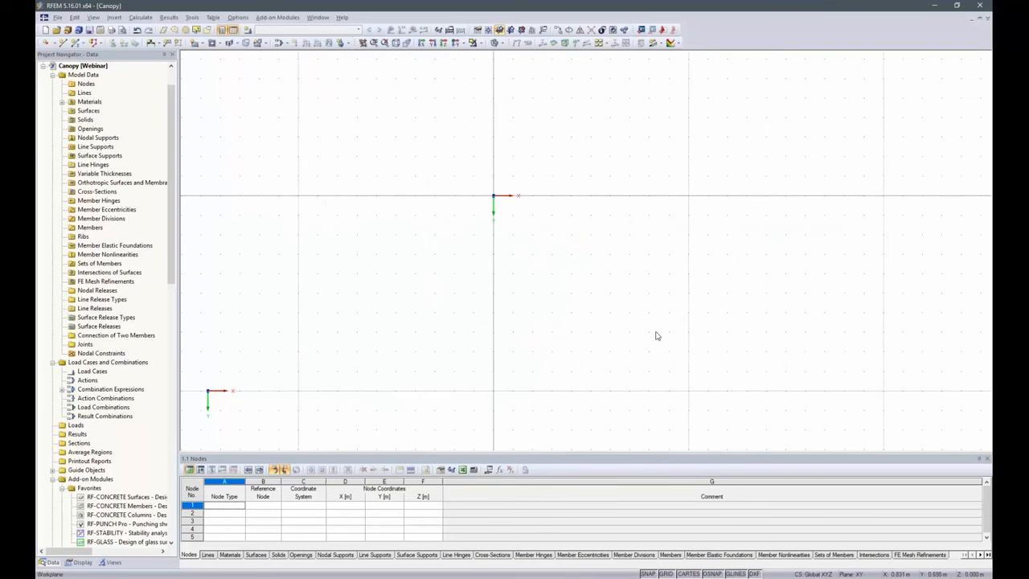
{"action": "middle_click_drag", "start_coordinate": [654, 330], "coordinate": [544, 271]}
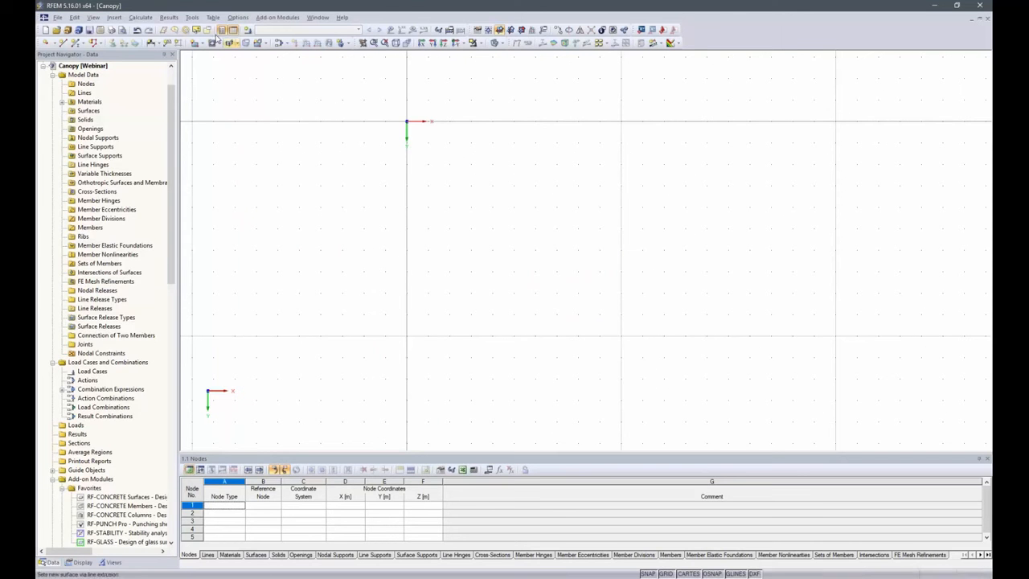
{"action": "left_click", "coordinate": [142, 18]}
{"action": "left_click", "coordinate": [165, 129]}
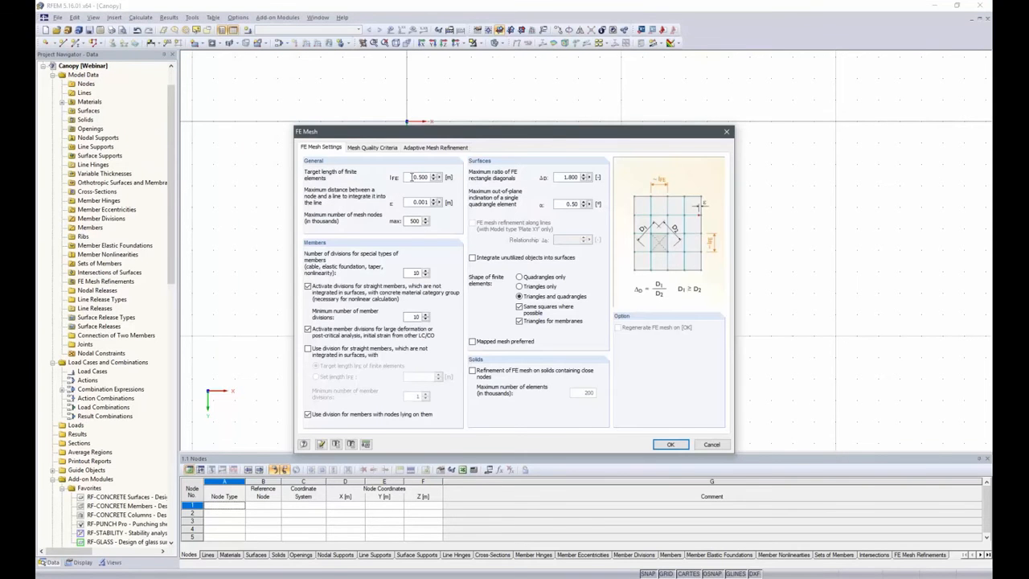
{"action": "double_click", "coordinate": [411, 177]}
{"action": "type", "text": ",025"}
{"action": "left_click", "coordinate": [673, 445]}
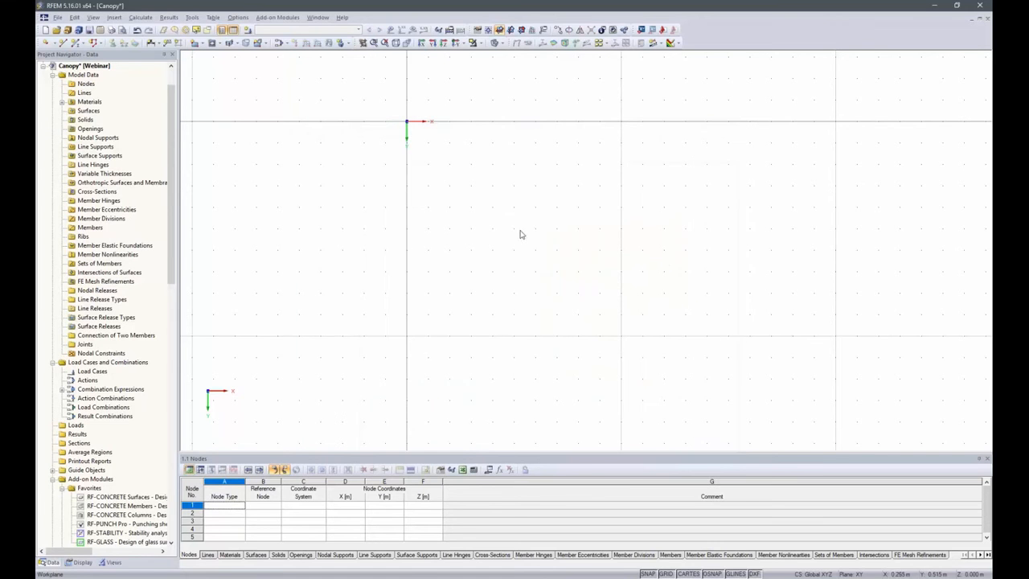
Draw a rectangular surface with standard stiffness from the origin to X 1.400 m, Y 1.100 m, keeping the default material and thickness
{"action": "left_click", "coordinate": [195, 44]}
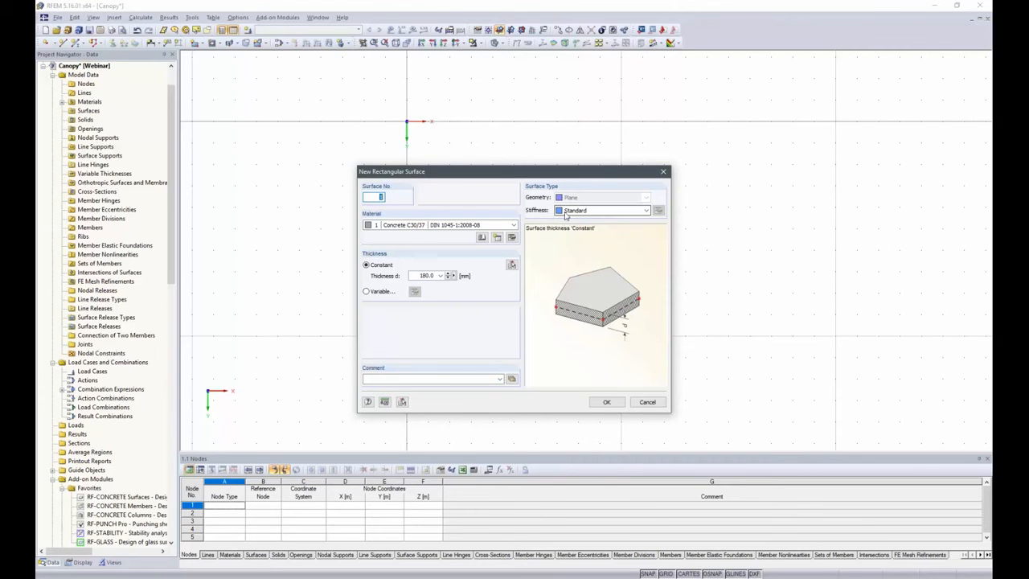
{"action": "left_click", "coordinate": [616, 403]}
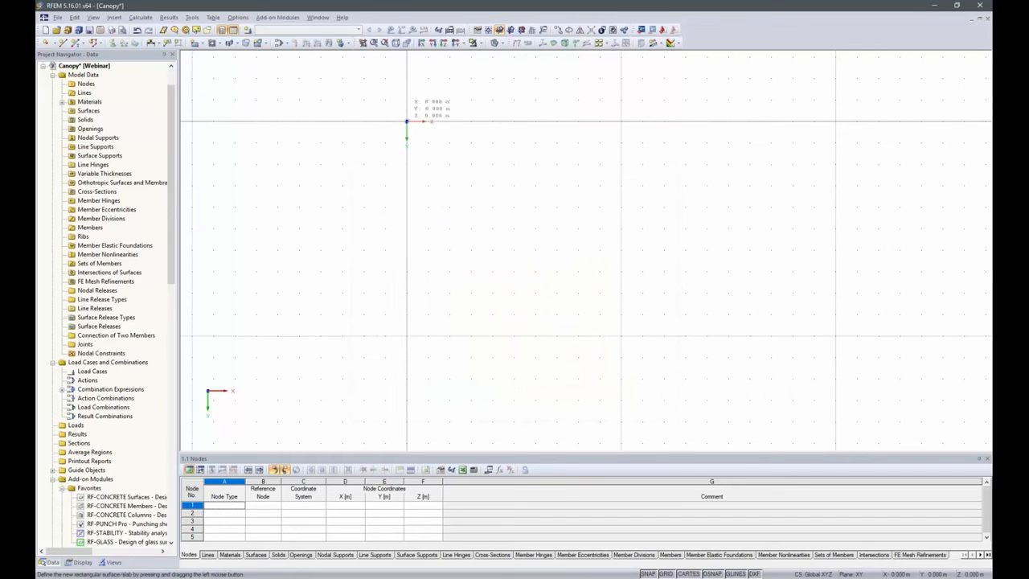
{"action": "left_click", "coordinate": [405, 120]}
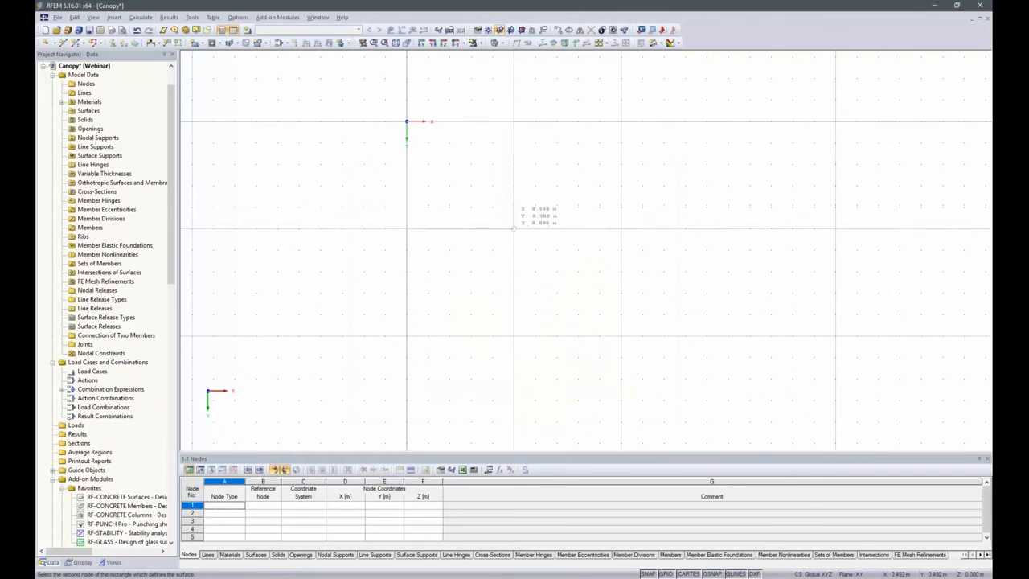
{"action": "left_click", "coordinate": [706, 356]}
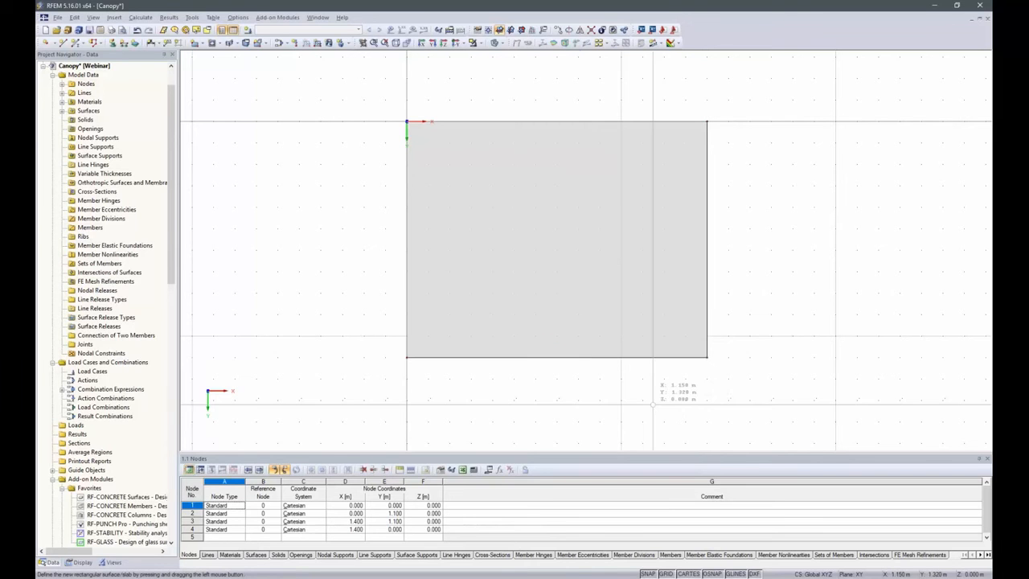
{"action": "key", "text": "Escape"}
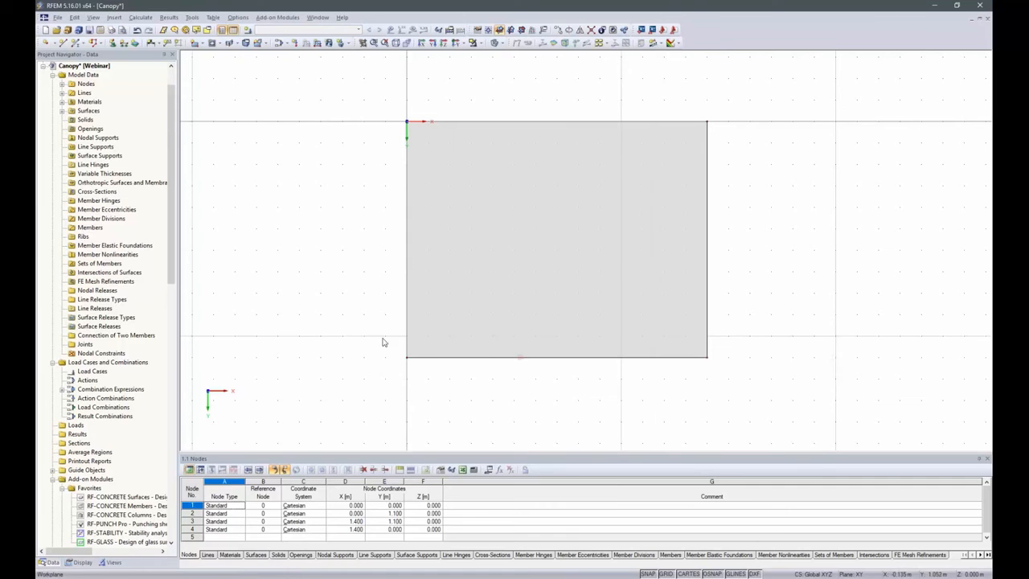
Copy the corner node at X 0, Y 1.100 m once, offset 0.25 m in X and -0.25 m in Y
{"action": "left_click_drag", "start_coordinate": [380, 331], "coordinate": [447, 400]}
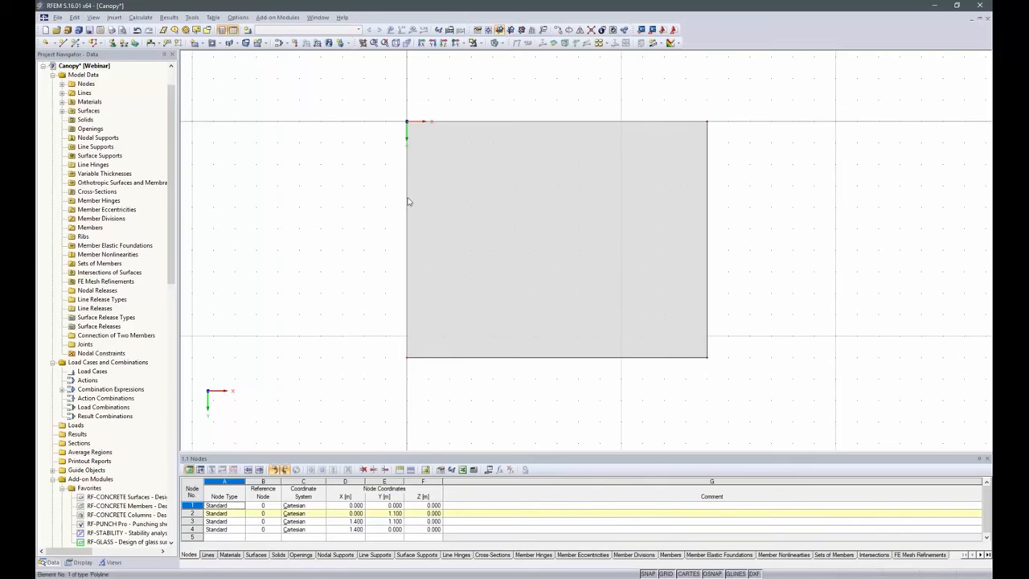
{"action": "left_click", "coordinate": [559, 30]}
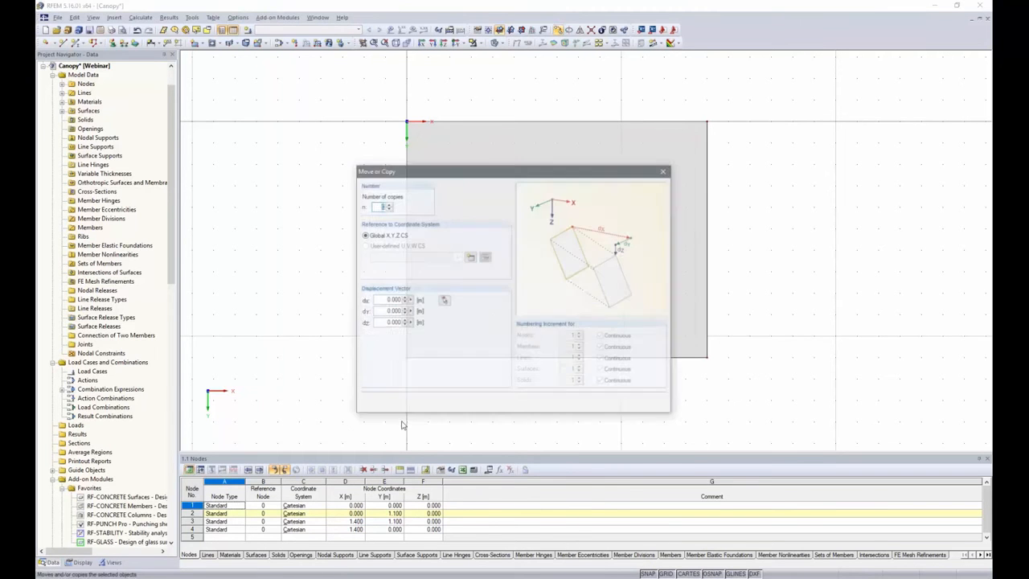
{"action": "left_click", "coordinate": [388, 204]}
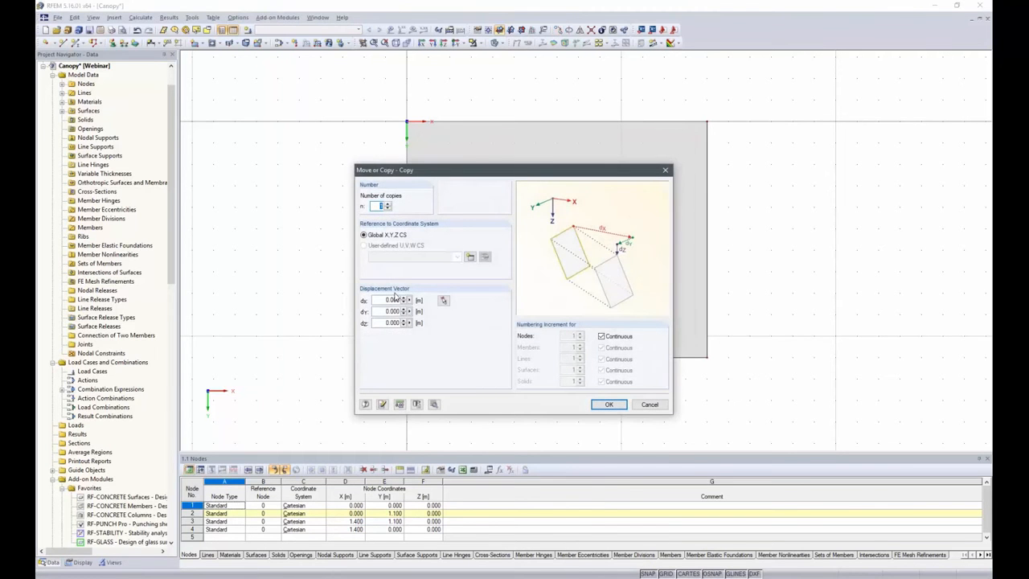
{"action": "left_click_drag", "start_coordinate": [383, 300], "coordinate": [400, 300]}
{"action": "type", "text": ".25"}
{"action": "left_click", "coordinate": [608, 404]}
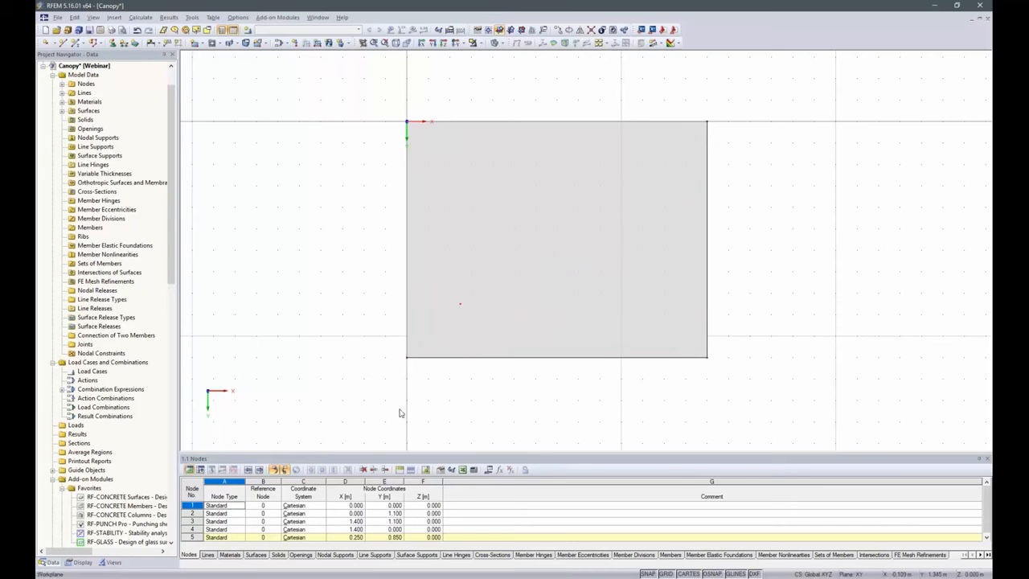
Switch to 001412-model-file-04 and copy the complete point fixing around the node at X 500 mm, Y 550 mm
{"action": "scroll", "coordinate": [116, 163], "scroll_direction": "up", "scroll_amount": 2}
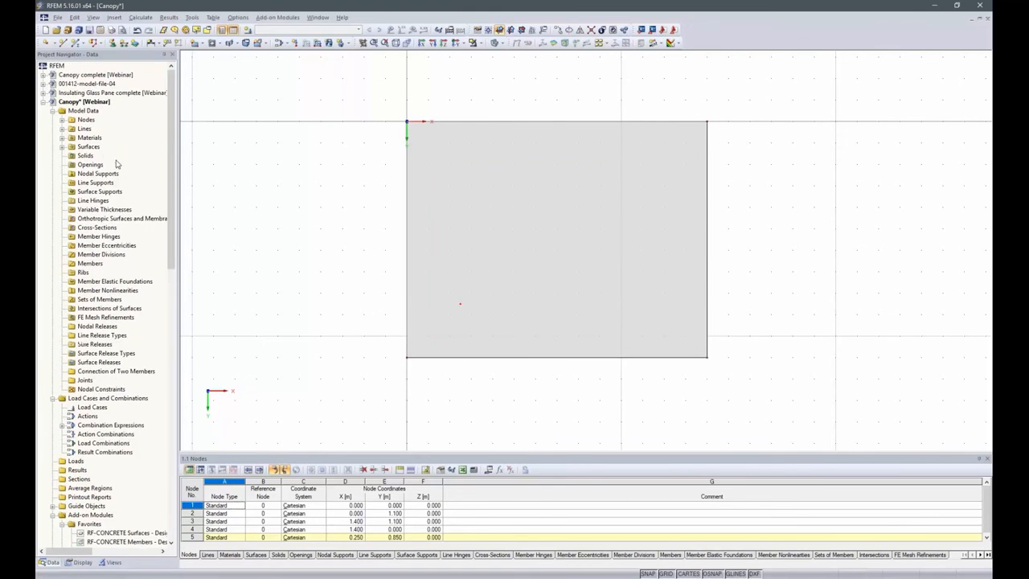
{"action": "double_click", "coordinate": [79, 87]}
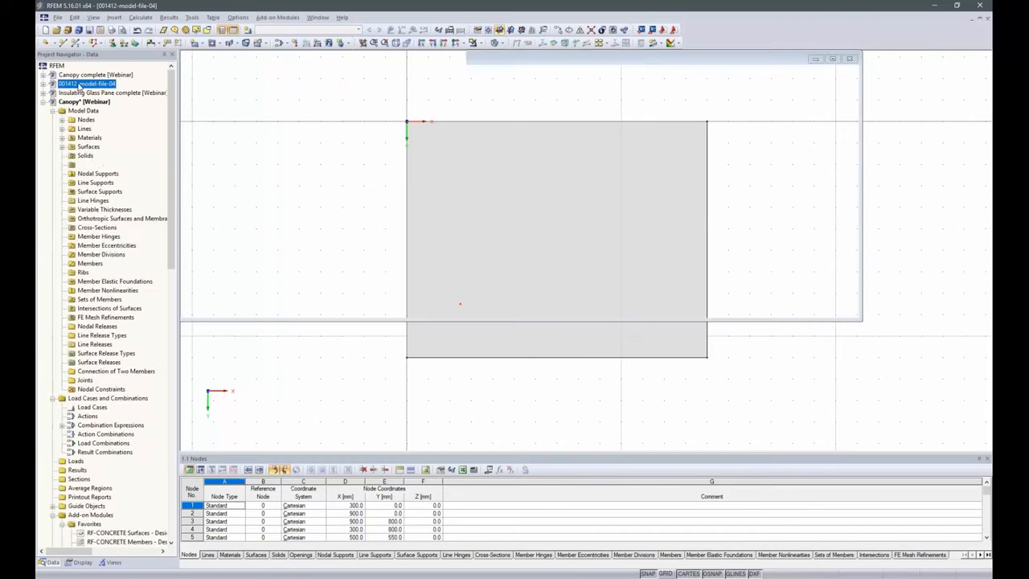
{"action": "right_click", "coordinate": [79, 85]}
{"action": "left_click", "coordinate": [762, 224]}
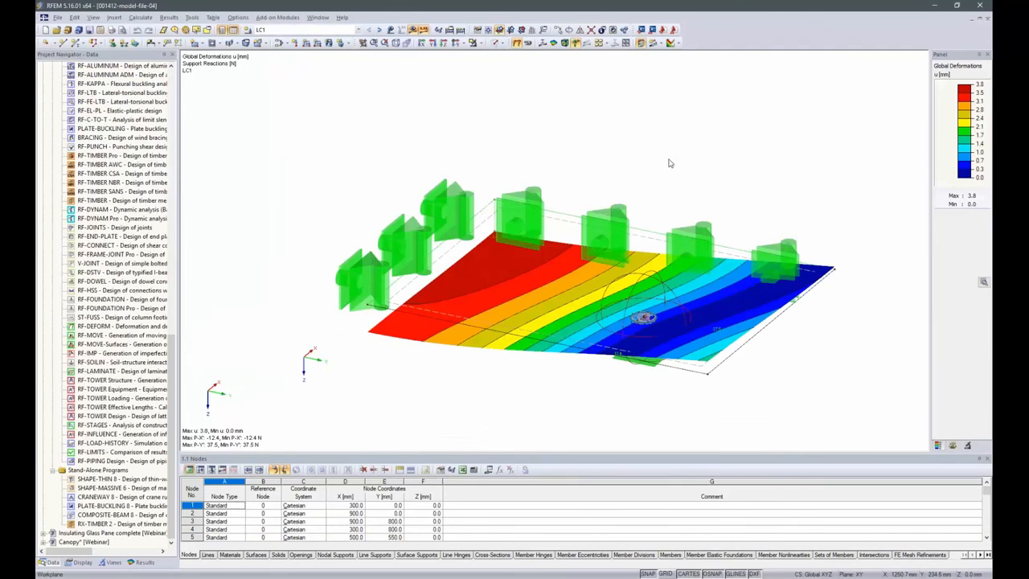
{"action": "left_click", "coordinate": [442, 43]}
{"action": "left_click_drag", "start_coordinate": [465, 252], "coordinate": [565, 409]}
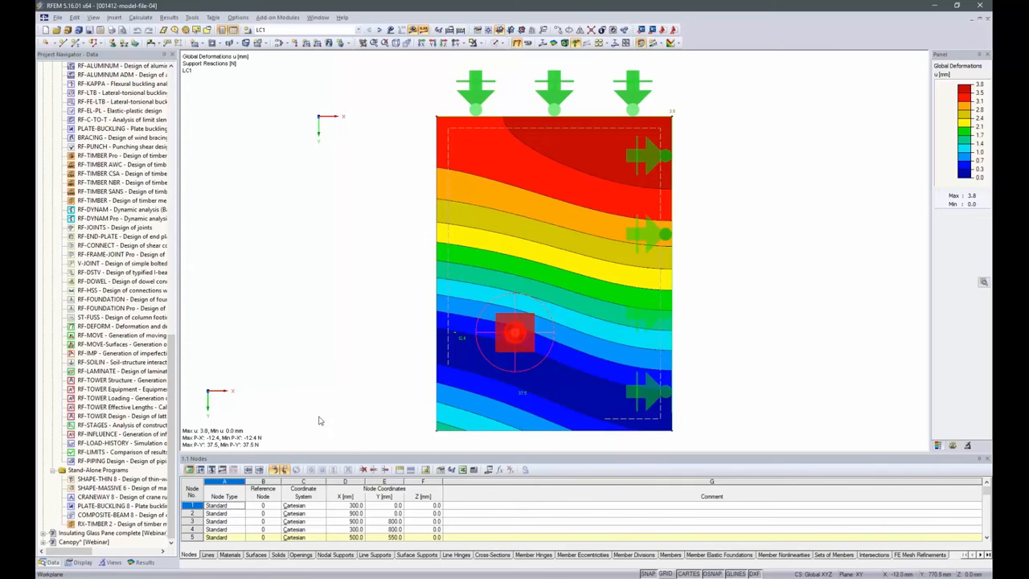
{"action": "middle_click_drag", "start_coordinate": [330, 414], "coordinate": [482, 122], "text": "ctrl"}
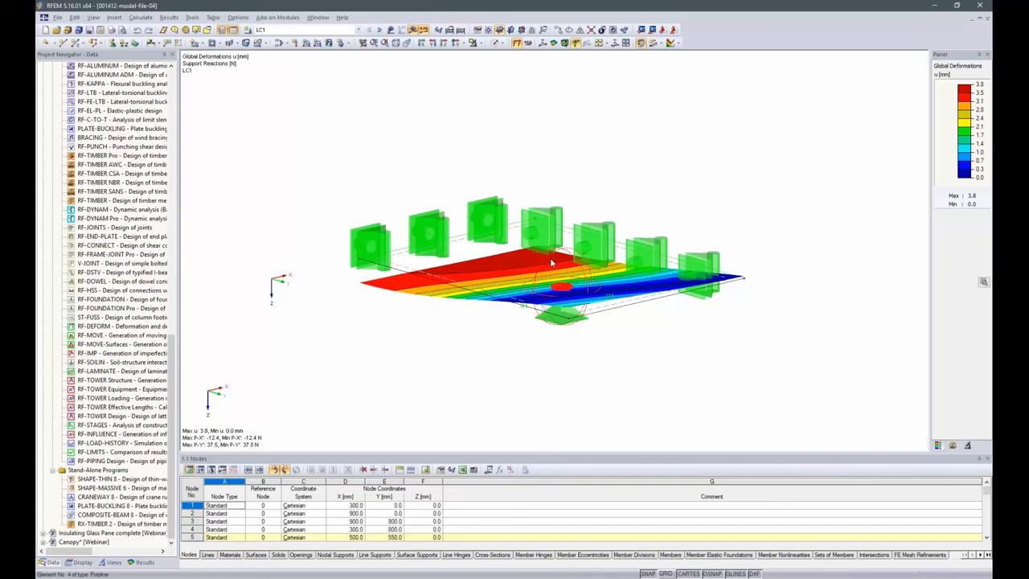
Return to the Canopy model and paste the copied point fixing with zero offset in all directions
{"action": "left_click_drag", "start_coordinate": [172, 361], "coordinate": [172, 97]}
{"action": "left_click", "coordinate": [43, 85]}
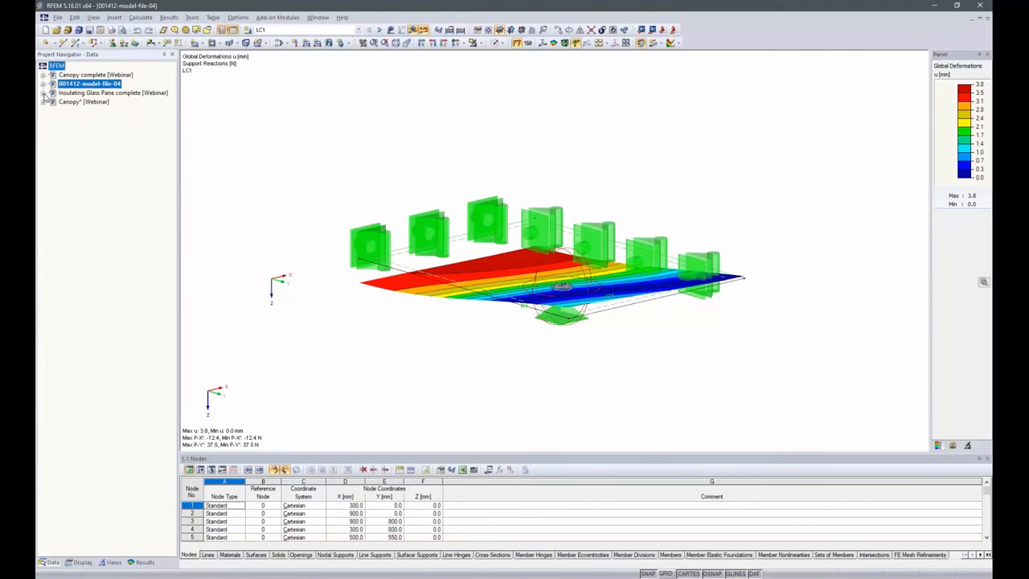
{"action": "right_click", "coordinate": [65, 101]}
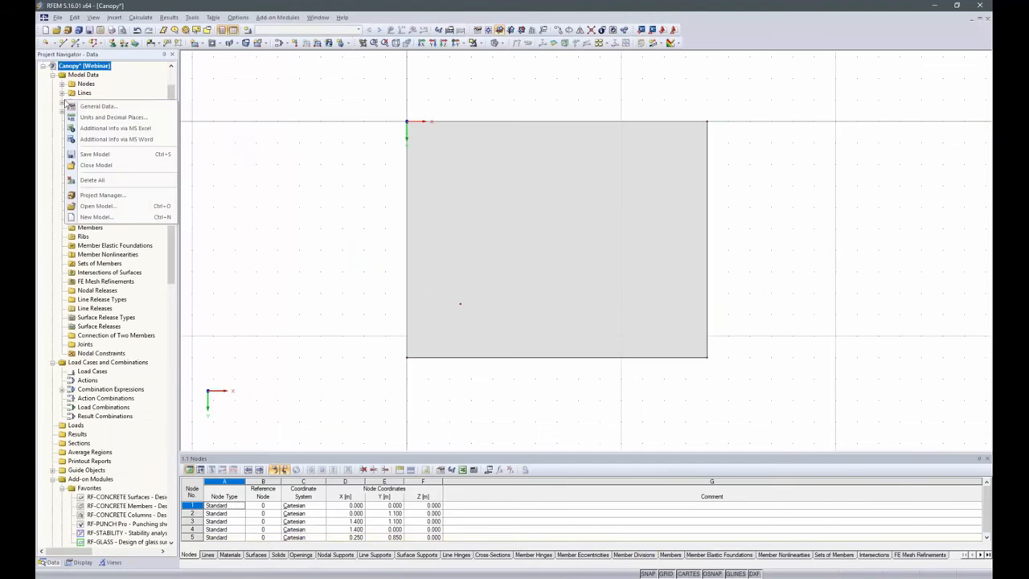
{"action": "left_click", "coordinate": [337, 204]}
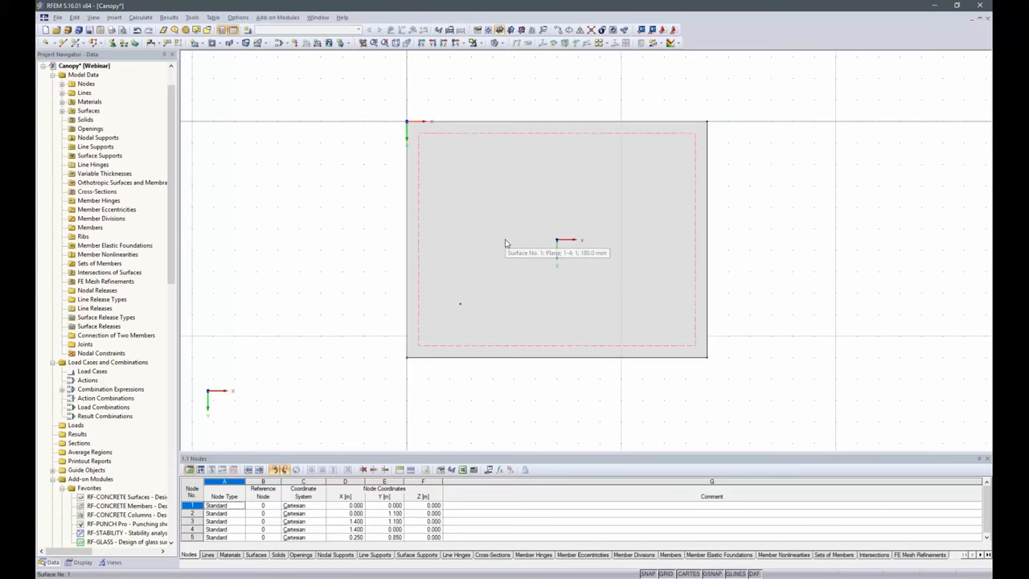
{"action": "key", "text": "ctrl+v"}
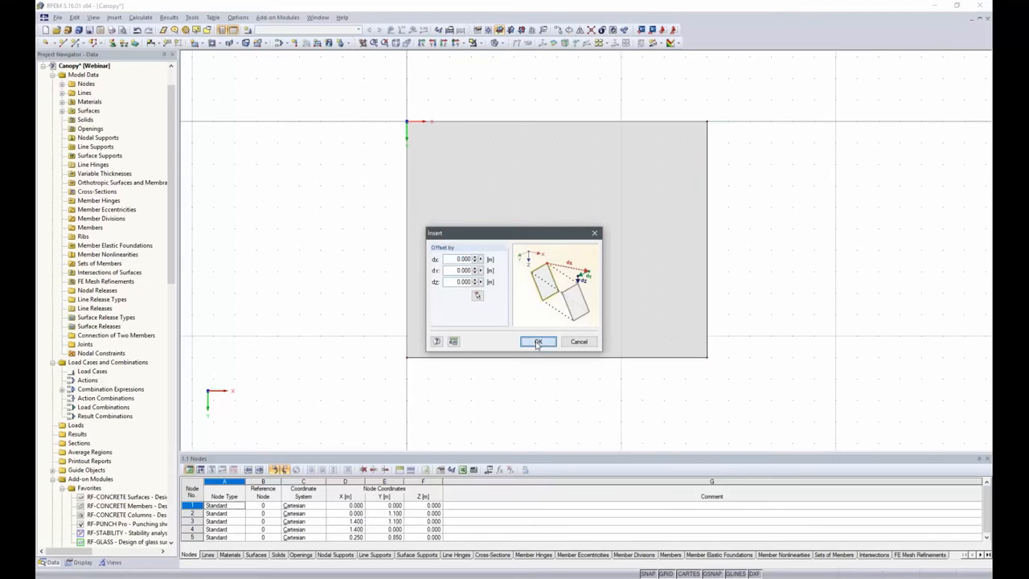
{"action": "left_click", "coordinate": [540, 342]}
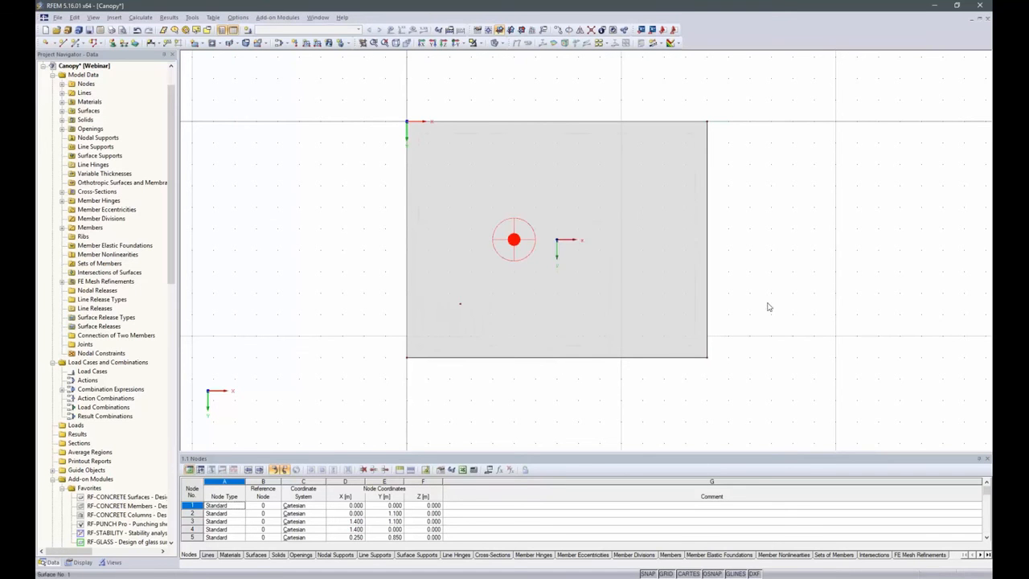
Display the model in wireframe so the pasted point fixing's lines and nodes can be examined
{"action": "middle_click_drag", "start_coordinate": [783, 418], "coordinate": [486, 240], "text": "ctrl"}
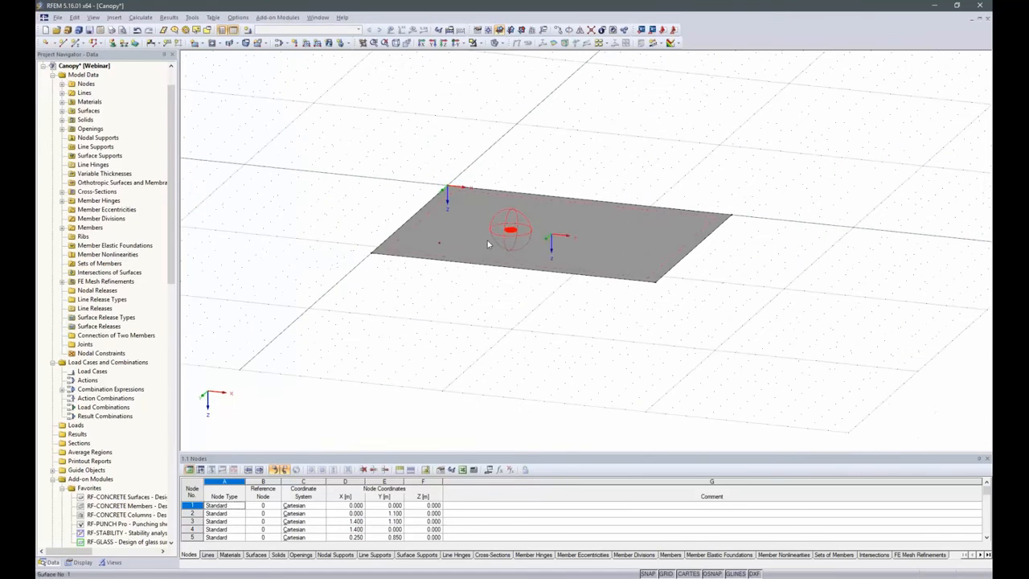
{"action": "left_click", "coordinate": [501, 44]}
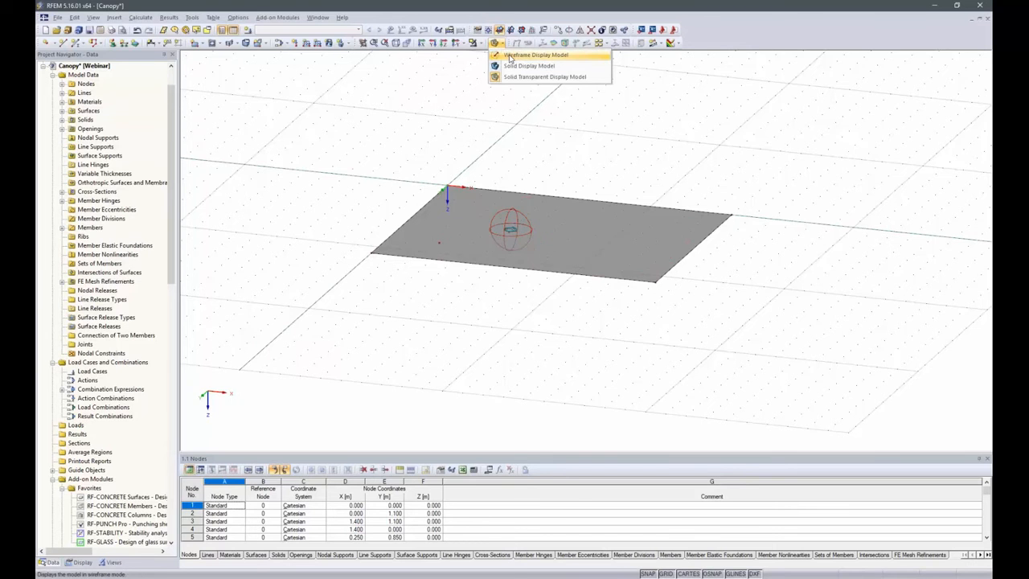
{"action": "left_click", "coordinate": [509, 57]}
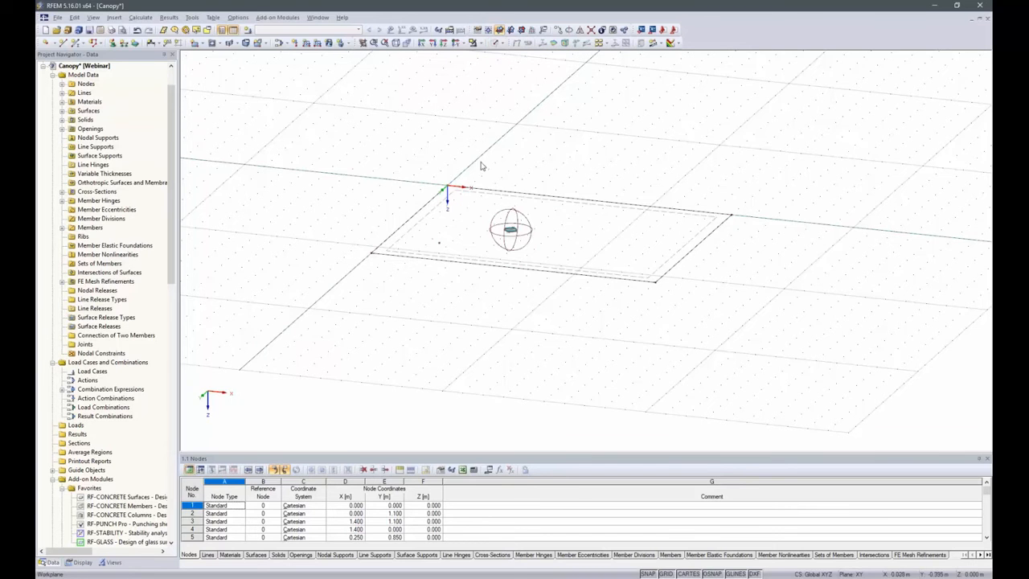
{"action": "scroll", "coordinate": [506, 233], "scroll_direction": "up", "scroll_amount": 5}
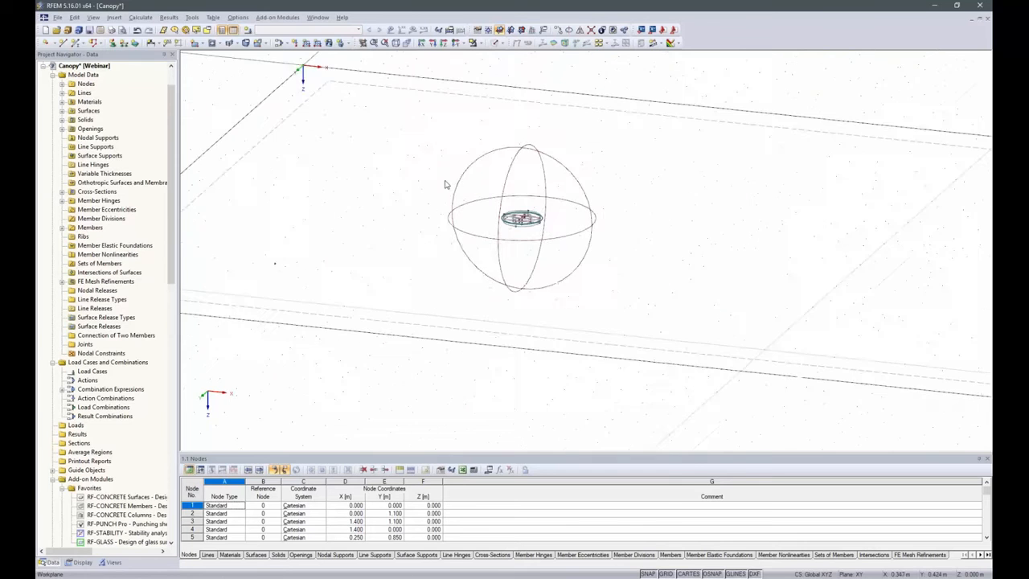
{"action": "scroll", "coordinate": [656, 230], "scroll_direction": "up", "scroll_amount": 1}
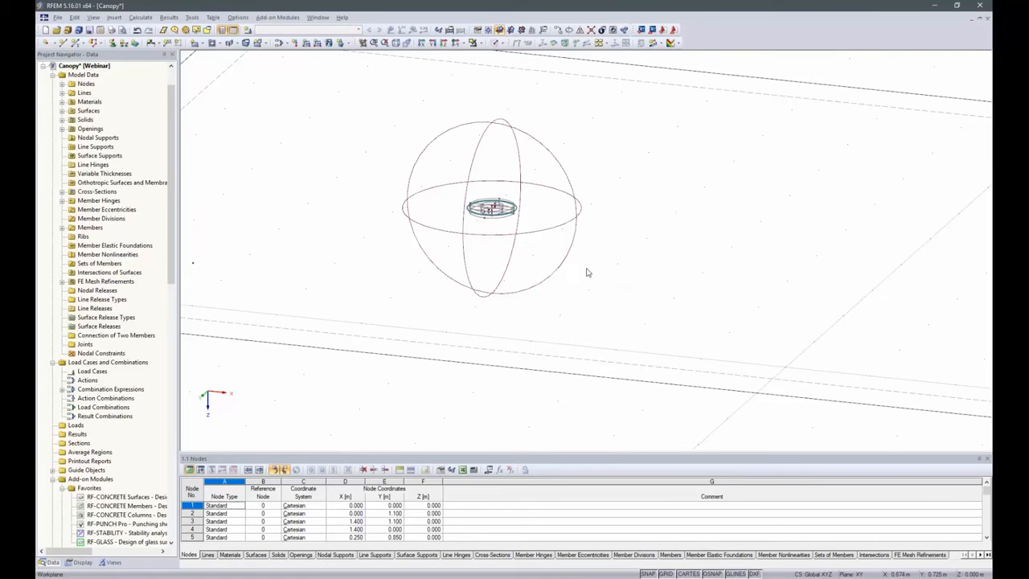
{"action": "scroll", "coordinate": [494, 210], "scroll_direction": "up", "scroll_amount": 3}
{"action": "scroll", "coordinate": [490, 206], "scroll_direction": "up", "scroll_amount": 2}
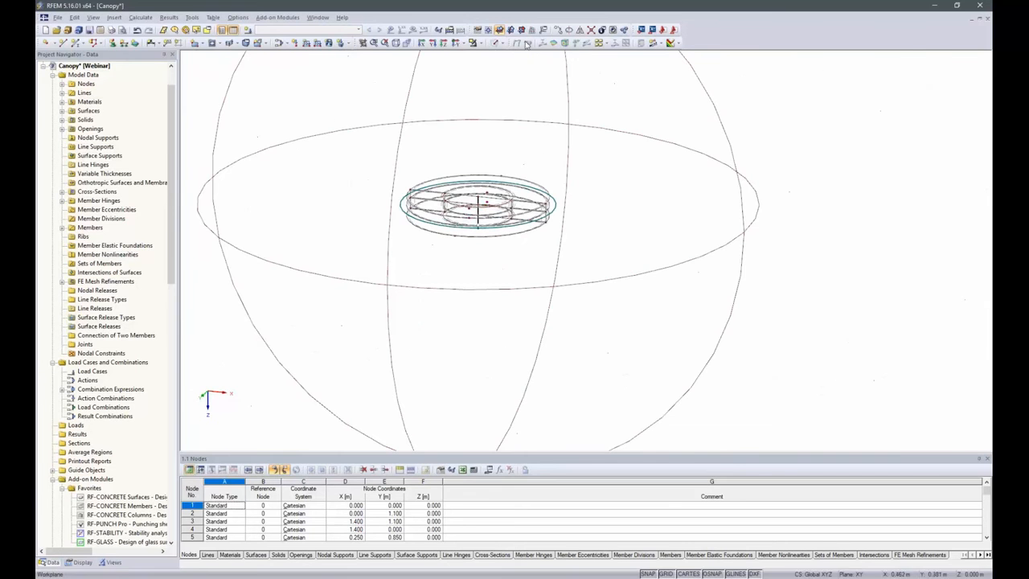
{"action": "scroll", "coordinate": [452, 225], "scroll_direction": "down", "scroll_amount": 5}
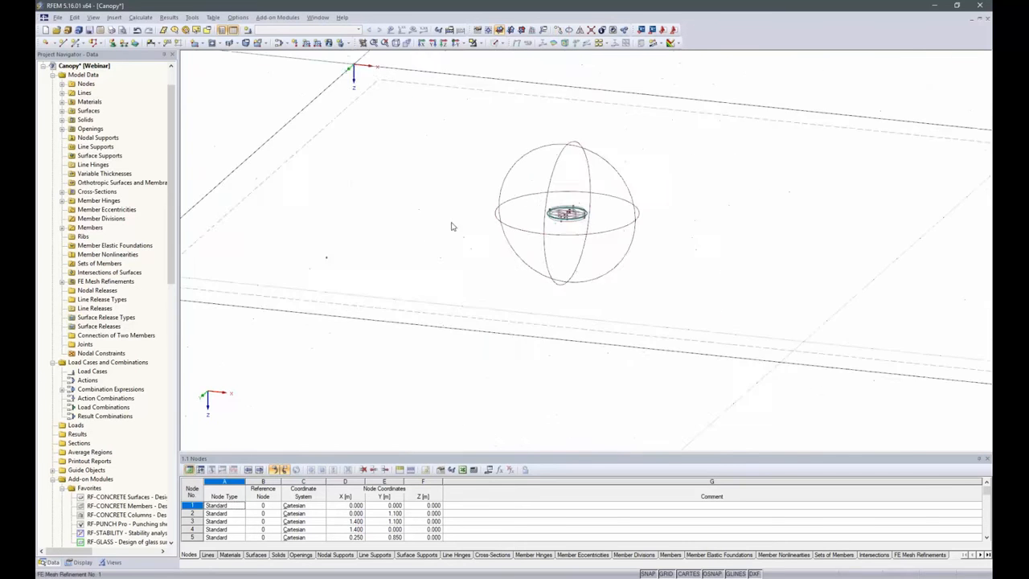
Move the whole point fixing from its centre to the node at X 0.250 m, Y 0.850 m, with zero copies
{"action": "left_click_drag", "start_coordinate": [448, 145], "coordinate": [630, 283]}
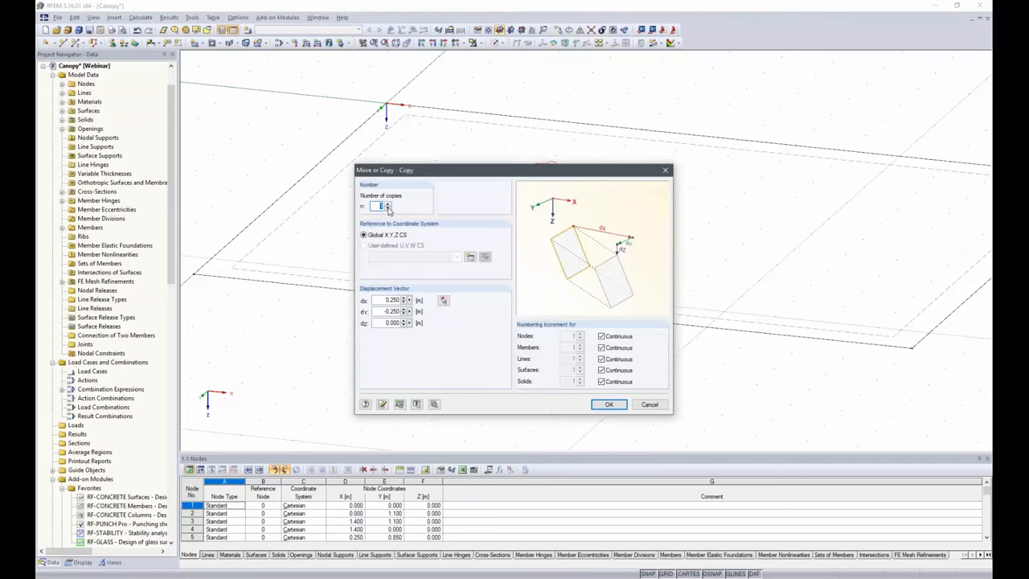
{"action": "left_click", "coordinate": [442, 300]}
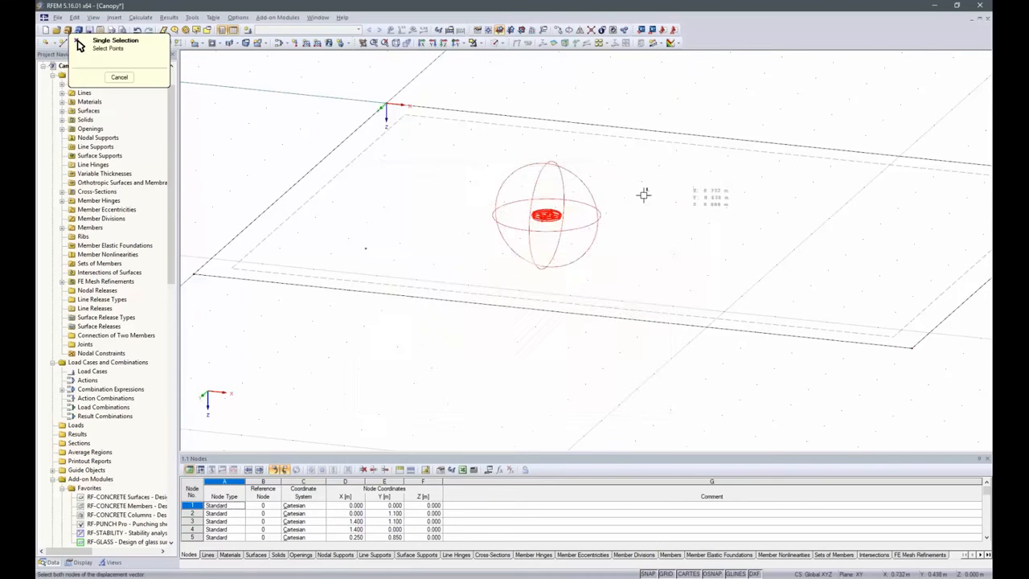
{"action": "scroll", "coordinate": [571, 208], "scroll_direction": "up", "scroll_amount": 6}
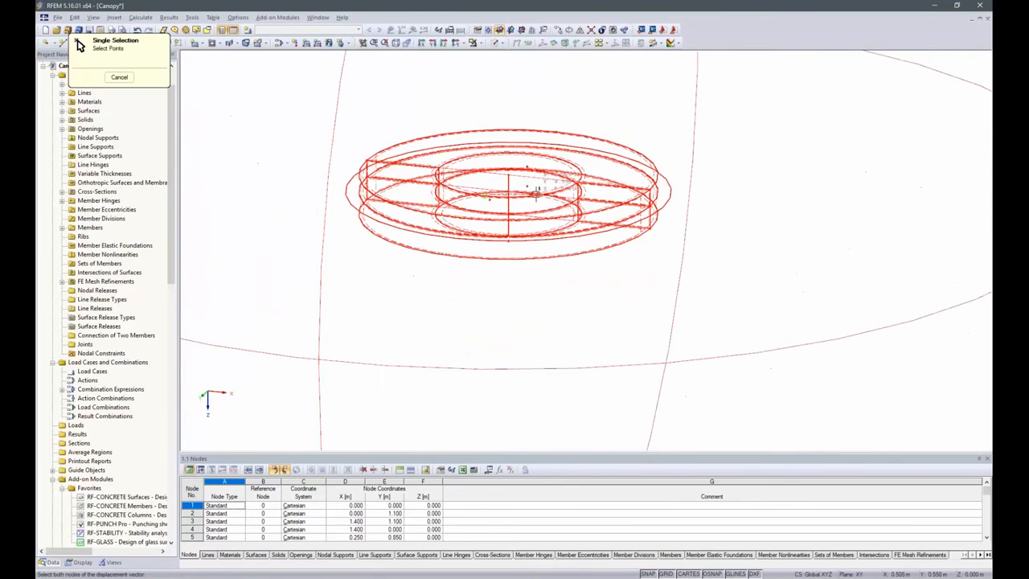
{"action": "scroll", "coordinate": [842, 216], "scroll_direction": "down", "scroll_amount": 3}
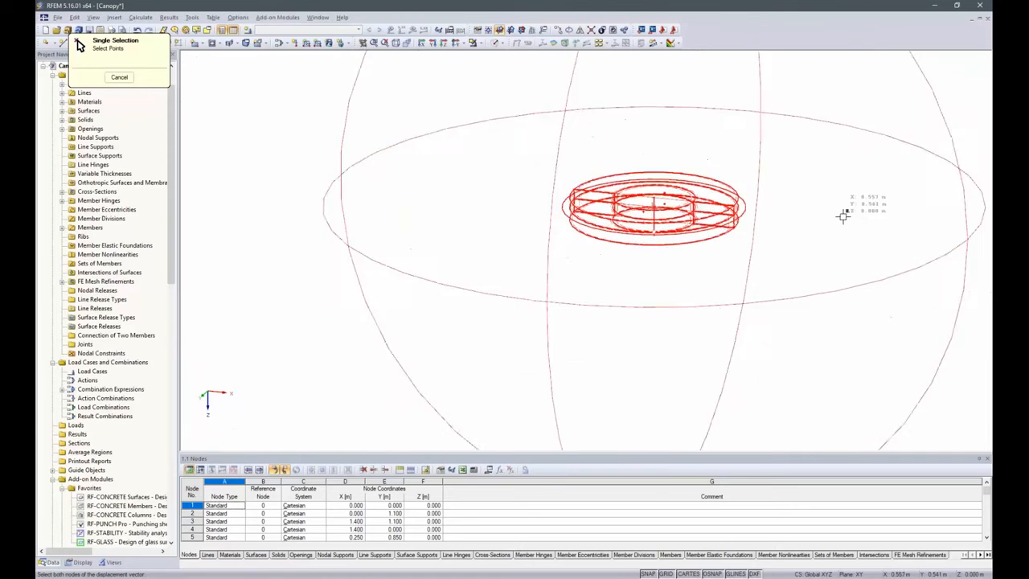
{"action": "scroll", "coordinate": [843, 215], "scroll_direction": "down", "scroll_amount": 4}
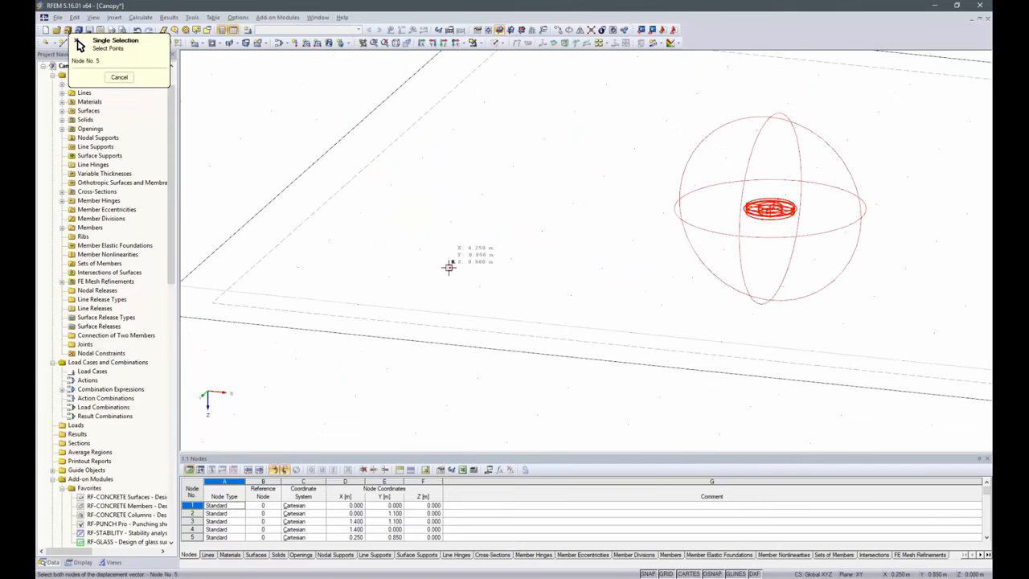
{"action": "left_click", "coordinate": [448, 265]}
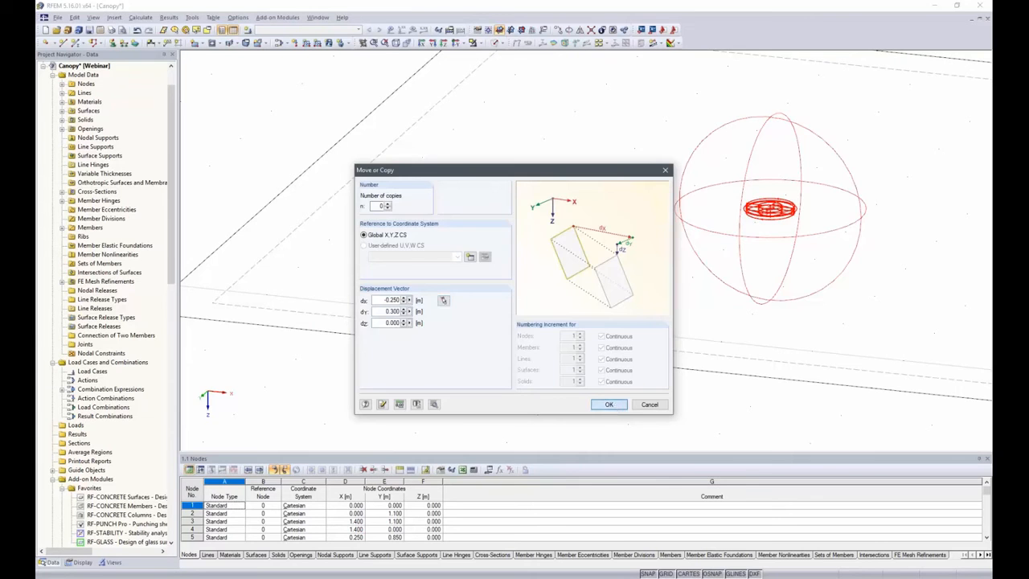
{"action": "left_click", "coordinate": [610, 404]}
{"action": "scroll", "coordinate": [480, 339], "scroll_direction": "down", "scroll_amount": 1}
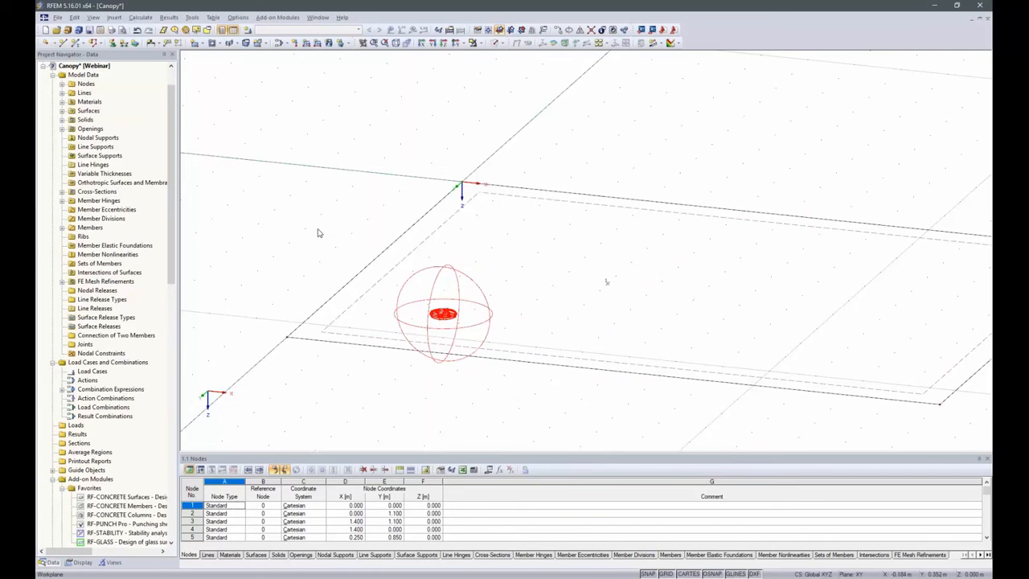
{"action": "left_click", "coordinate": [273, 231]}
Copy the fixing's centre node at X 0.250 m, Y 0.850 m by 0.1 m in Z, with zero X and Y offset
{"action": "middle_click_drag", "start_coordinate": [263, 284], "coordinate": [560, 299], "text": "ctrl"}
{"action": "scroll", "coordinate": [698, 427], "scroll_direction": "up", "scroll_amount": 6}
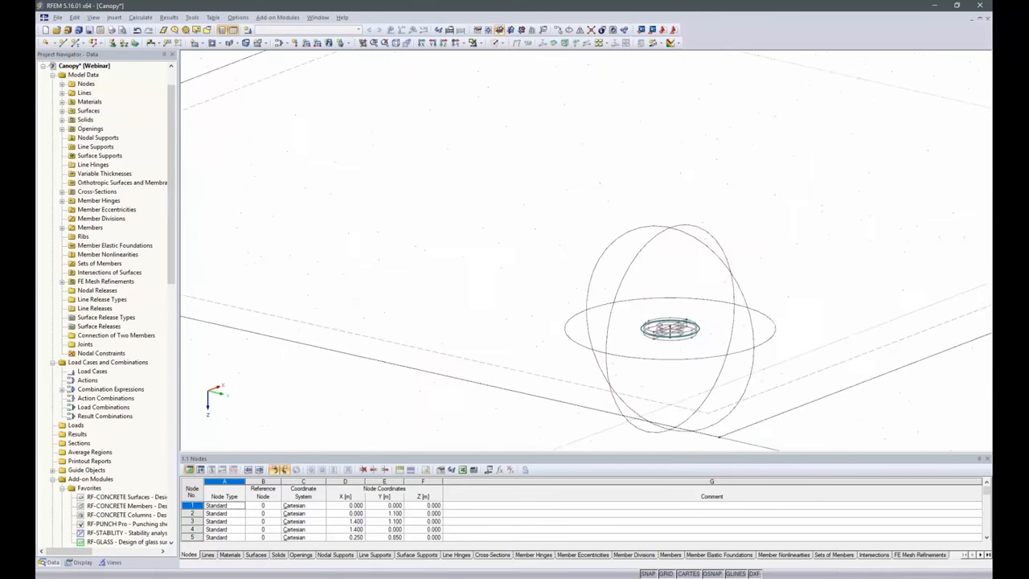
{"action": "scroll", "coordinate": [490, 263], "scroll_direction": "down", "scroll_amount": 2}
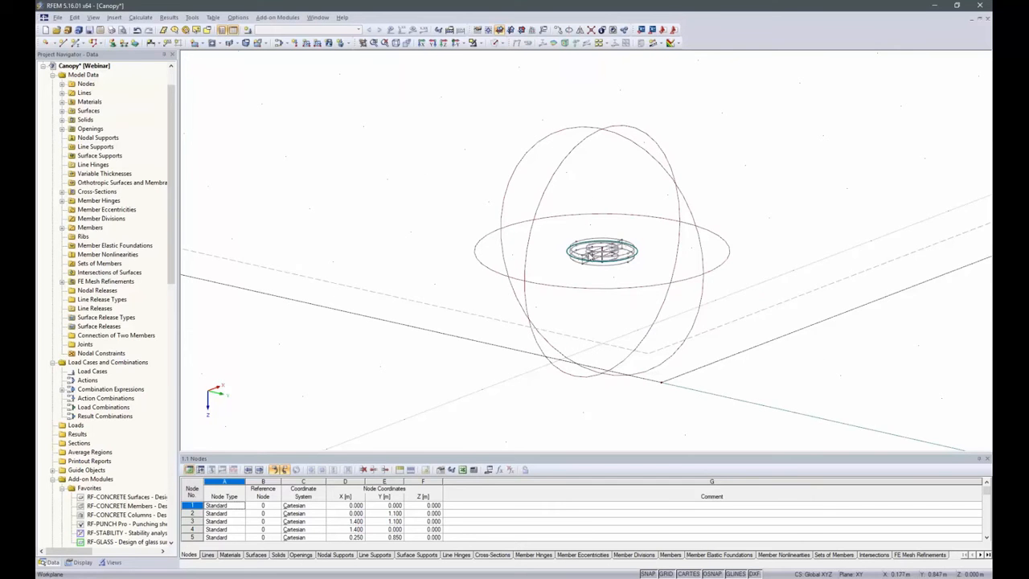
{"action": "scroll", "coordinate": [594, 254], "scroll_direction": "up", "scroll_amount": 6}
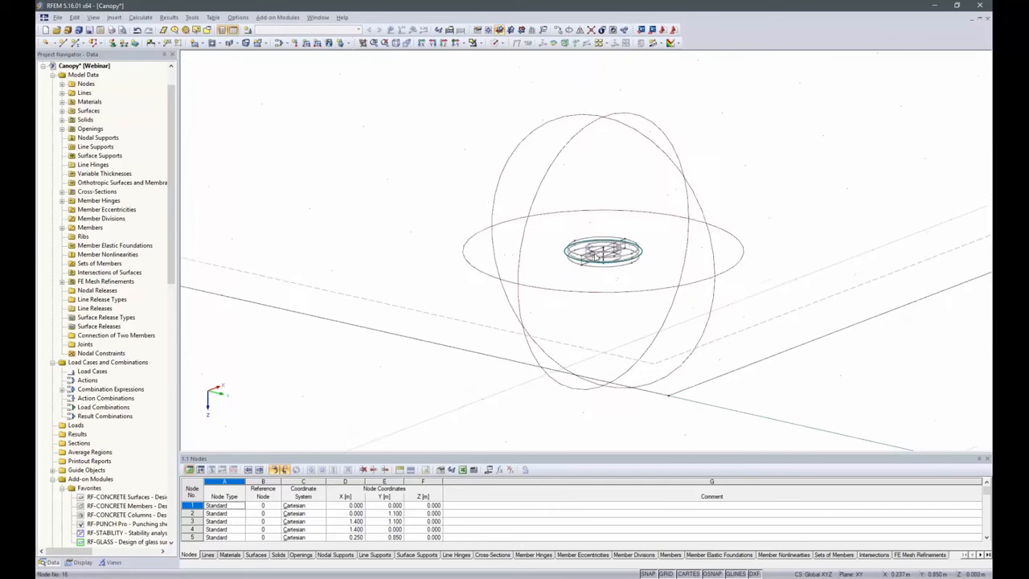
{"action": "left_click", "coordinate": [609, 254]}
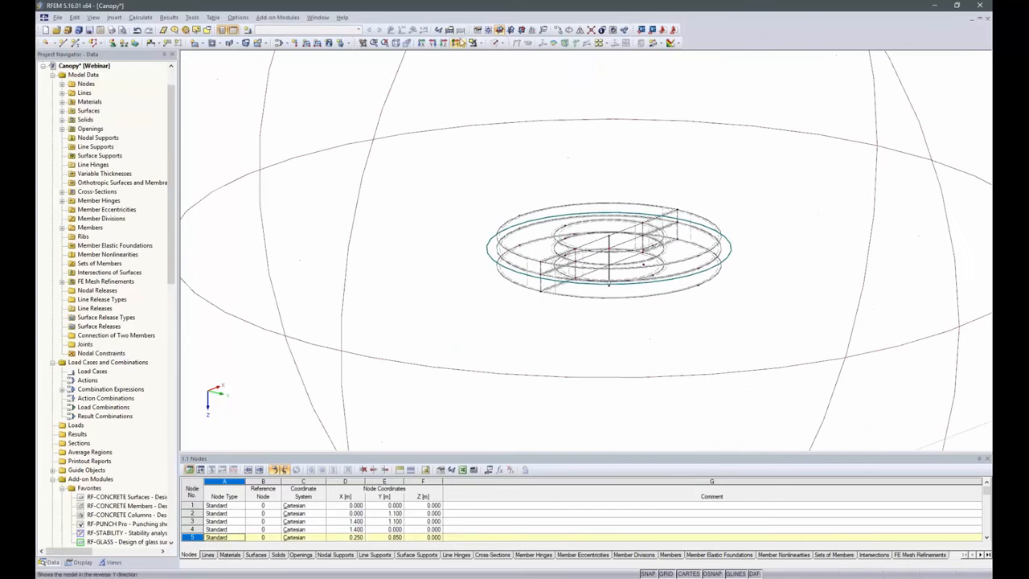
{"action": "left_click", "coordinate": [557, 29]}
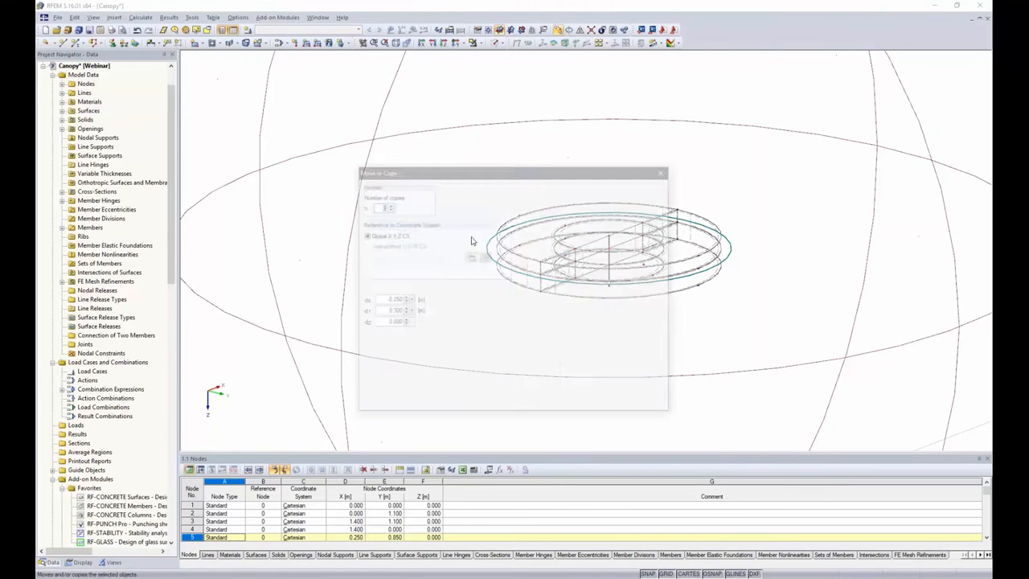
{"action": "left_click", "coordinate": [380, 299]}
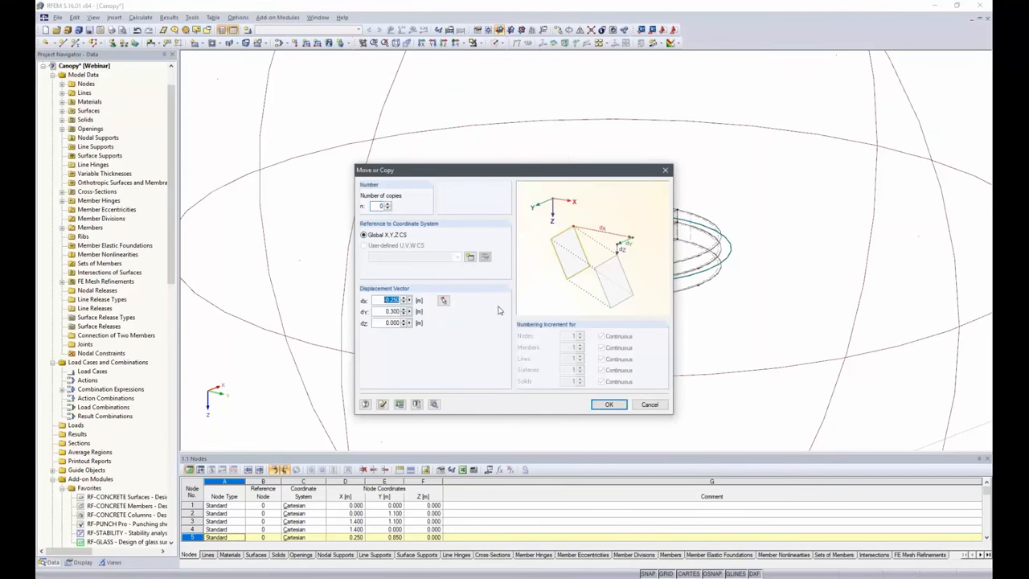
{"action": "type", "text": "0"}
{"action": "key", "text": "Tab"}
{"action": "type", "text": "0"}
{"action": "key", "text": "Tab"}
{"action": "type", "text": "0.1"}
{"action": "left_click", "coordinate": [383, 205]}
{"action": "left_click", "coordinate": [609, 405]}
{"action": "scroll", "coordinate": [544, 133], "scroll_direction": "down", "scroll_amount": 5}
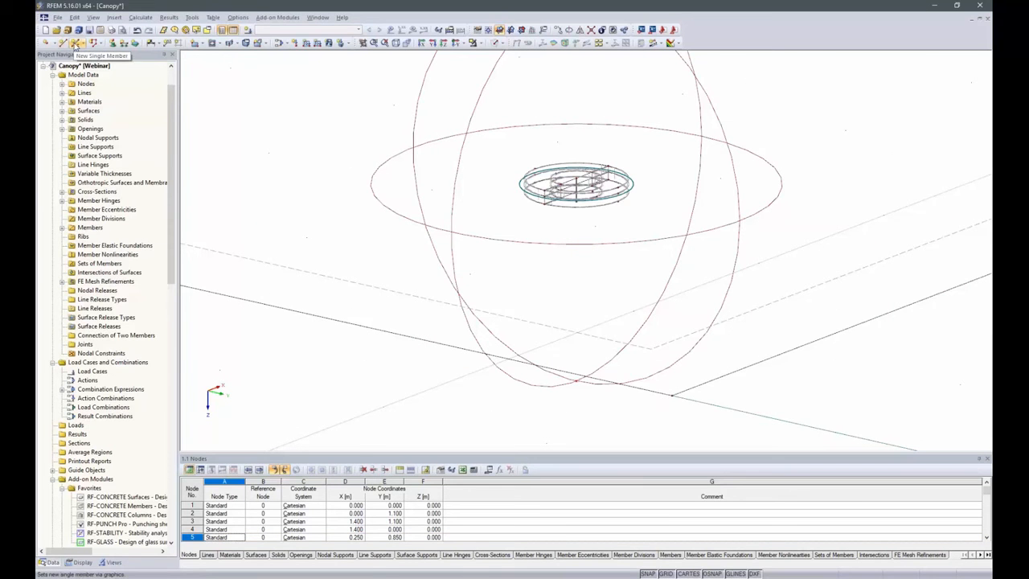
Draw an RD 20 Steel S 235 beam member without hinges from the fixing's lowest node at Z 0.009 m to the node at Z 0.100 m
{"action": "left_click", "coordinate": [64, 43]}
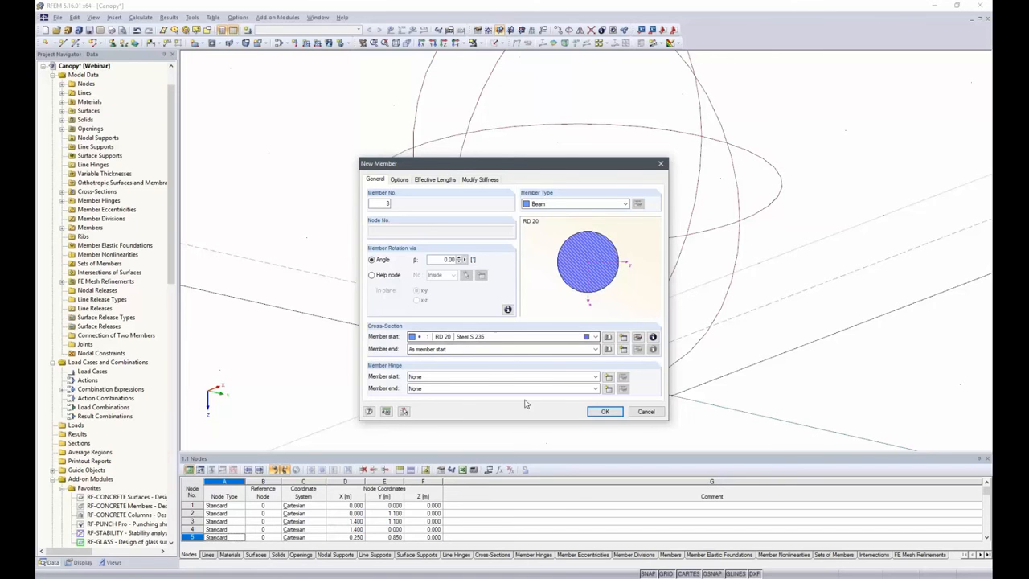
{"action": "left_click", "coordinate": [604, 412]}
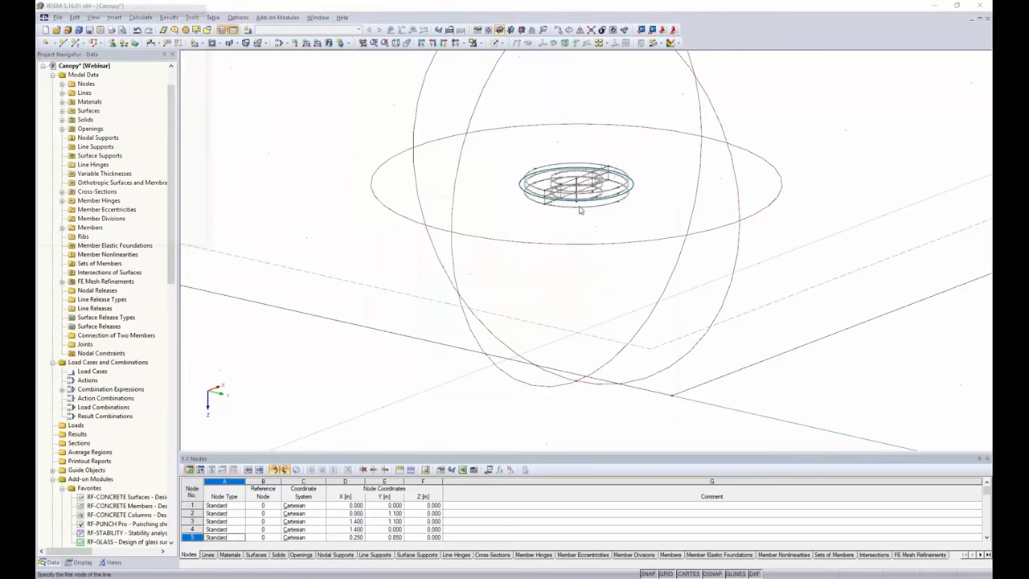
{"action": "scroll", "coordinate": [578, 201], "scroll_direction": "up", "scroll_amount": 4}
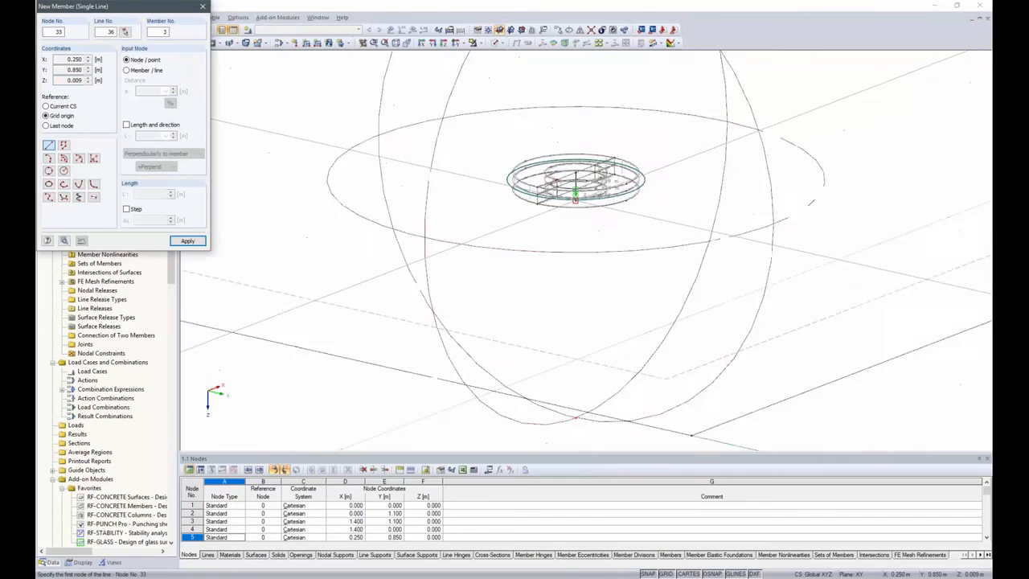
{"action": "scroll", "coordinate": [574, 196], "scroll_direction": "up", "scroll_amount": 3}
{"action": "left_click", "coordinate": [568, 162]}
{"action": "scroll", "coordinate": [599, 130], "scroll_direction": "down", "scroll_amount": 9}
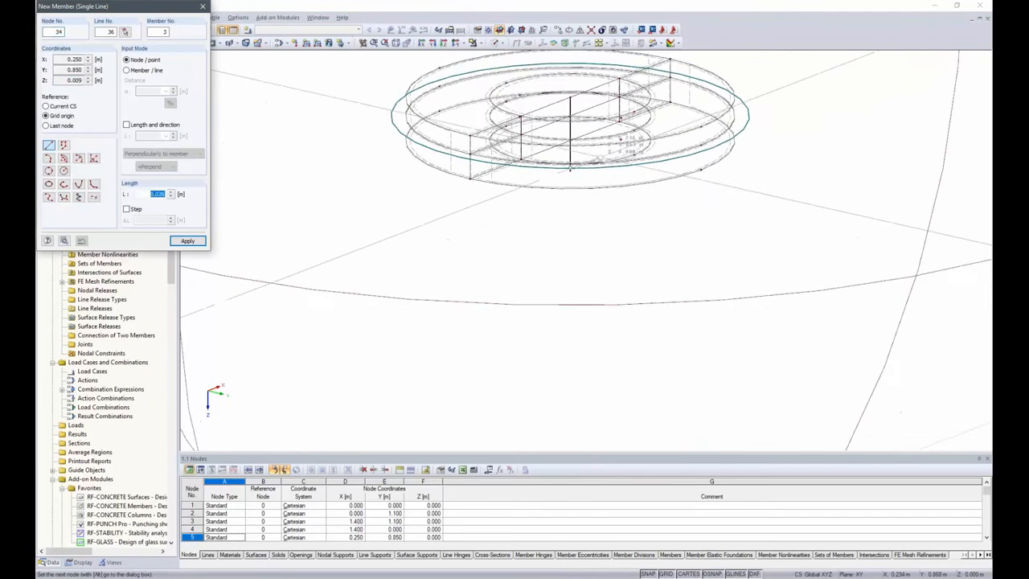
{"action": "left_click", "coordinate": [592, 222]}
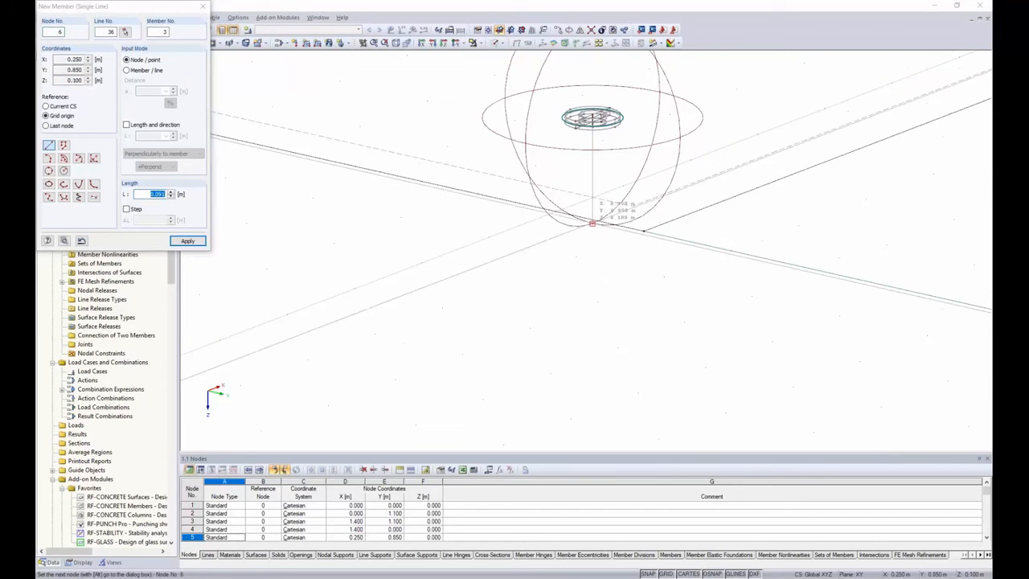
{"action": "key", "text": "Escape"}
{"action": "scroll", "coordinate": [482, 294], "scroll_direction": "down", "scroll_amount": 4}
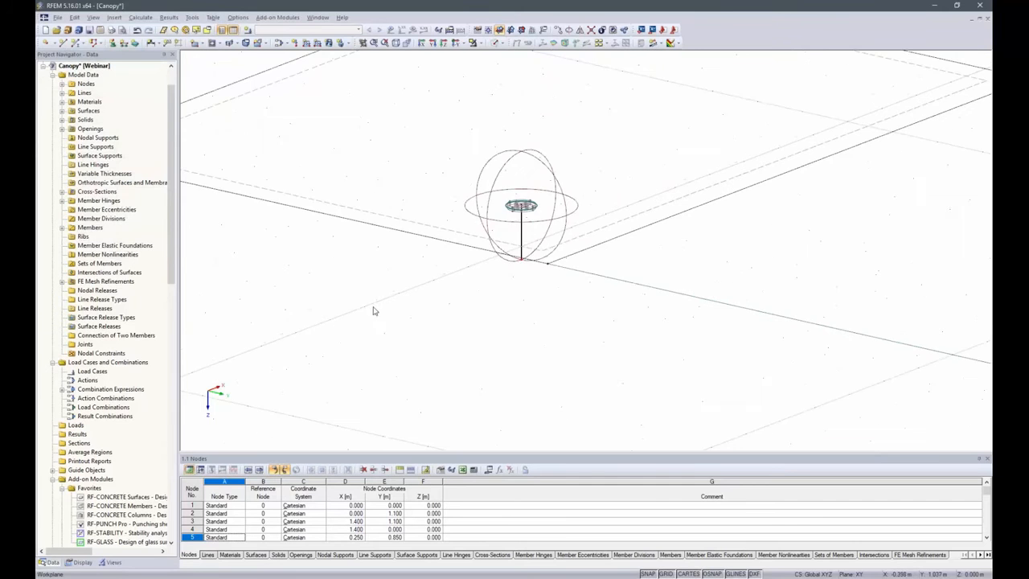
Copy the complete point fixing with its beam member once, offset -0.7 m in Y and zero in X and Z
{"action": "middle_click_drag", "start_coordinate": [374, 308], "coordinate": [563, 296]}
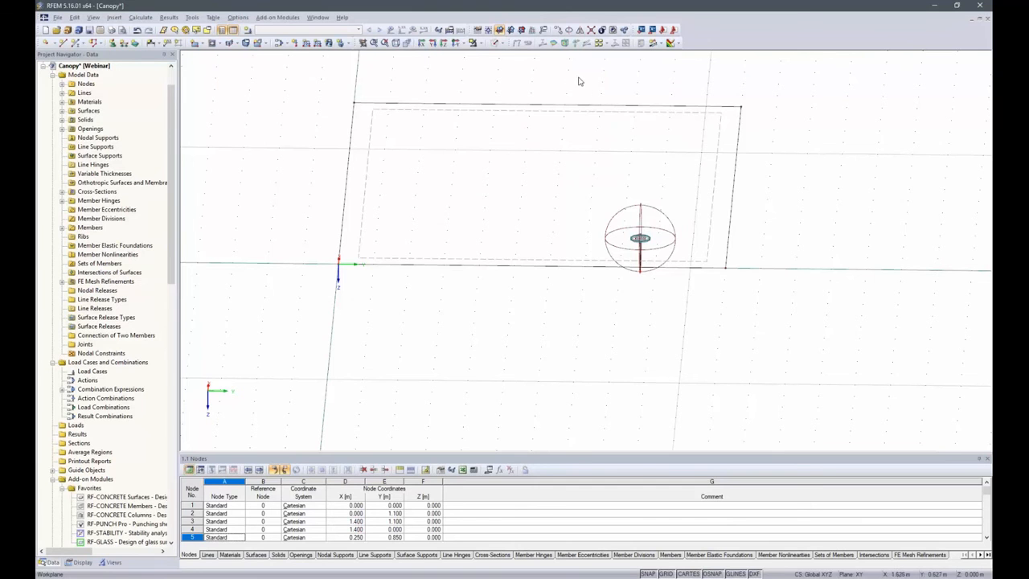
{"action": "left_click_drag", "start_coordinate": [585, 82], "coordinate": [695, 330]}
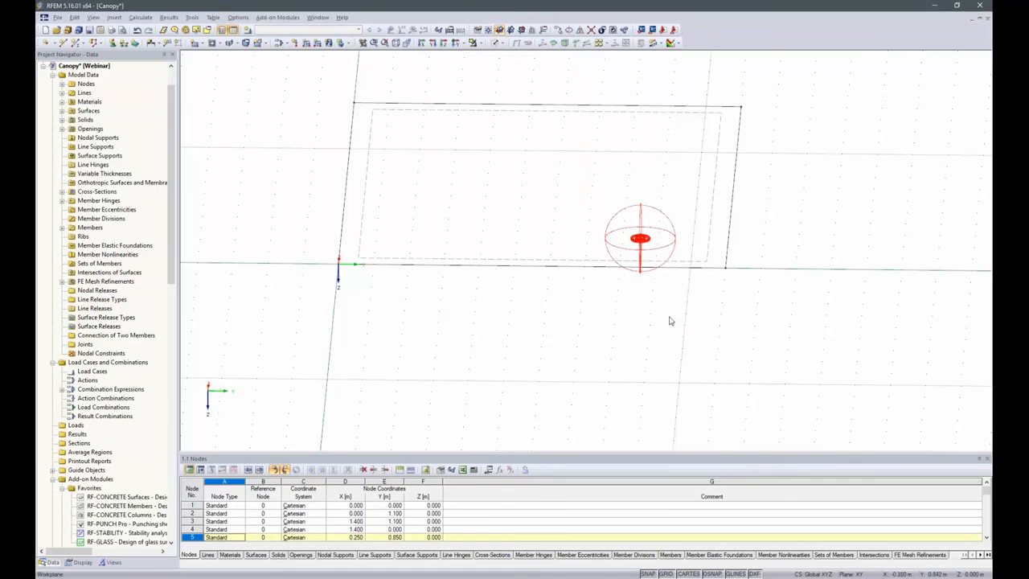
{"action": "left_click", "coordinate": [567, 30]}
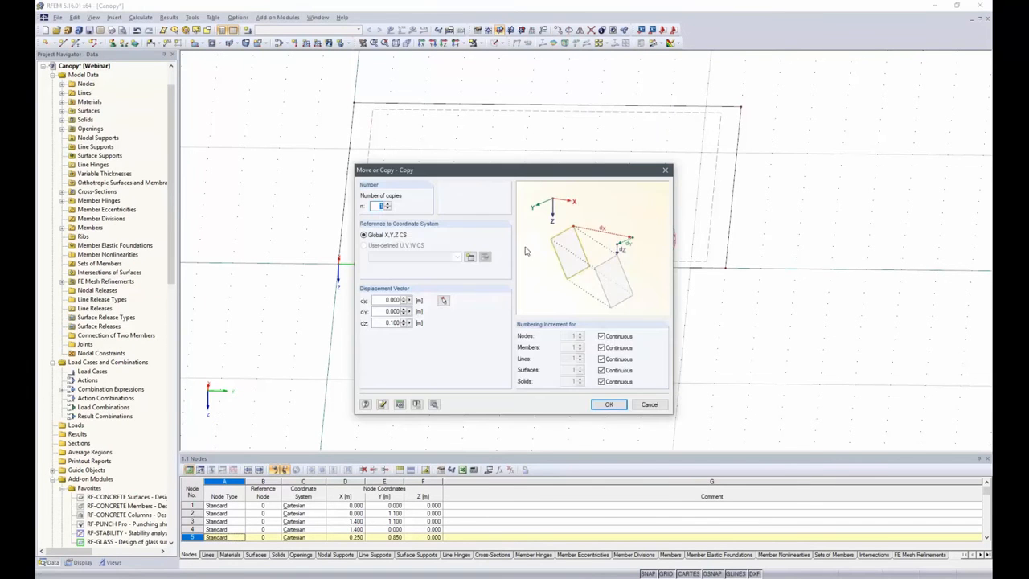
{"action": "left_click", "coordinate": [391, 311]}
{"action": "type", "text": "-.7"}
{"action": "key", "text": "Tab"}
{"action": "left_click", "coordinate": [609, 407]}
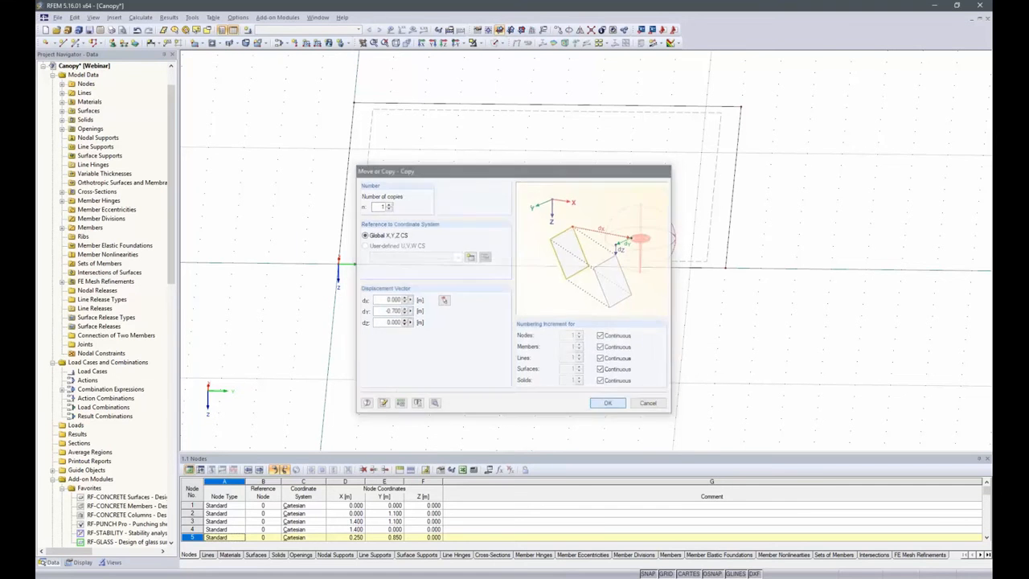
Display the model as solid transparent and clear the selection of the copied point fixing
{"action": "left_click", "coordinate": [496, 43]}
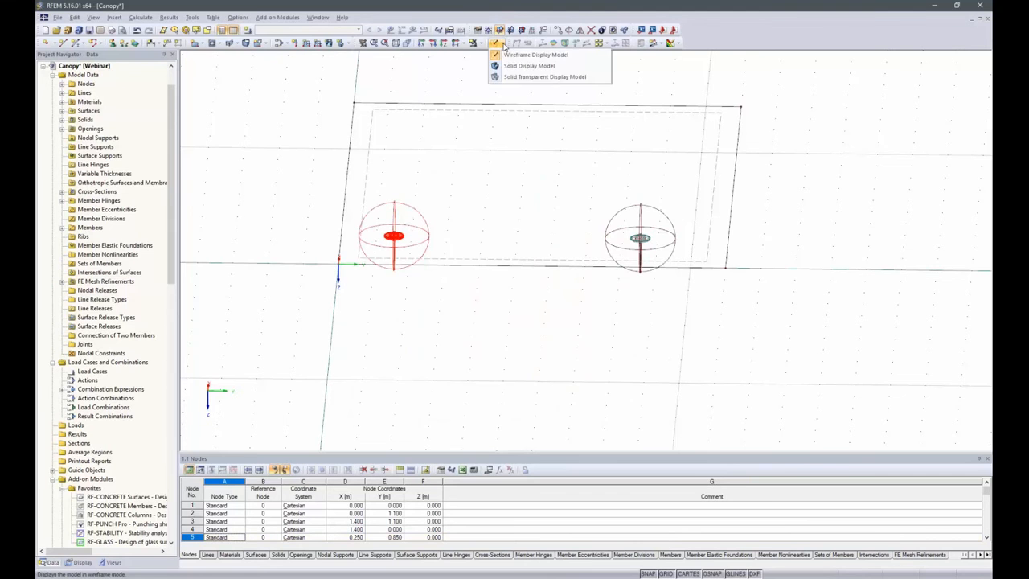
{"action": "left_click", "coordinate": [519, 77]}
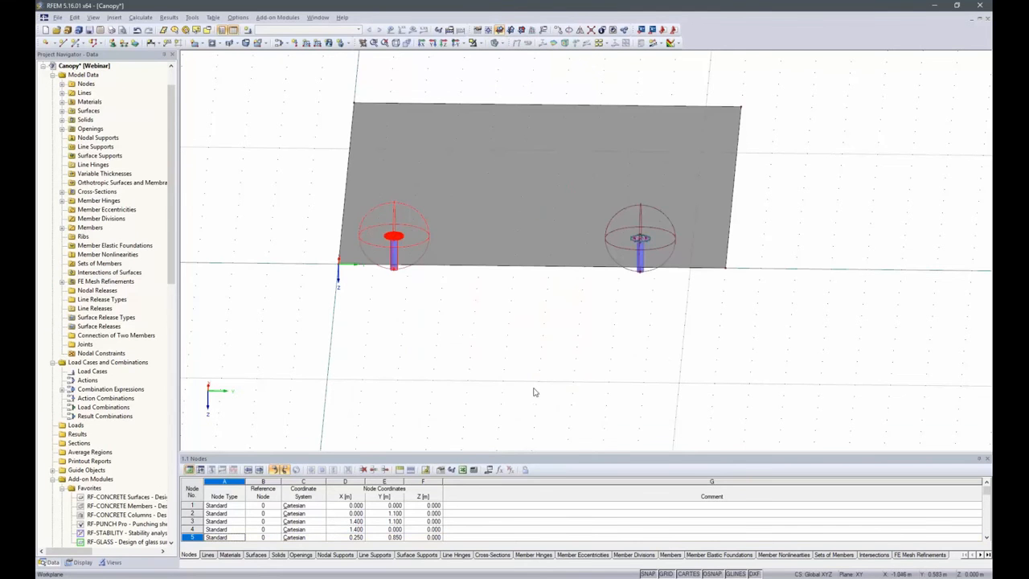
{"action": "middle_click_drag", "start_coordinate": [537, 389], "coordinate": [539, 313], "text": "ctrl"}
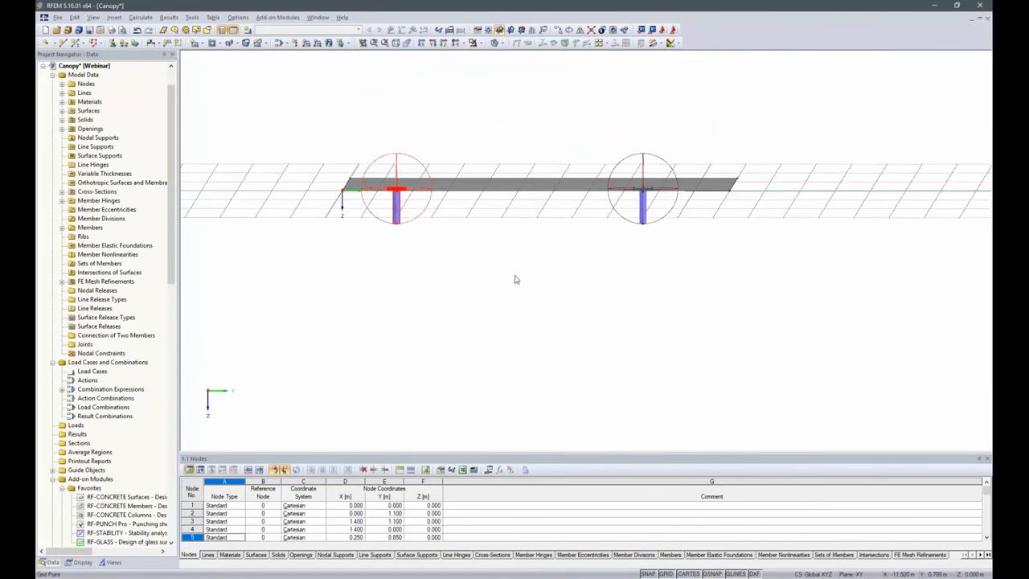
{"action": "left_click", "coordinate": [537, 323]}
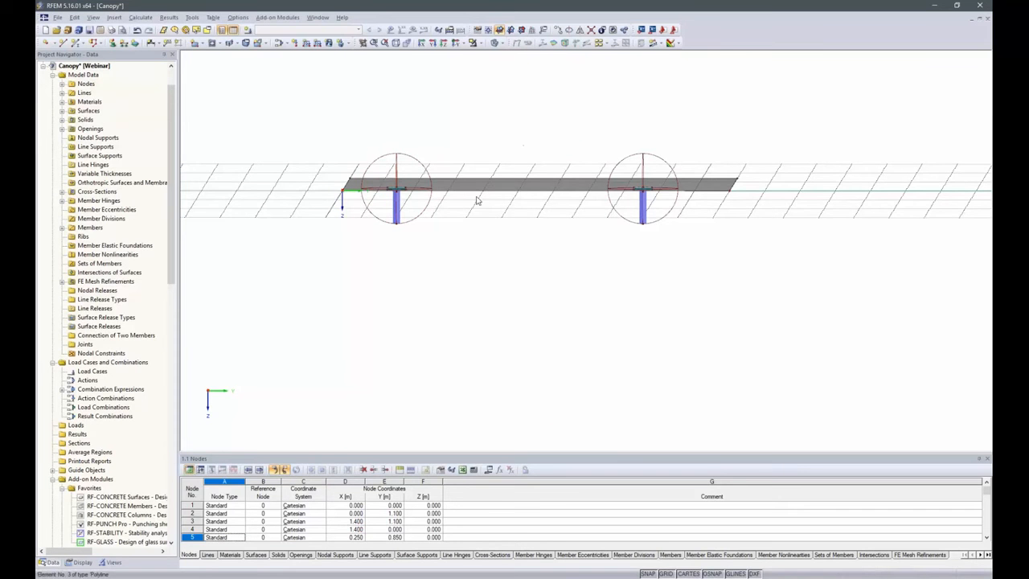
Copy the rod's lowest node at Y 0.150 m, Z 0.100 m once by -0.15 m in Y, with zero X and Z offset
{"action": "scroll", "coordinate": [354, 210], "scroll_direction": "up", "scroll_amount": 3}
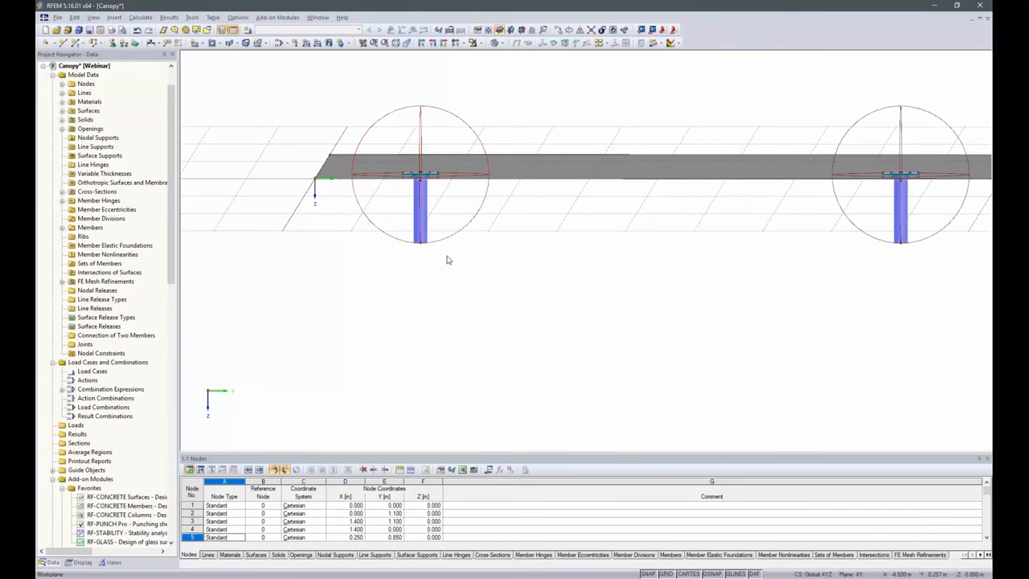
{"action": "left_click", "coordinate": [420, 243]}
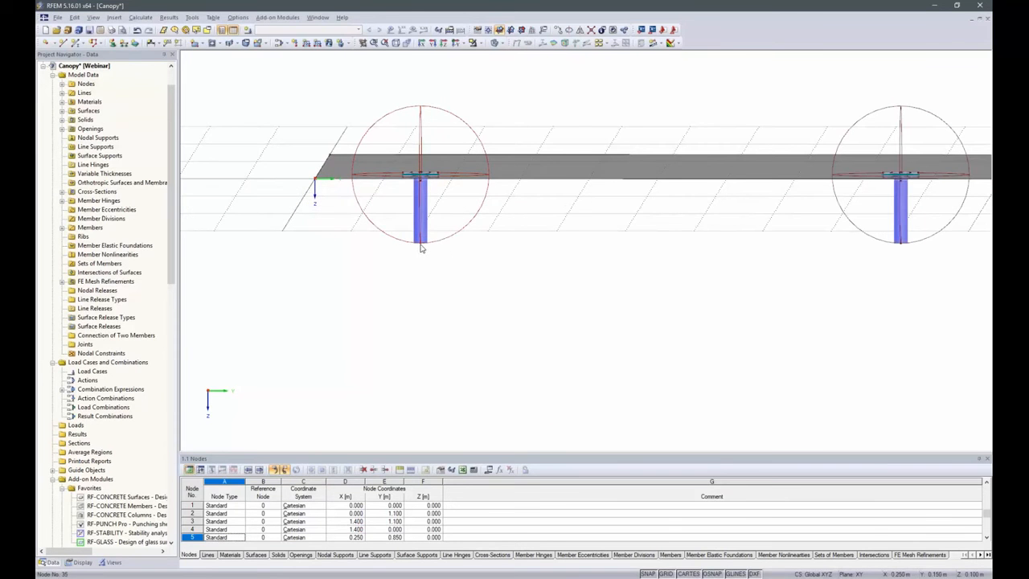
{"action": "left_click", "coordinate": [562, 29]}
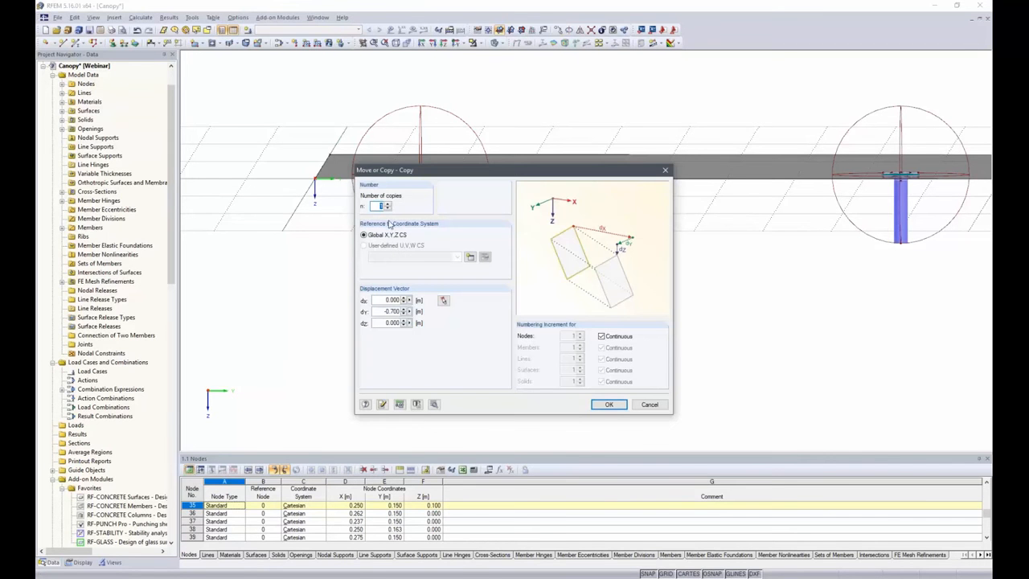
{"action": "double_click", "coordinate": [381, 312]}
{"action": "type", "text": "1.15"}
{"action": "left_click", "coordinate": [609, 405]}
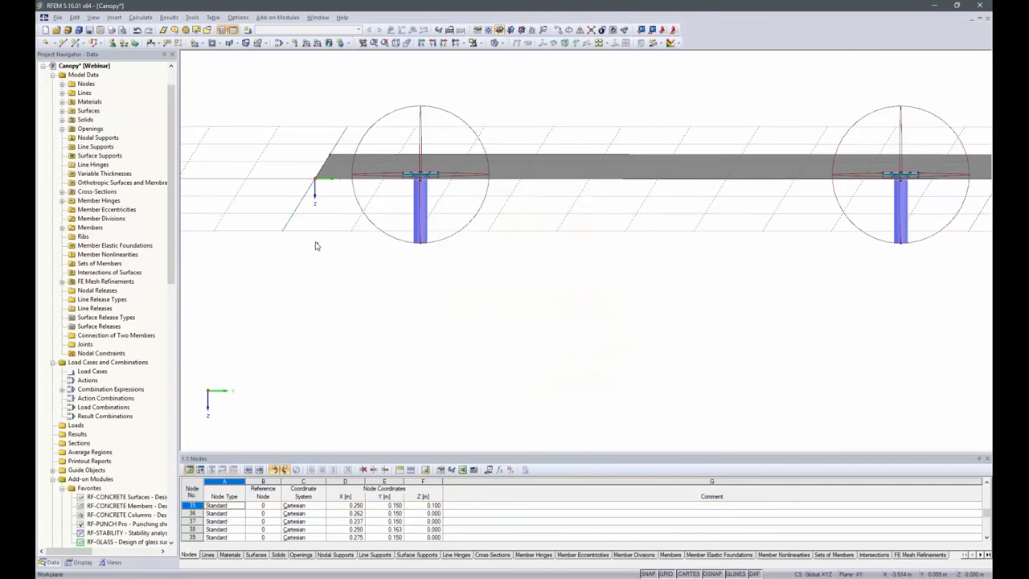
Copy the new node at Y 0.000 m, Z 0.100 m once by 0.65 m in Y
{"action": "left_click", "coordinate": [565, 31]}
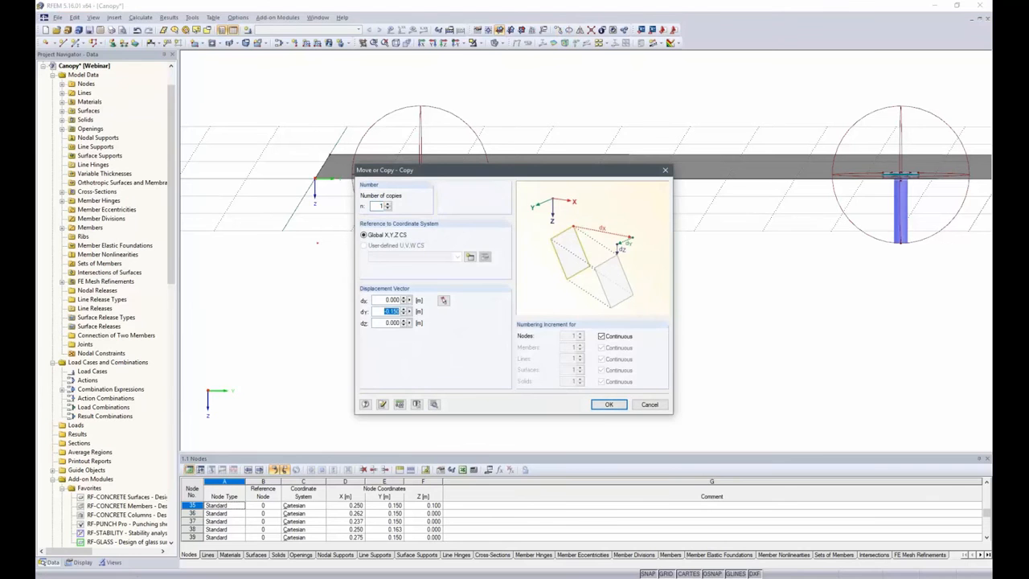
{"action": "type", "text": ".65"}
{"action": "left_click", "coordinate": [608, 404]}
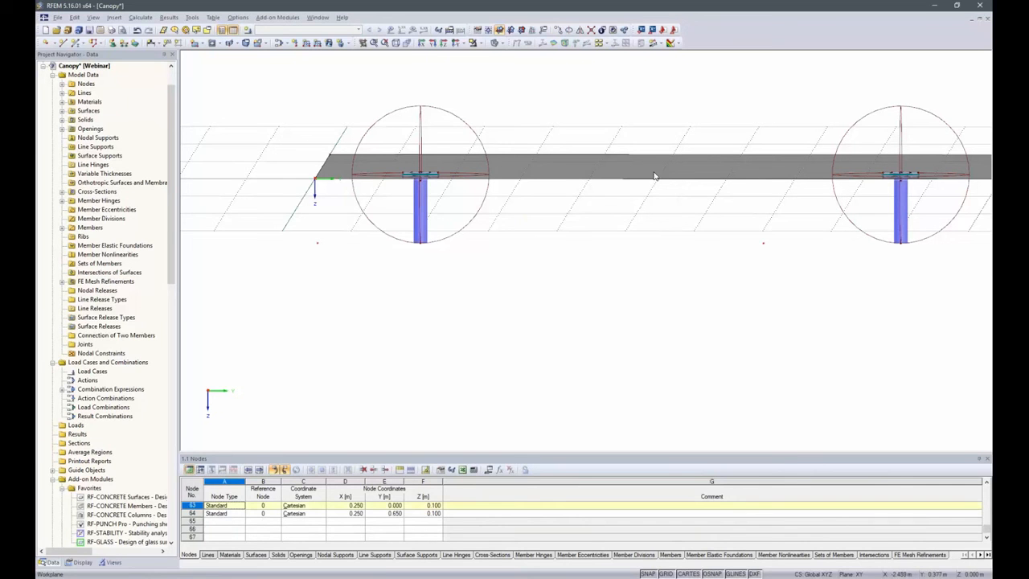
Copy the node at Y 0.000 m, Z 0.100 m once by 0.15 m in Z, with zero X and Y offset
{"action": "left_click", "coordinate": [565, 31]}
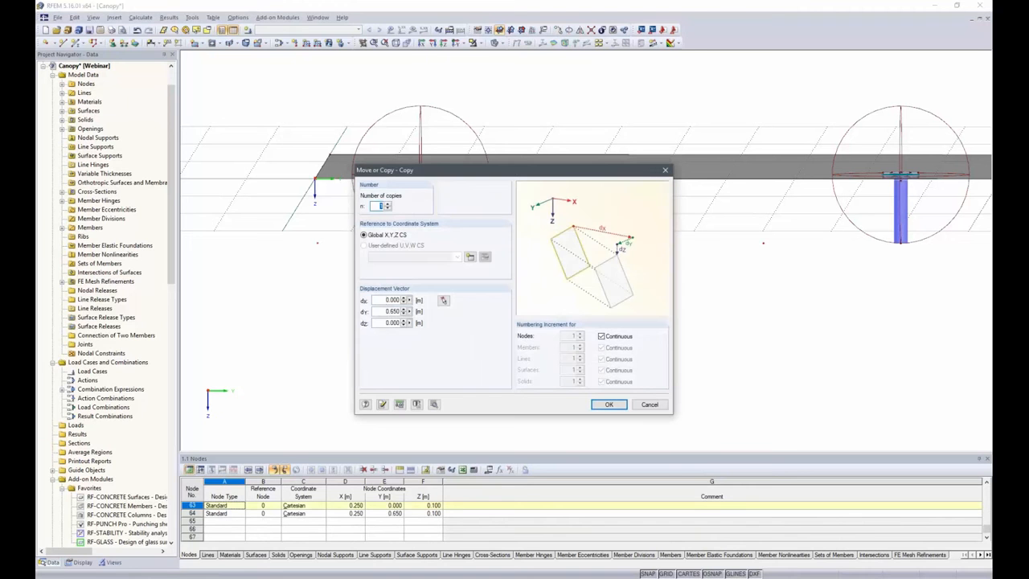
{"action": "left_click_drag", "start_coordinate": [385, 311], "coordinate": [399, 311]}
{"action": "type", "text": "0"}
{"action": "key", "text": "Tab"}
{"action": "type", "text": ".15"}
{"action": "left_click", "coordinate": [608, 403]}
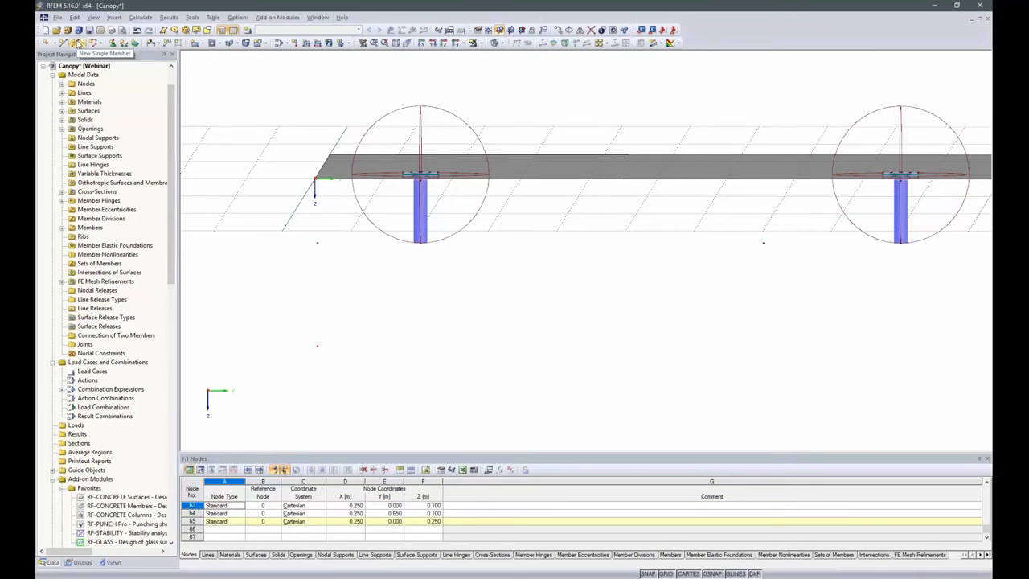
Draw an RO 48.3x2 Steel S 235 beam member without hinges from the node at Y 0.000 m, Z 0.100 m to the far rod's lowest node
{"action": "left_click", "coordinate": [78, 42]}
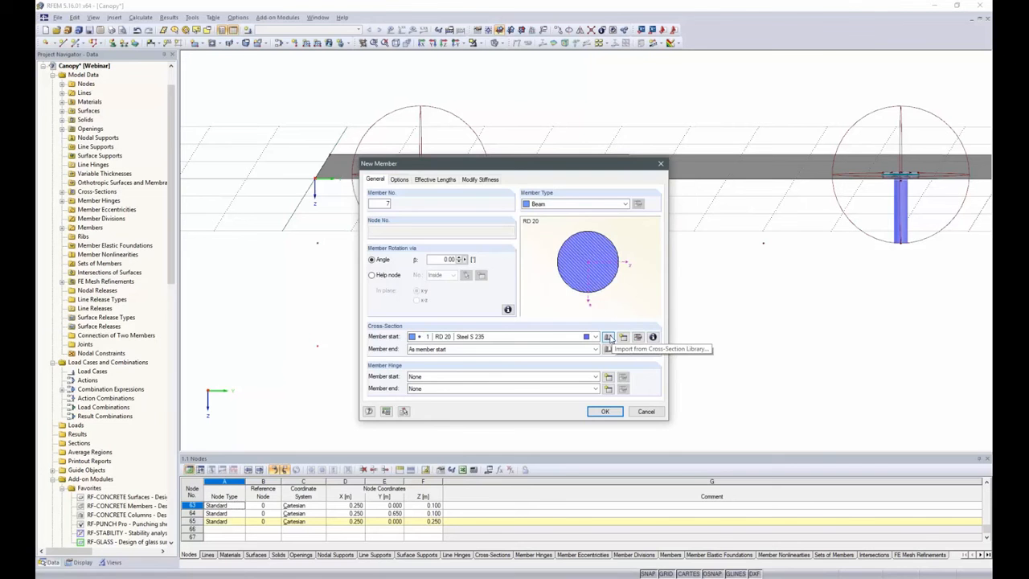
{"action": "left_click", "coordinate": [608, 337]}
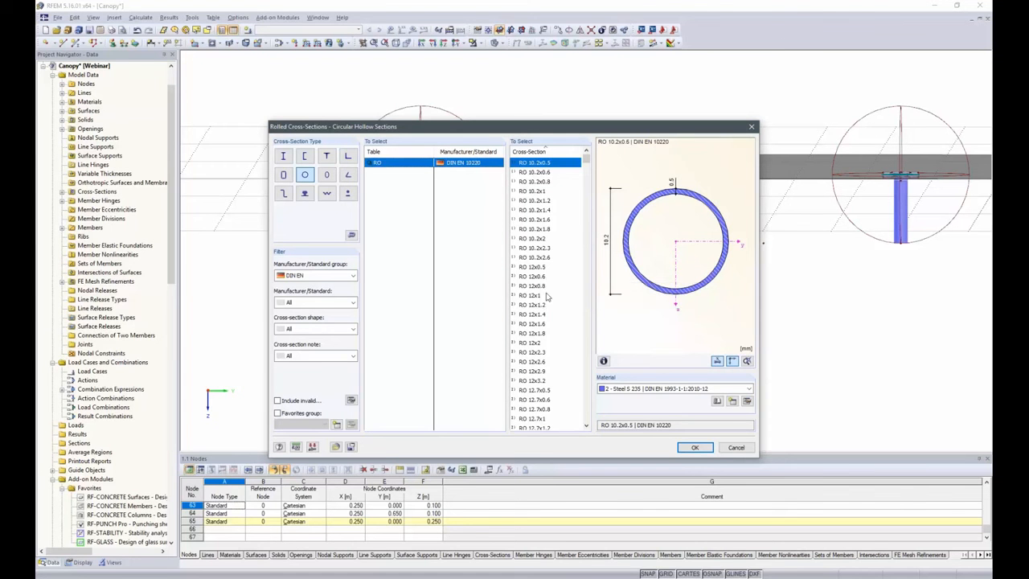
{"action": "scroll", "coordinate": [573, 305], "scroll_direction": "down", "scroll_amount": 1}
{"action": "scroll", "coordinate": [591, 306], "scroll_direction": "down", "scroll_amount": 20}
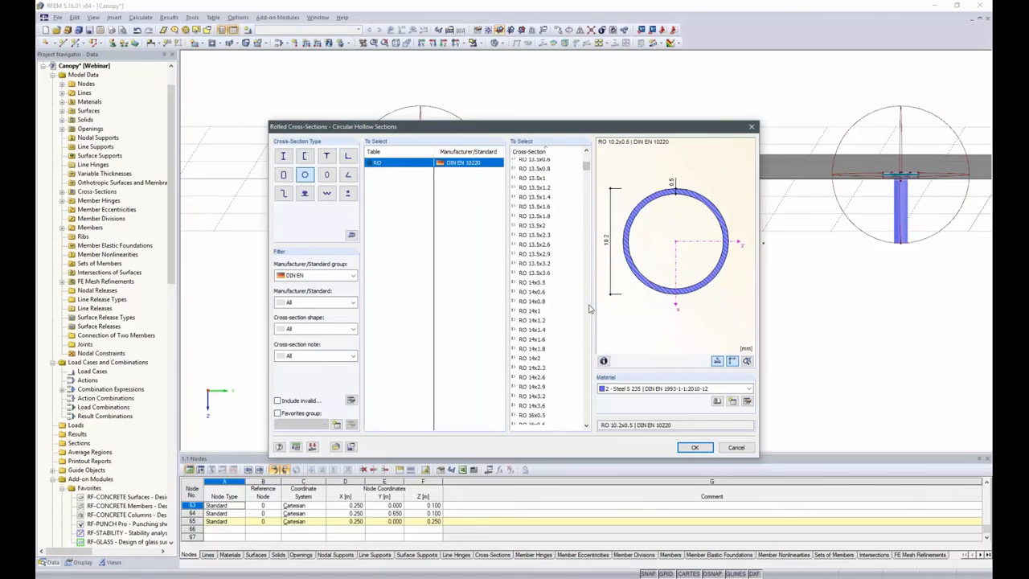
{"action": "scroll", "coordinate": [588, 309], "scroll_direction": "down", "scroll_amount": 20}
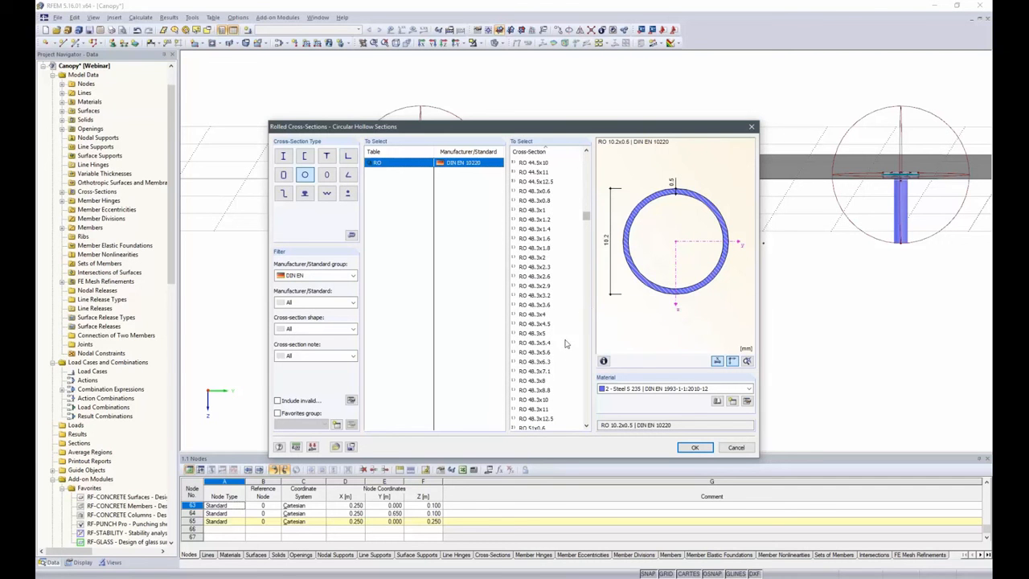
{"action": "left_click", "coordinate": [541, 257]}
{"action": "left_click", "coordinate": [696, 448]}
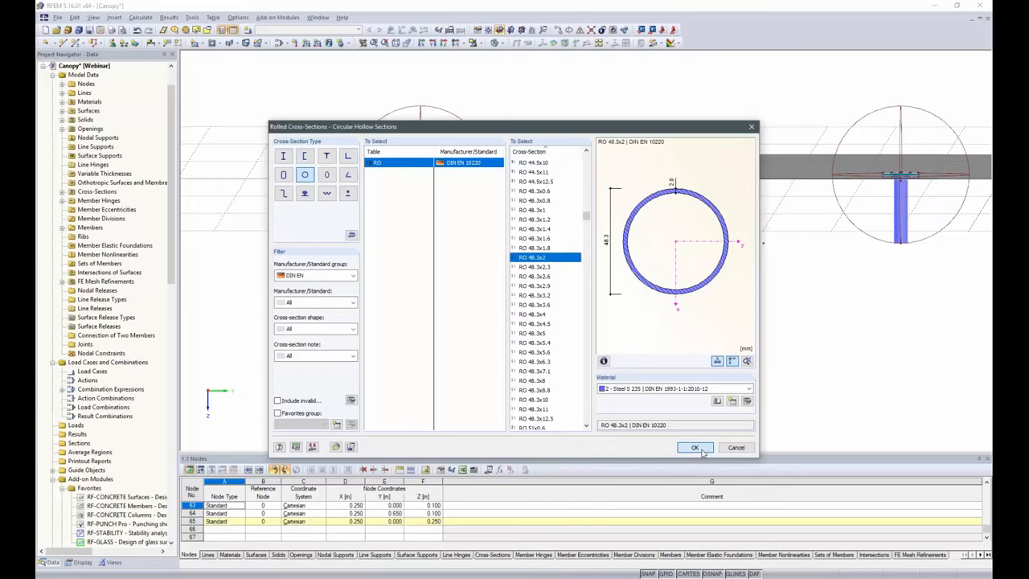
{"action": "key", "text": "Return"}
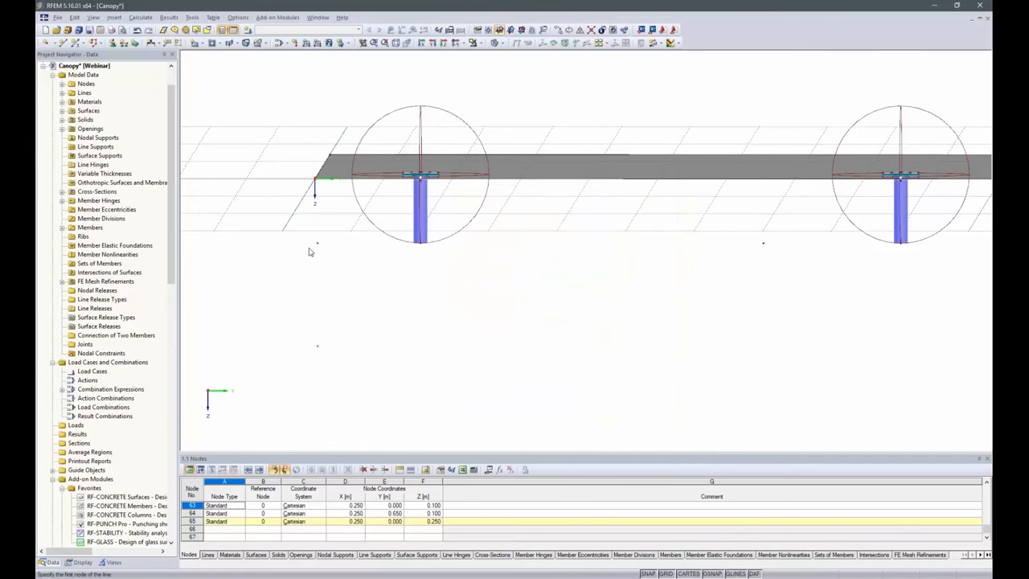
{"action": "left_click", "coordinate": [317, 243]}
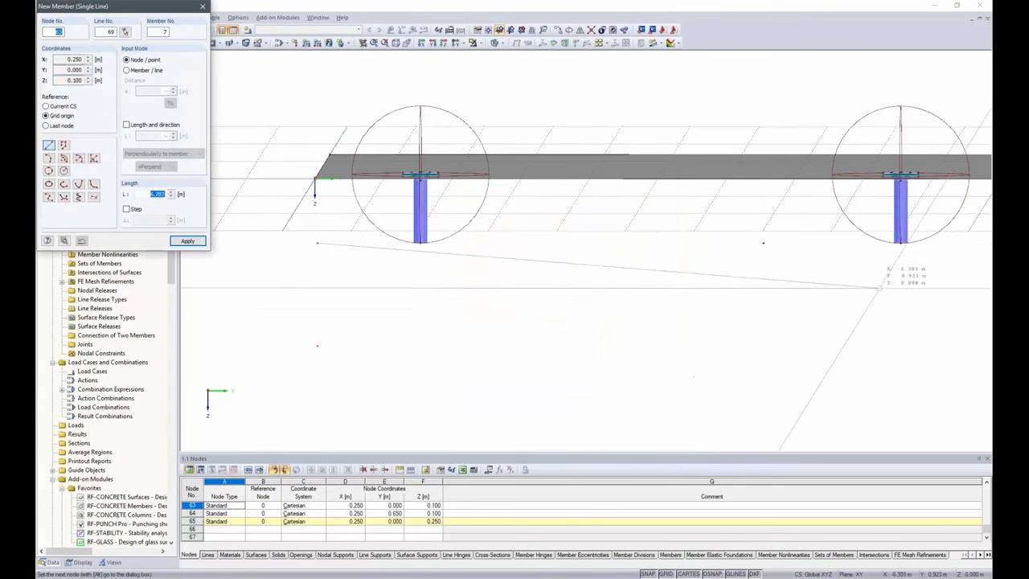
{"action": "left_click", "coordinate": [900, 243]}
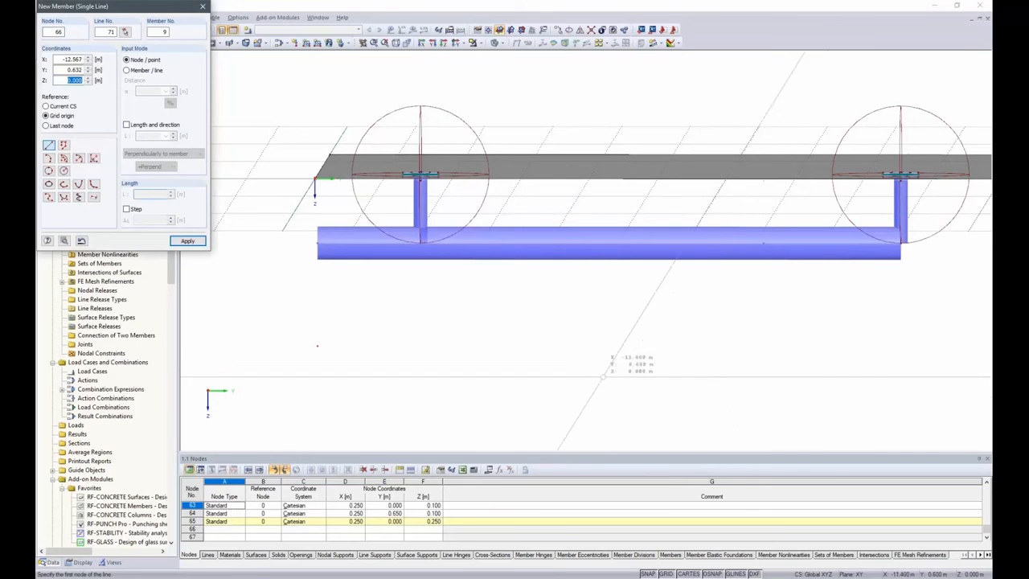
{"action": "key", "text": "Escape"}
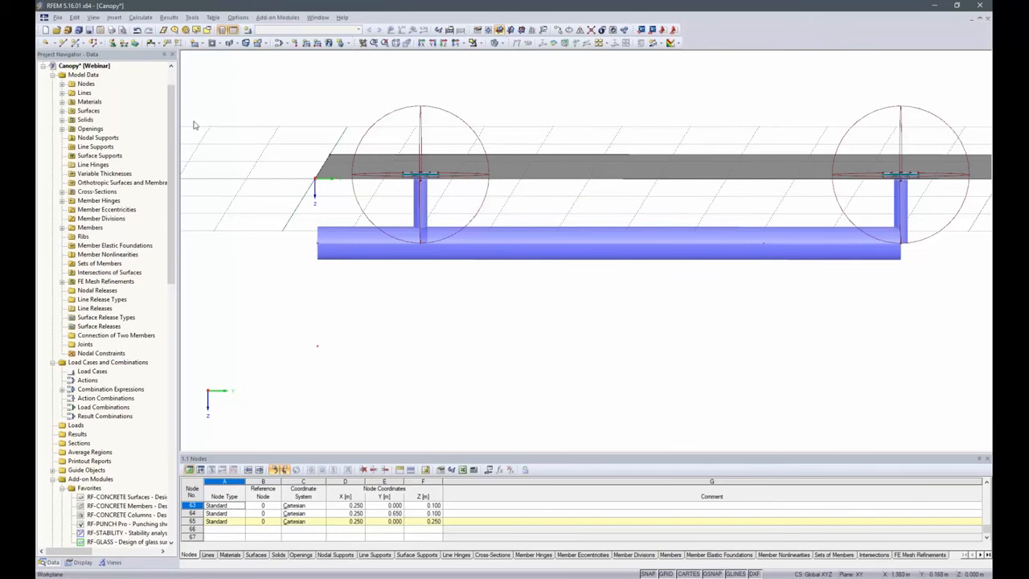
Draw an RD 16 Steel S 235 beam member as a diagonal strut from the node at Z 0.250 m to the node at Y 0.650 m, Z 0.100 m
{"action": "left_click", "coordinate": [77, 43]}
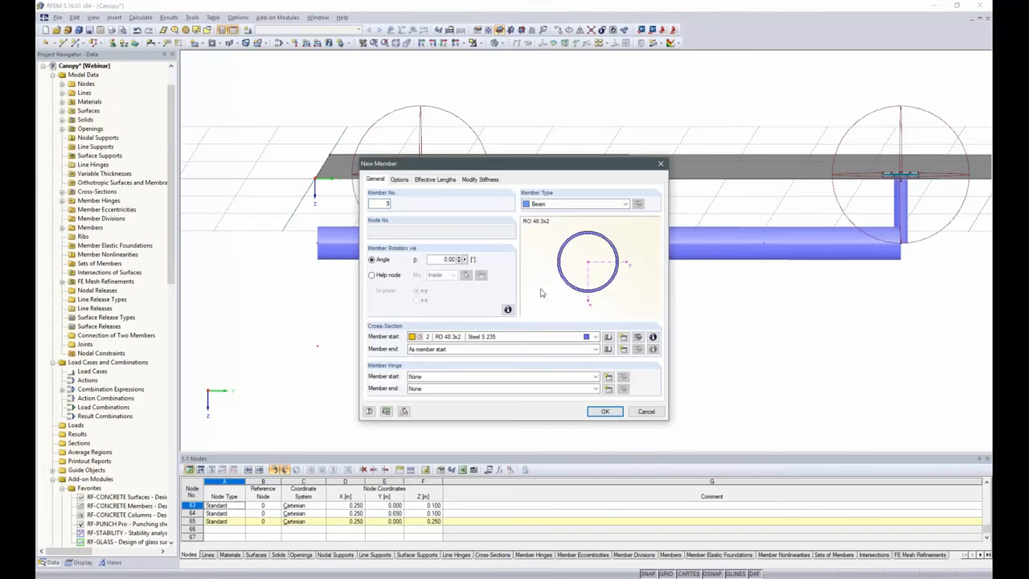
{"action": "left_click", "coordinate": [608, 338]}
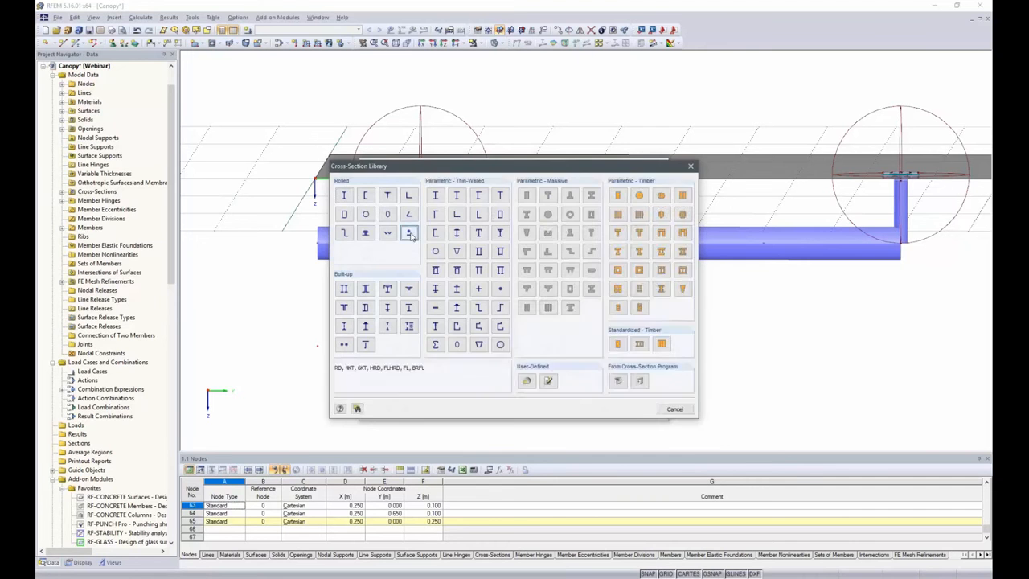
{"action": "left_click", "coordinate": [410, 234]}
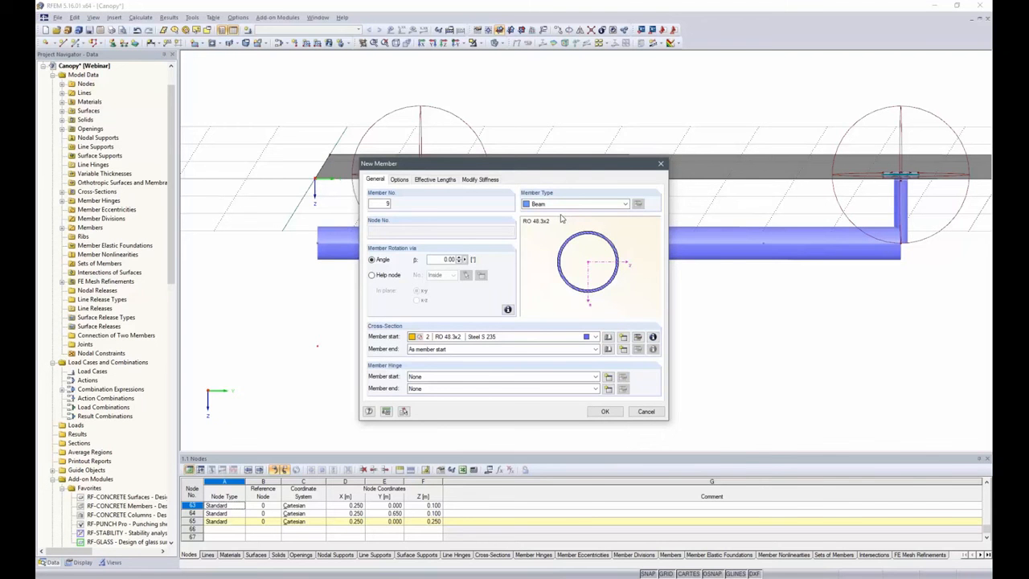
{"action": "left_click", "coordinate": [526, 219]}
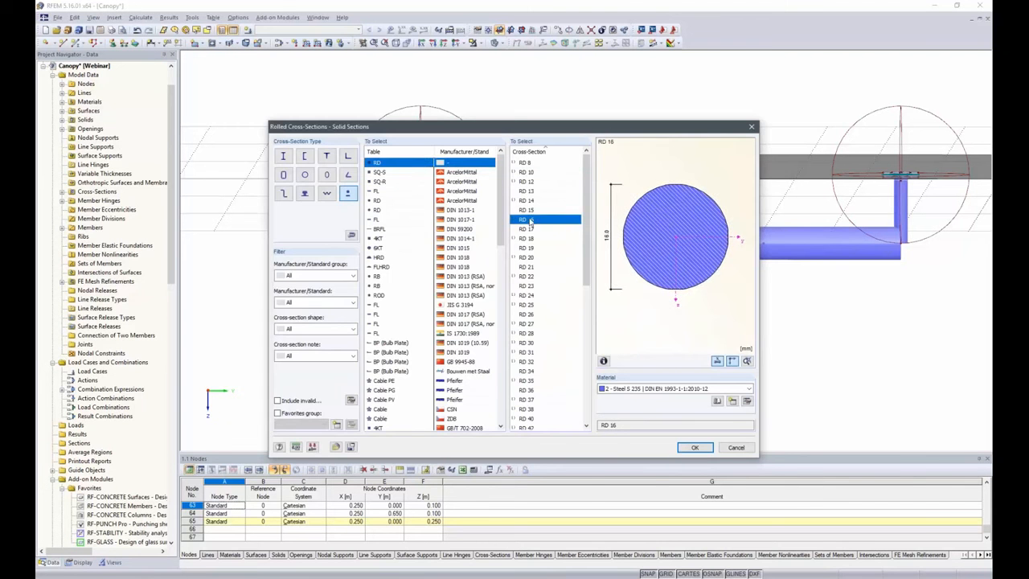
{"action": "left_click", "coordinate": [696, 448]}
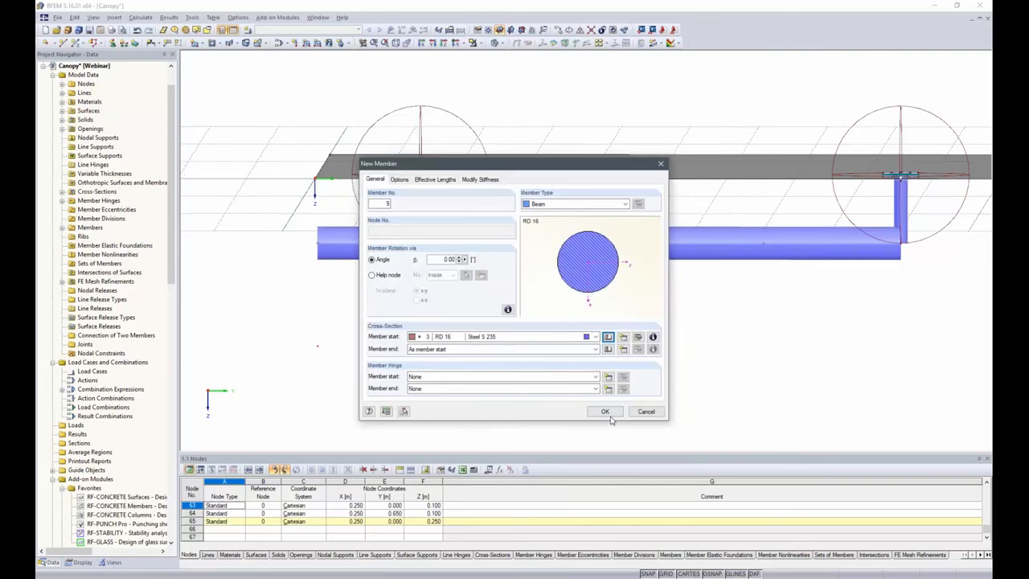
{"action": "left_click", "coordinate": [604, 411]}
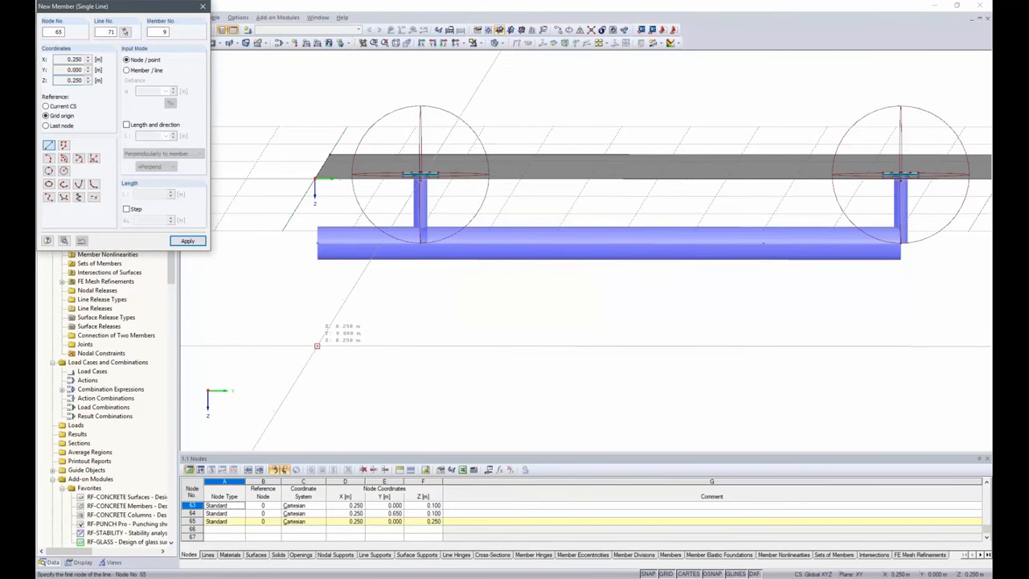
{"action": "left_click", "coordinate": [317, 346]}
{"action": "left_click", "coordinate": [762, 242]}
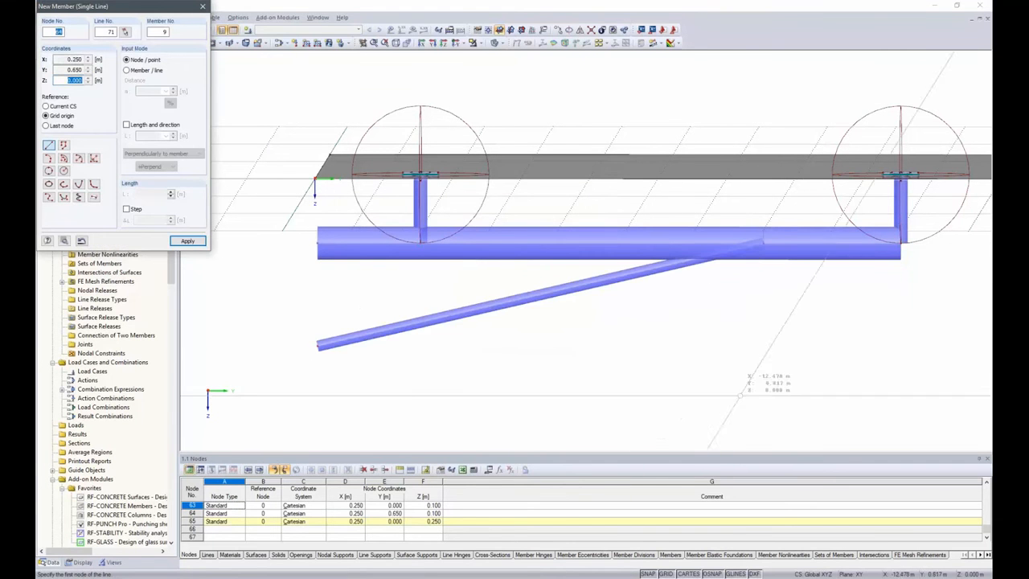
{"action": "key", "text": "Escape"}
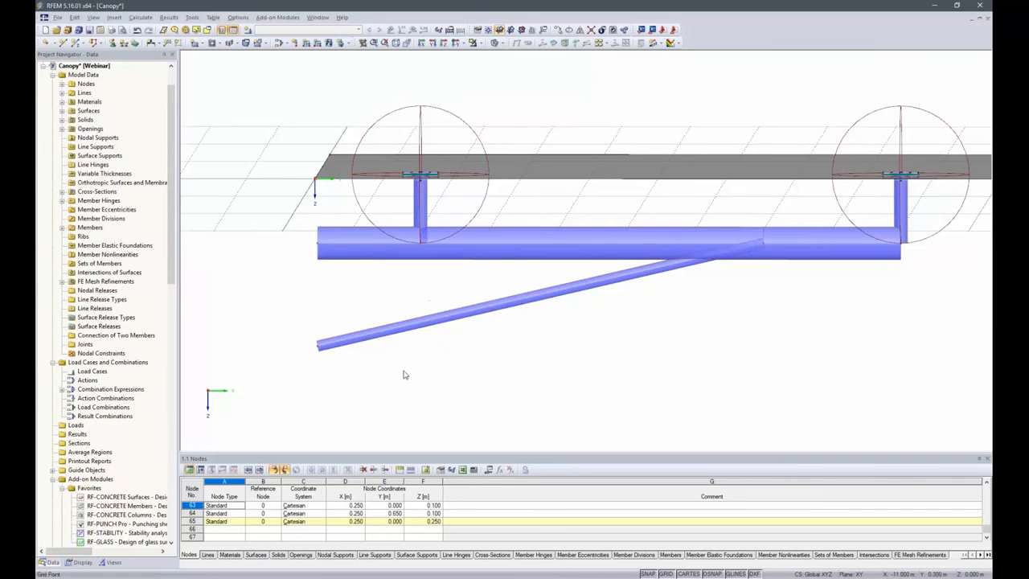
Assign a new nodal support to the strut's lower node, fixed in X, Y and Z, with rotation restrained only about Y
{"action": "left_click", "coordinate": [112, 43]}
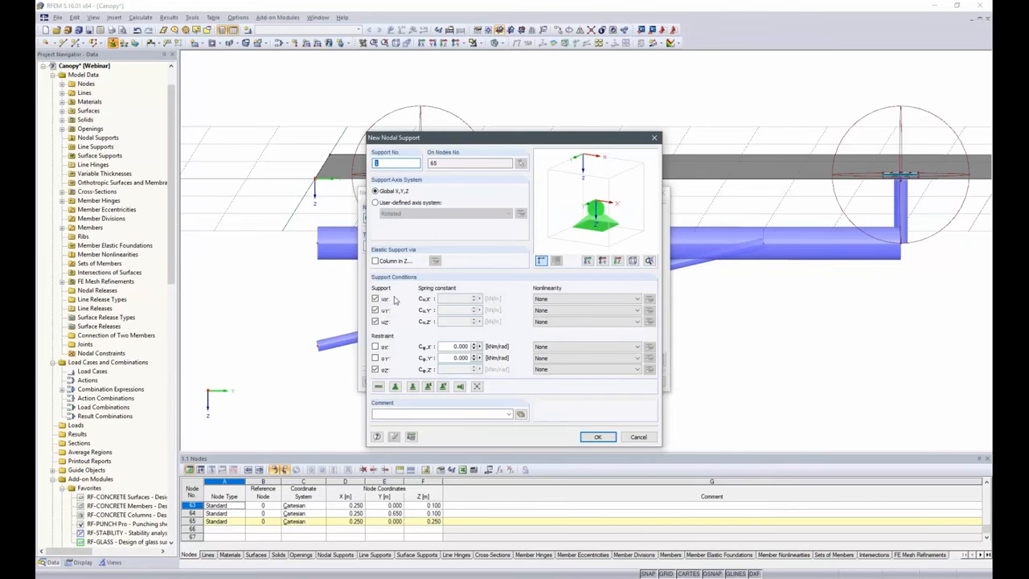
{"action": "left_click", "coordinate": [374, 357]}
{"action": "left_click", "coordinate": [374, 370]}
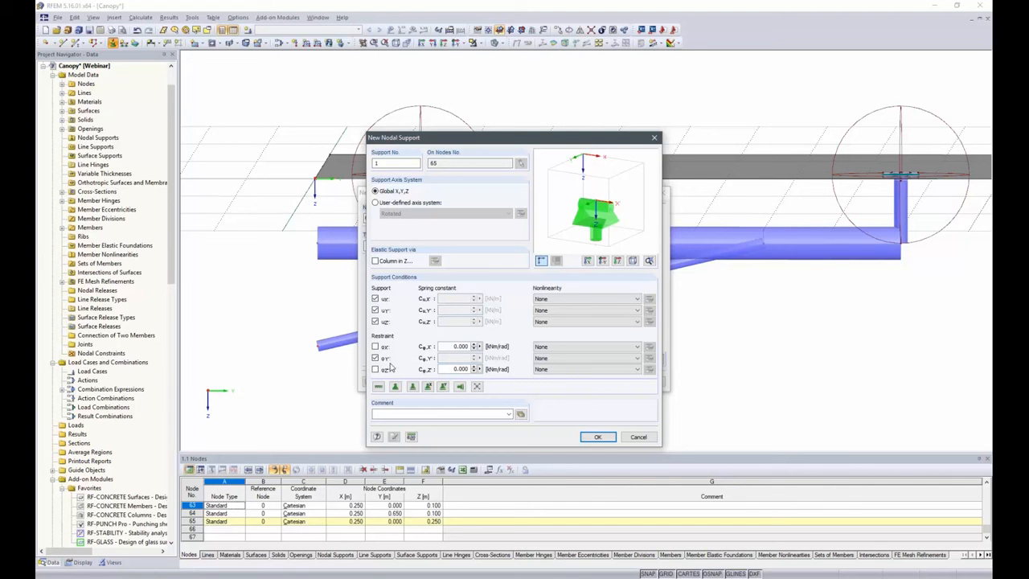
{"action": "left_click", "coordinate": [597, 436]}
{"action": "left_click", "coordinate": [605, 382]}
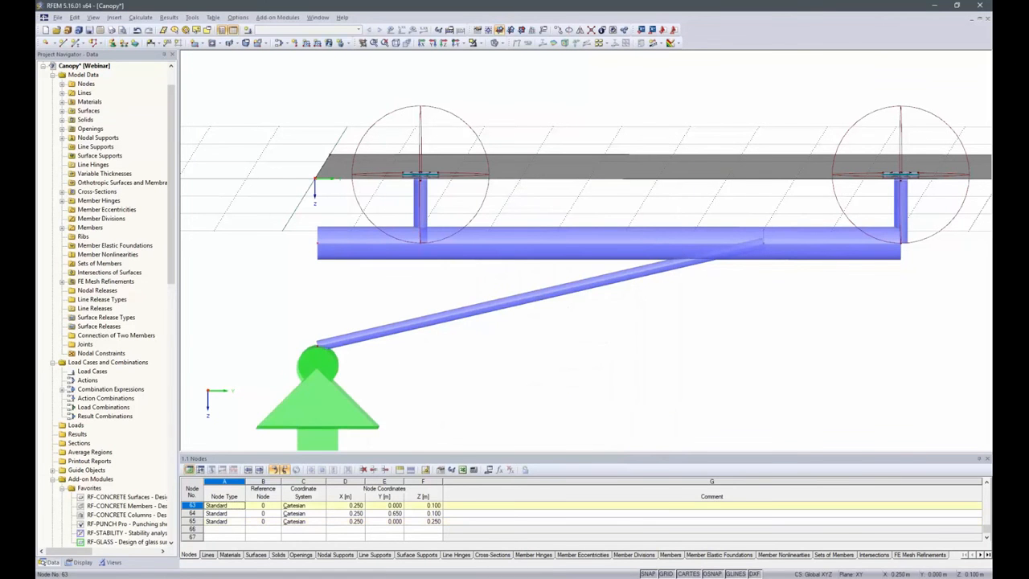
Assign the existing support type 1 to the horizontal tube's end node at Y 0.000 m, Z 0.100 m
{"action": "left_click", "coordinate": [112, 42]}
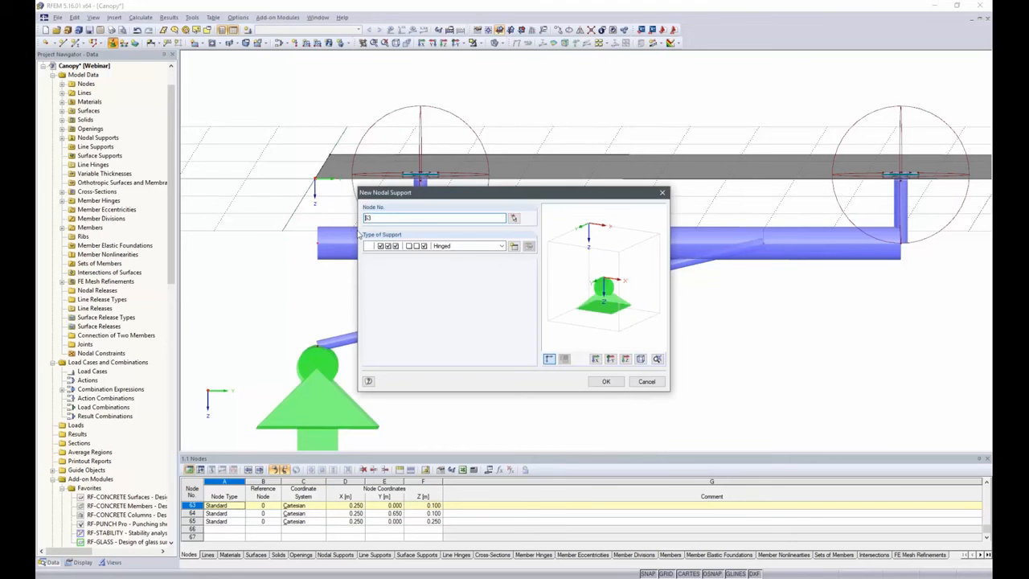
{"action": "left_click", "coordinate": [476, 246]}
{"action": "left_click", "coordinate": [451, 287]}
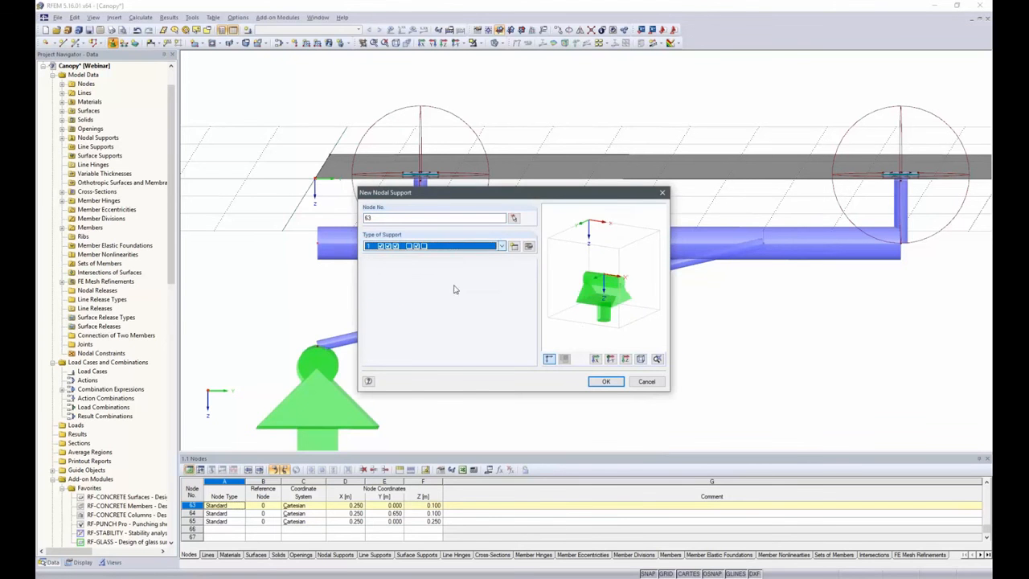
{"action": "left_click", "coordinate": [606, 381]}
Copy the complete bracket with its two point fixings and supports once, offset 0.9 m in X
{"action": "scroll", "coordinate": [441, 347], "scroll_direction": "down", "scroll_amount": 4}
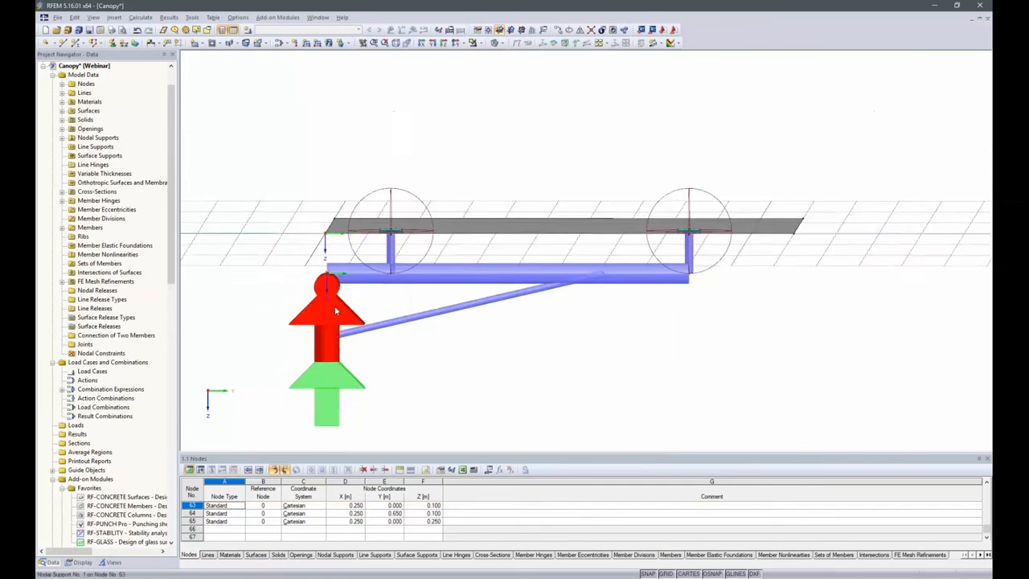
{"action": "middle_click_drag", "start_coordinate": [836, 239], "coordinate": [654, 274], "text": "ctrl"}
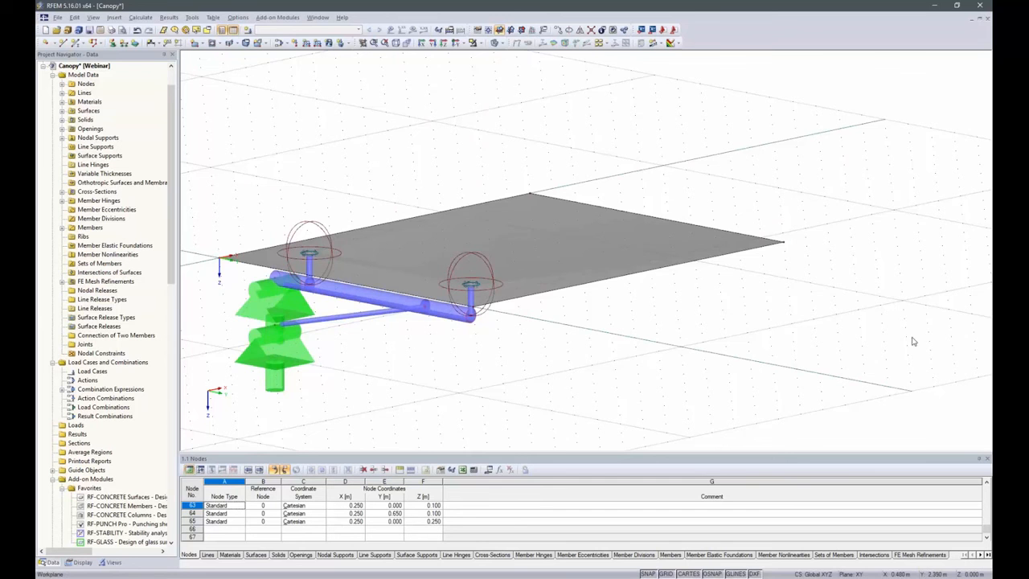
{"action": "middle_click_drag", "start_coordinate": [875, 301], "coordinate": [728, 352], "text": "ctrl"}
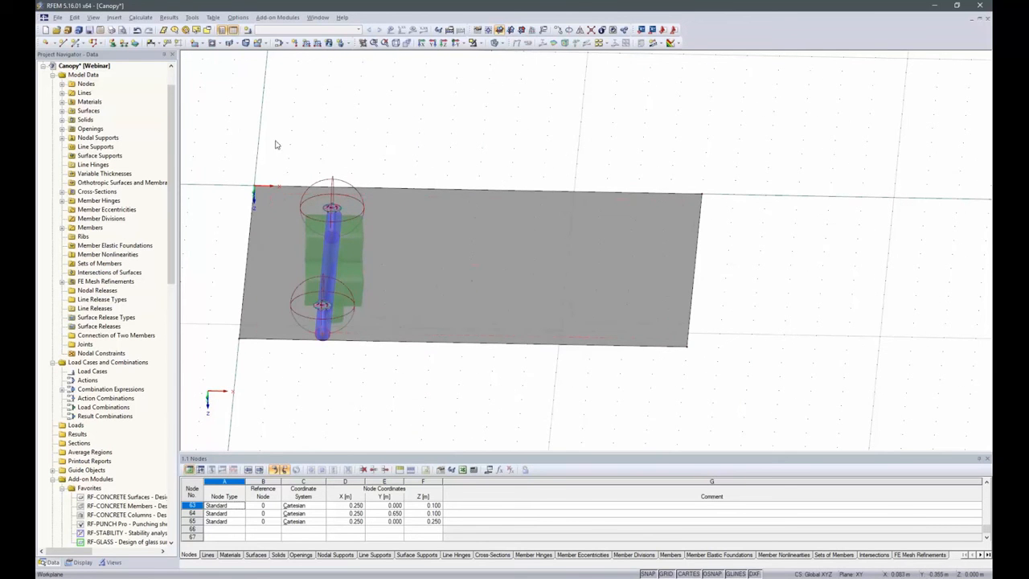
{"action": "left_click_drag", "start_coordinate": [269, 148], "coordinate": [414, 397]}
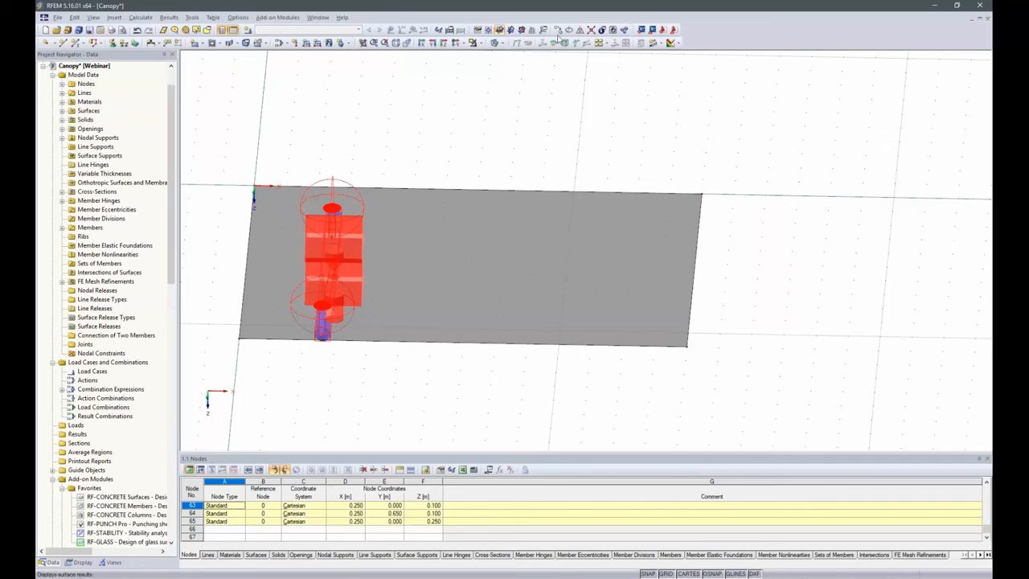
{"action": "left_click", "coordinate": [559, 41]}
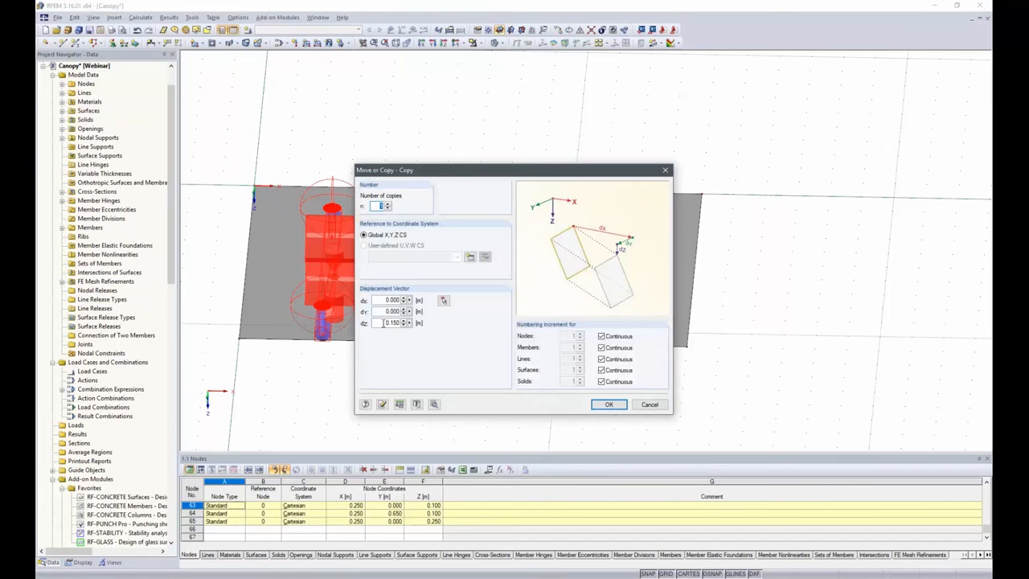
{"action": "double_click", "coordinate": [383, 322]}
{"action": "type", "text": "0.9"}
{"action": "left_click", "coordinate": [609, 404]}
{"action": "left_click", "coordinate": [321, 404]}
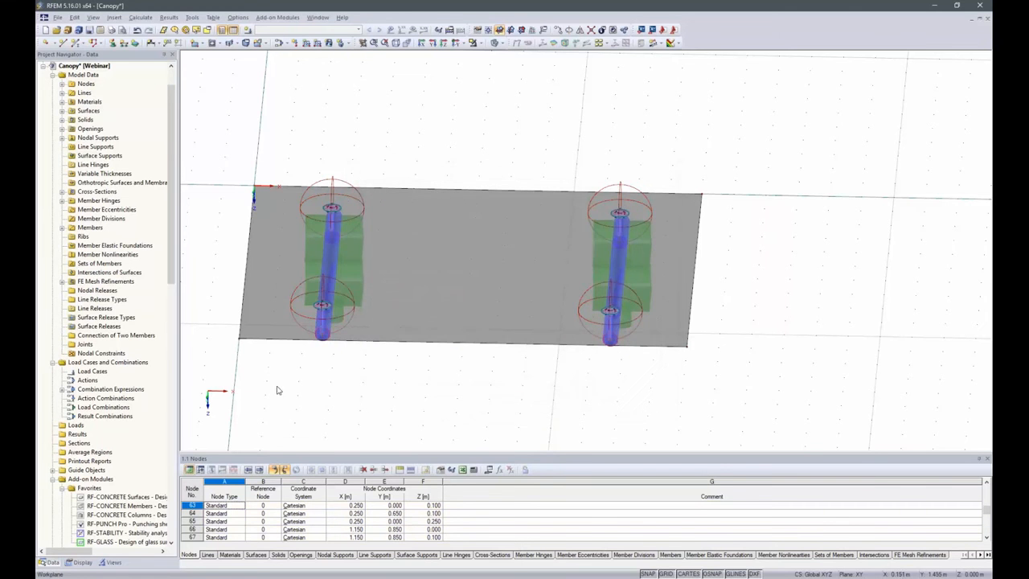
Set up a 3D chamfer of the entire model with a 5° slope about the X axis in direction Z
{"action": "middle_click_drag", "start_coordinate": [279, 389], "coordinate": [673, 287], "text": "ctrl"}
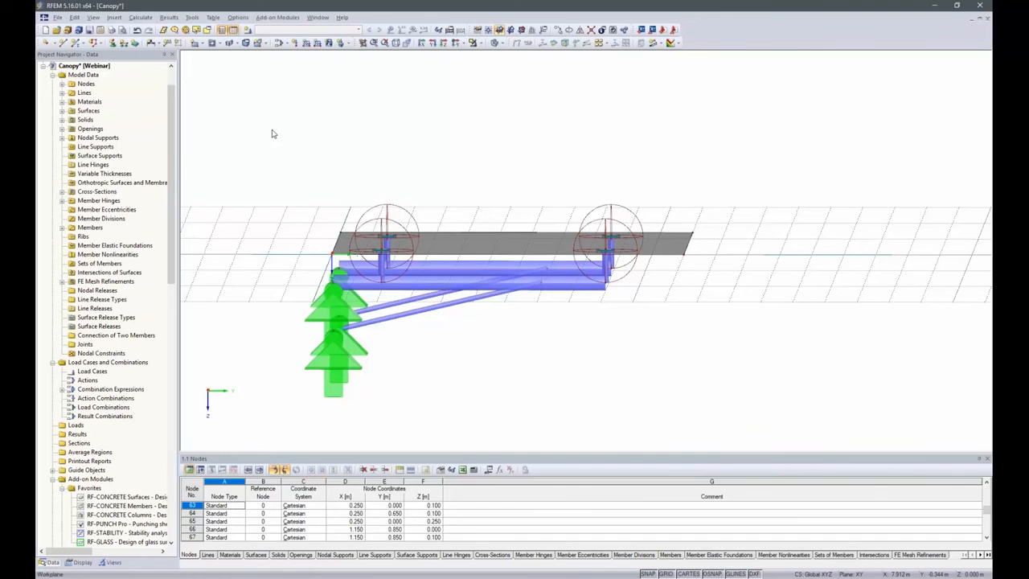
{"action": "left_click_drag", "start_coordinate": [246, 109], "coordinate": [760, 398]}
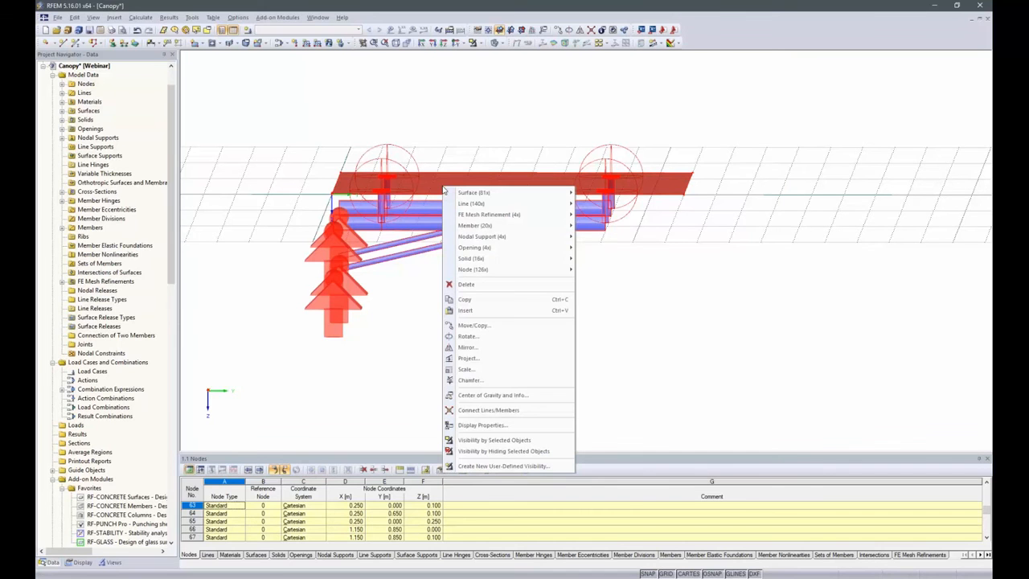
{"action": "left_click", "coordinate": [470, 380]}
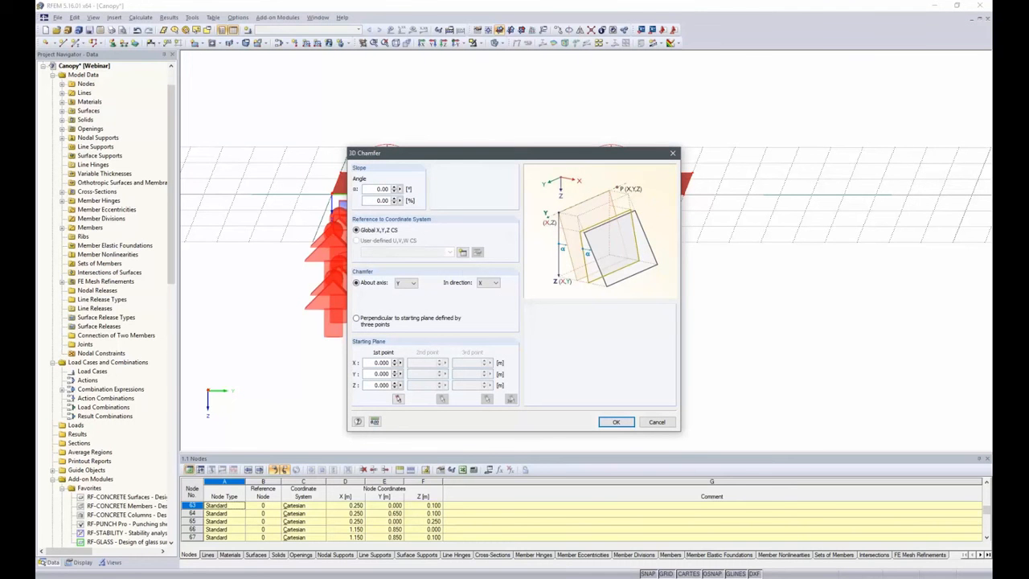
{"action": "double_click", "coordinate": [370, 189]}
{"action": "type", "text": "5"}
{"action": "left_click", "coordinate": [406, 283]}
{"action": "left_click", "coordinate": [406, 291]}
{"action": "left_click", "coordinate": [490, 283]}
{"action": "left_click", "coordinate": [488, 299]}
Use the horizontal tube's supported end node at X 0.250, Y 0.000, Z 0.100 m as the chamfer's starting point and apply the slope
{"action": "left_click", "coordinate": [398, 399]}
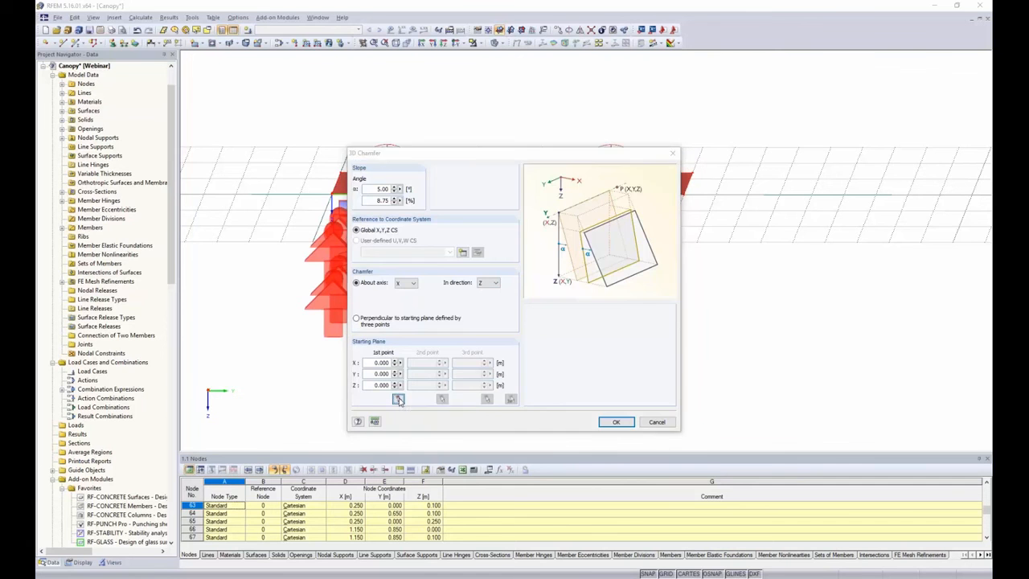
{"action": "scroll", "coordinate": [347, 282], "scroll_direction": "up", "scroll_amount": 6}
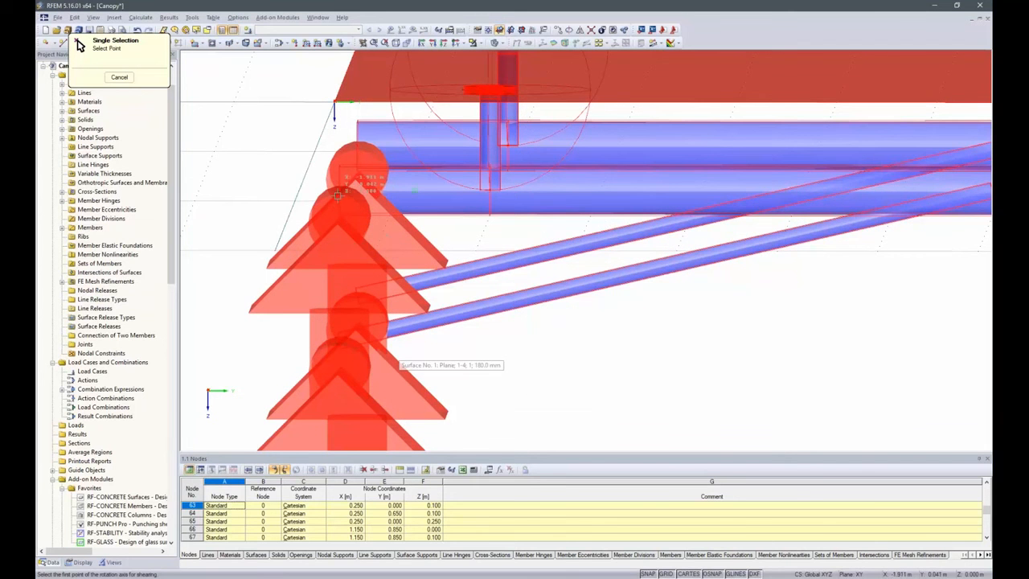
{"action": "middle_click_drag", "start_coordinate": [645, 318], "coordinate": [598, 330], "text": "ctrl"}
{"action": "left_click", "coordinate": [263, 218]}
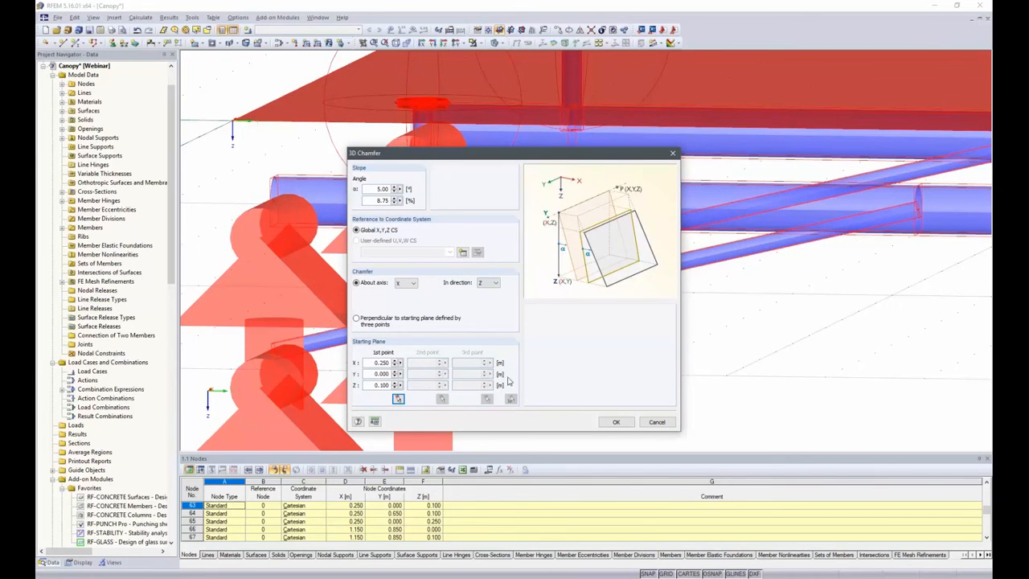
{"action": "left_click", "coordinate": [614, 423]}
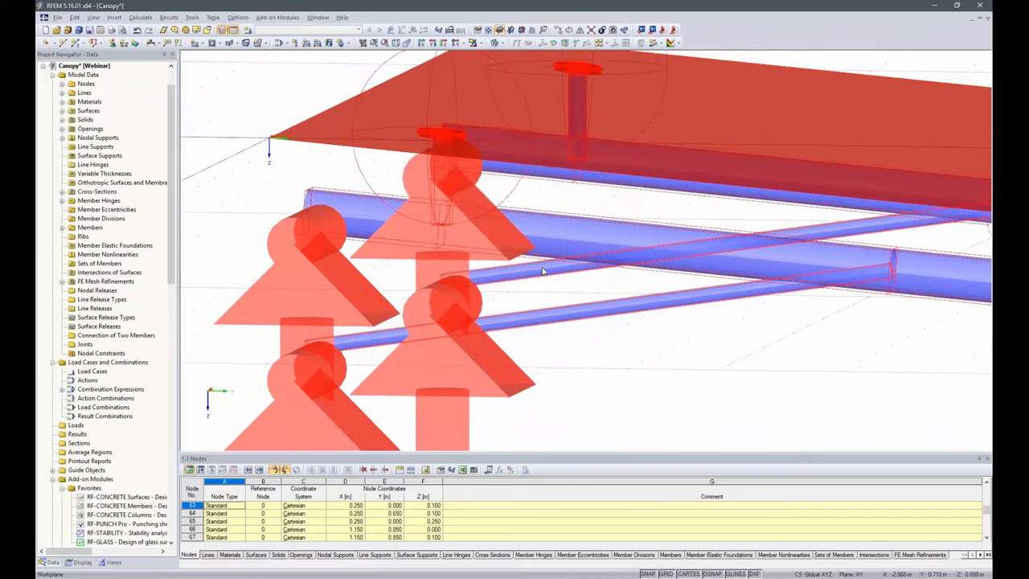
{"action": "scroll", "coordinate": [544, 271], "scroll_direction": "down", "scroll_amount": 3}
{"action": "middle_click_drag", "start_coordinate": [576, 178], "coordinate": [711, 358], "text": "ctrl"}
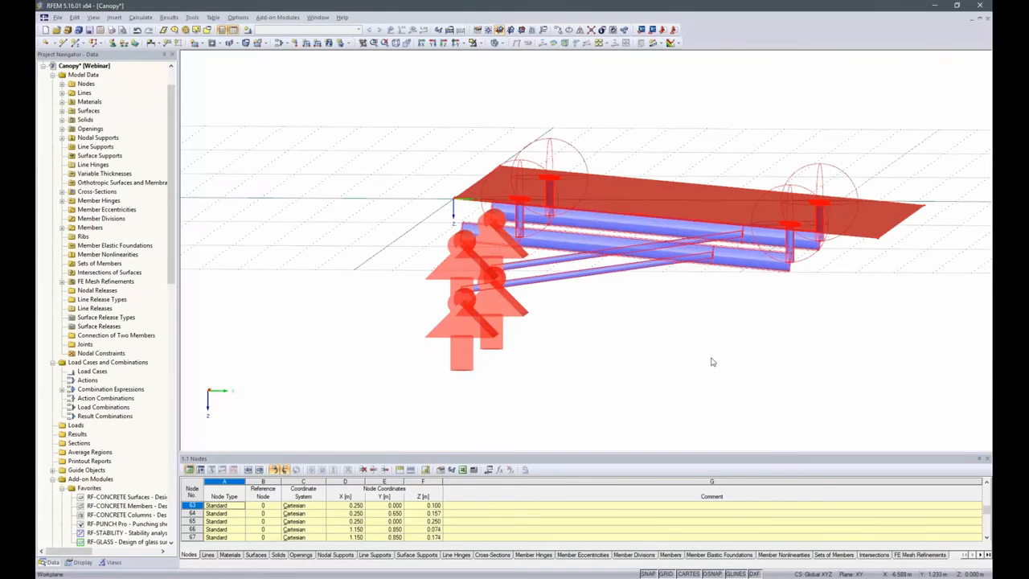
{"action": "middle_click_drag", "start_coordinate": [914, 324], "coordinate": [451, 356], "text": "ctrl"}
{"action": "left_click", "coordinate": [641, 107]}
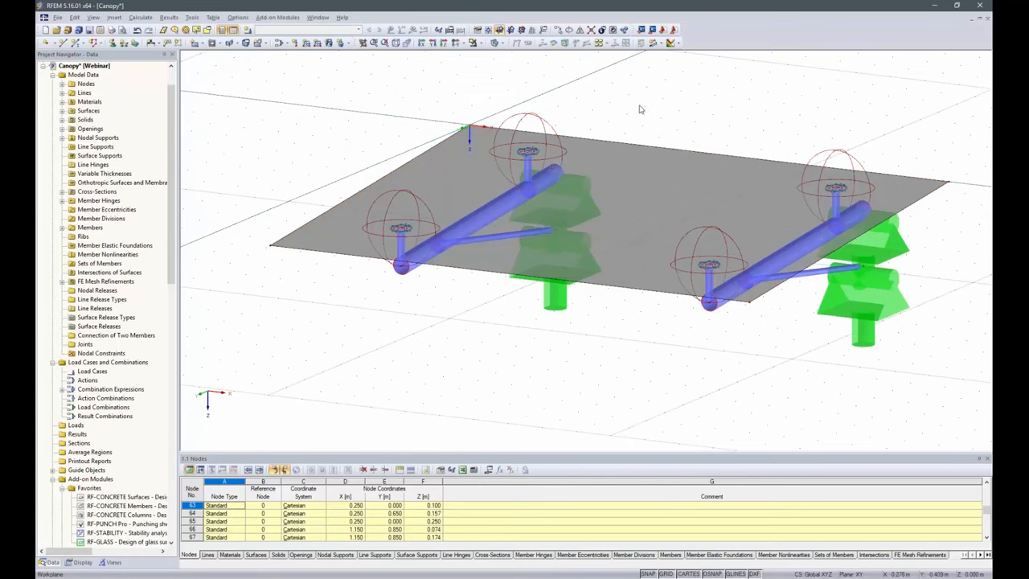
Create load case LC1 Self-weight with the Permanent category and load case LC2 Snow
{"action": "middle_click_drag", "start_coordinate": [314, 120], "coordinate": [280, 126]}
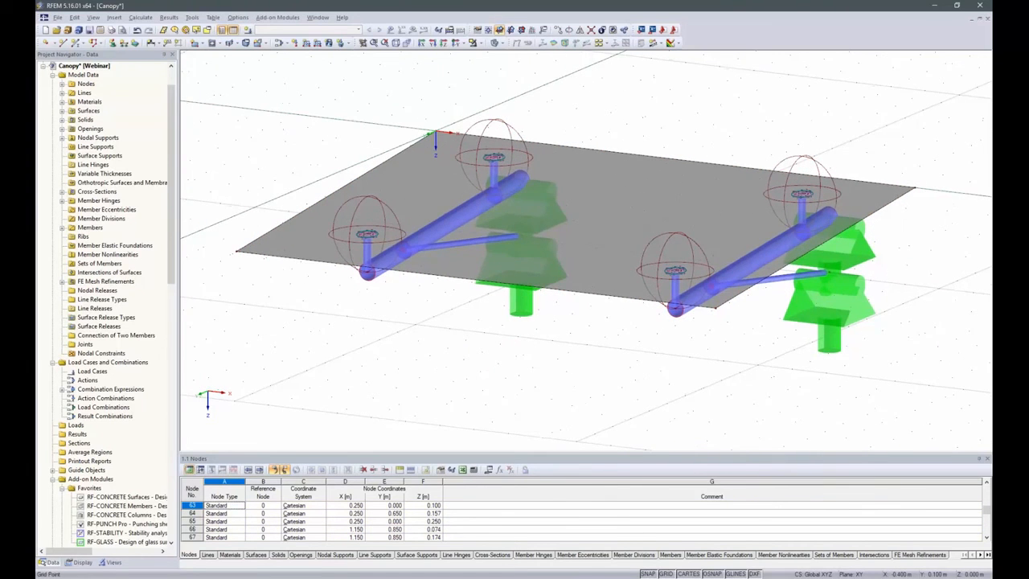
{"action": "left_click", "coordinate": [248, 31]}
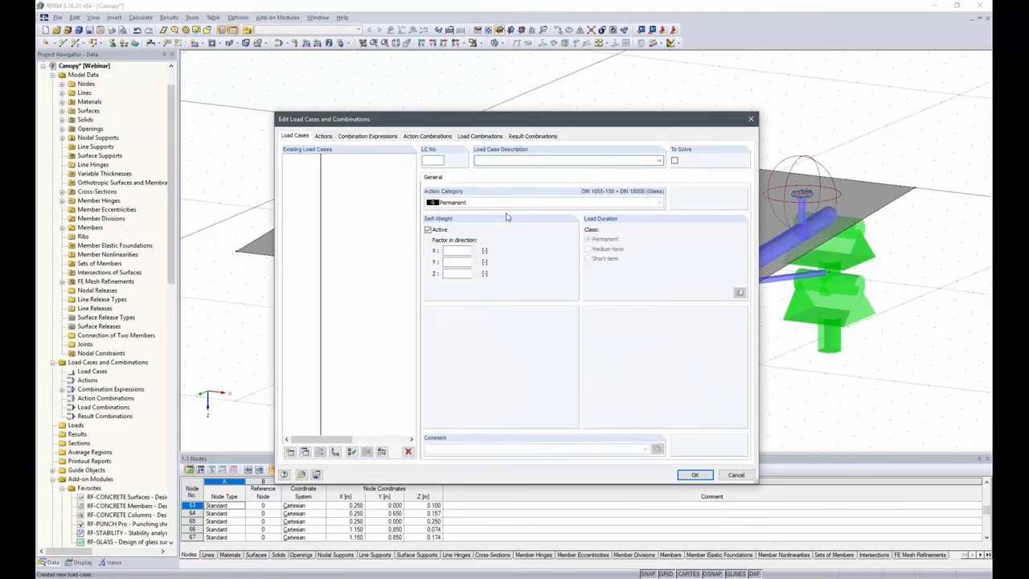
{"action": "left_click", "coordinate": [660, 160]}
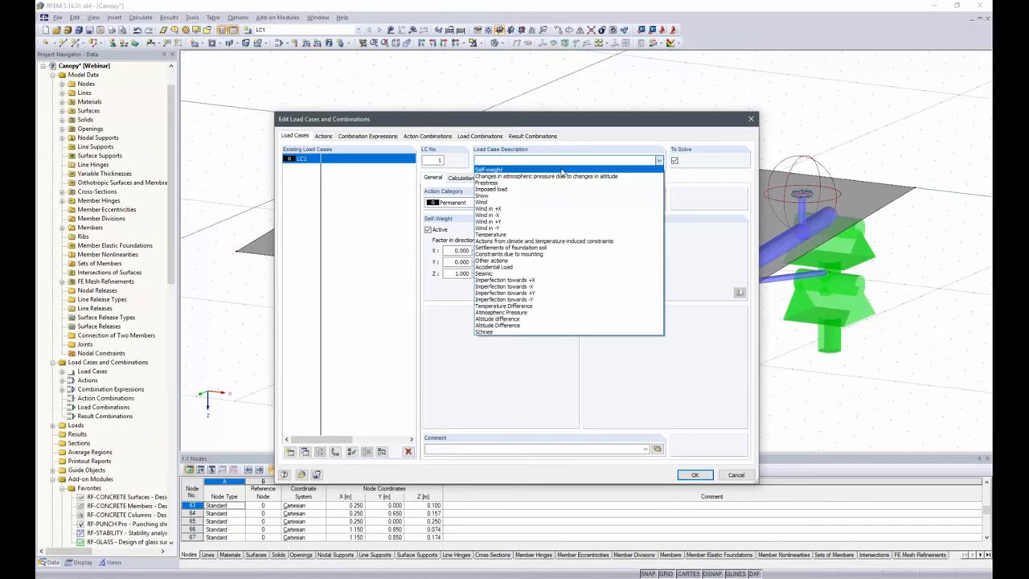
{"action": "left_click", "coordinate": [491, 168]}
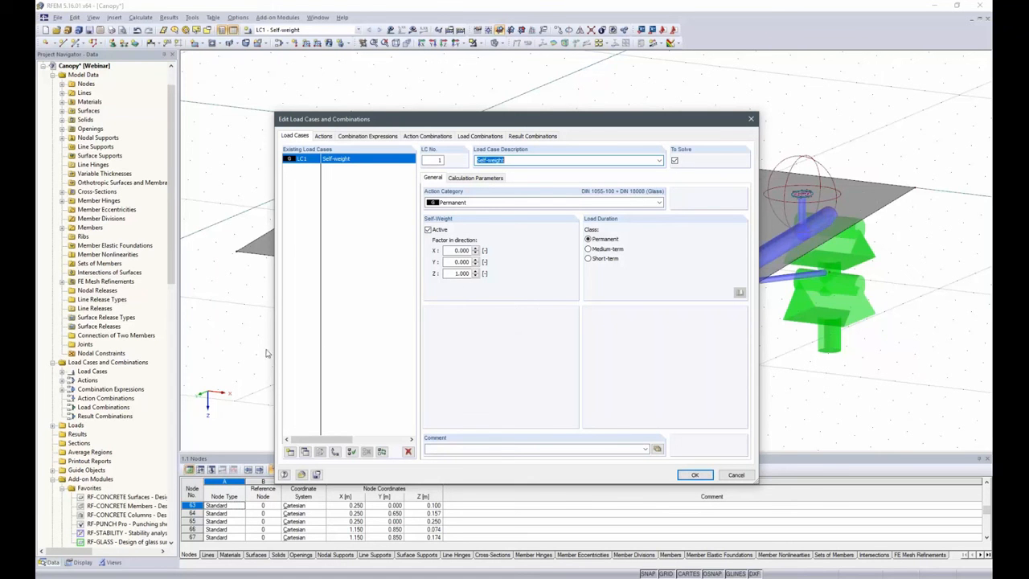
{"action": "left_click", "coordinate": [290, 453]}
{"action": "left_click", "coordinate": [657, 161]}
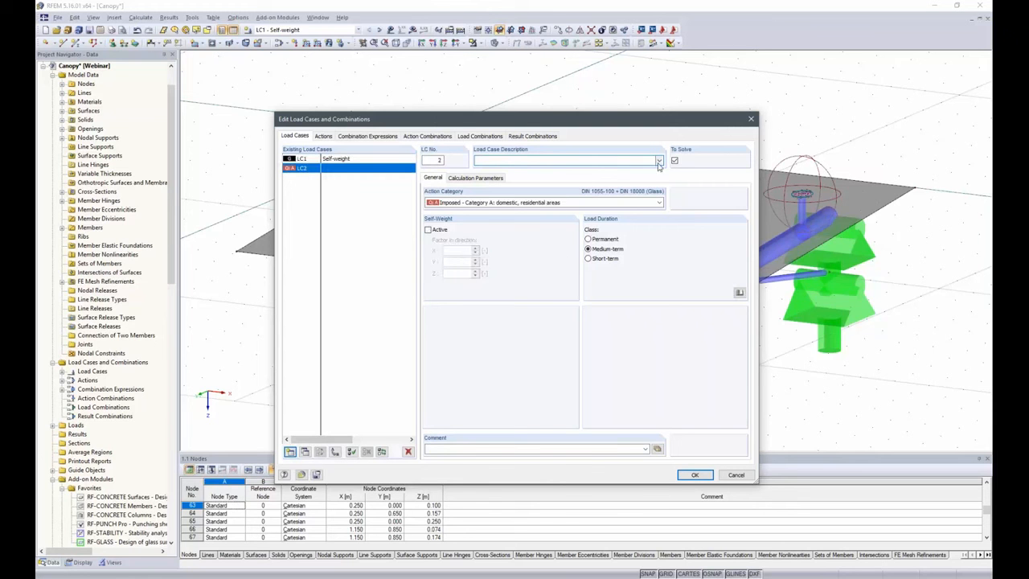
{"action": "left_click", "coordinate": [514, 196]}
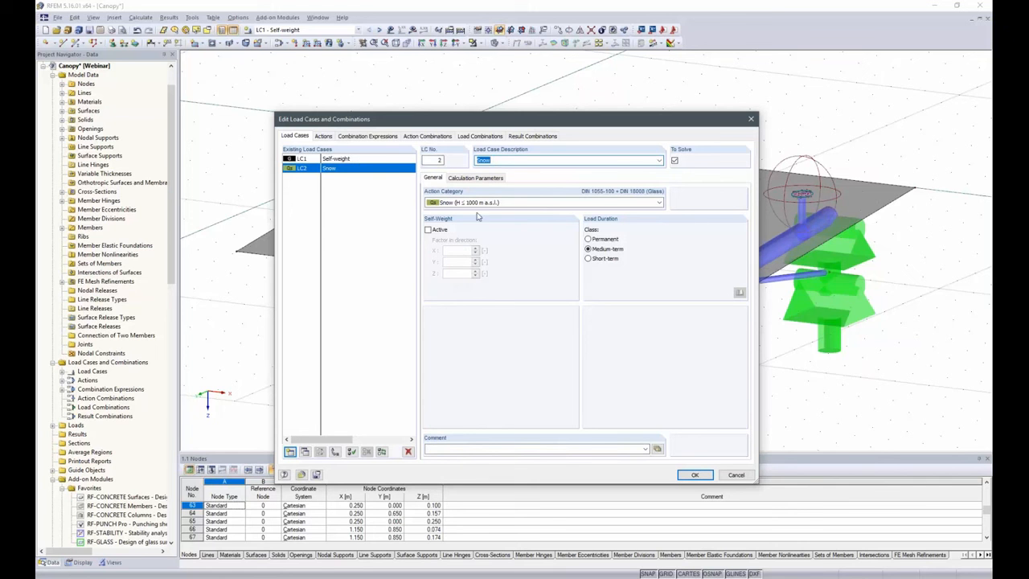
Generate the action, load and result combinations, review the ULS combination expression settings and accept the load case definitions
{"action": "left_click", "coordinate": [325, 136]}
{"action": "left_click", "coordinate": [378, 137]}
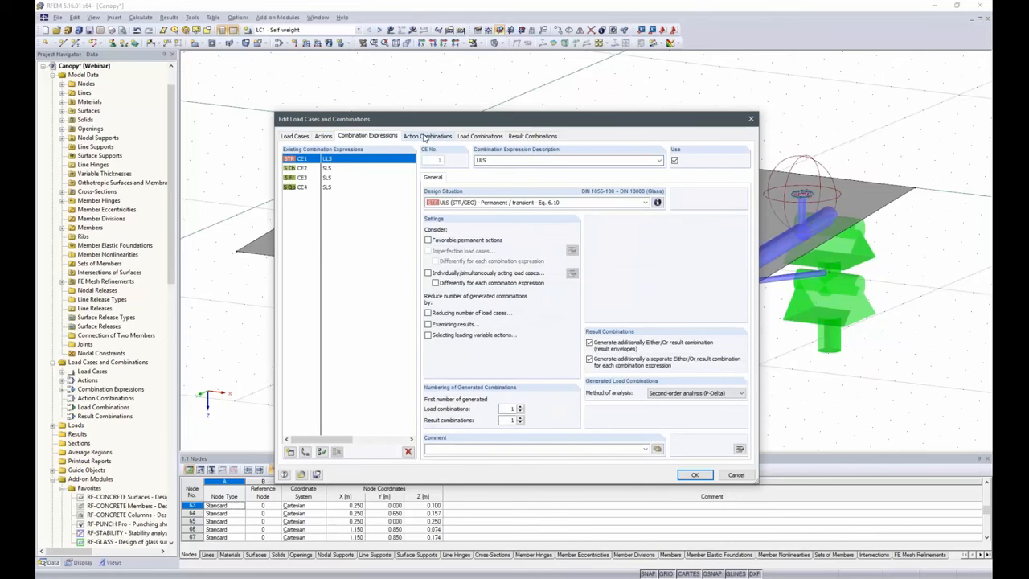
{"action": "left_click", "coordinate": [424, 137]}
{"action": "left_click", "coordinate": [480, 136]}
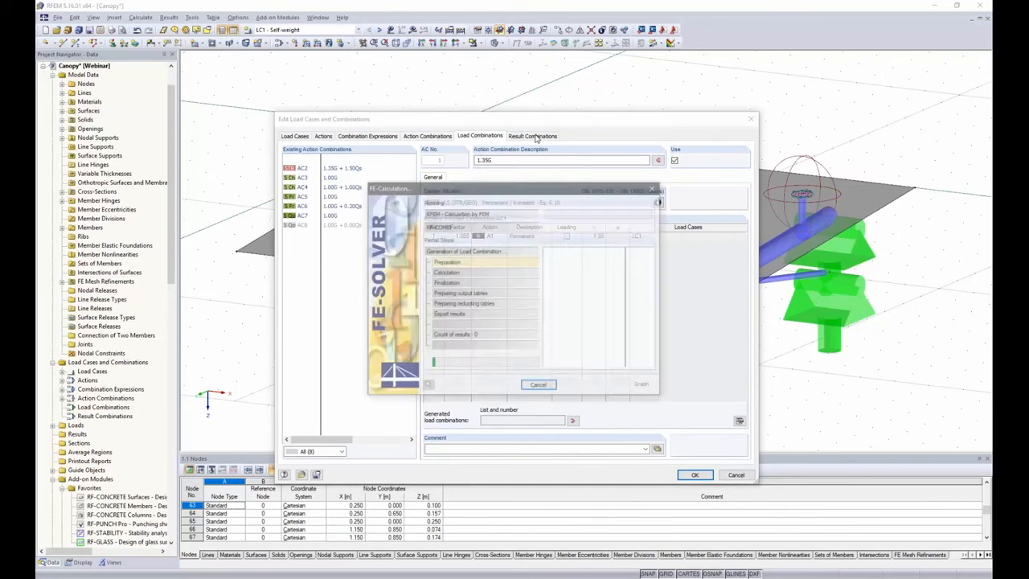
{"action": "left_click", "coordinate": [533, 136]}
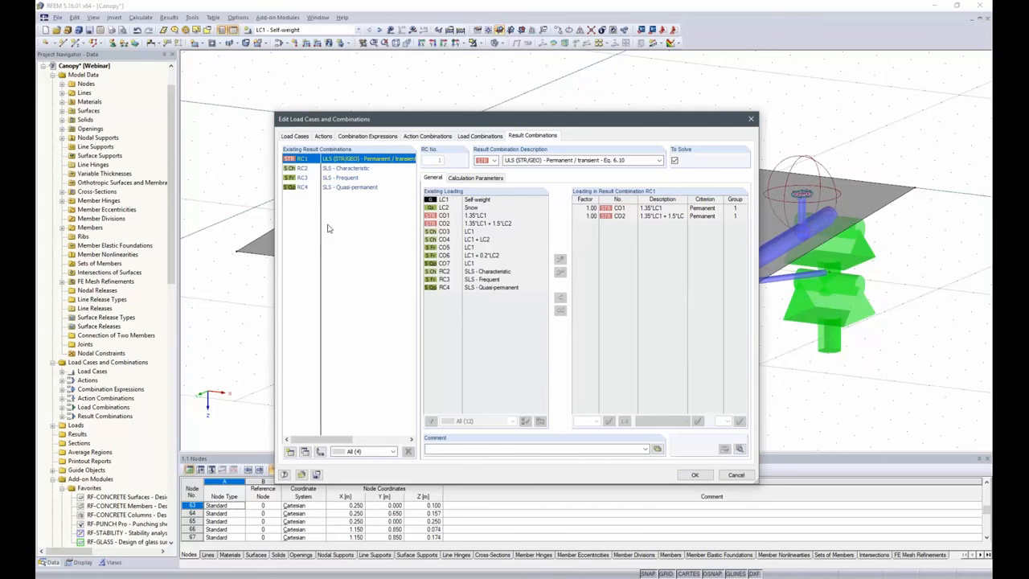
{"action": "left_click", "coordinate": [376, 137]}
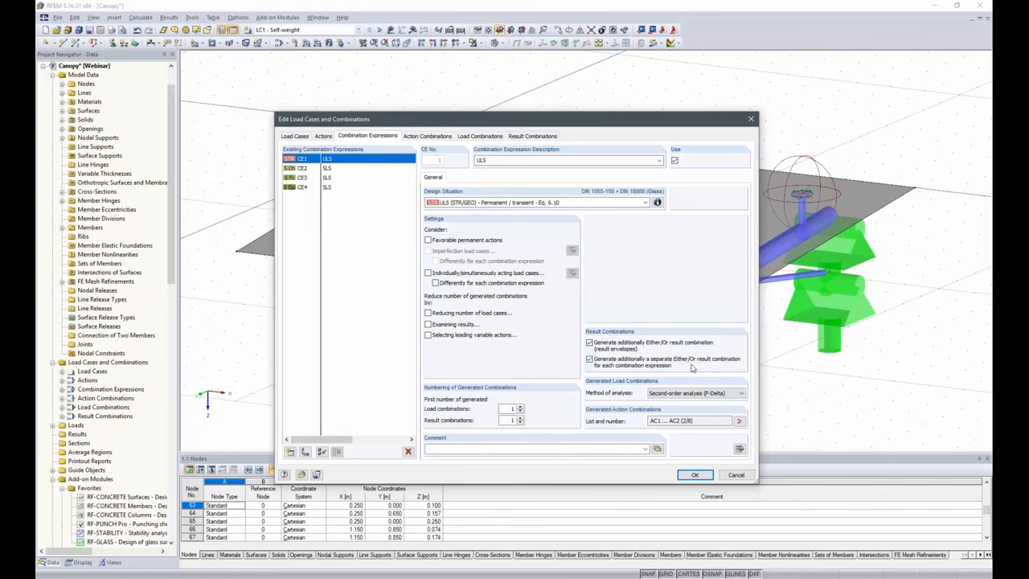
{"action": "left_click", "coordinate": [703, 476]}
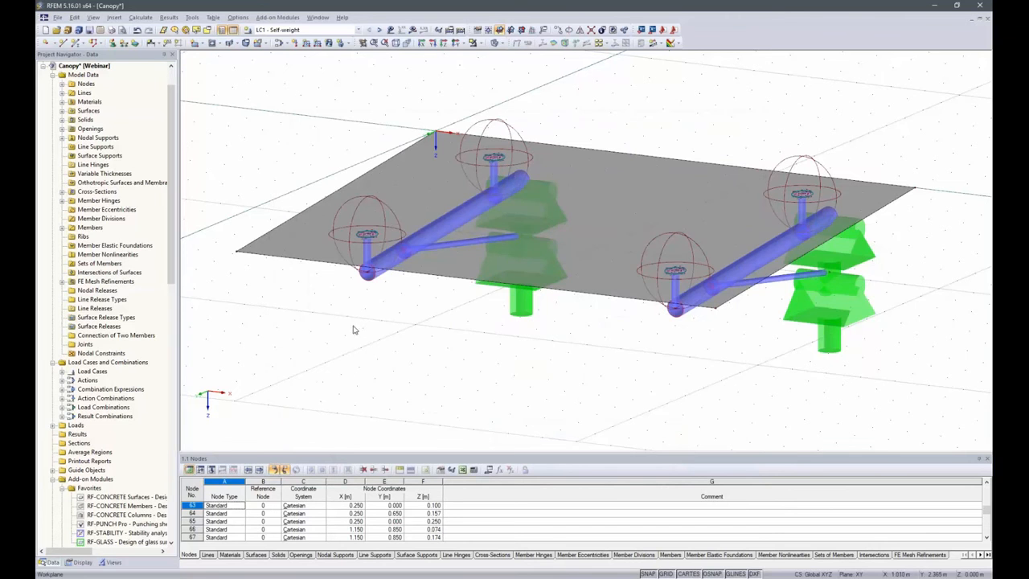
Apply a uniform 1.30 kN/m² surface load in projected global direction ZP to the glass pane in load case LC2 Snow
{"action": "left_click", "coordinate": [377, 32]}
{"action": "left_click", "coordinate": [329, 43]}
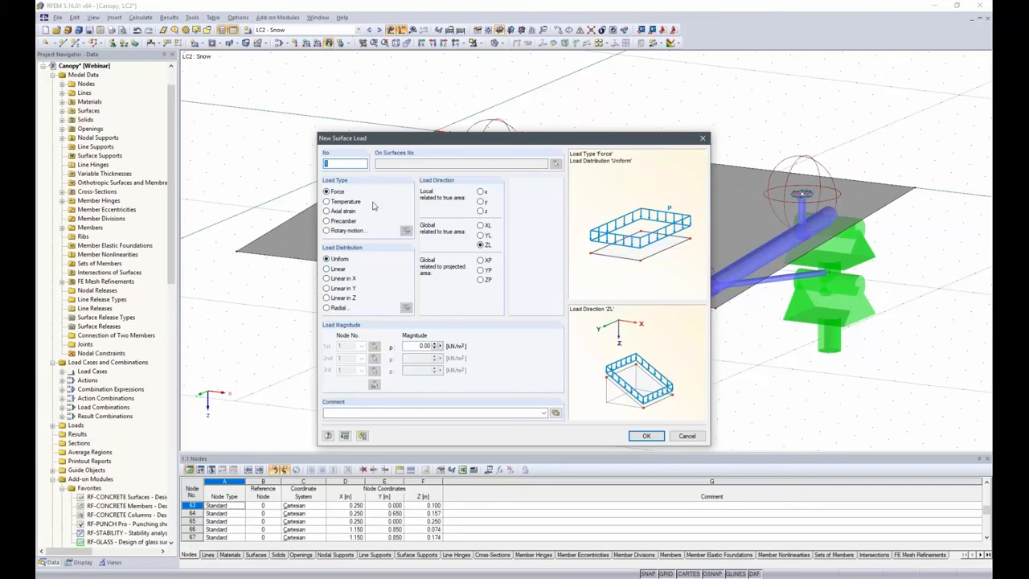
{"action": "left_click", "coordinate": [480, 280]}
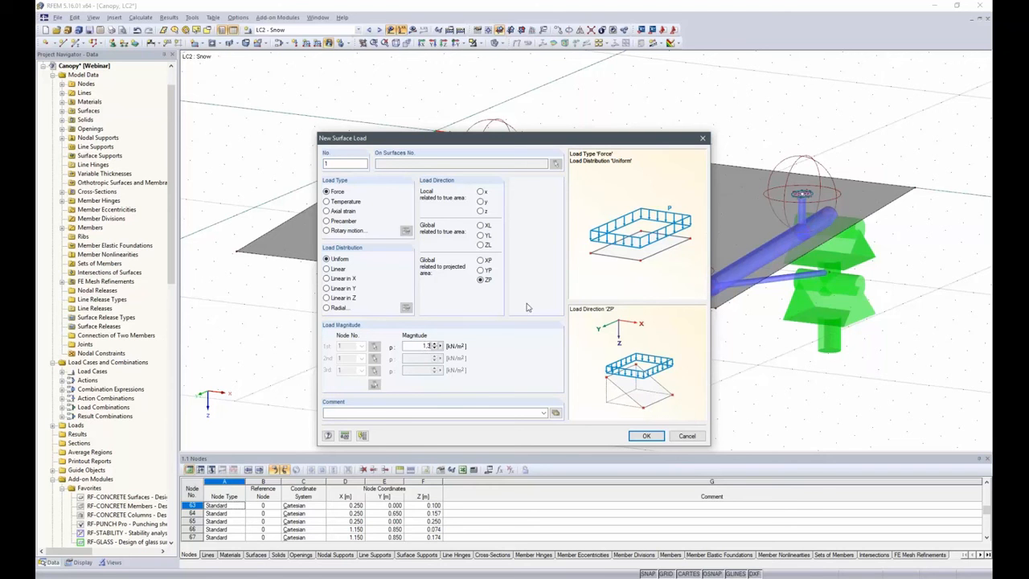
{"action": "left_click", "coordinate": [646, 436]}
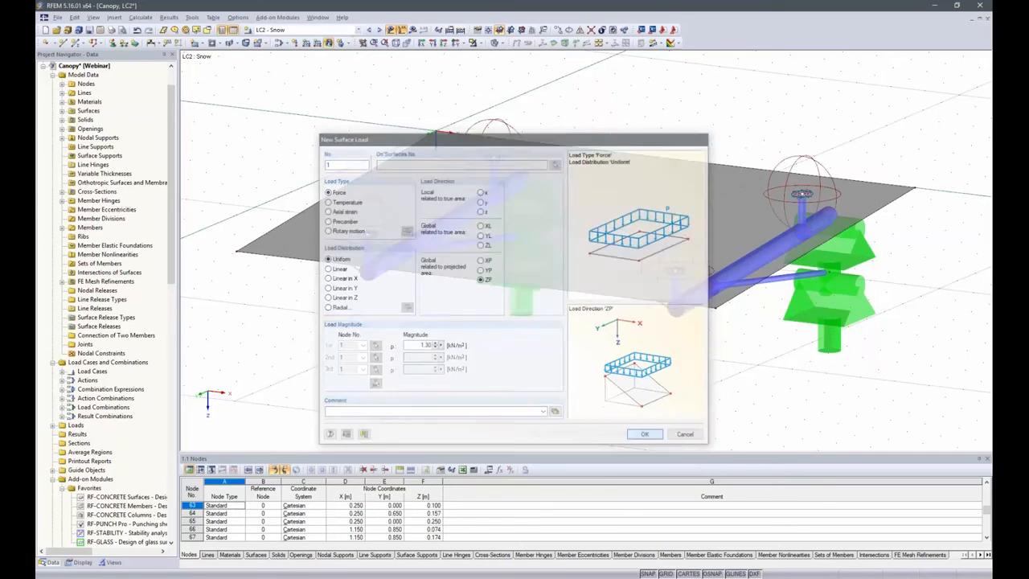
{"action": "left_click", "coordinate": [581, 259]}
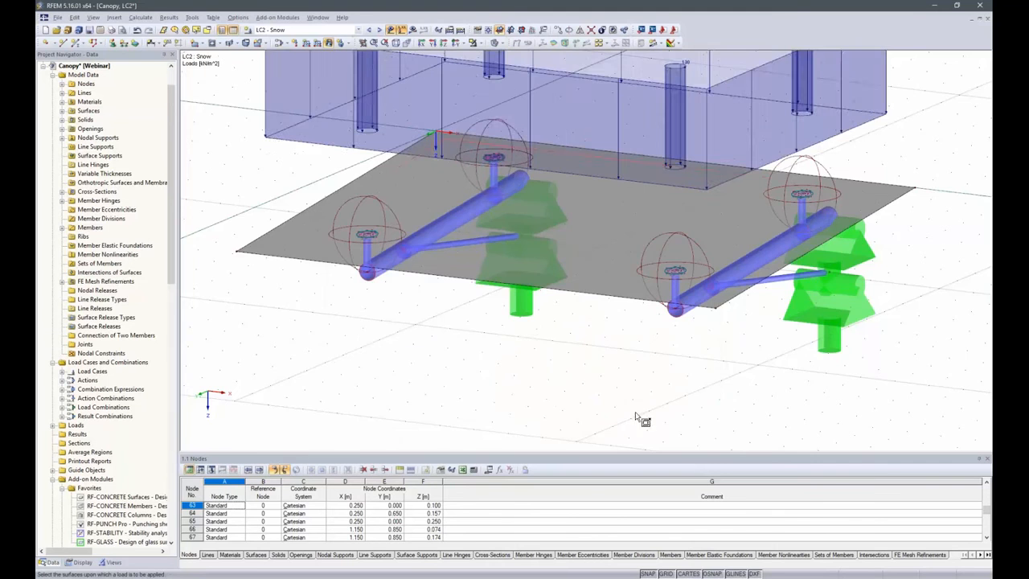
{"action": "scroll", "coordinate": [564, 409], "scroll_direction": "down", "scroll_amount": 2}
{"action": "right_click", "coordinate": [338, 282]}
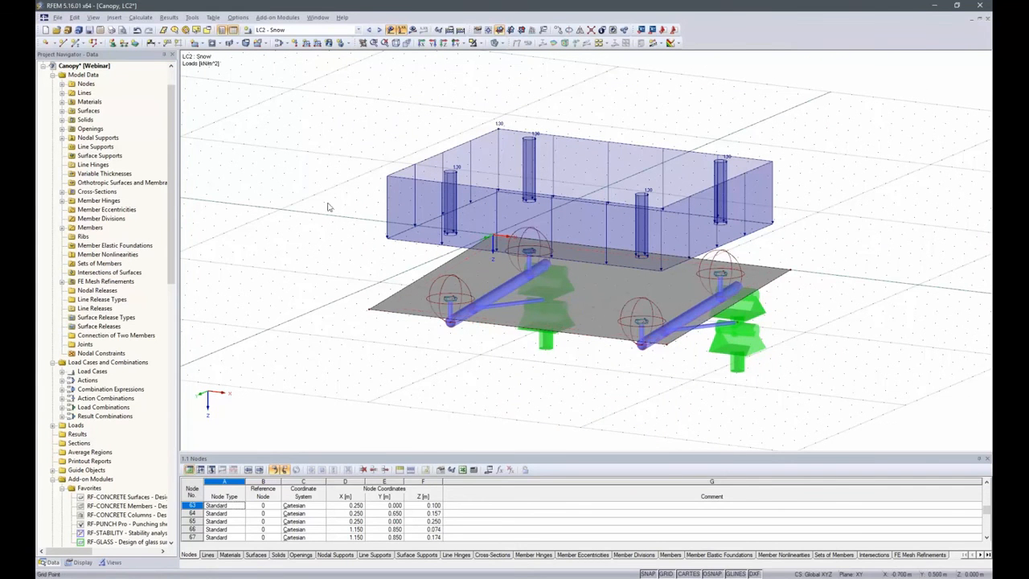
Start converting an area load on openings to line loads, with direction ZP related to projected area and a uniform magnitude of 1.30 kN/m²
{"action": "middle_click_drag", "start_coordinate": [355, 164], "coordinate": [359, 212], "text": "ctrl"}
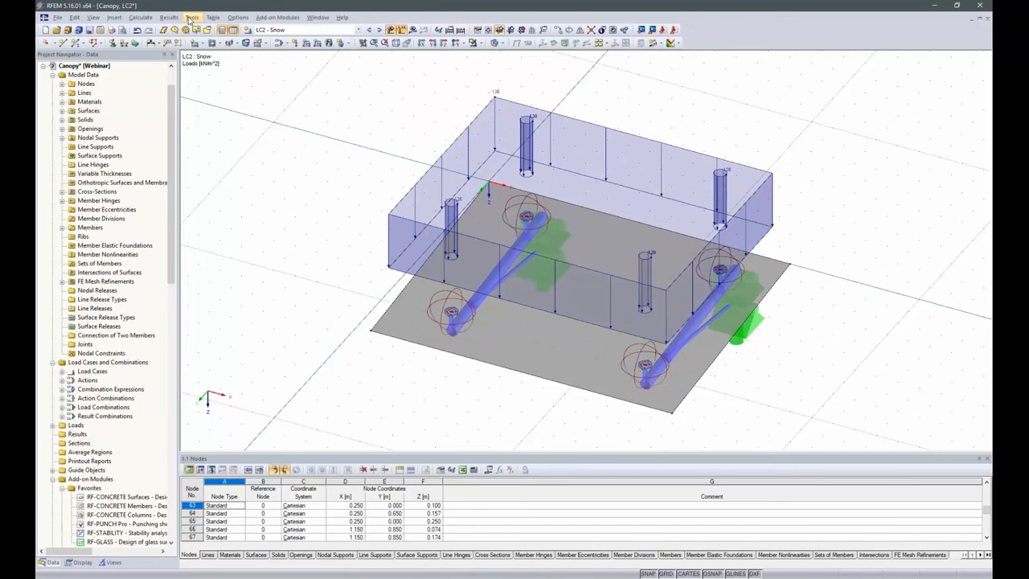
{"action": "left_click", "coordinate": [192, 17]}
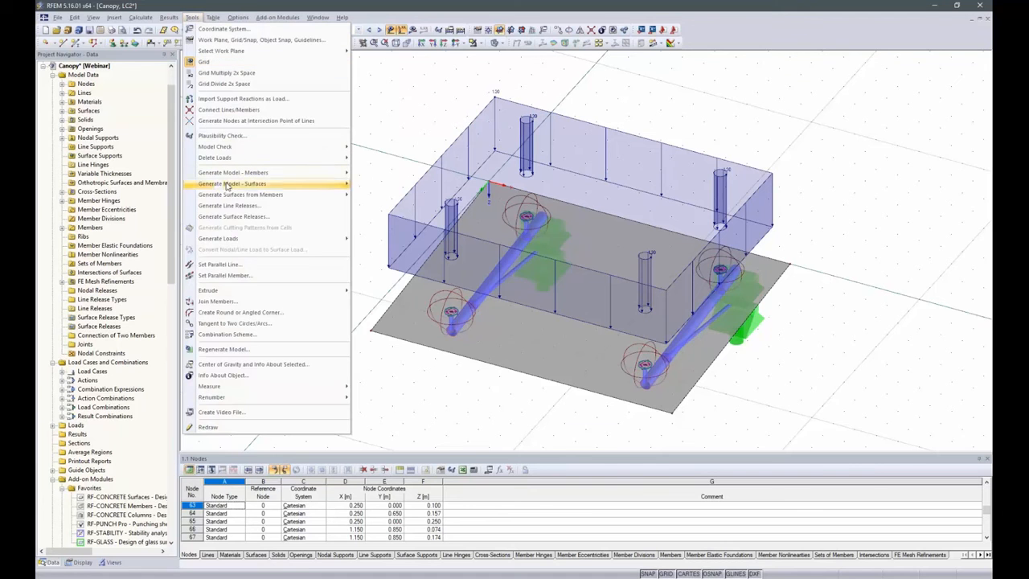
{"action": "mouse_move", "coordinate": [233, 238]}
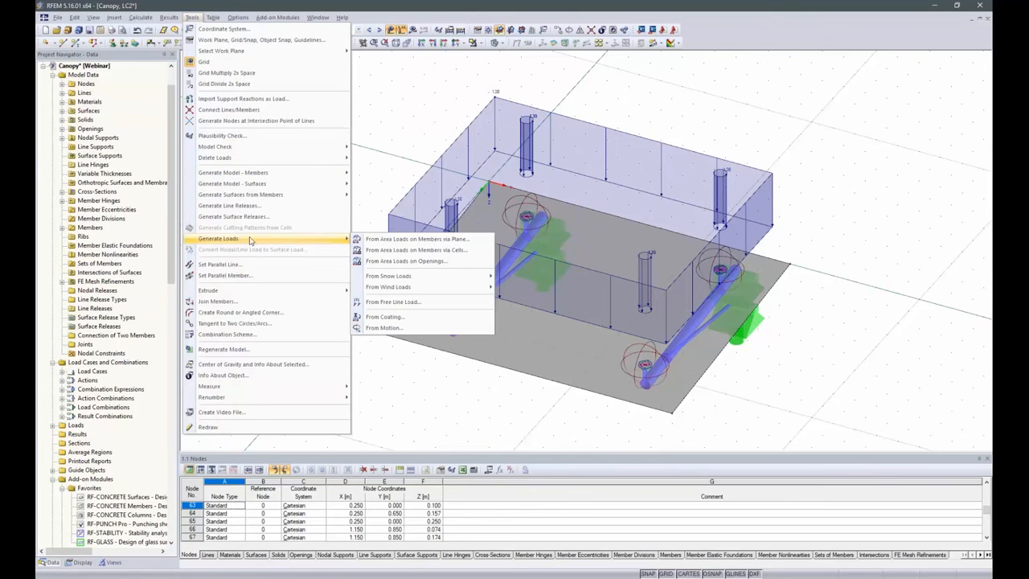
{"action": "left_click", "coordinate": [405, 262]}
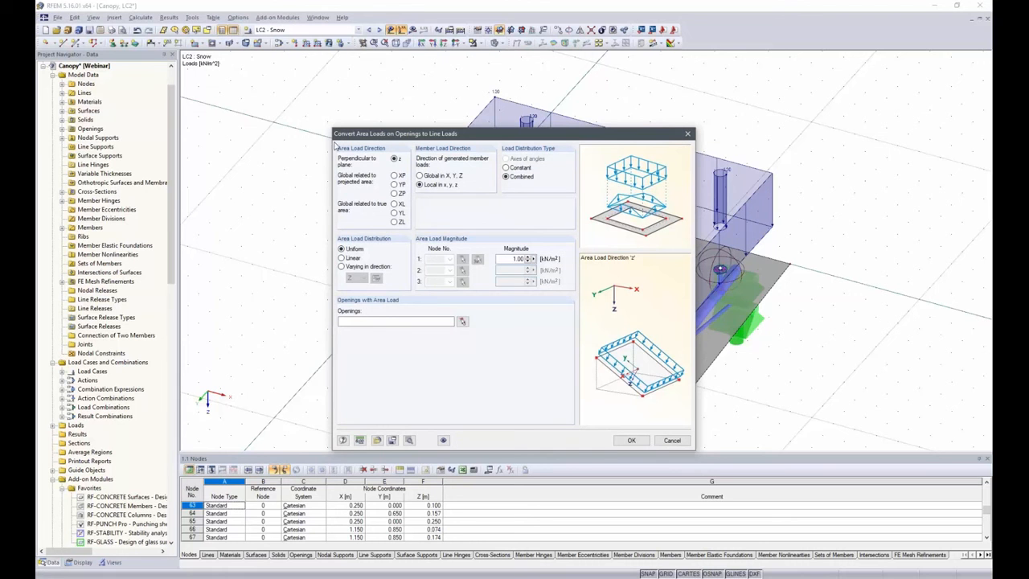
{"action": "left_click", "coordinate": [394, 193]}
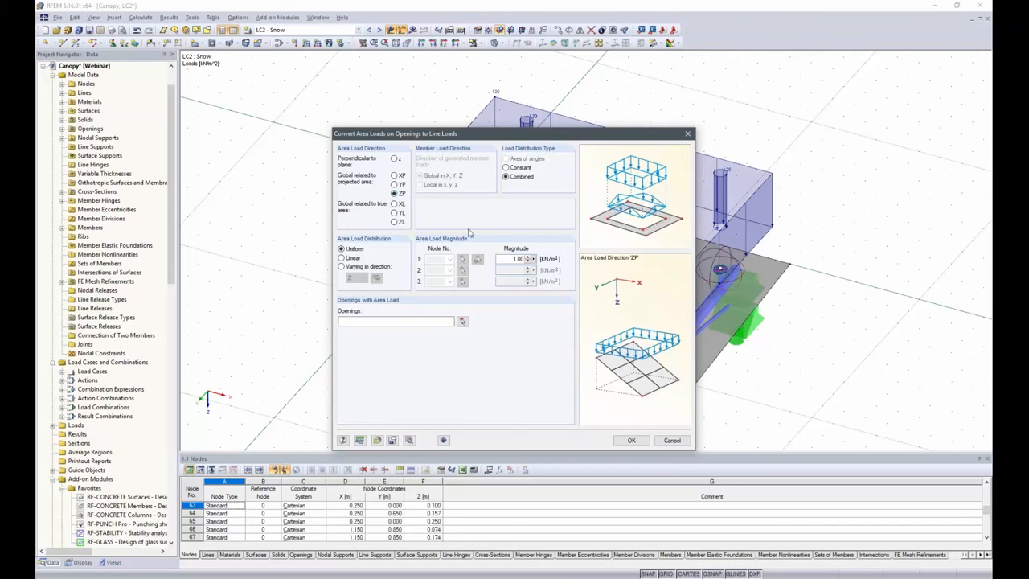
{"action": "double_click", "coordinate": [505, 260]}
{"action": "type", "text": "1."}
Assign the area load to the glass pane's four openings 2-5 and generate the line loads
{"action": "left_click", "coordinate": [463, 323]}
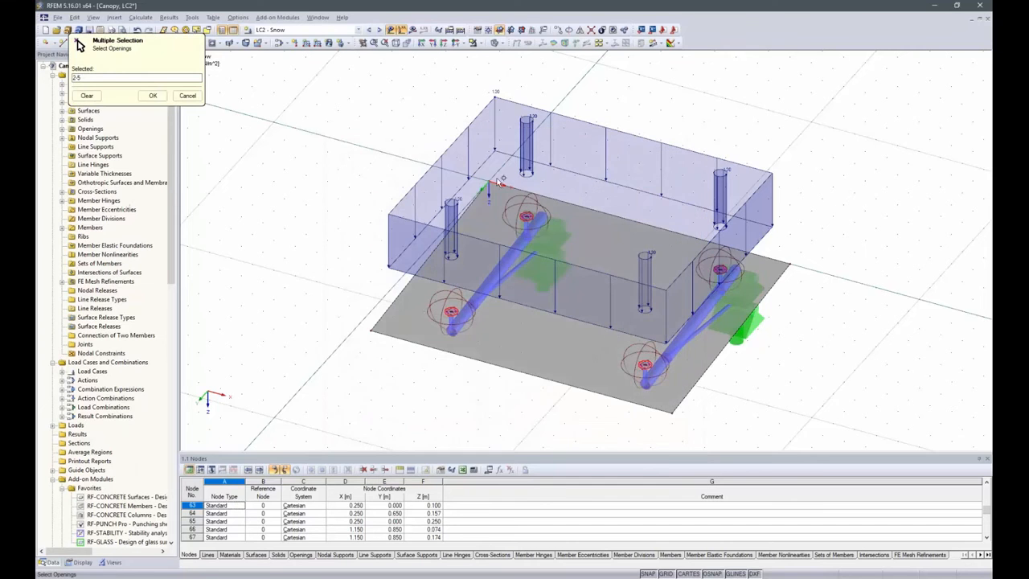
{"action": "left_click_drag", "start_coordinate": [598, 306], "coordinate": [854, 428]}
{"action": "left_click_drag", "start_coordinate": [336, 138], "coordinate": [824, 434]}
{"action": "left_click", "coordinate": [152, 96]}
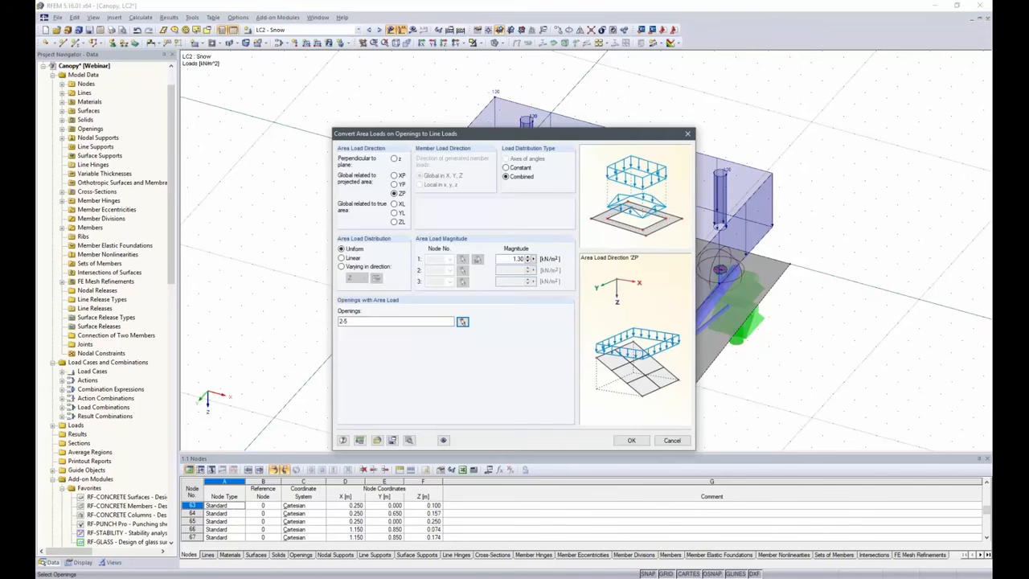
{"action": "left_click", "coordinate": [631, 440]}
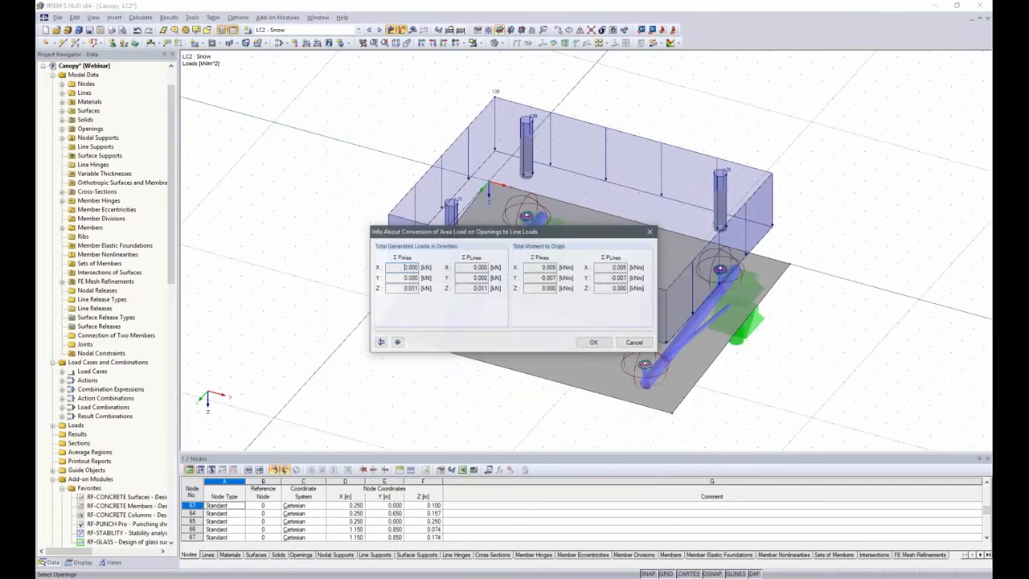
{"action": "left_click", "coordinate": [594, 345]}
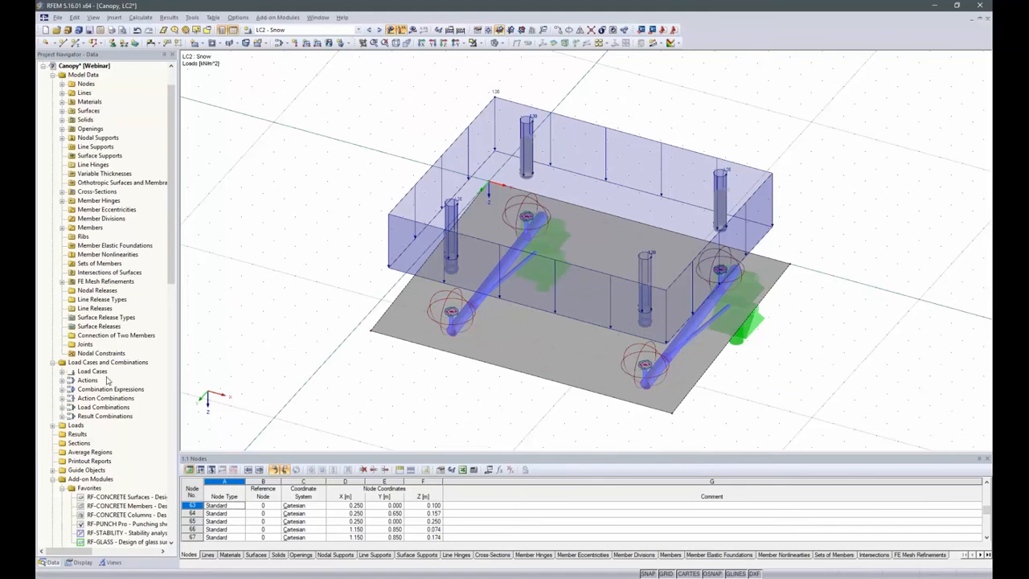
Open the RF-GLASS add-on module and add the main glass pane, surface 1, to the surfaces for design
{"action": "scroll", "coordinate": [109, 381], "scroll_direction": "down", "scroll_amount": 4}
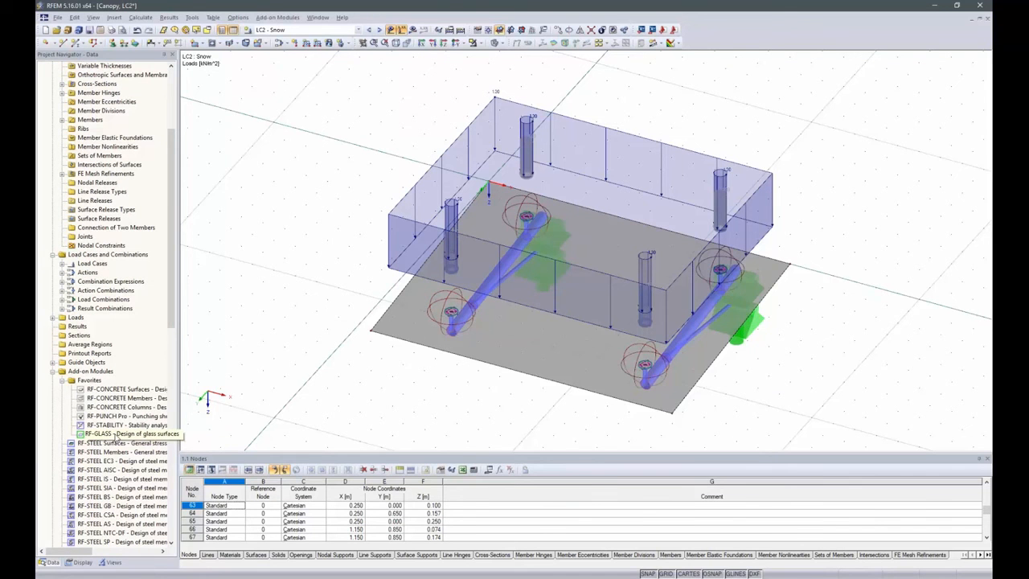
{"action": "double_click", "coordinate": [115, 434]}
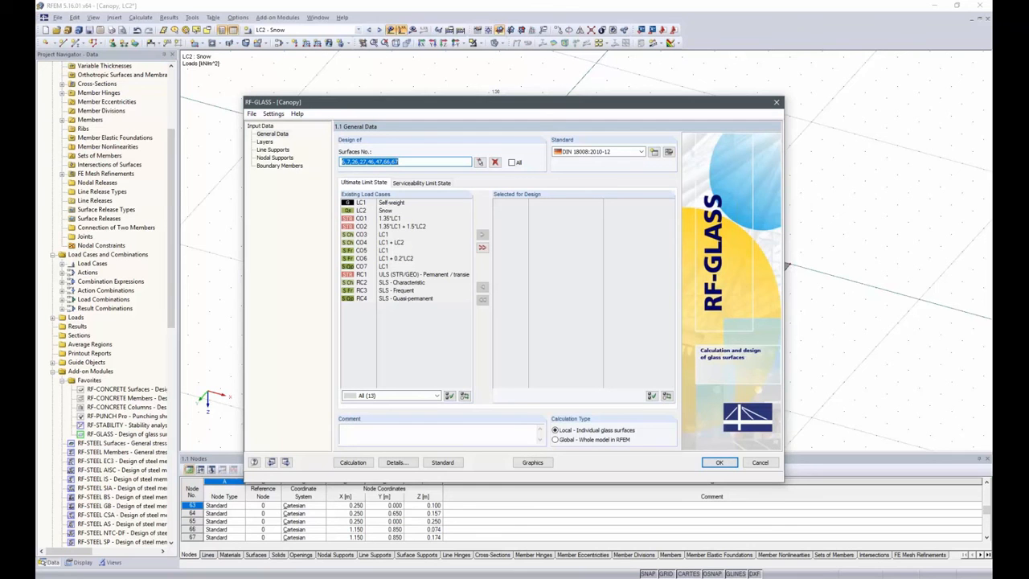
{"action": "left_click", "coordinate": [483, 164]}
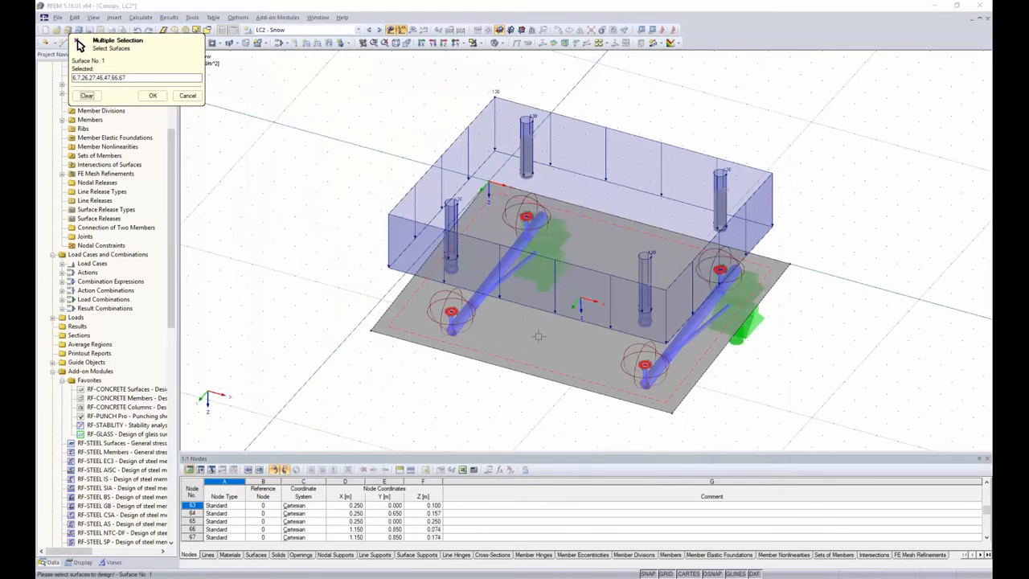
{"action": "left_click", "coordinate": [153, 95]}
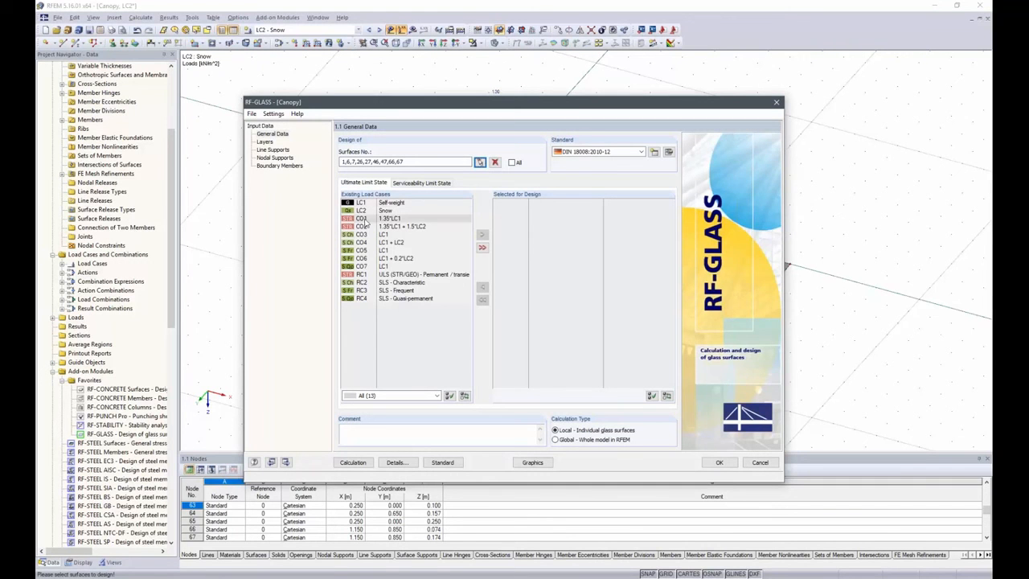
Select CO1 and CO2 for the ultimate limit state design and CO3 to CO7 for the serviceability limit state design
{"action": "left_click_drag", "start_coordinate": [365, 220], "coordinate": [367, 227]}
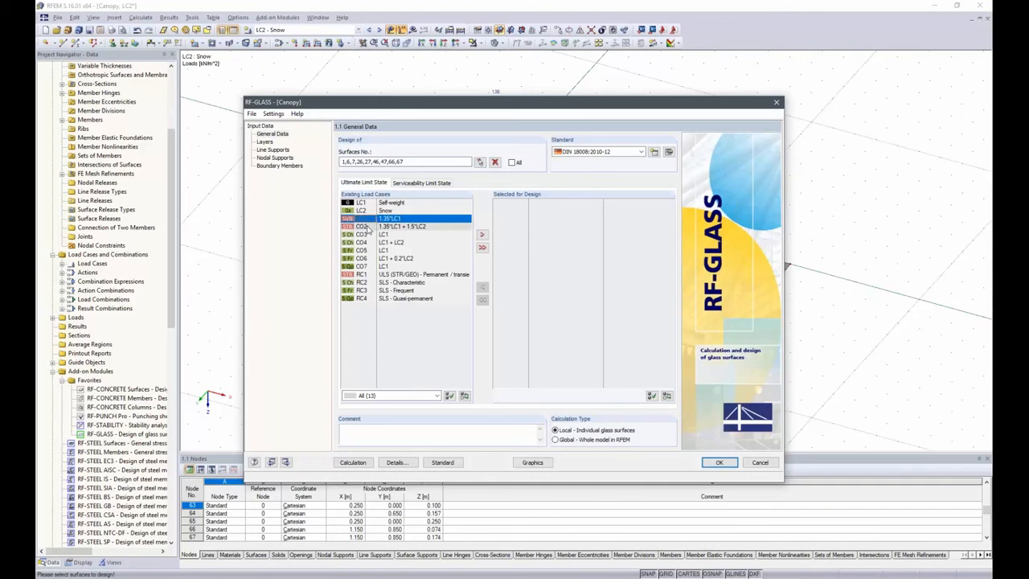
{"action": "left_click", "coordinate": [482, 235]}
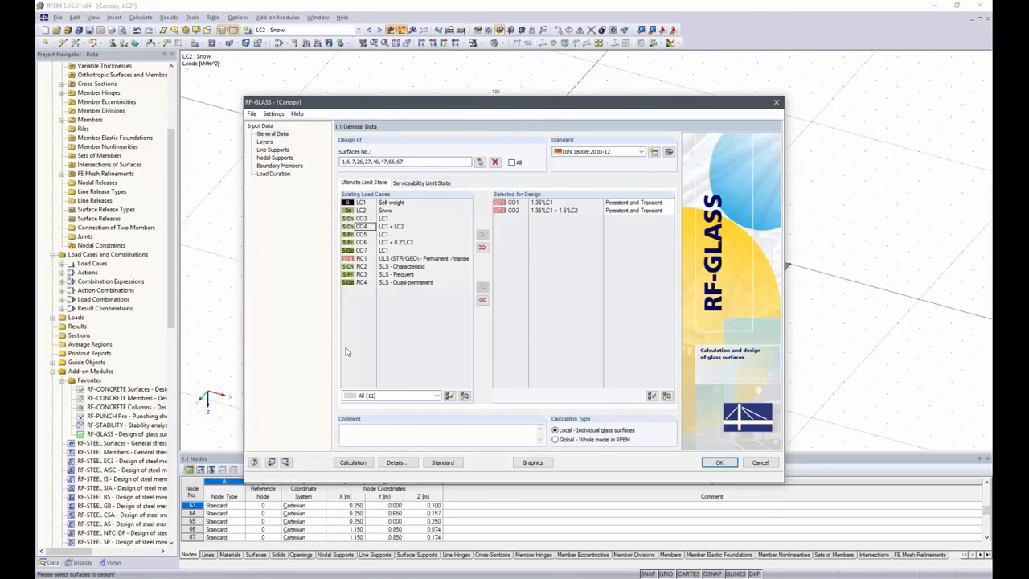
{"action": "left_click", "coordinate": [418, 184]}
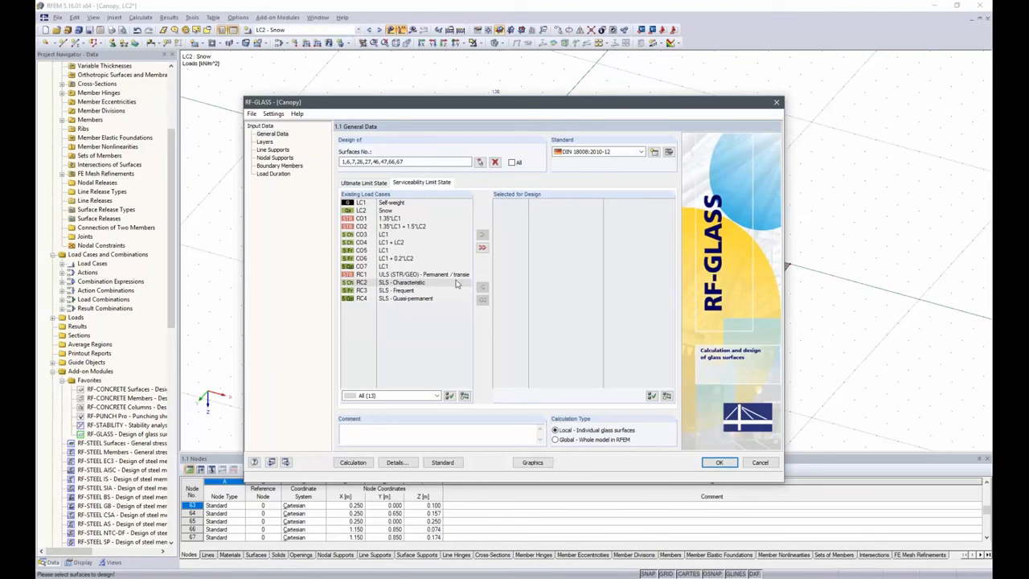
{"action": "left_click", "coordinate": [367, 235]}
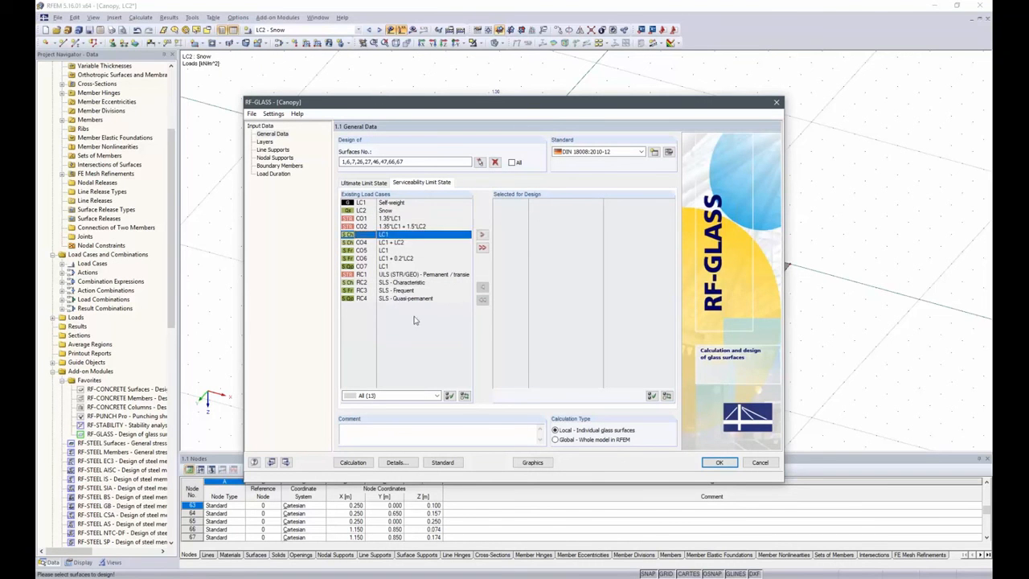
{"action": "left_click", "coordinate": [366, 267], "text": "shift"}
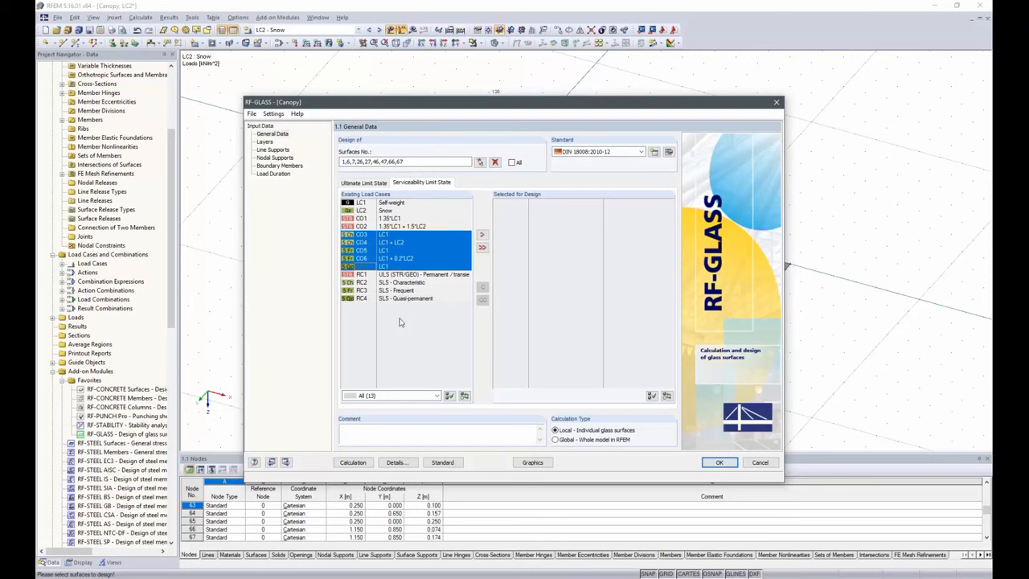
{"action": "left_click", "coordinate": [482, 235]}
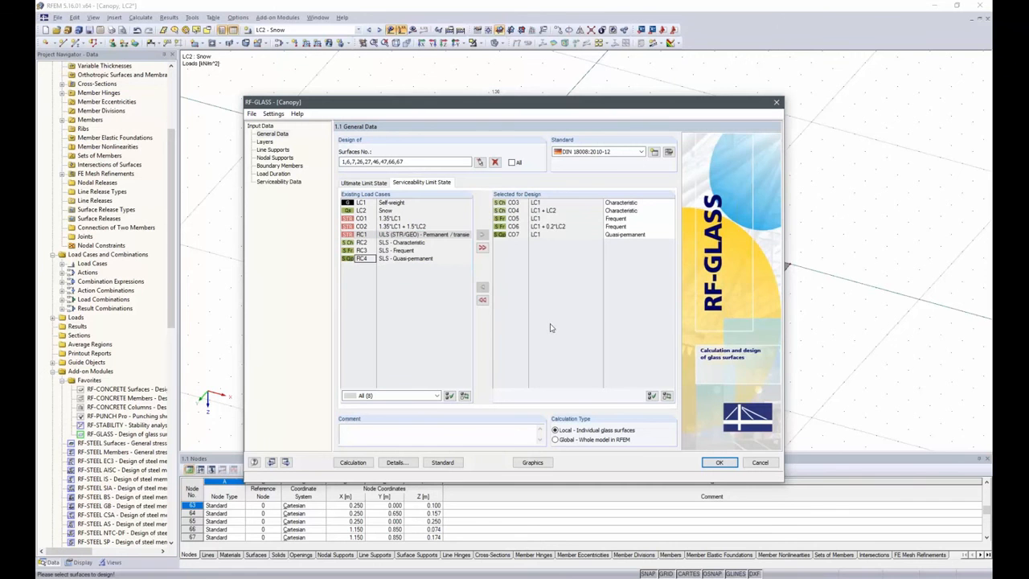
Set the calculation type to Global - Whole model in RFEM and choose DIN 18008:2010-12 Germany as the design standard
{"action": "left_click", "coordinate": [554, 441]}
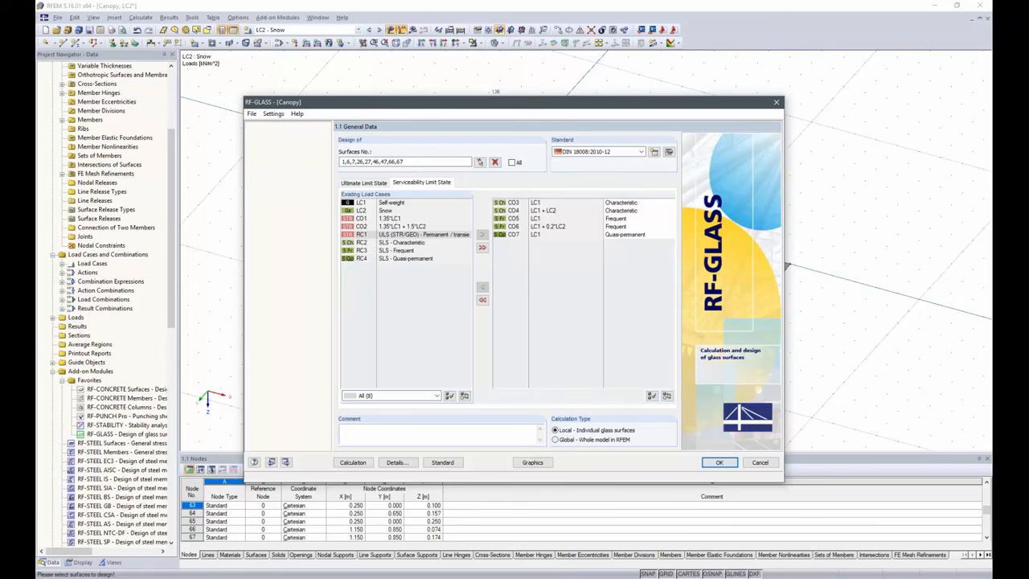
{"action": "left_click", "coordinate": [555, 431]}
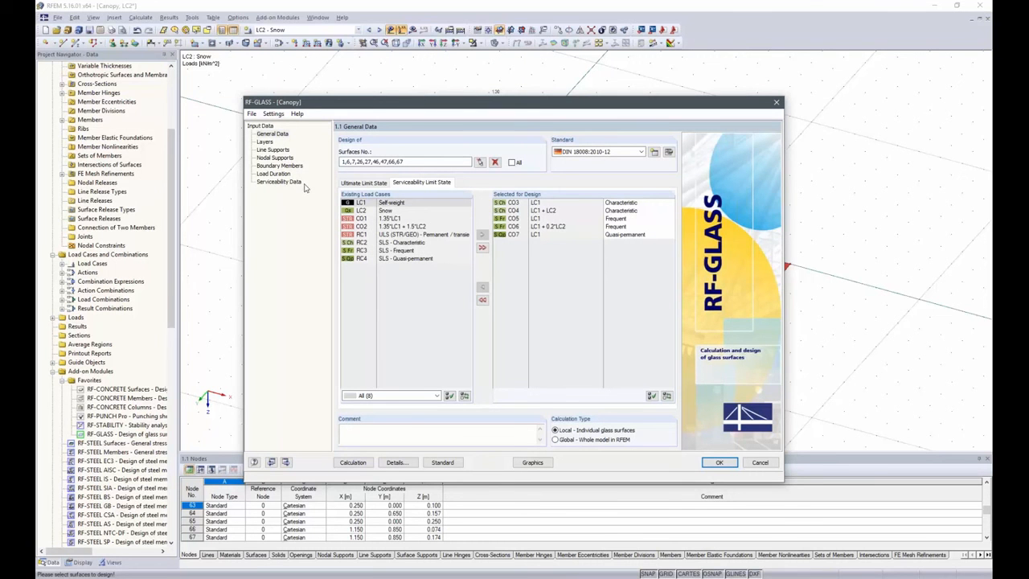
{"action": "left_click", "coordinate": [554, 439]}
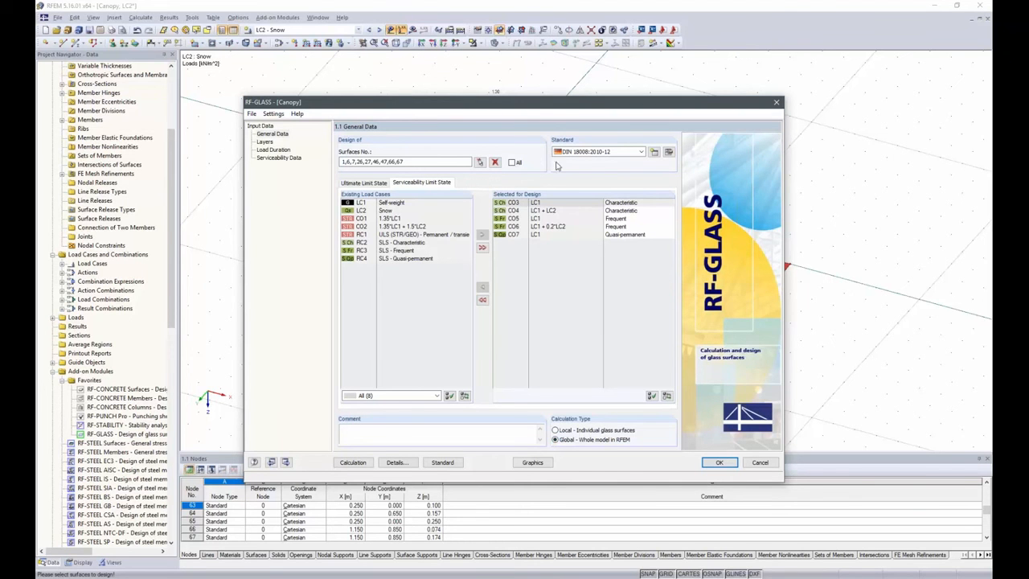
{"action": "left_click", "coordinate": [640, 151]}
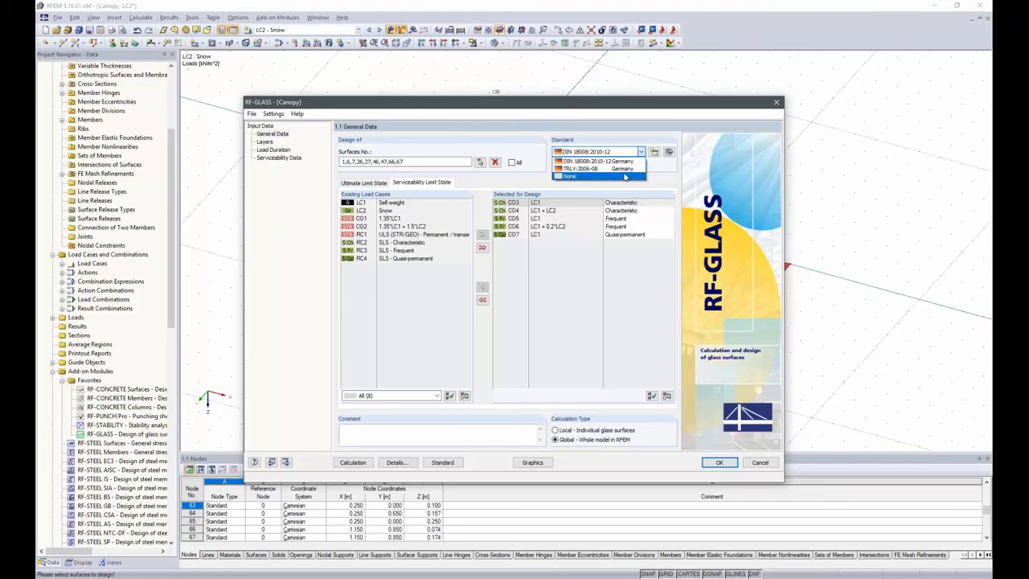
{"action": "left_click", "coordinate": [625, 162]}
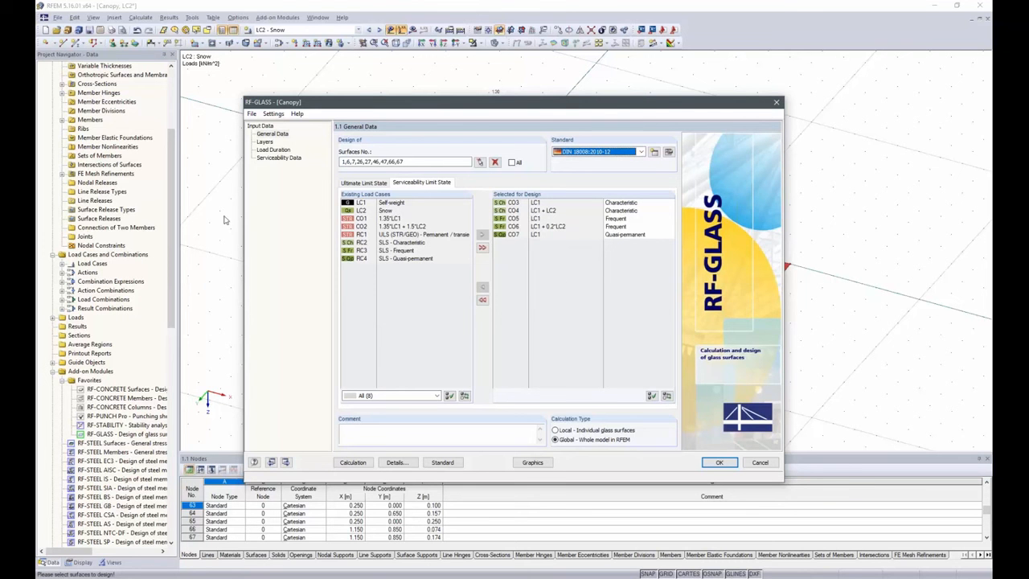
{"action": "left_click", "coordinate": [265, 141]}
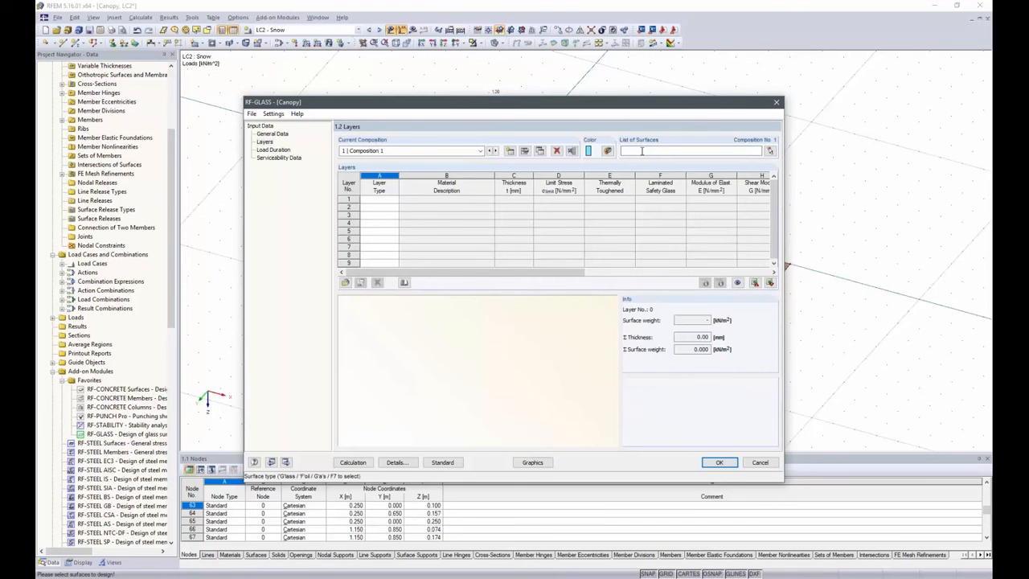
{"action": "left_click", "coordinate": [770, 151]}
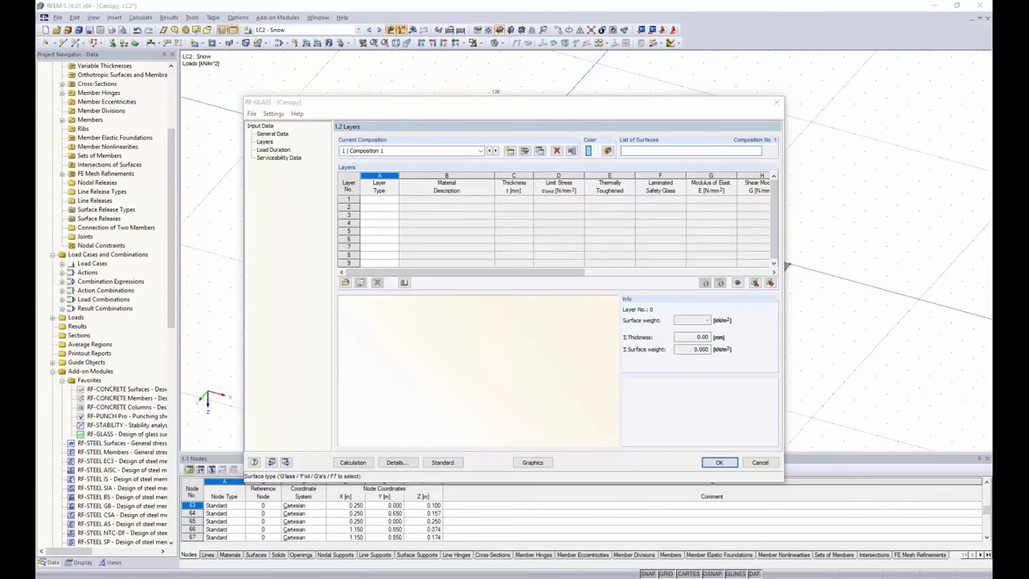
{"action": "left_click_drag", "start_coordinate": [368, 205], "coordinate": [845, 450]}
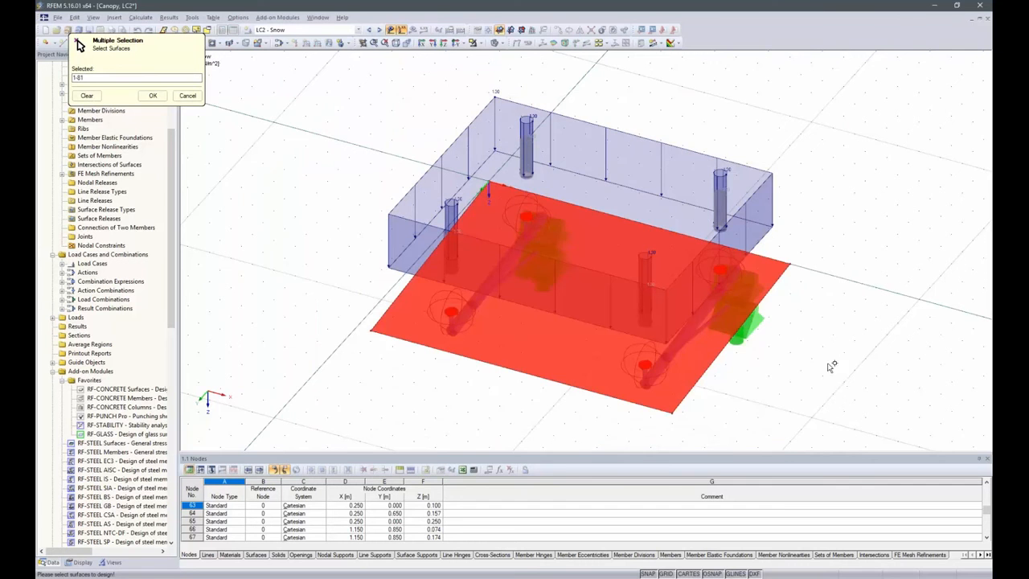
{"action": "left_click", "coordinate": [188, 97]}
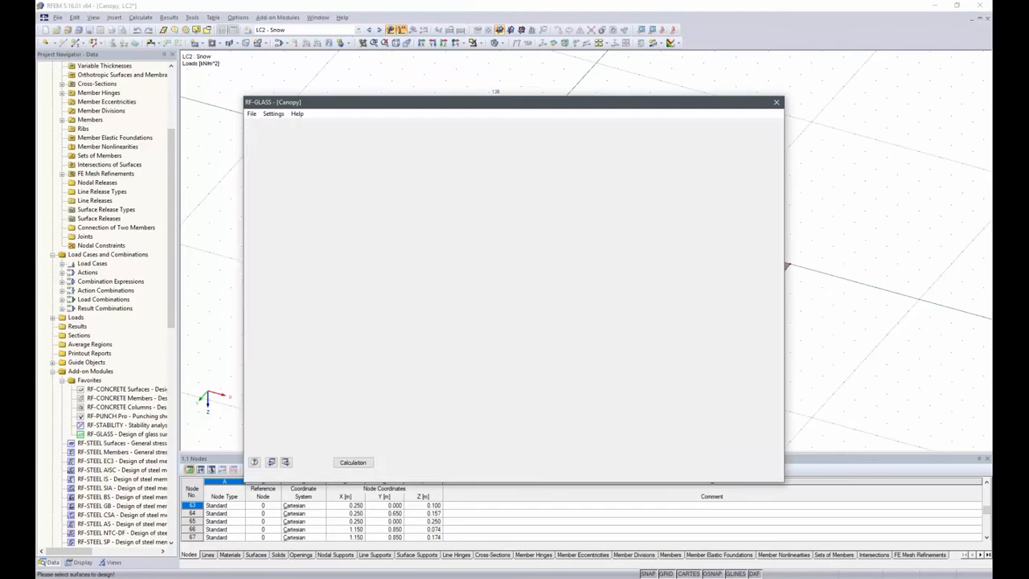
Copy the design surface list 1,6,7,26,27,46,47,66,67 from the general data into the surface list of layer Composition 1
{"action": "left_click", "coordinate": [272, 134]}
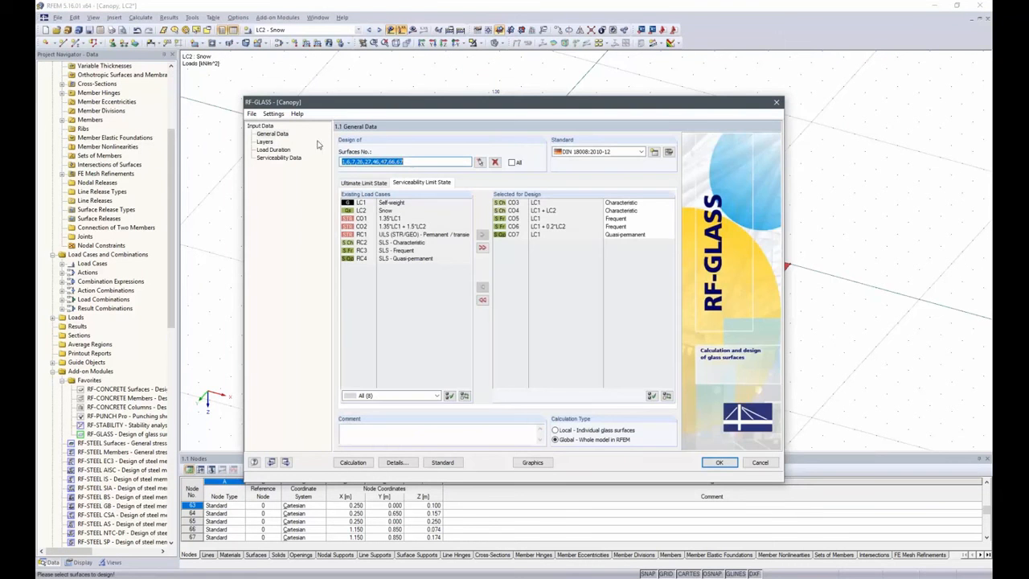
{"action": "left_click", "coordinate": [410, 162]}
{"action": "double_click", "coordinate": [374, 162]}
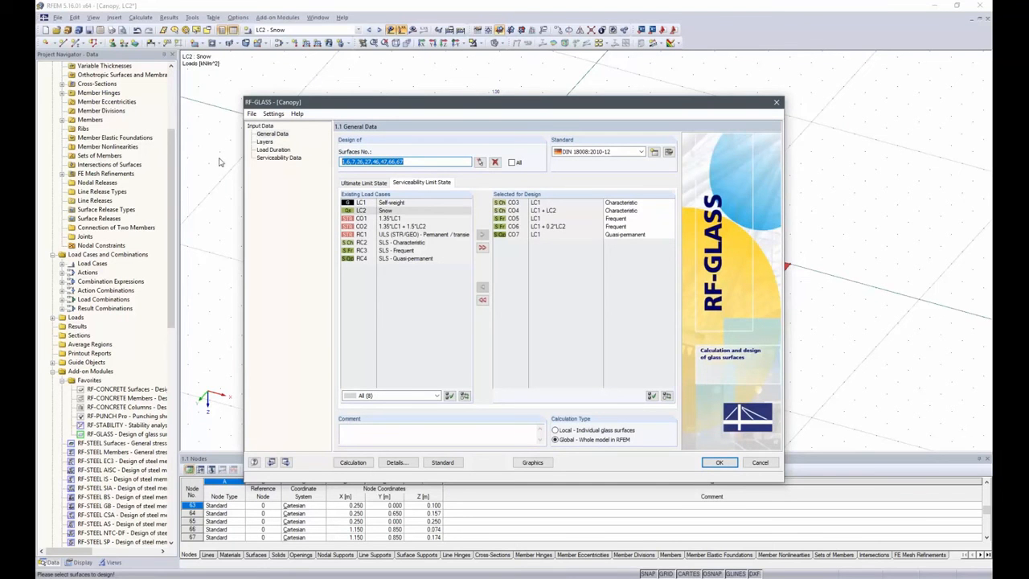
{"action": "left_click", "coordinate": [267, 142]}
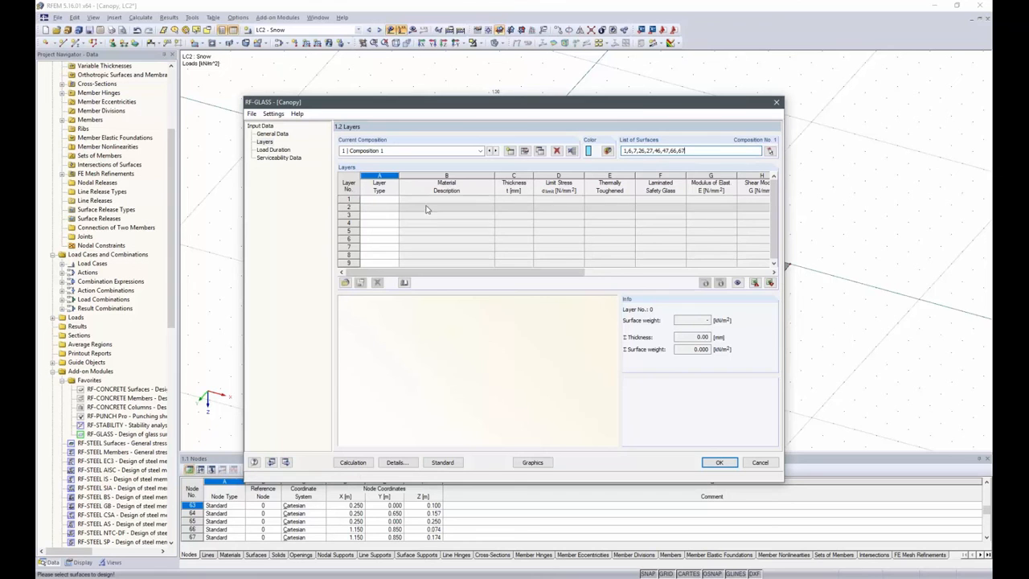
Define layer 1 of Composition 1 as glass and assign it Heat Strengthened Float Glass from the DIN 18008-1:2010-12 material library
{"action": "left_click", "coordinate": [385, 200]}
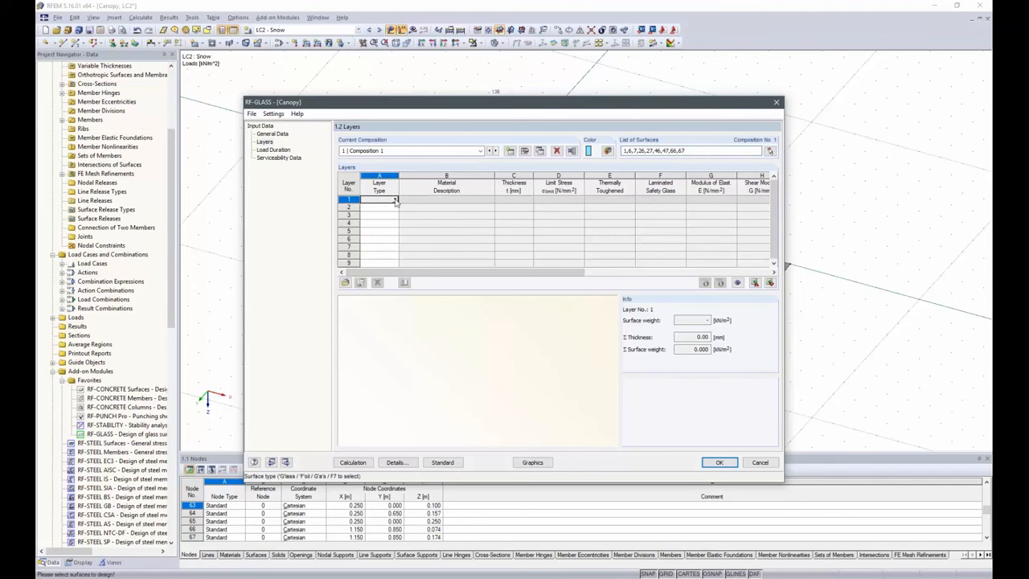
{"action": "left_click", "coordinate": [395, 200]}
{"action": "left_click", "coordinate": [377, 206]}
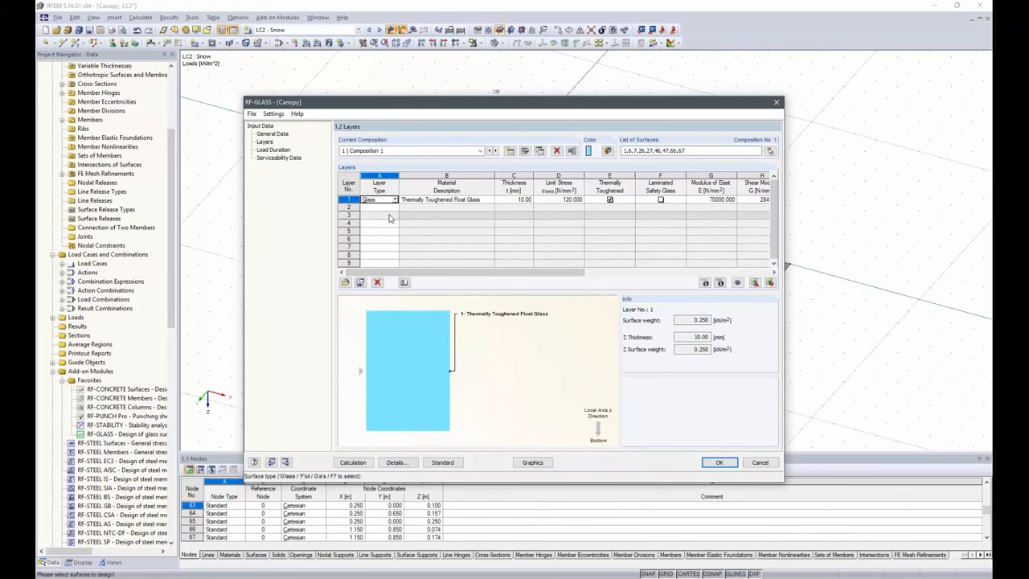
{"action": "left_click", "coordinate": [485, 199]}
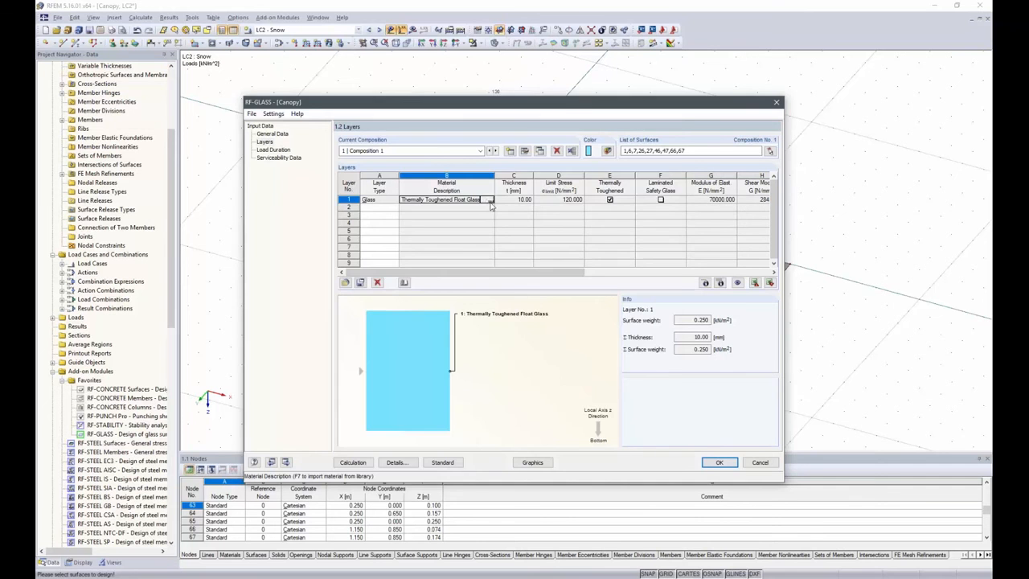
{"action": "left_click", "coordinate": [489, 200]}
{"action": "left_click", "coordinate": [509, 206]}
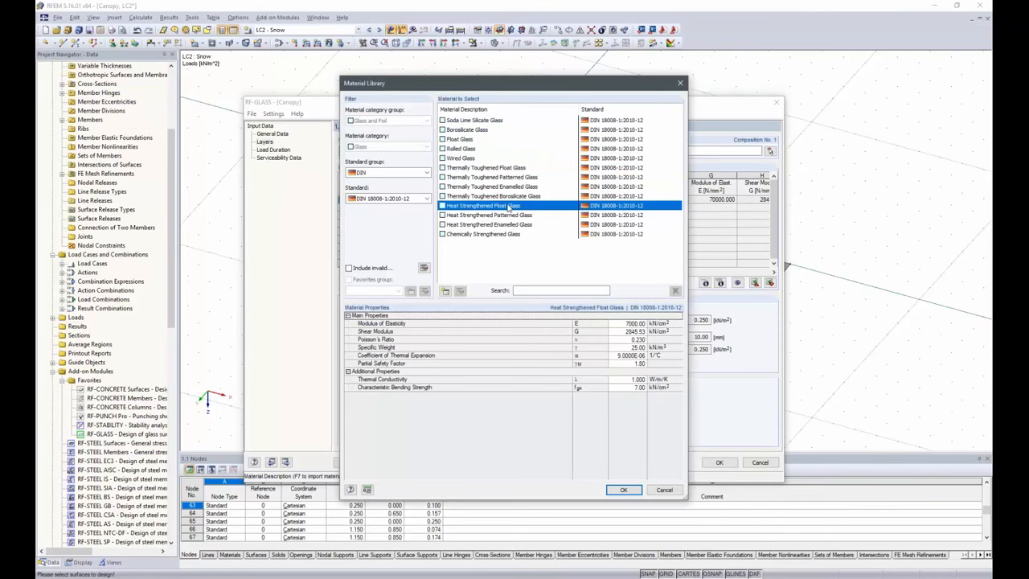
{"action": "left_click", "coordinate": [623, 489]}
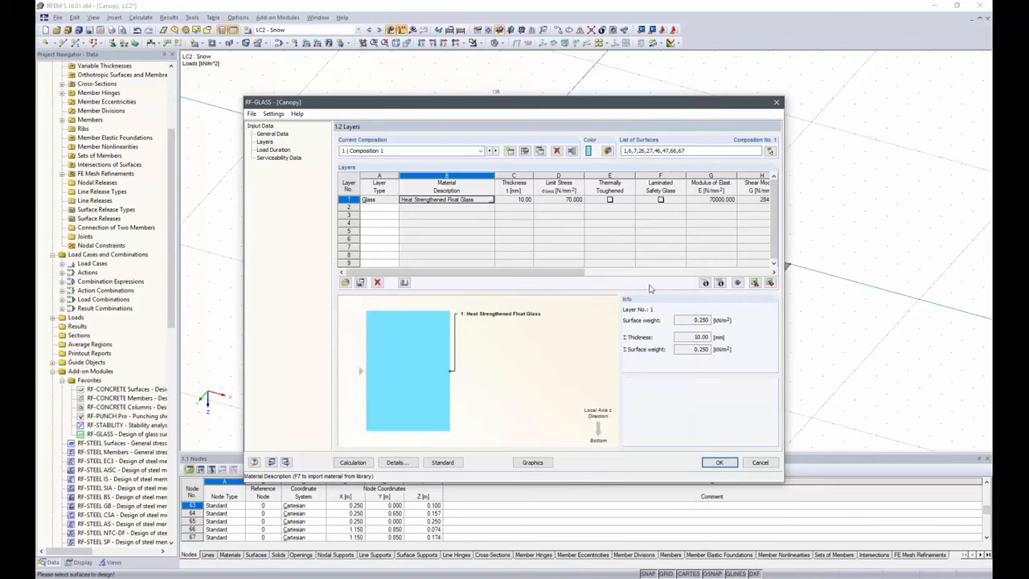
Set the thickness of glass layer 1 to 8 mm
{"action": "left_click", "coordinate": [512, 200]}
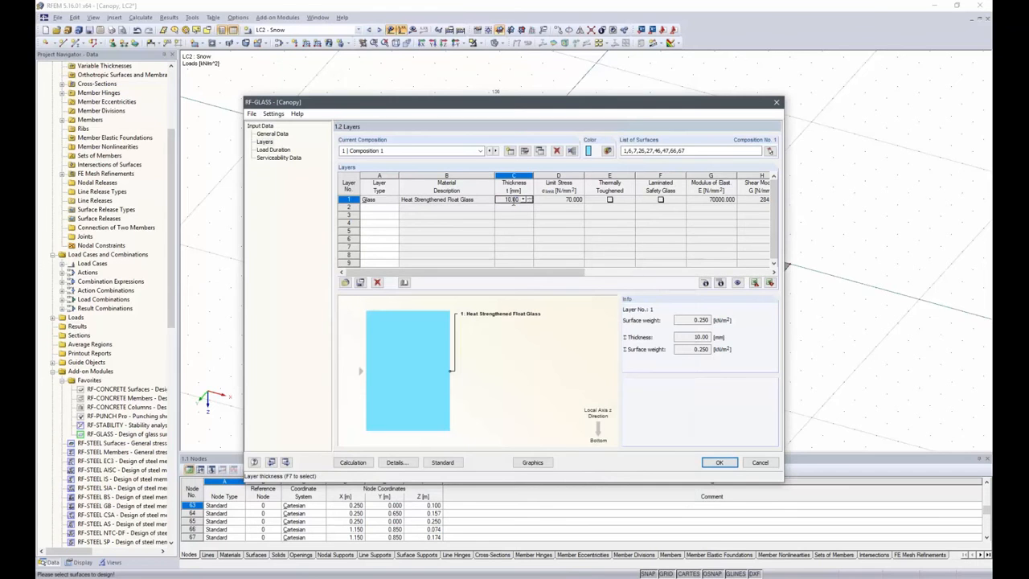
{"action": "double_click", "coordinate": [513, 203]}
{"action": "type", "text": "15"}
{"action": "key", "text": "Return"}
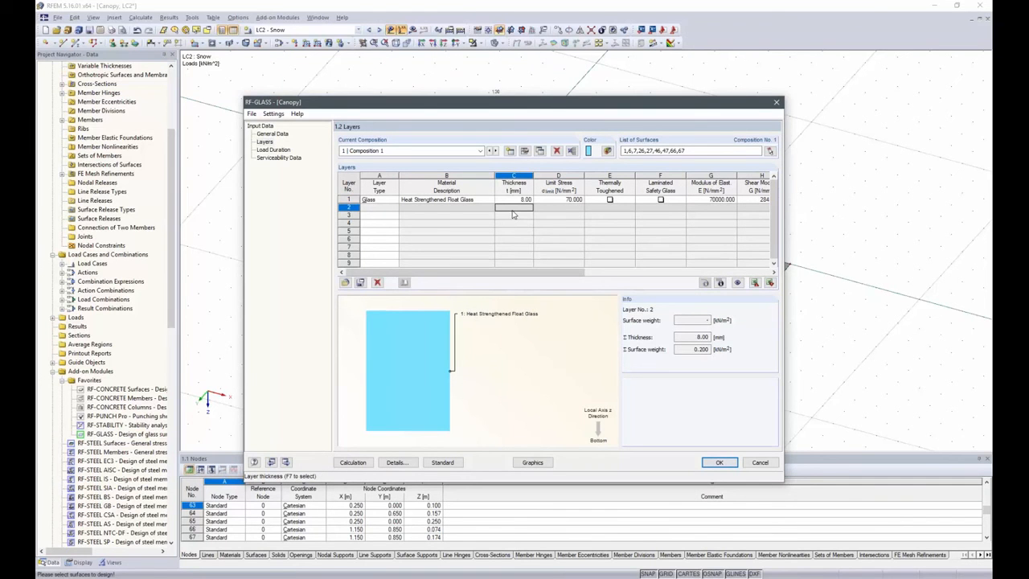
Add a foil as layer 2 using PVB 22 °C loading until 3 min, with a thickness of 1.52 mm
{"action": "left_click", "coordinate": [394, 207]}
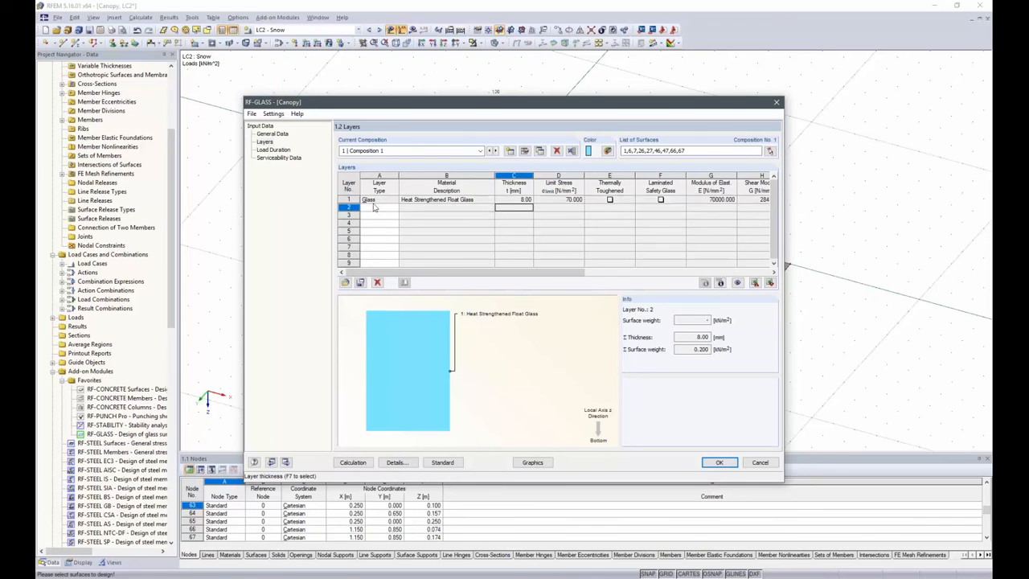
{"action": "left_click", "coordinate": [395, 207]}
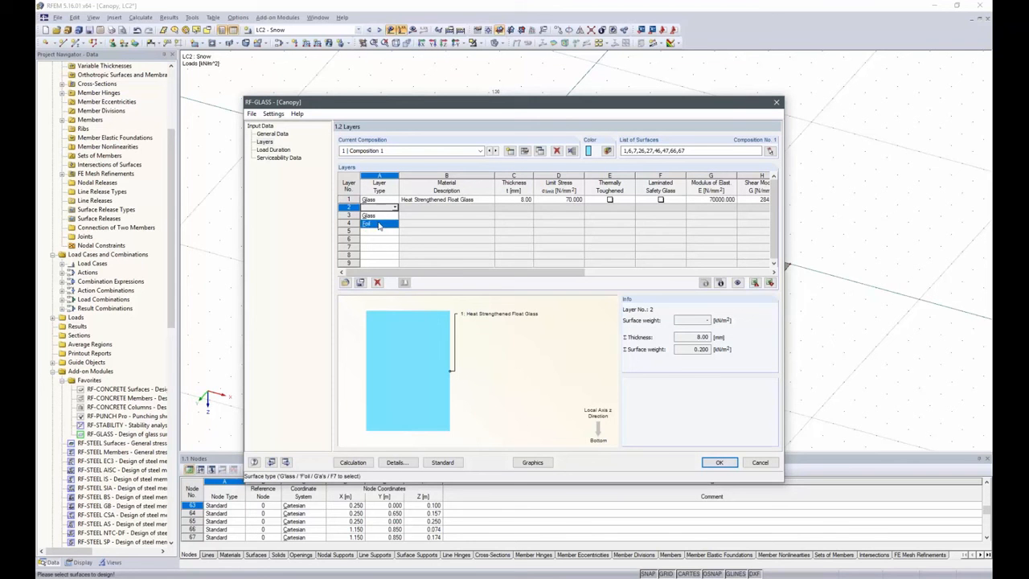
{"action": "left_click", "coordinate": [380, 225]}
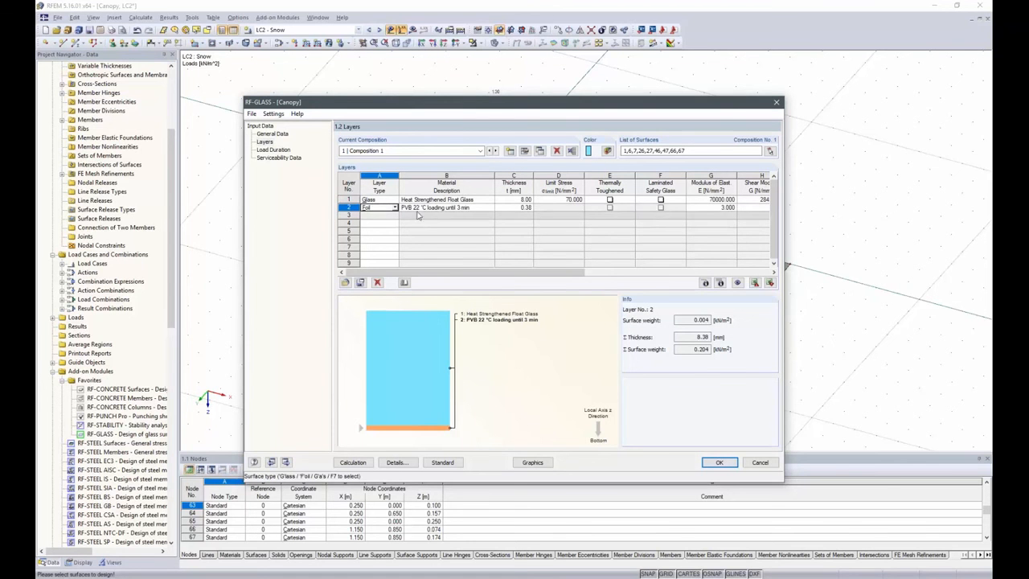
{"action": "left_click", "coordinate": [525, 207]}
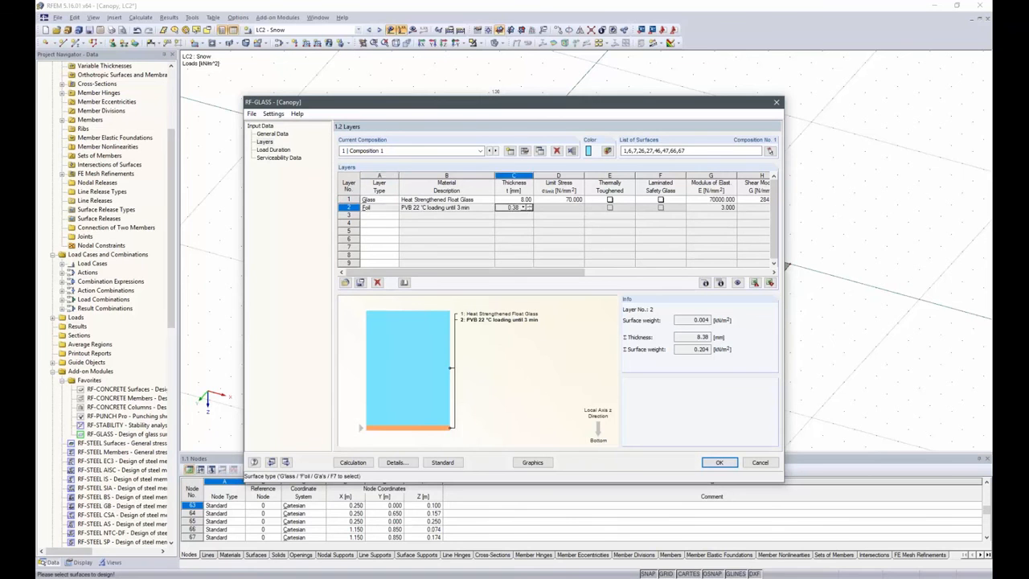
{"action": "left_click", "coordinate": [523, 208]}
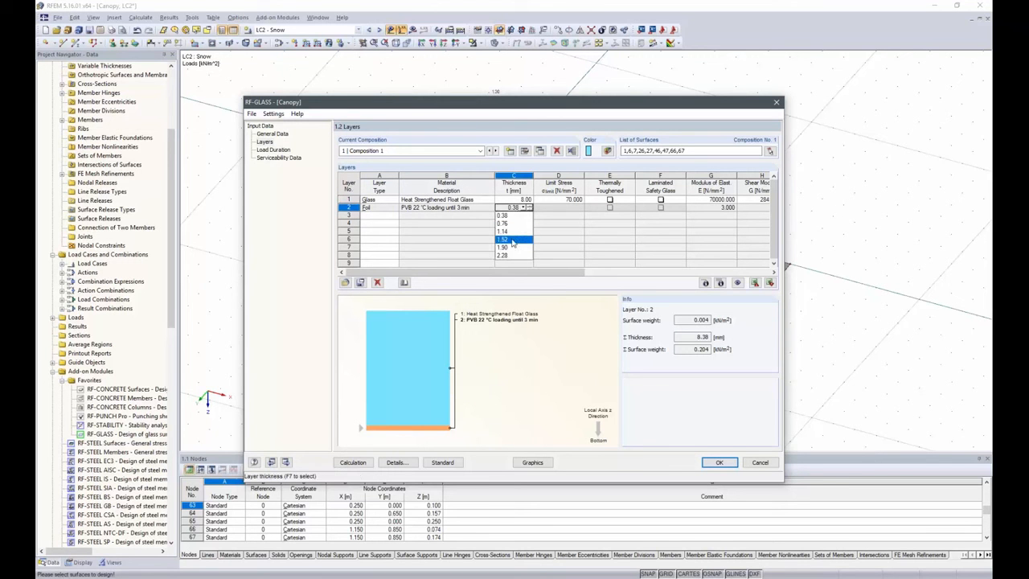
{"action": "left_click", "coordinate": [513, 241]}
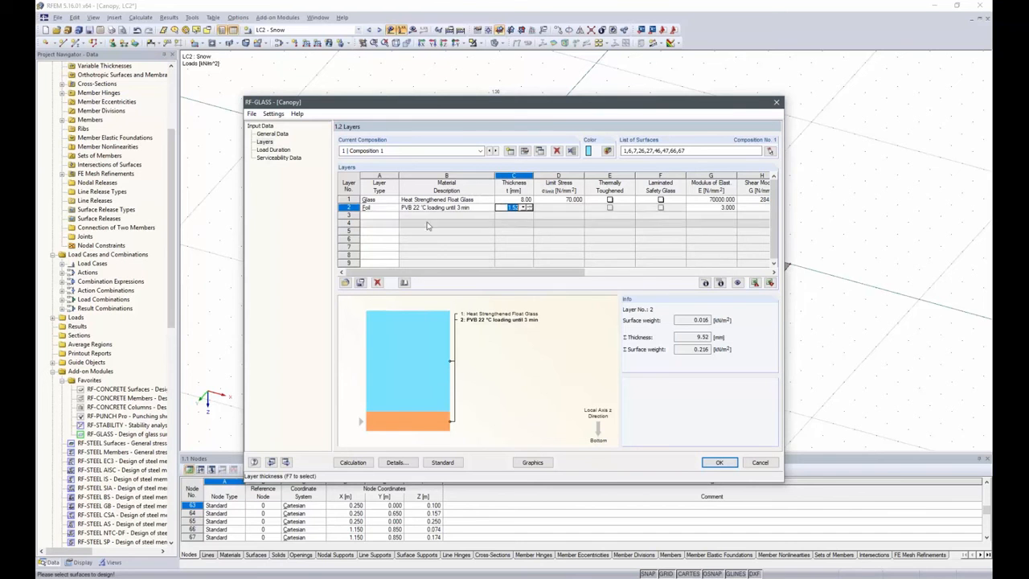
Add a second glass pane as layer 3 and mark glass layers 1 and 3 as laminated safety glass
{"action": "left_click", "coordinate": [382, 215]}
{"action": "left_click", "coordinate": [395, 216]}
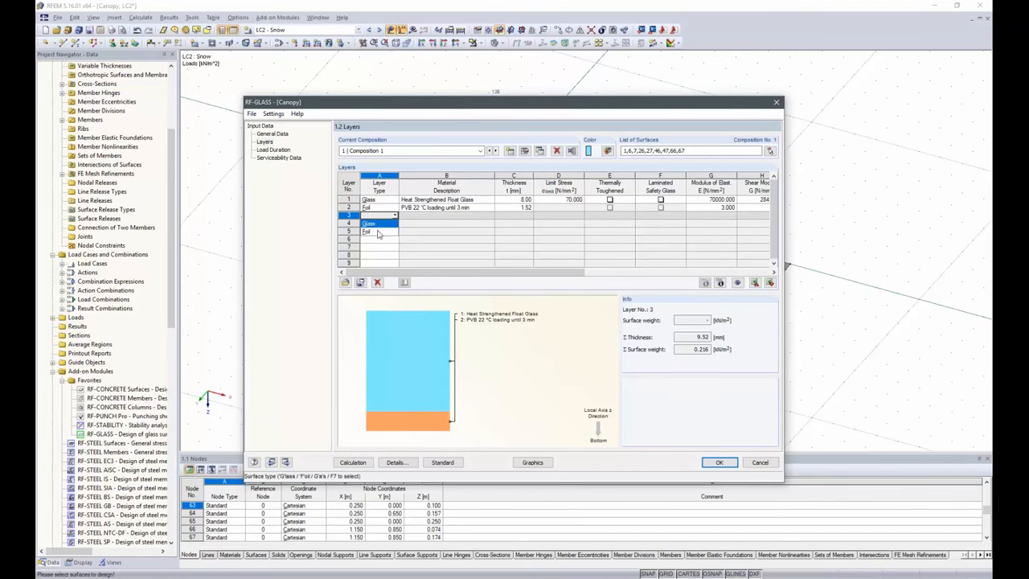
{"action": "left_click", "coordinate": [371, 225]}
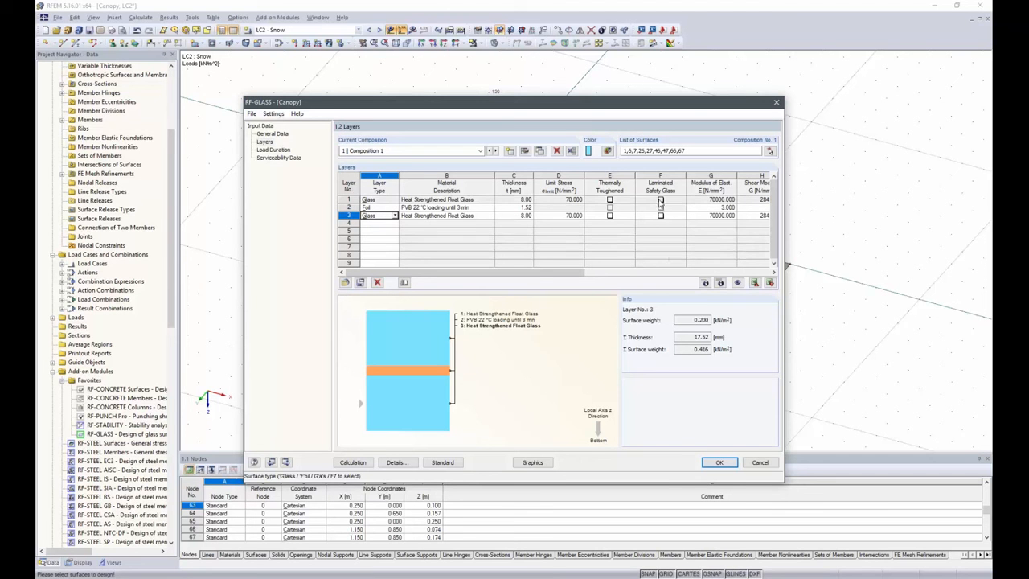
{"action": "left_click", "coordinate": [660, 200]}
{"action": "left_click", "coordinate": [660, 216]}
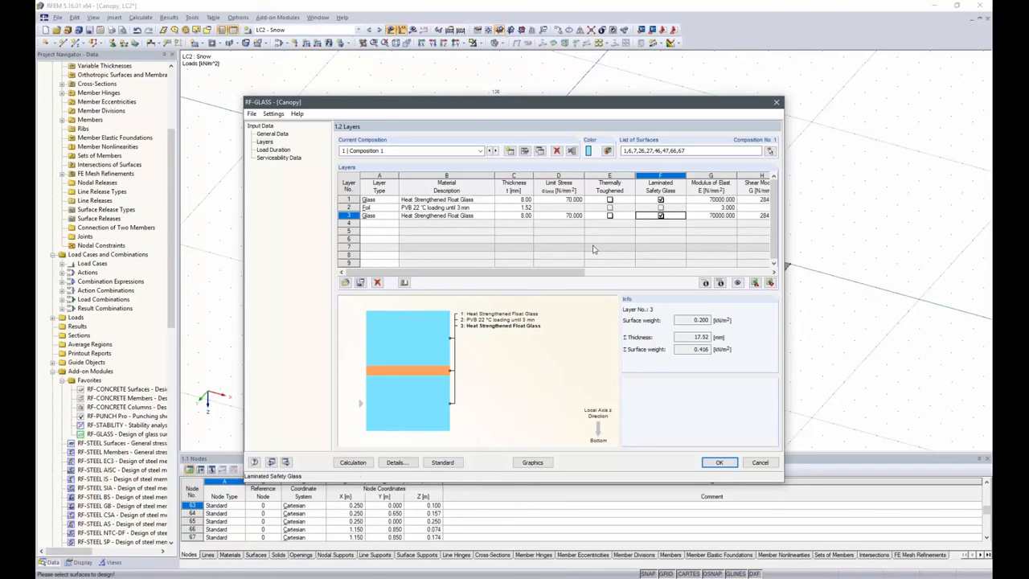
Review the calculation options of Composition 1 and the module's stress and result display details
{"action": "left_click", "coordinate": [524, 152]}
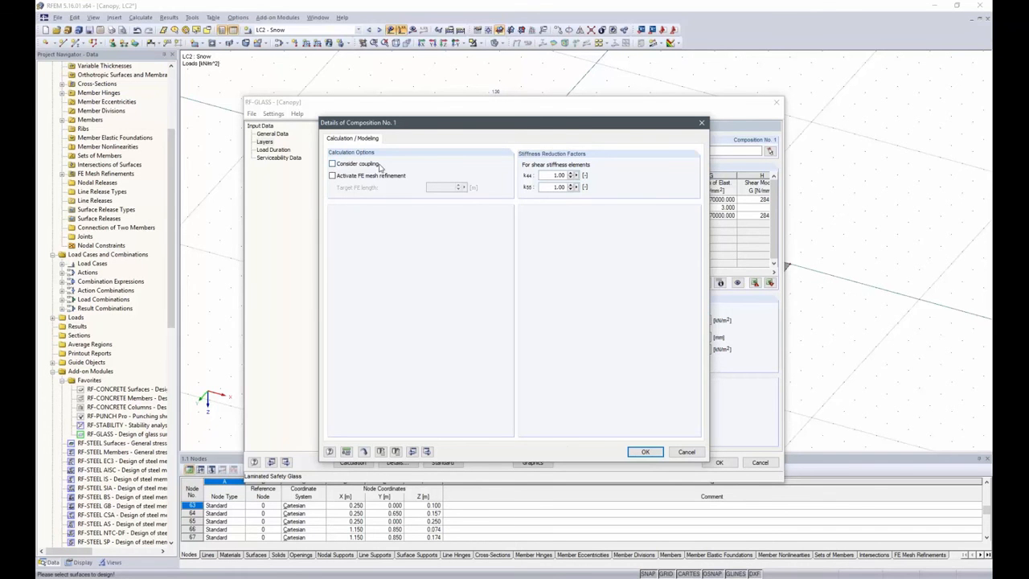
{"action": "left_click", "coordinate": [661, 452]}
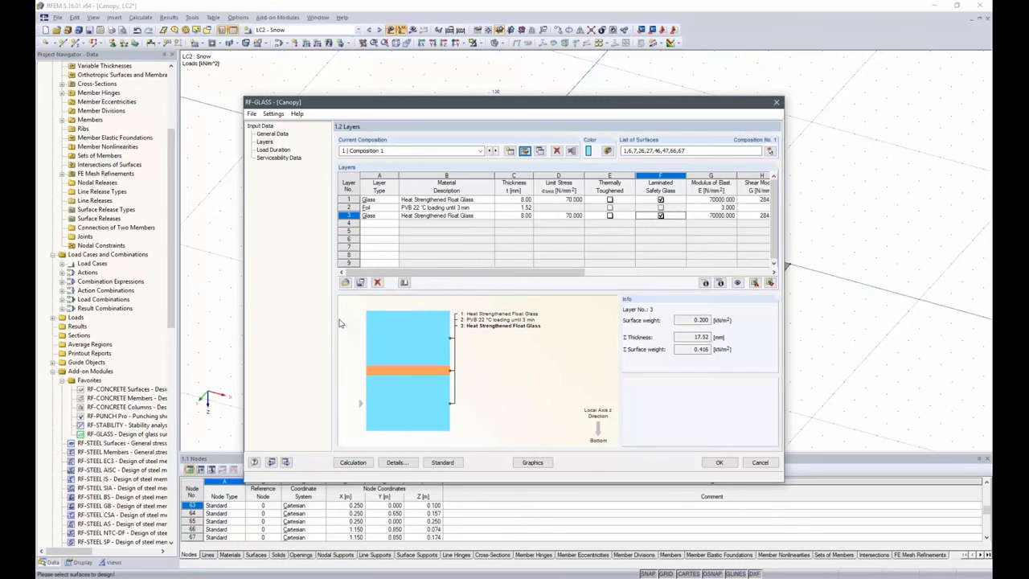
{"action": "left_click", "coordinate": [405, 463]}
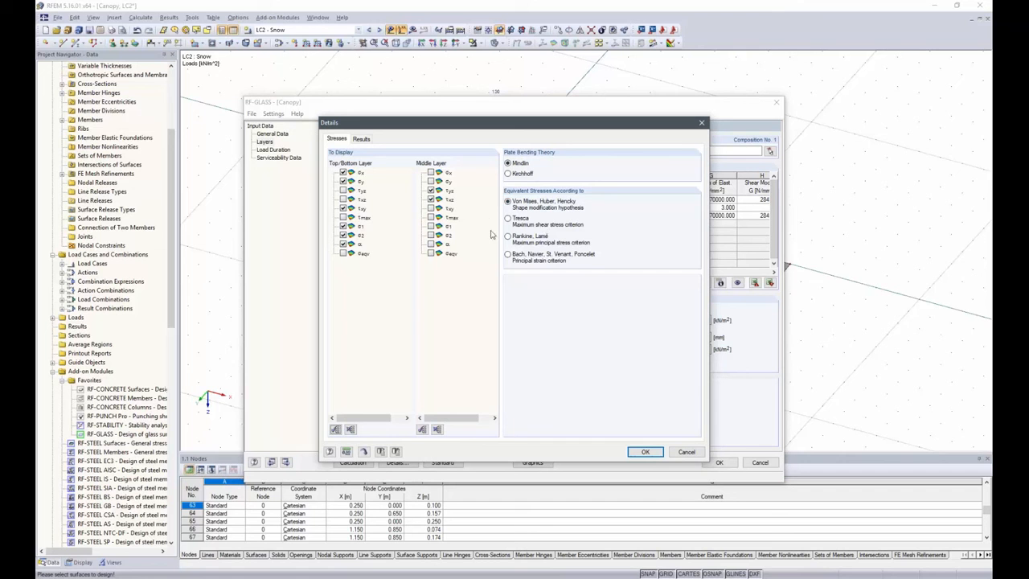
{"action": "left_click", "coordinate": [361, 139]}
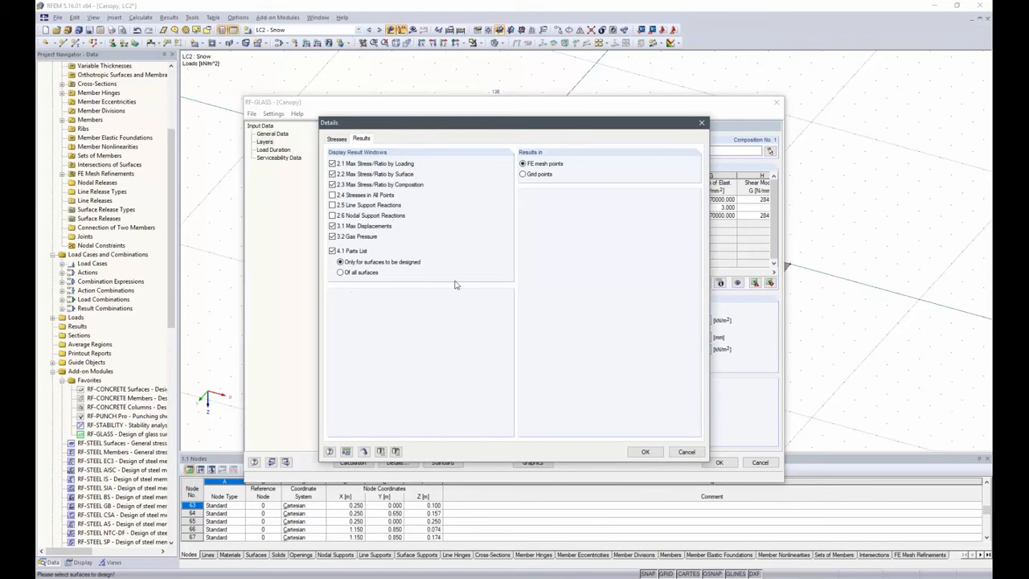
{"action": "left_click", "coordinate": [650, 454]}
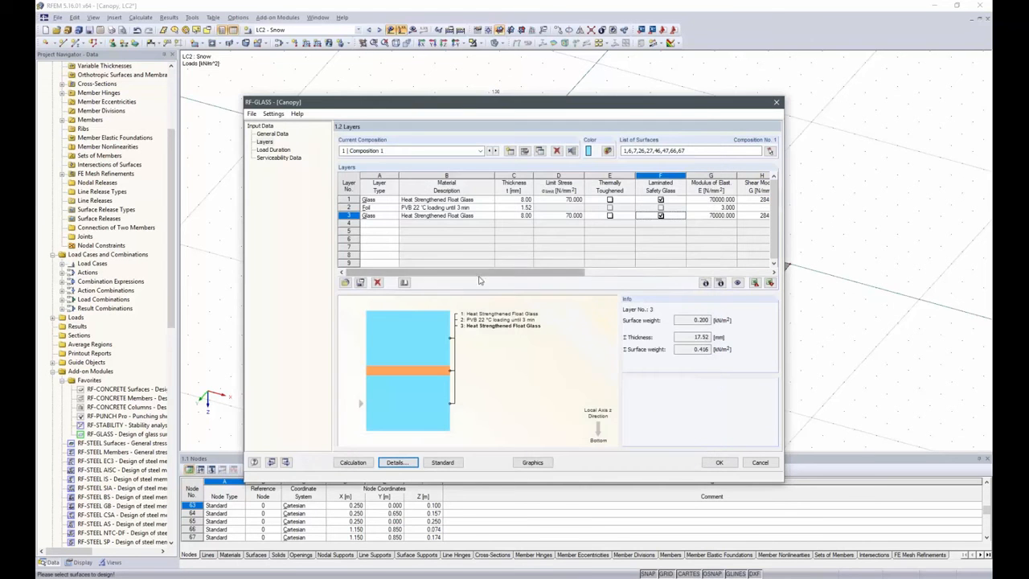
Check the load duration classes and add the main glass pane, surface 1, to the serviceability data
{"action": "left_click", "coordinate": [262, 151]}
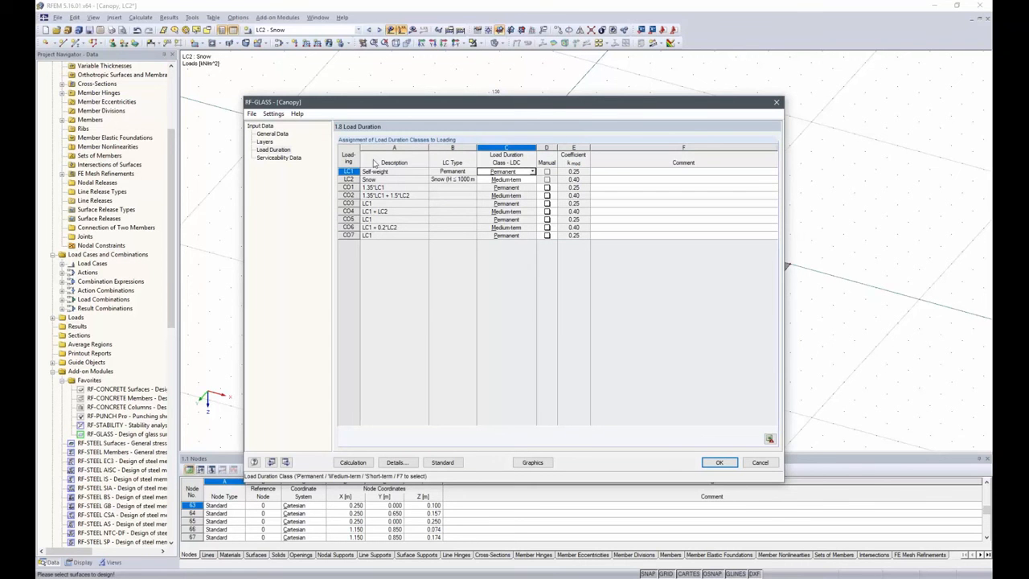
{"action": "left_click", "coordinate": [279, 157]}
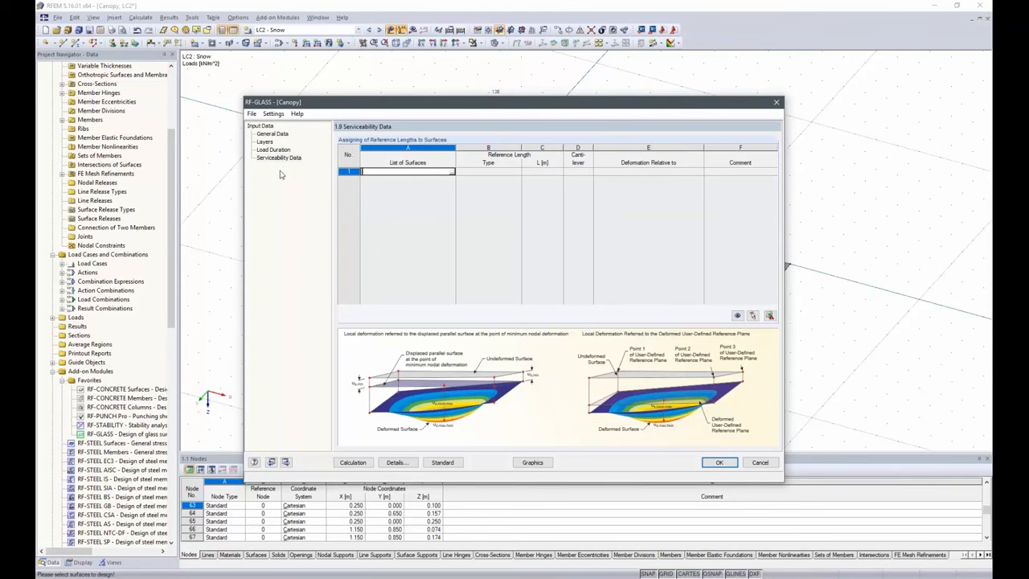
{"action": "left_click", "coordinate": [419, 172]}
{"action": "left_click", "coordinate": [452, 172]}
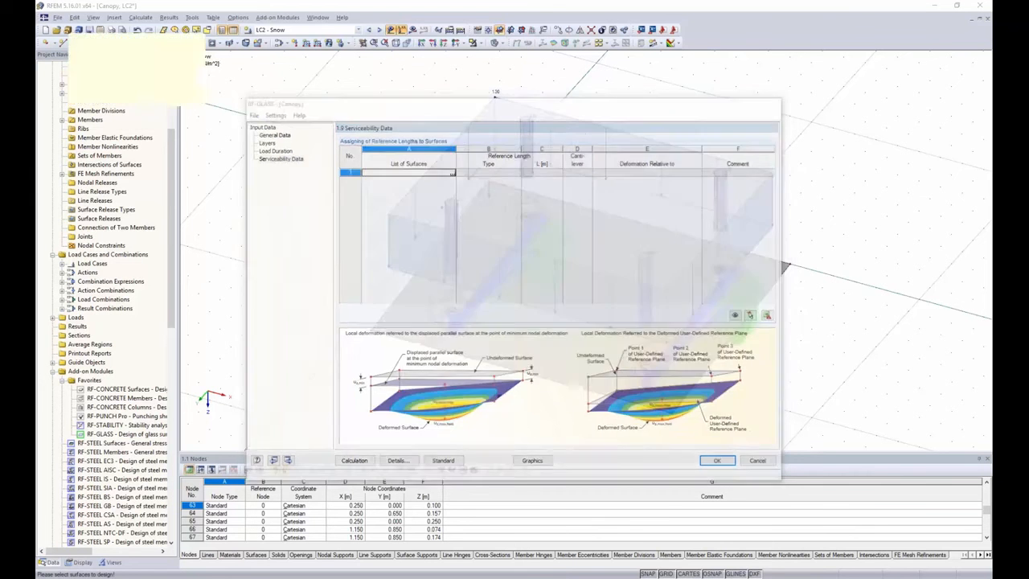
{"action": "left_click", "coordinate": [521, 342]}
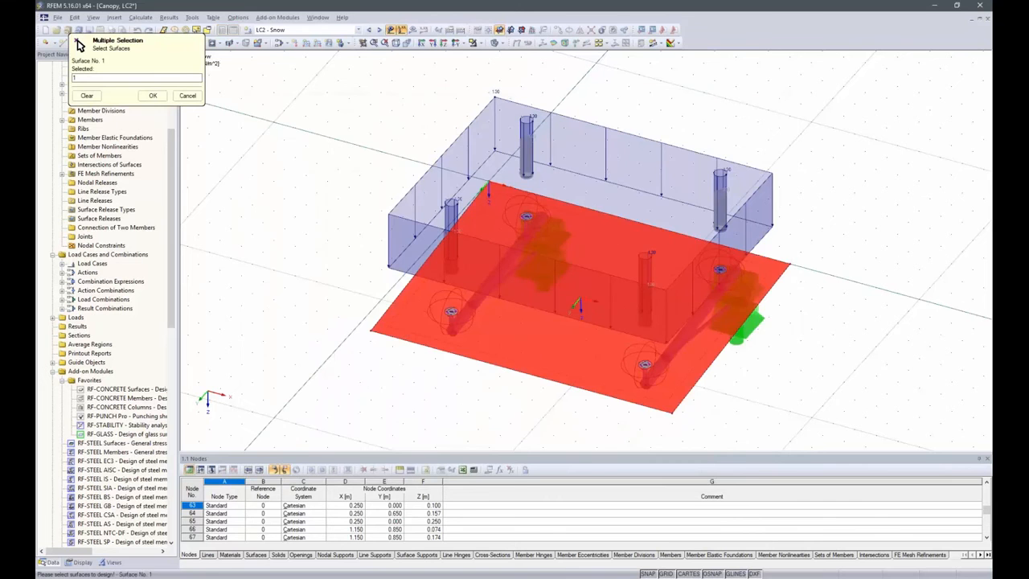
{"action": "left_click", "coordinate": [153, 95]}
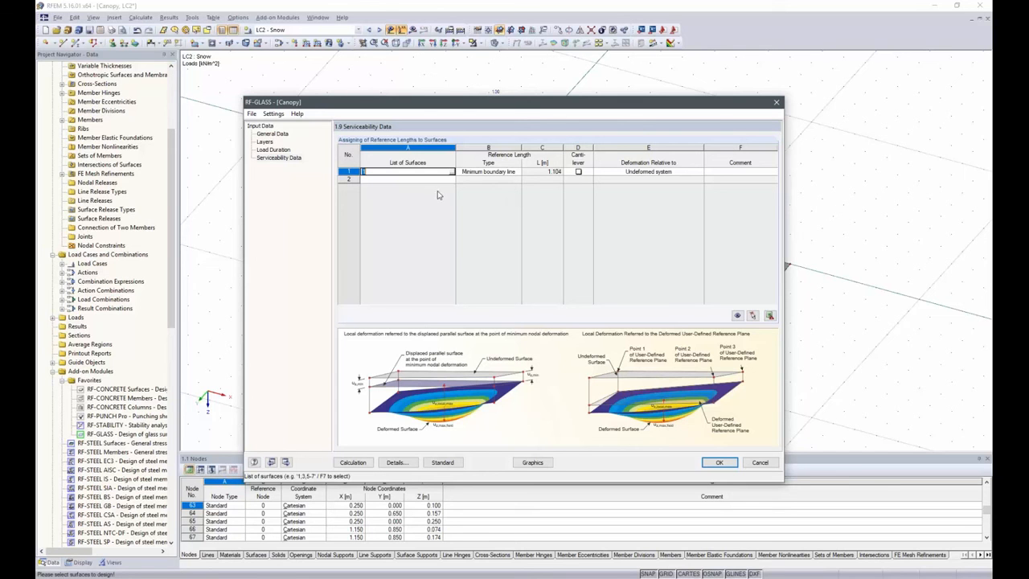
Give surface 1 a user-defined reference length of 0.900 m, picked between the two front support nodes, and accept the RF-GLASS input
{"action": "left_click", "coordinate": [518, 173]}
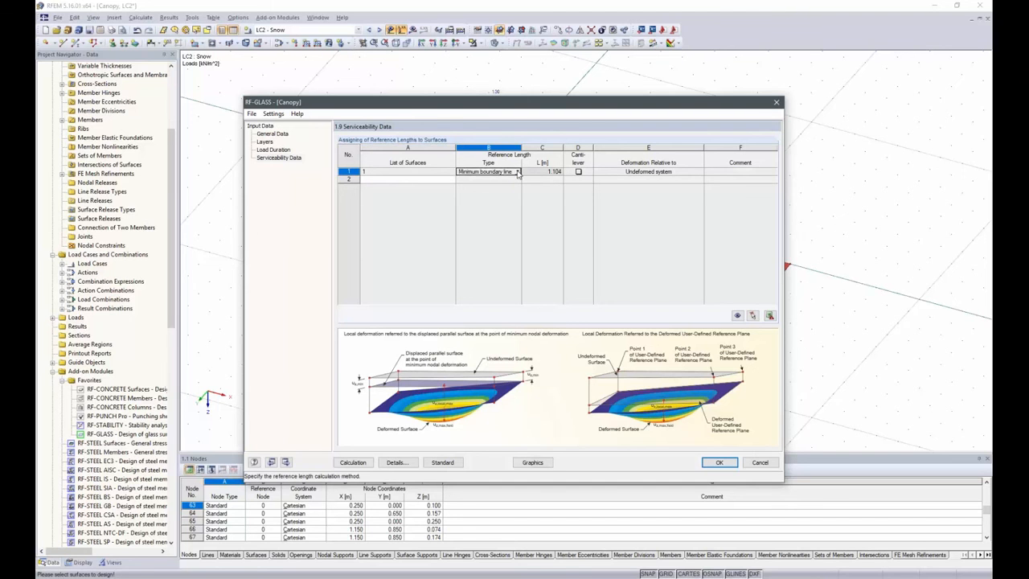
{"action": "left_click", "coordinate": [518, 173]}
{"action": "left_click", "coordinate": [491, 198]}
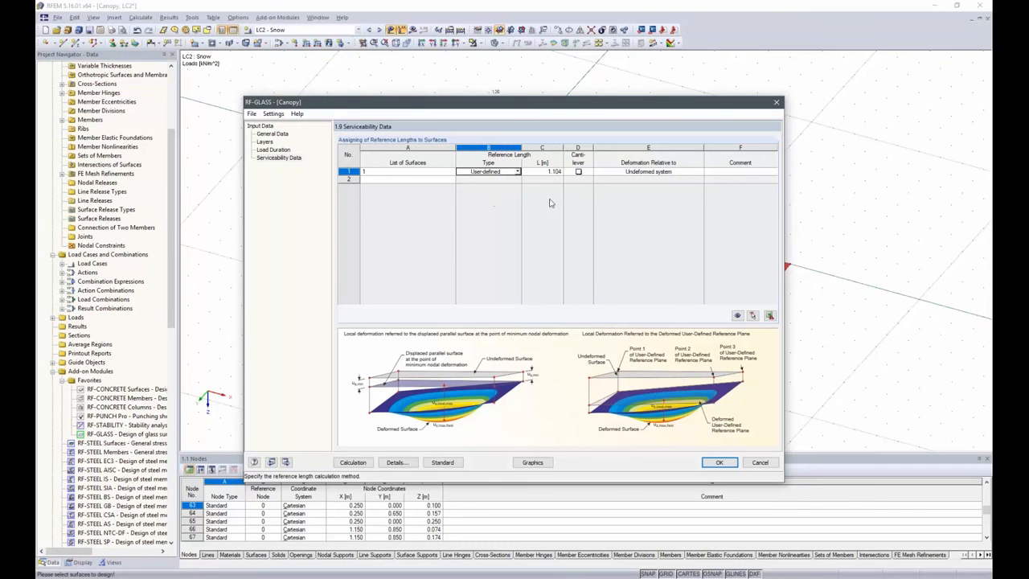
{"action": "key", "text": "Tab"}
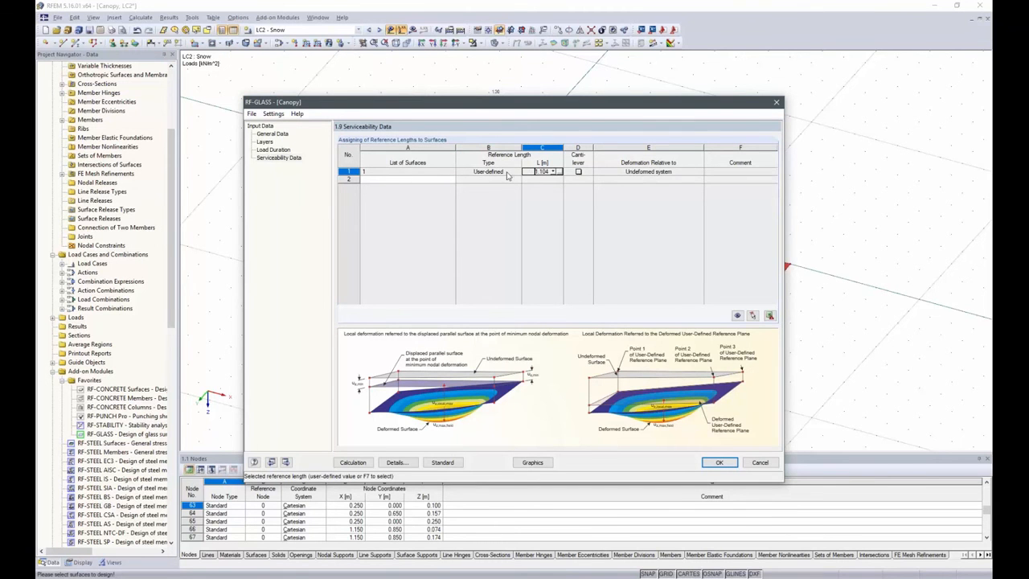
{"action": "left_click", "coordinate": [560, 171]}
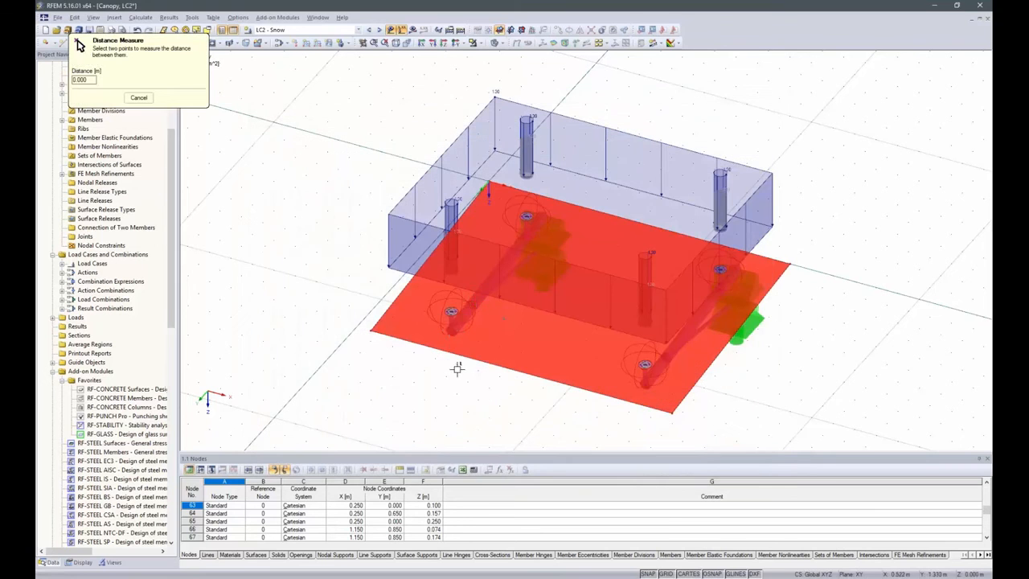
{"action": "left_click", "coordinate": [450, 330]}
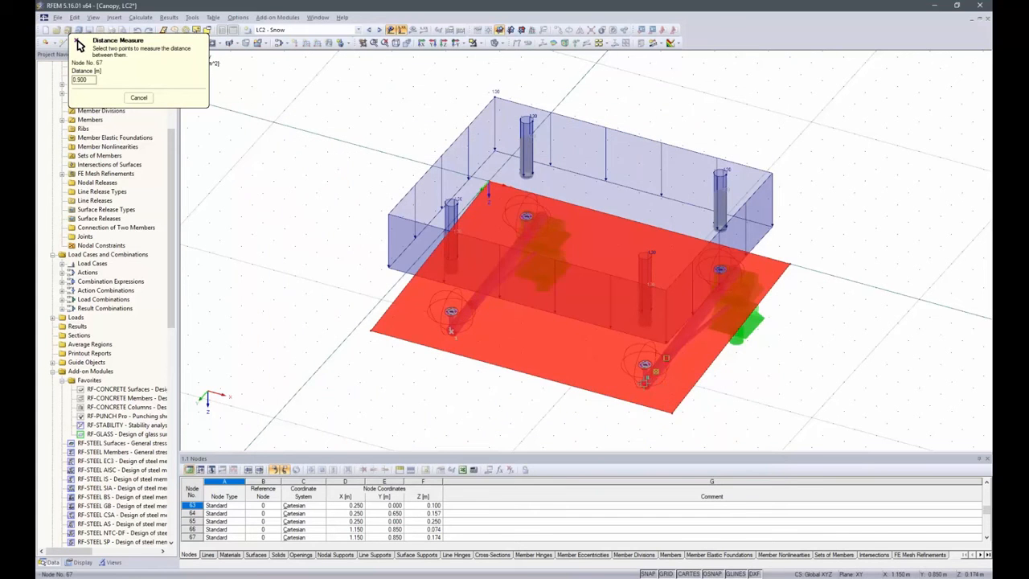
{"action": "left_click", "coordinate": [645, 381]}
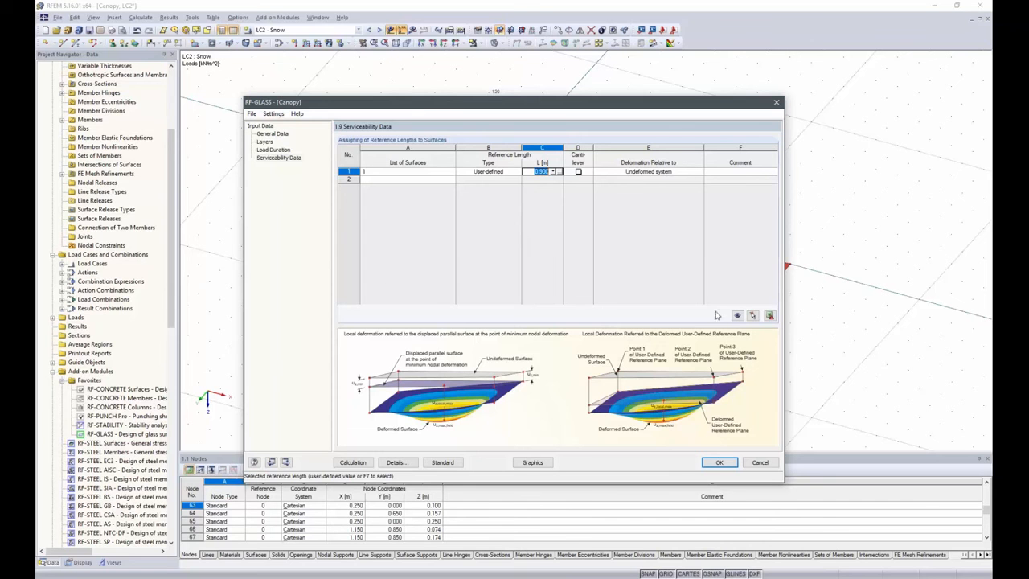
{"action": "left_click", "coordinate": [719, 462]}
Switch to the Canopy complete model in the project navigator
{"action": "scroll", "coordinate": [84, 84], "scroll_direction": "up", "scroll_amount": 6}
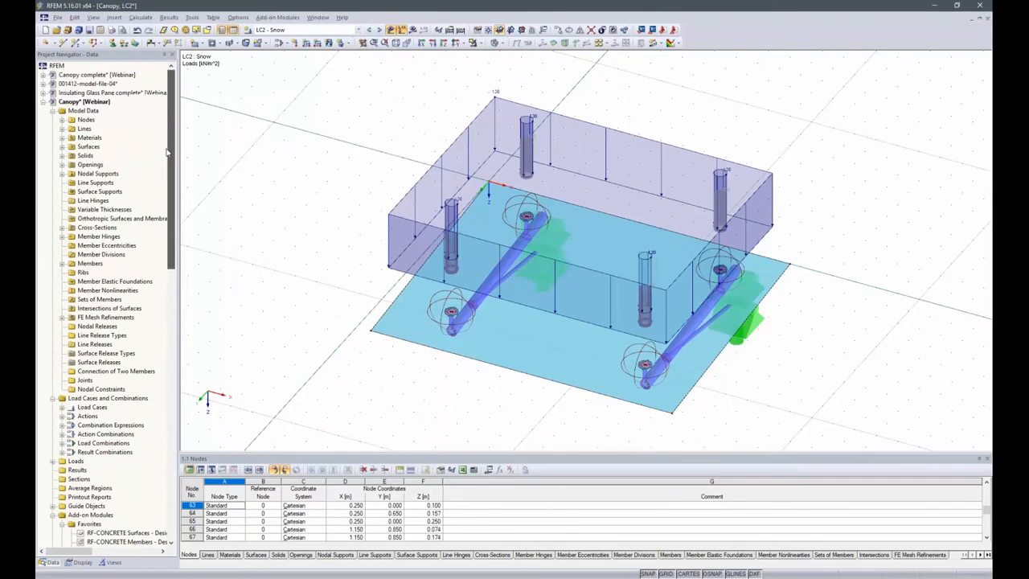
{"action": "double_click", "coordinate": [88, 75]}
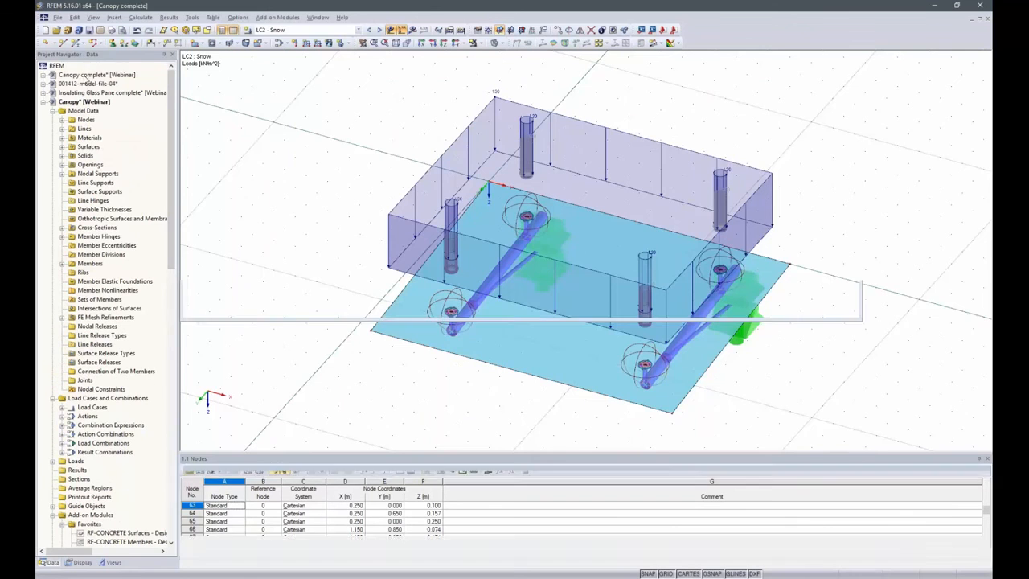
{"action": "right_click", "coordinate": [88, 75]}
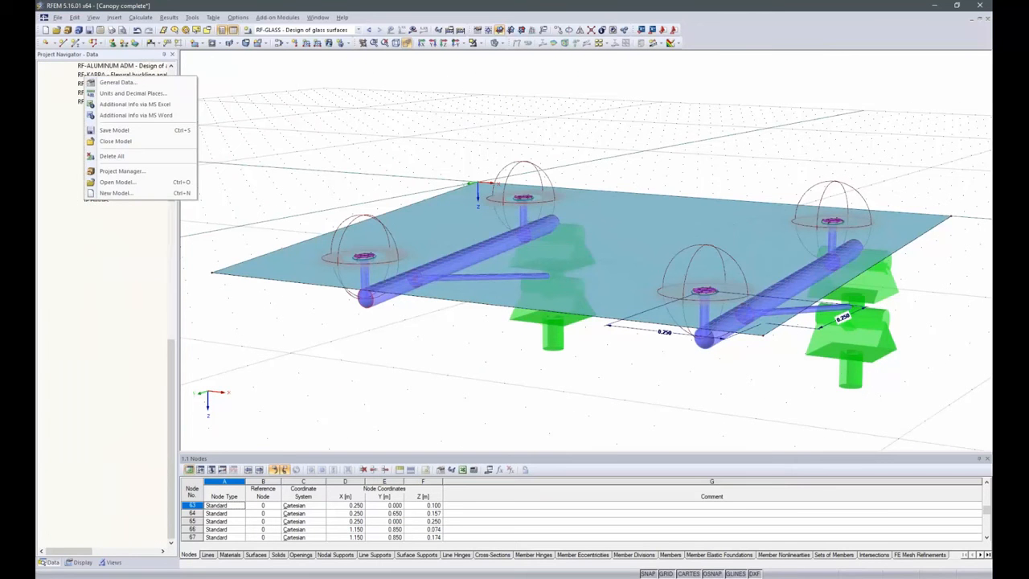
Display the RF-GLASS stress results on the canopy model
{"action": "left_click", "coordinate": [329, 111]}
{"action": "left_click", "coordinate": [412, 30]}
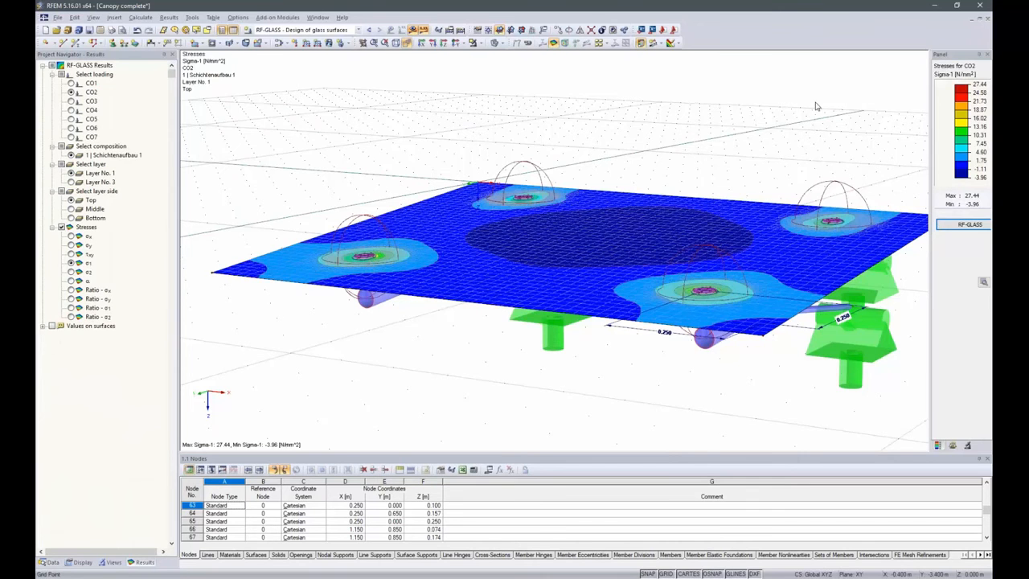
{"action": "middle_click_drag", "start_coordinate": [816, 105], "coordinate": [806, 148], "text": "ctrl"}
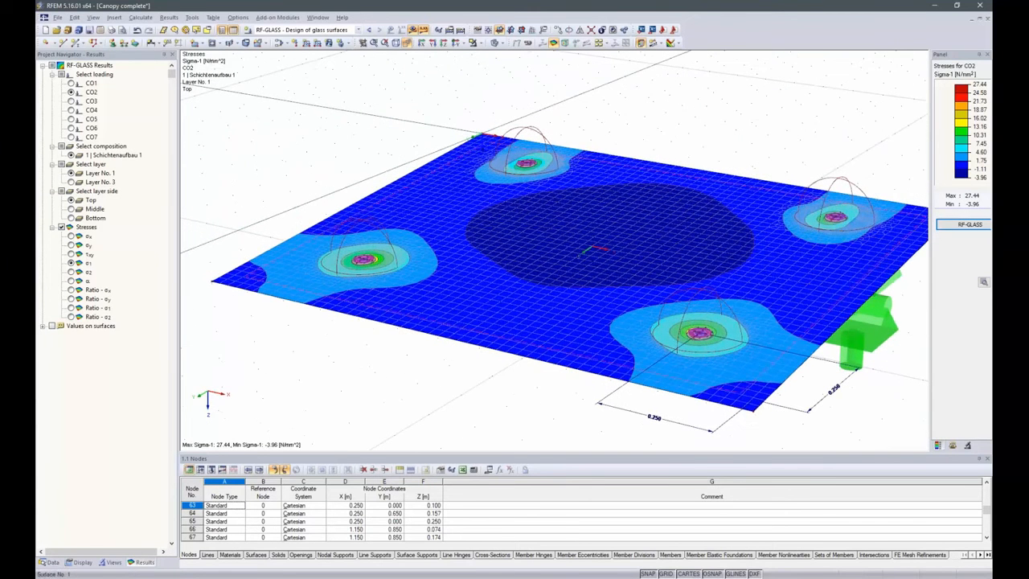
Filter the RF-GLASS table of stress ratios by loading to the maximum ratio and select the governing CO2 entry
{"action": "left_click", "coordinate": [968, 225]}
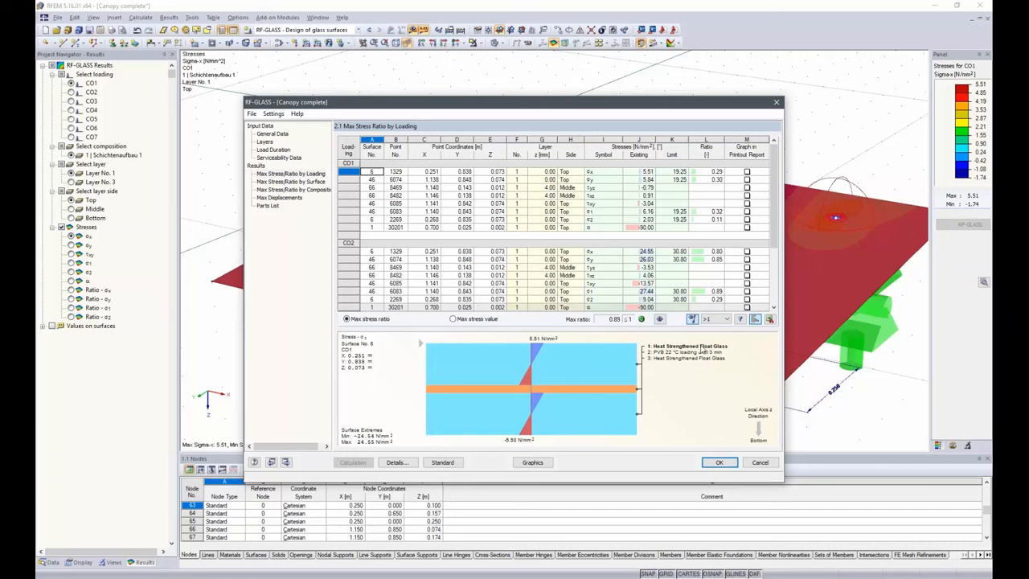
{"action": "left_click", "coordinate": [741, 320]}
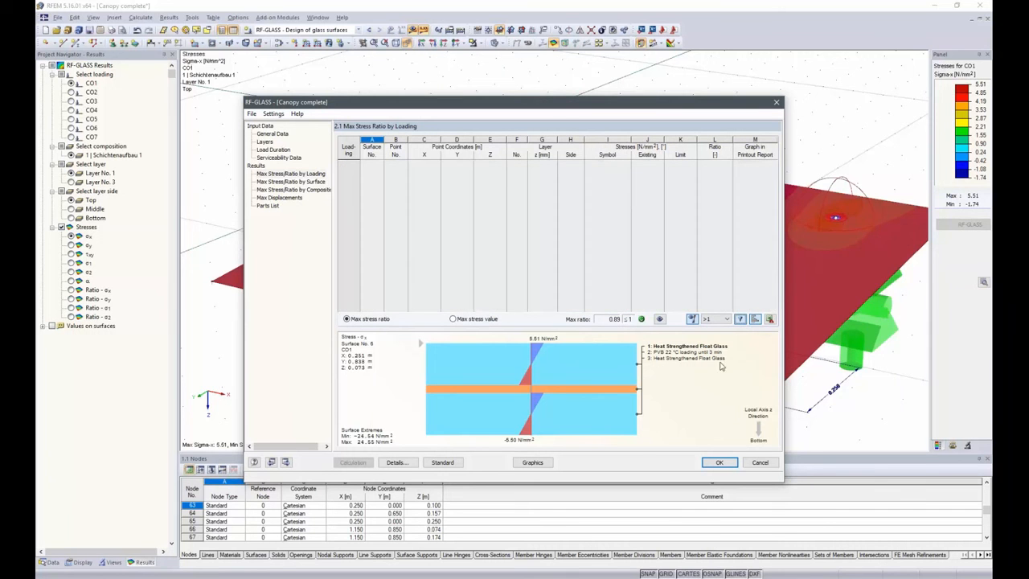
{"action": "left_click", "coordinate": [719, 320]}
{"action": "left_click", "coordinate": [721, 340]}
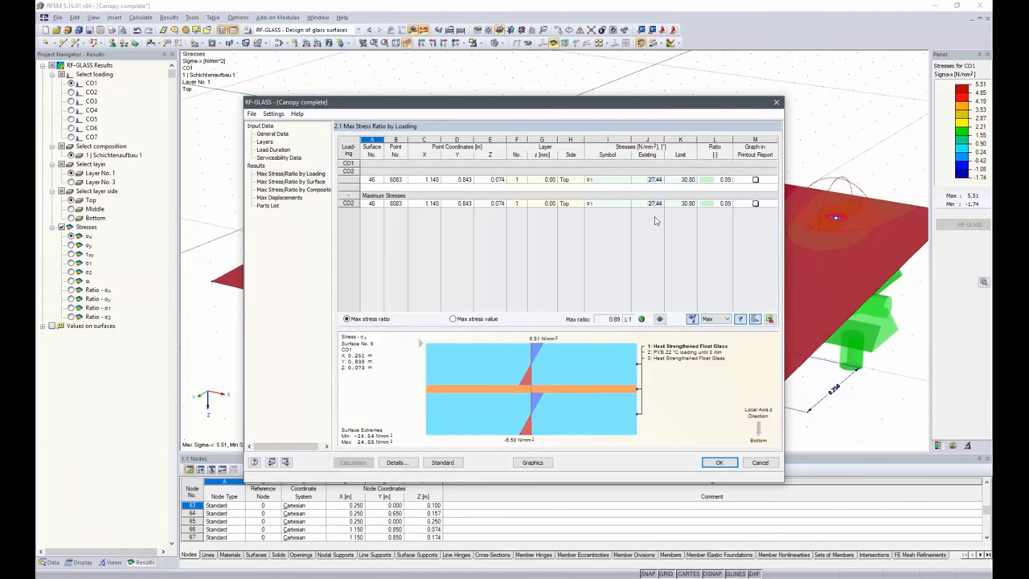
{"action": "left_click", "coordinate": [346, 203]}
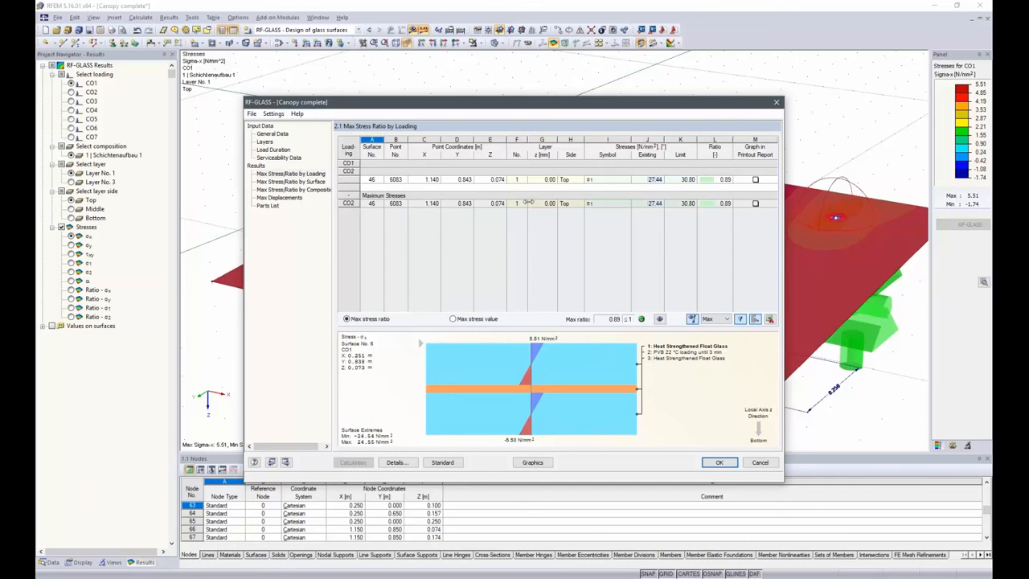
{"action": "left_click", "coordinate": [576, 206]}
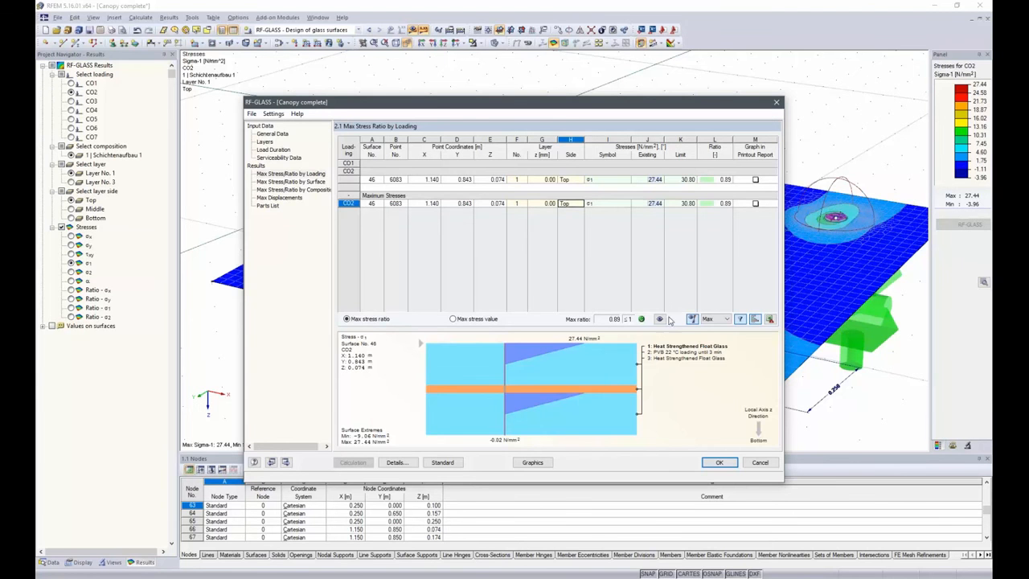
Examine the location of the governing CO2 stress at the front support hole in view mode, and return to the RF-GLASS tables
{"action": "left_click", "coordinate": [660, 319]}
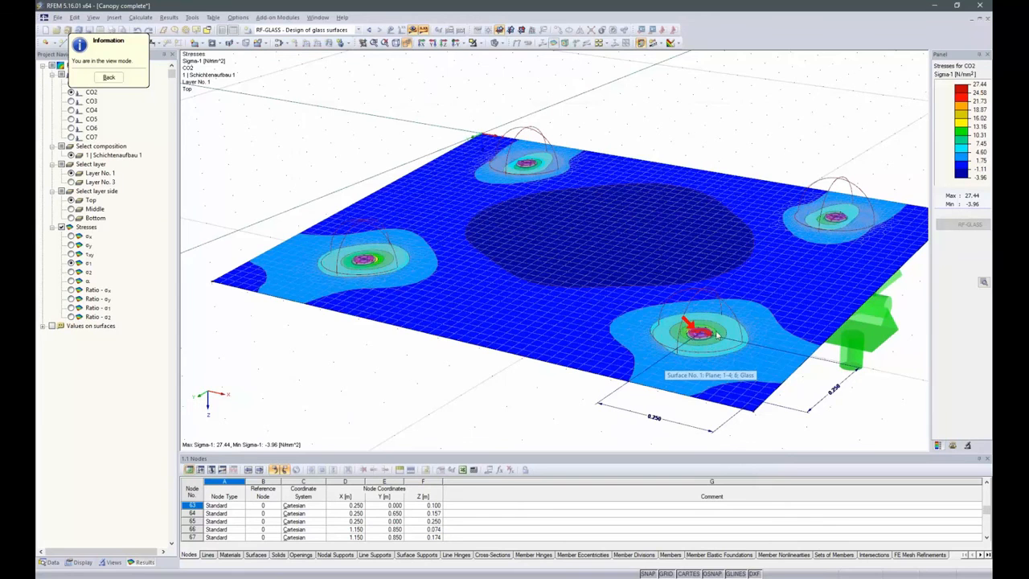
{"action": "scroll", "coordinate": [703, 344], "scroll_direction": "up", "scroll_amount": 6}
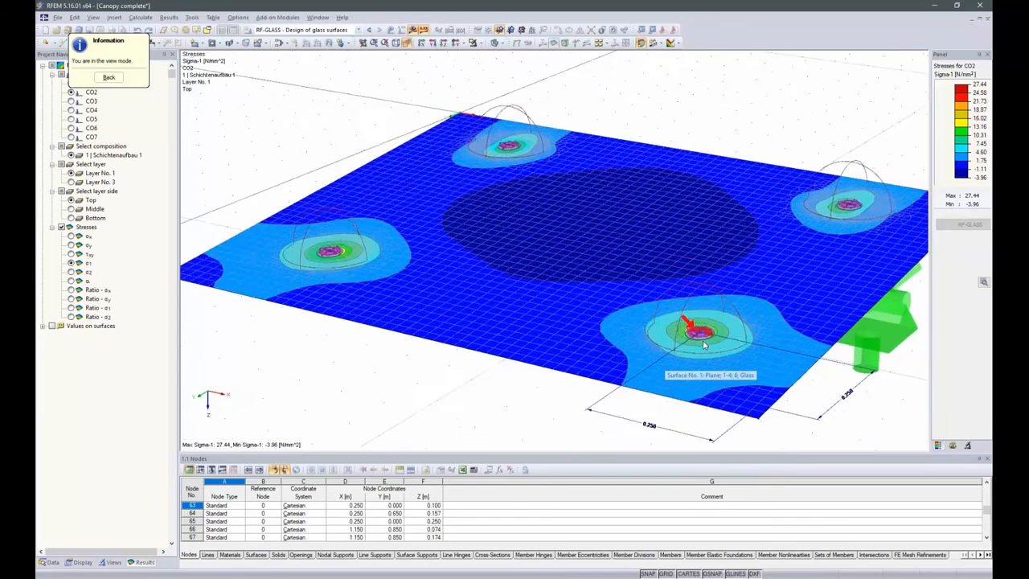
{"action": "scroll", "coordinate": [689, 323], "scroll_direction": "up", "scroll_amount": 3}
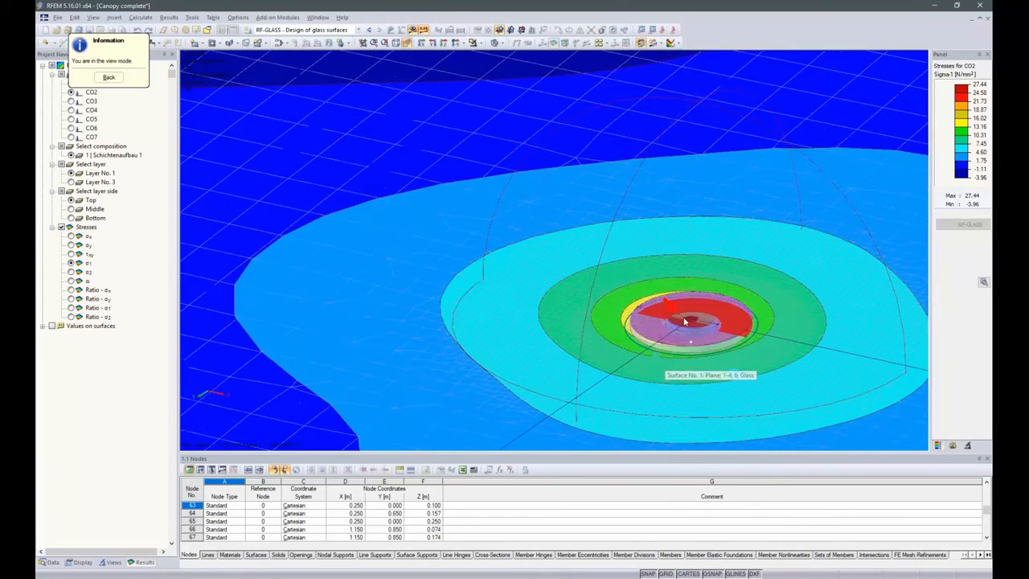
{"action": "scroll", "coordinate": [687, 322], "scroll_direction": "down", "scroll_amount": 5}
{"action": "scroll", "coordinate": [673, 319], "scroll_direction": "down", "scroll_amount": 4}
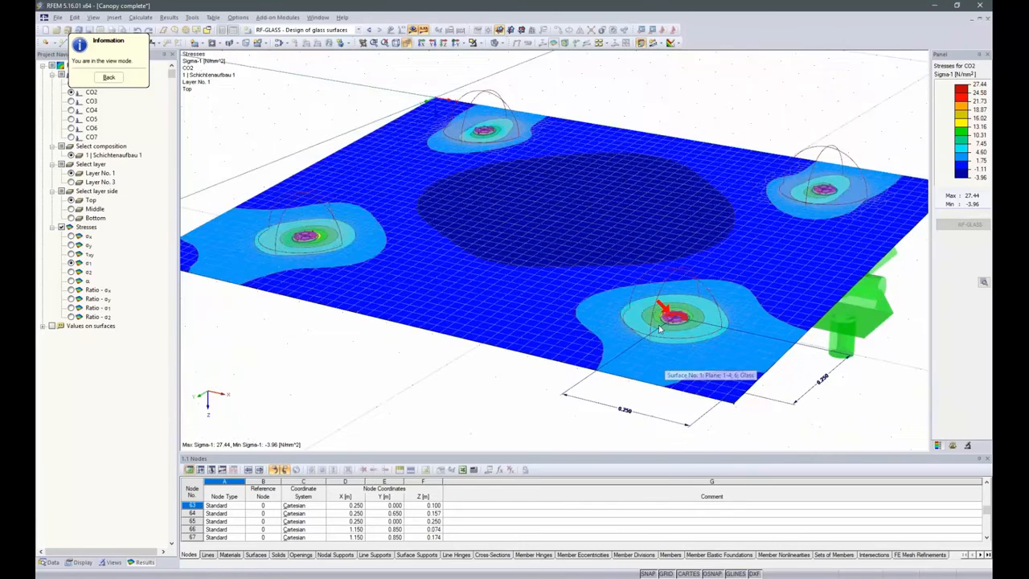
{"action": "left_click", "coordinate": [108, 77]}
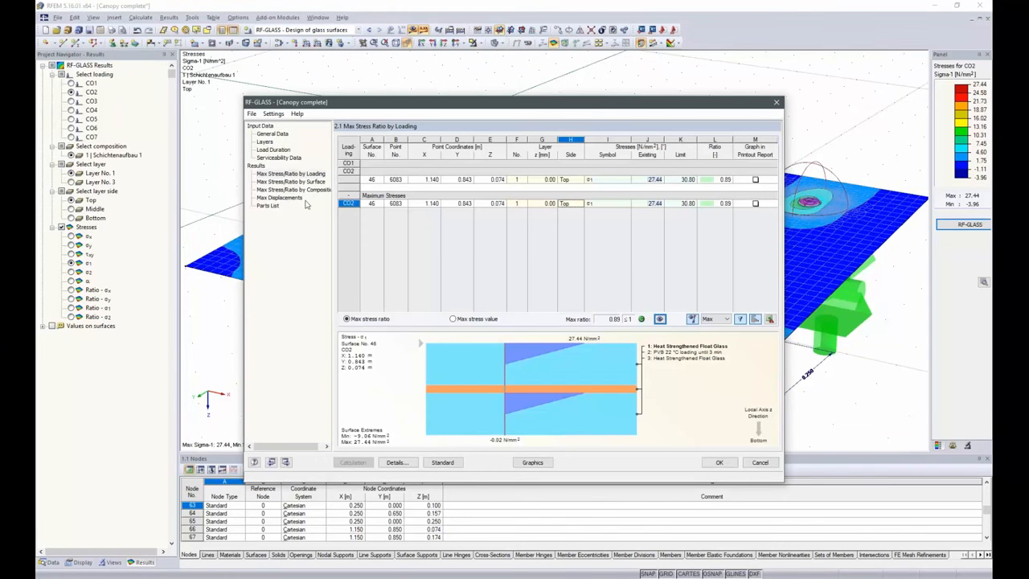
Check the maximum displacements of surface 1 and leave RF-GLASS to view the u-z displacements on the model
{"action": "left_click", "coordinate": [289, 199]}
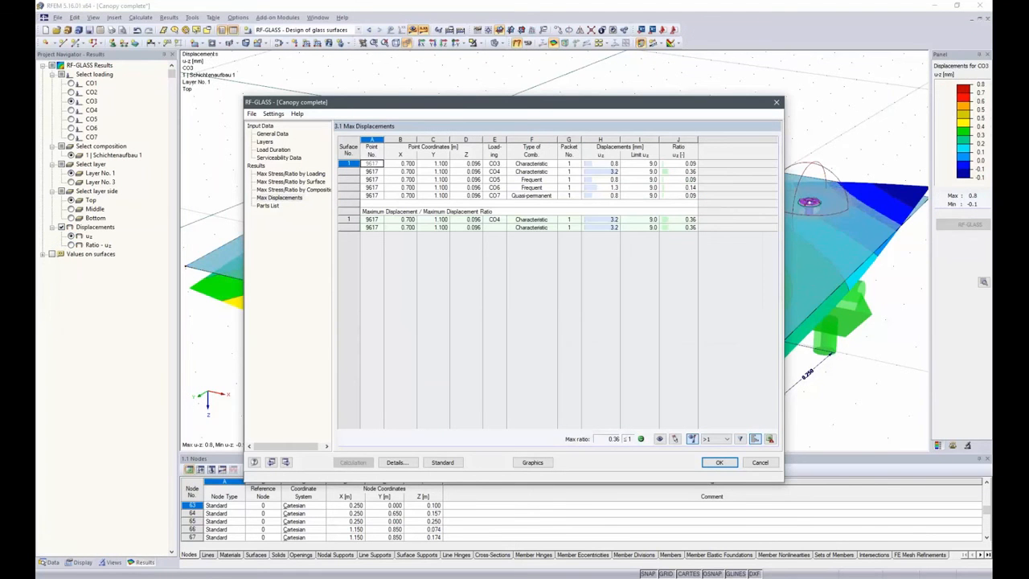
{"action": "left_click", "coordinate": [613, 221]}
{"action": "left_click", "coordinate": [725, 462]}
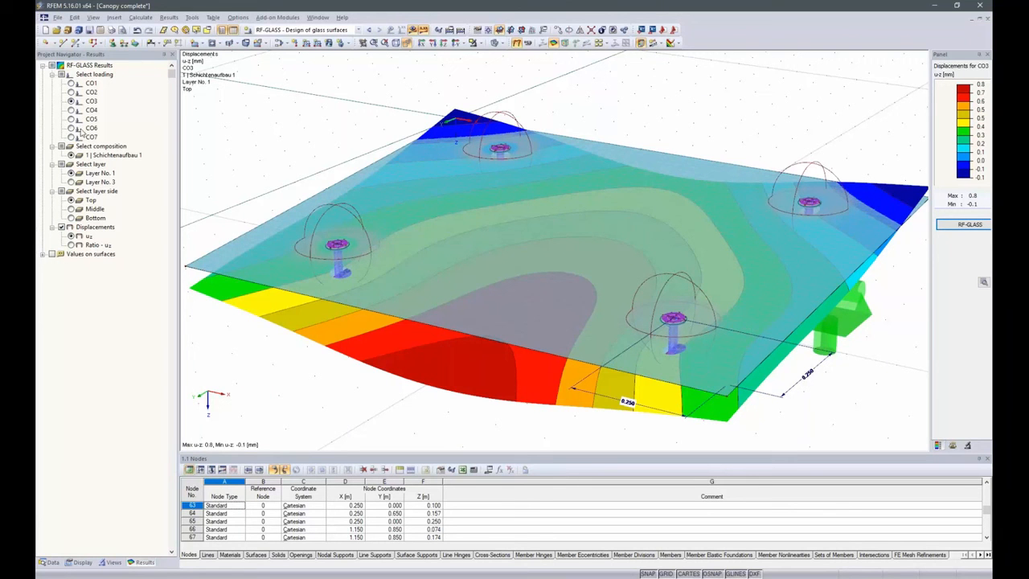
{"action": "left_click", "coordinate": [71, 201]}
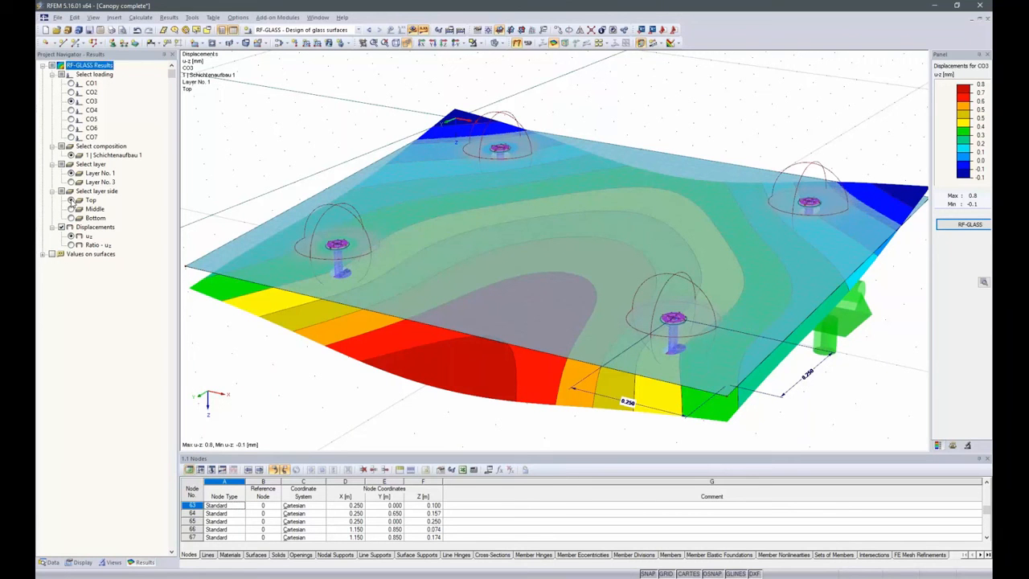
Reopen the RF-GLASS maximum stress ratios by loading and accept them to view the stresses on the model
{"action": "left_click", "coordinate": [948, 228]}
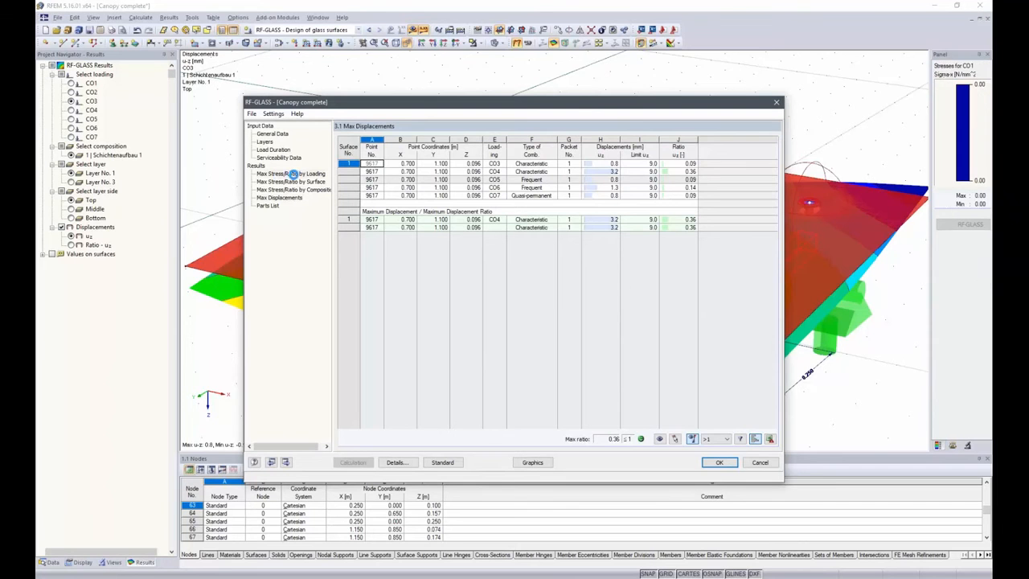
{"action": "left_click", "coordinate": [291, 174]}
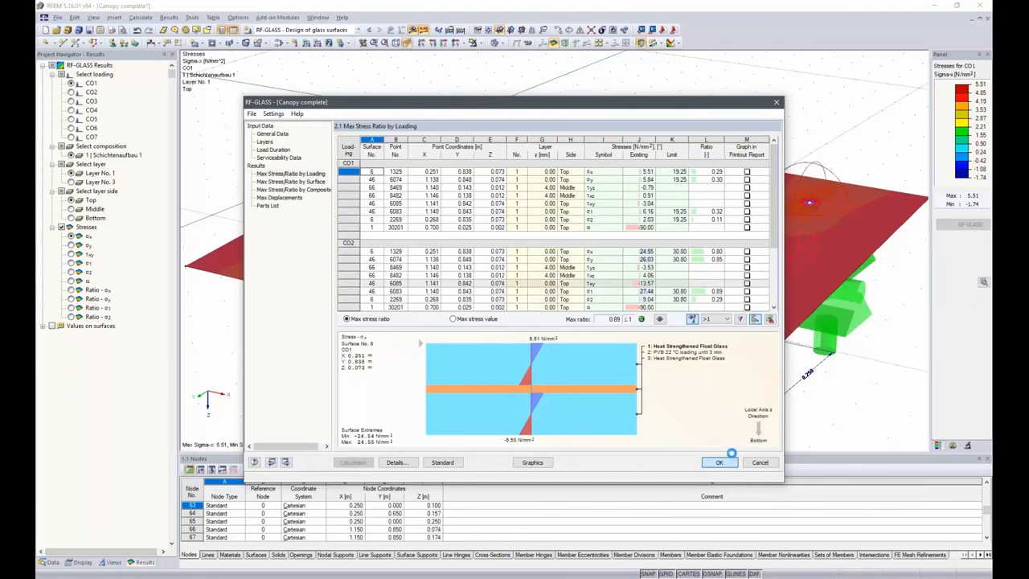
{"action": "left_click", "coordinate": [719, 462]}
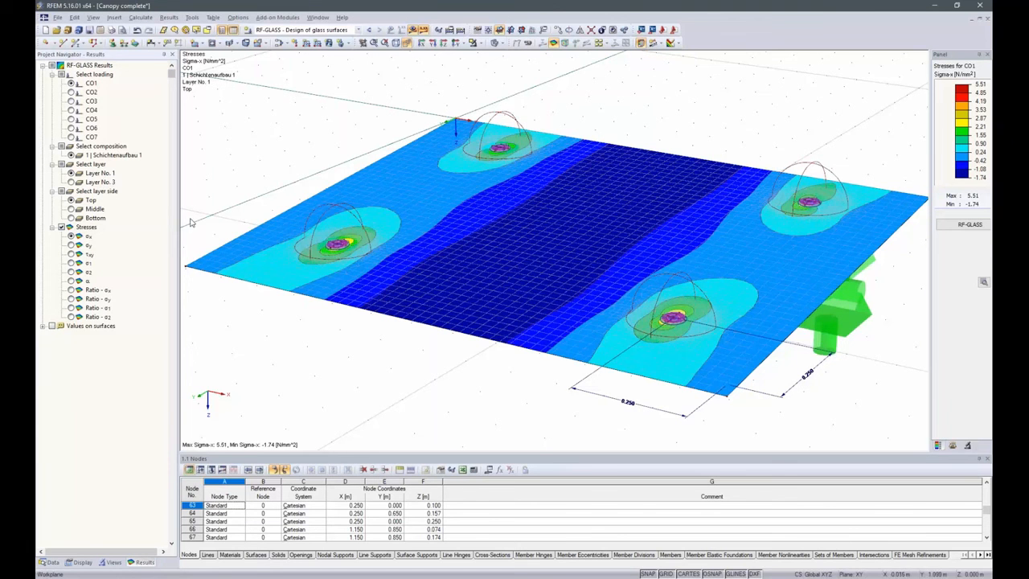
Show the Sigma-1 stress ratio for load combination CO2 on the glass pane
{"action": "left_click", "coordinate": [71, 289]}
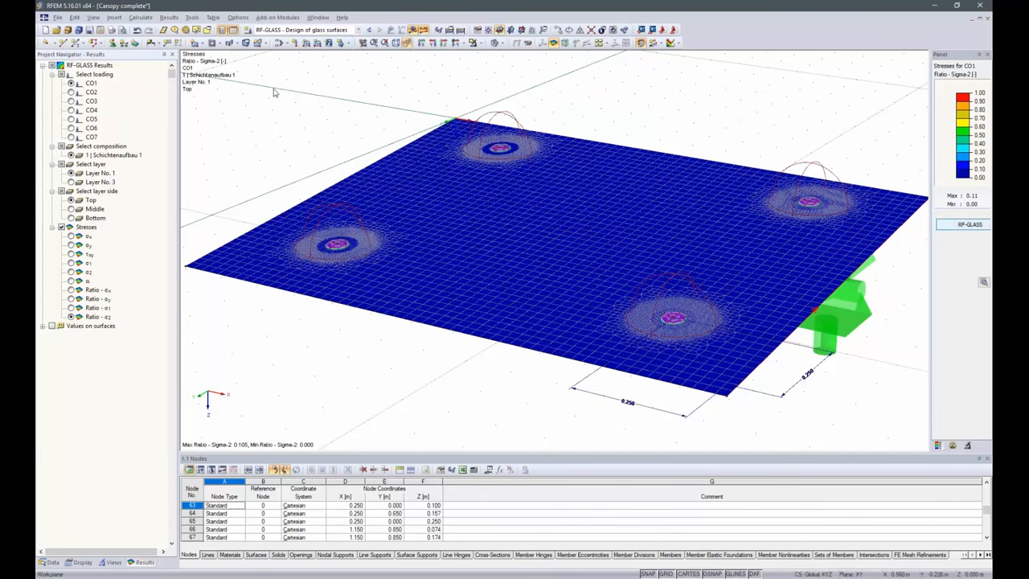
{"action": "left_click", "coordinate": [72, 93]}
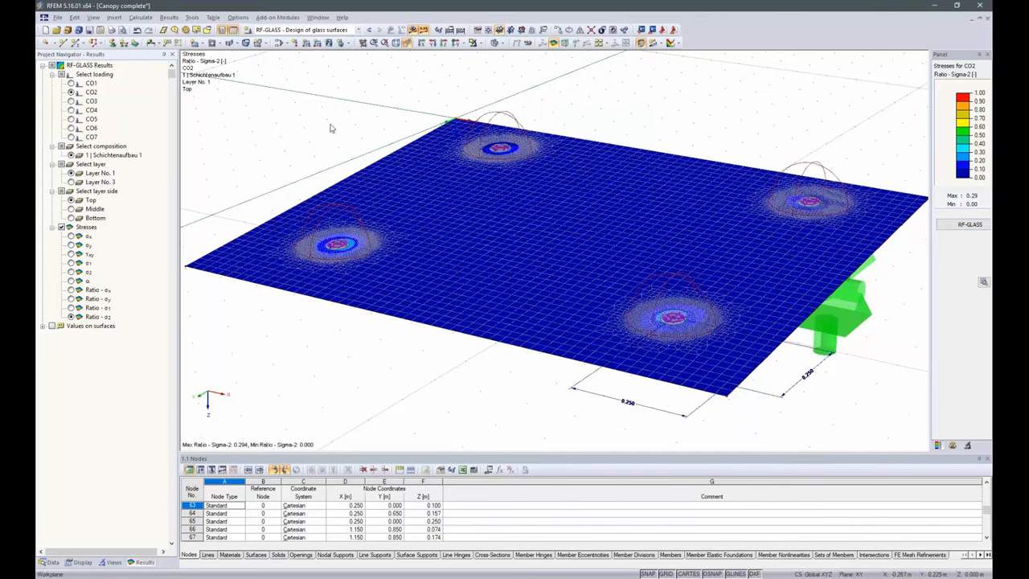
{"action": "left_click", "coordinate": [71, 308]}
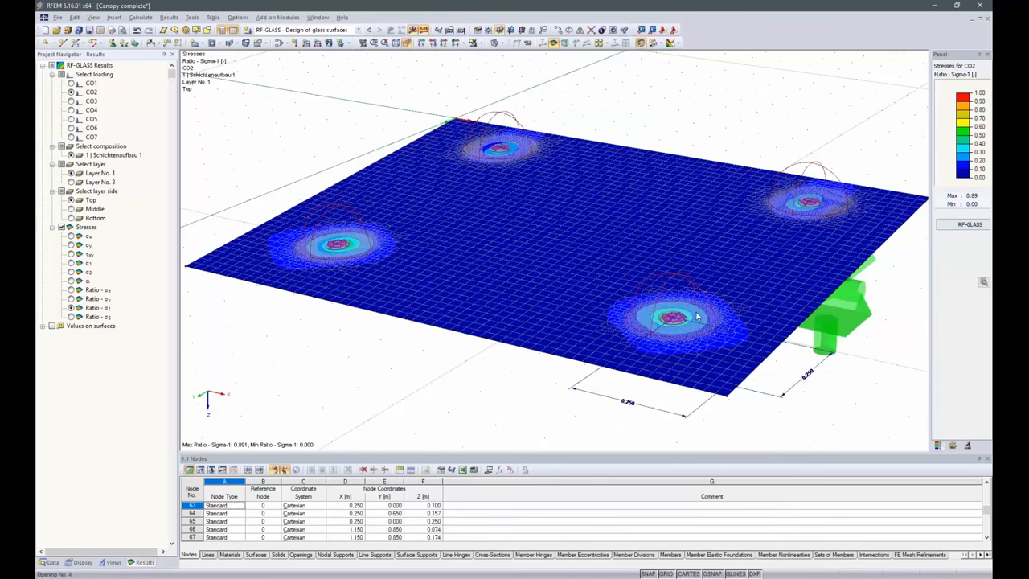
Change the model to wireframe display and examine the Sigma-1 ratio around the front support hole
{"action": "scroll", "coordinate": [687, 338], "scroll_direction": "up", "scroll_amount": 3}
{"action": "scroll", "coordinate": [659, 207], "scroll_direction": "up", "scroll_amount": 4}
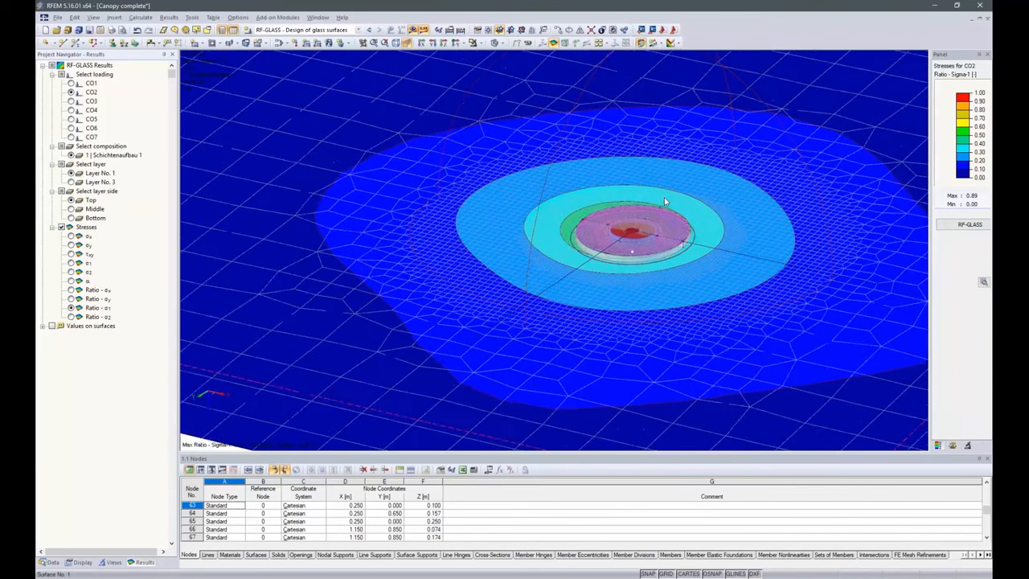
{"action": "left_click", "coordinate": [494, 43]}
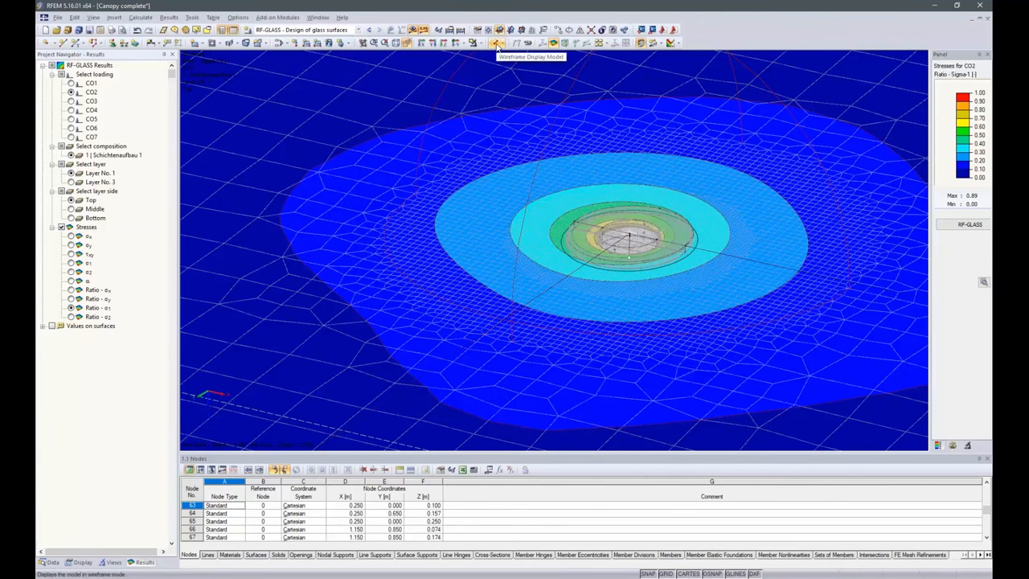
{"action": "scroll", "coordinate": [603, 242], "scroll_direction": "up", "scroll_amount": 1}
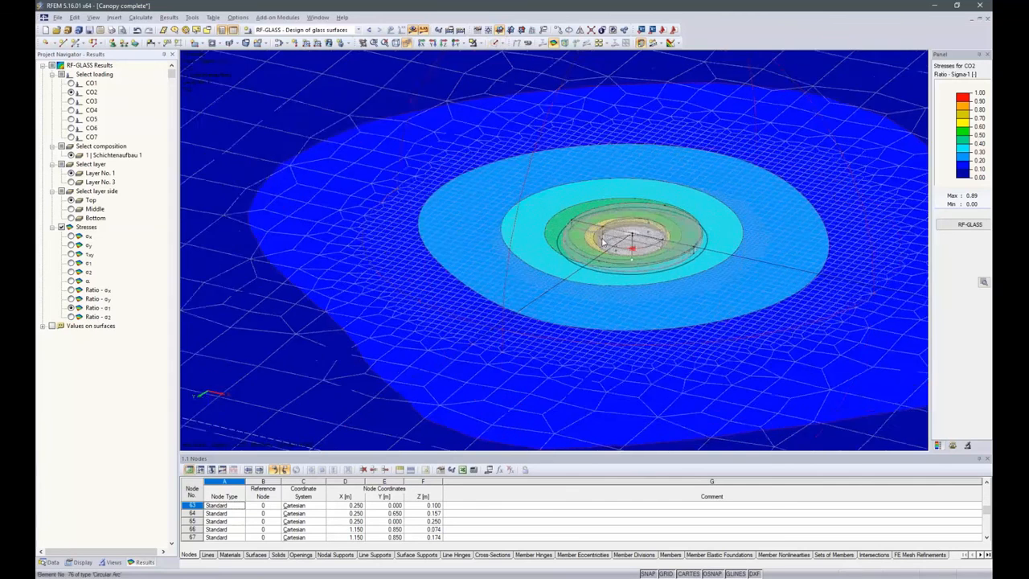
{"action": "scroll", "coordinate": [602, 242], "scroll_direction": "up", "scroll_amount": 3}
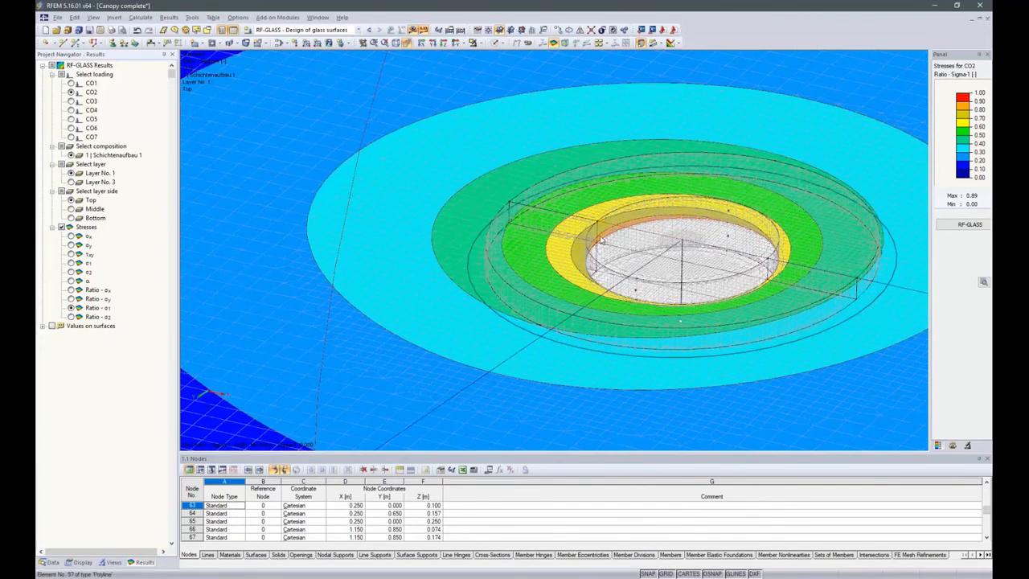
{"action": "scroll", "coordinate": [690, 254], "scroll_direction": "down", "scroll_amount": 3}
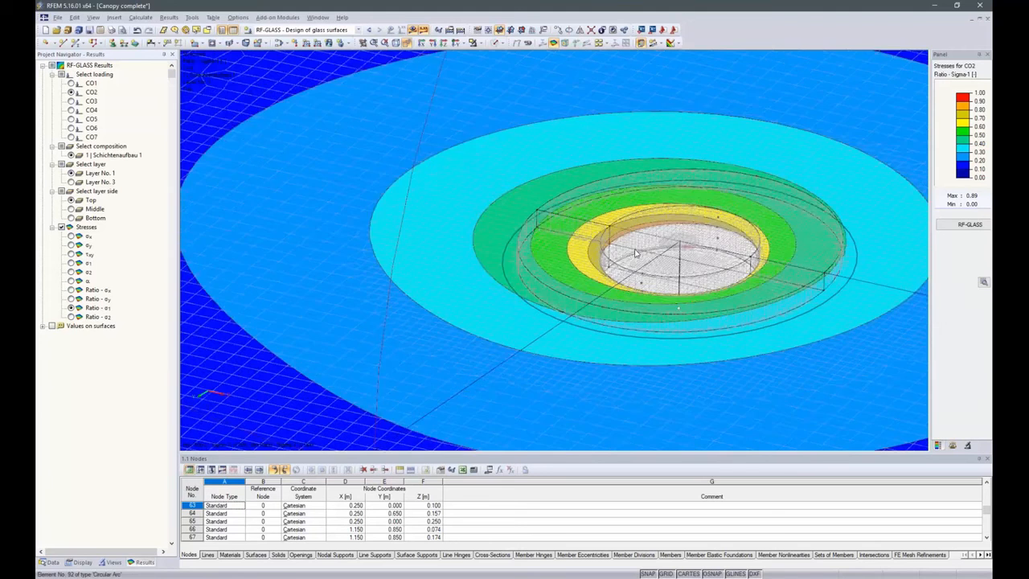
Print the current Ratio - Sigma-1 graphic to printout report PR1 at the screen view scale
{"action": "left_click", "coordinate": [114, 30]}
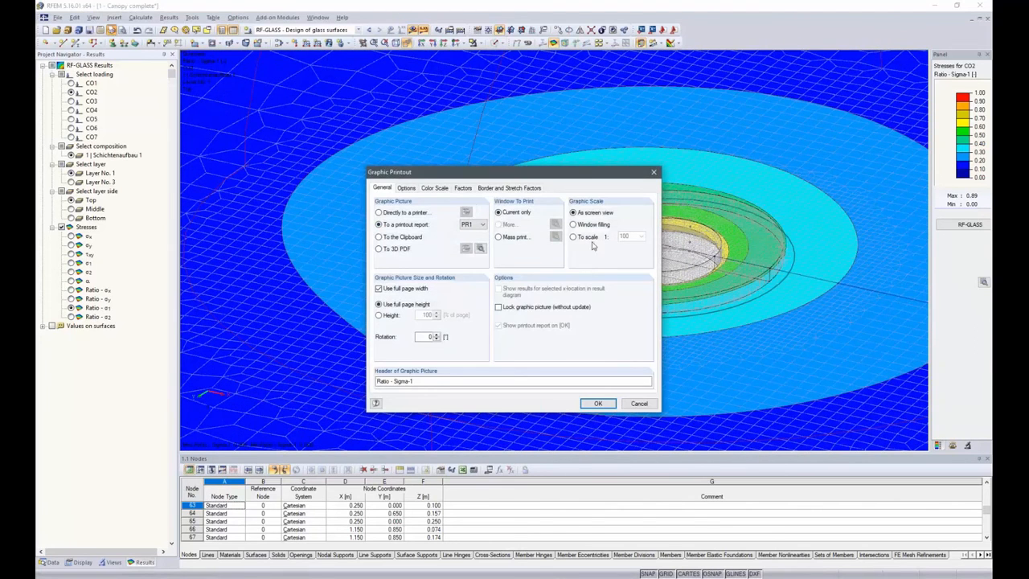
{"action": "left_click", "coordinate": [597, 403]}
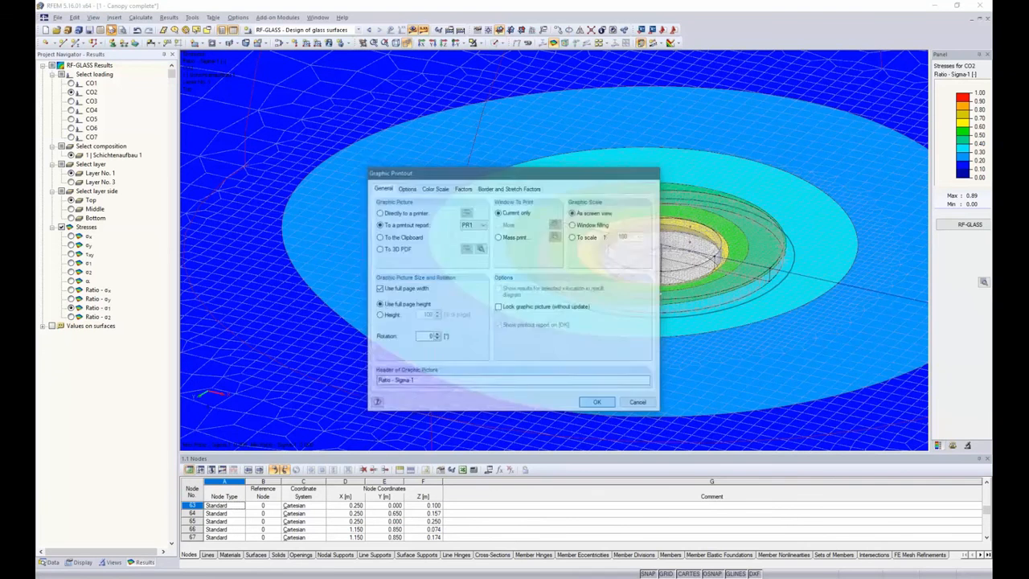
{"action": "left_click", "coordinate": [551, 326]}
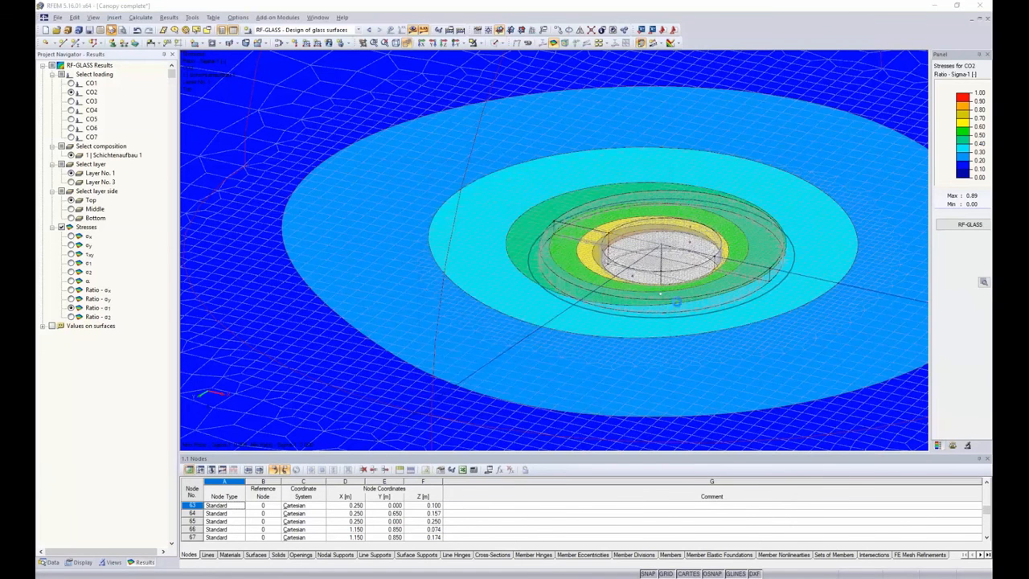
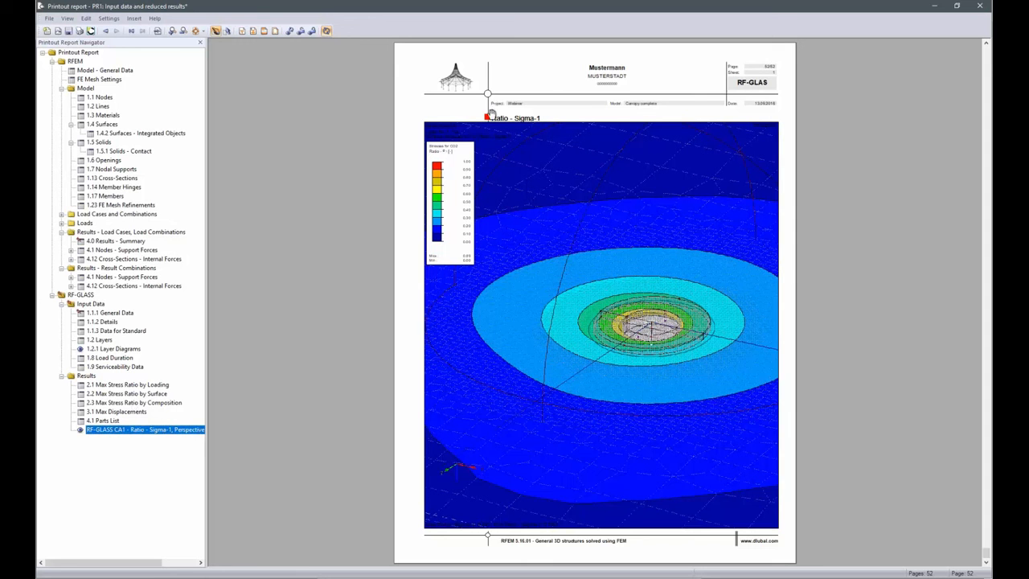
Close the printout report without saving it and return to the Sigma-1 ratio display of the whole glass canopy
{"action": "left_click", "coordinate": [980, 6]}
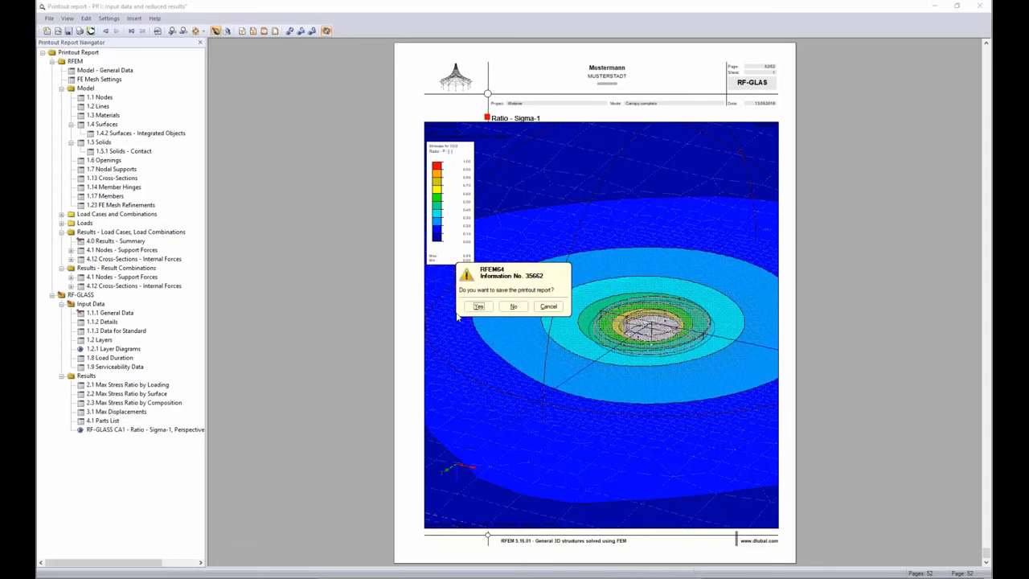
{"action": "left_click", "coordinate": [513, 307]}
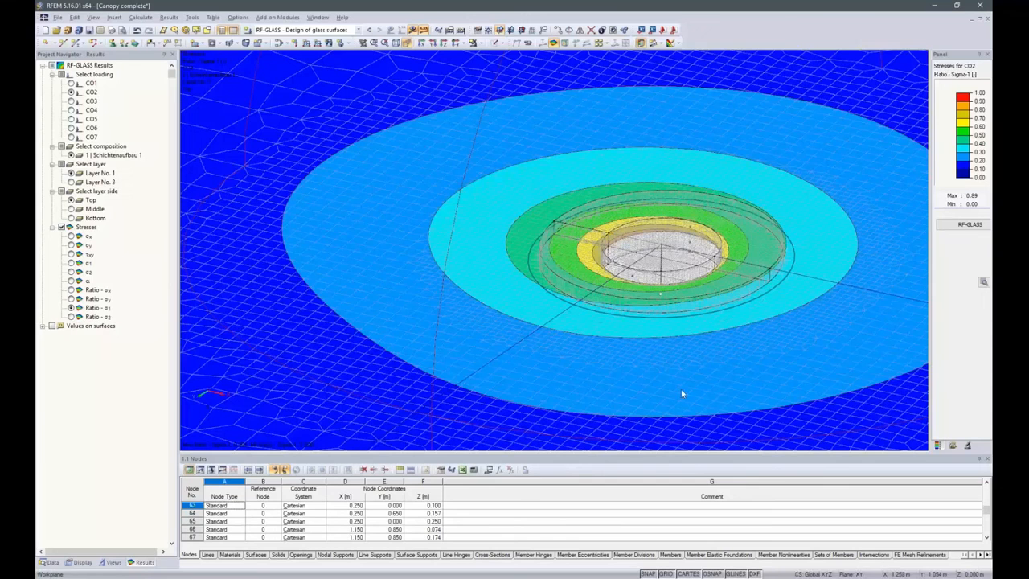
{"action": "scroll", "coordinate": [675, 351], "scroll_direction": "down", "scroll_amount": 5}
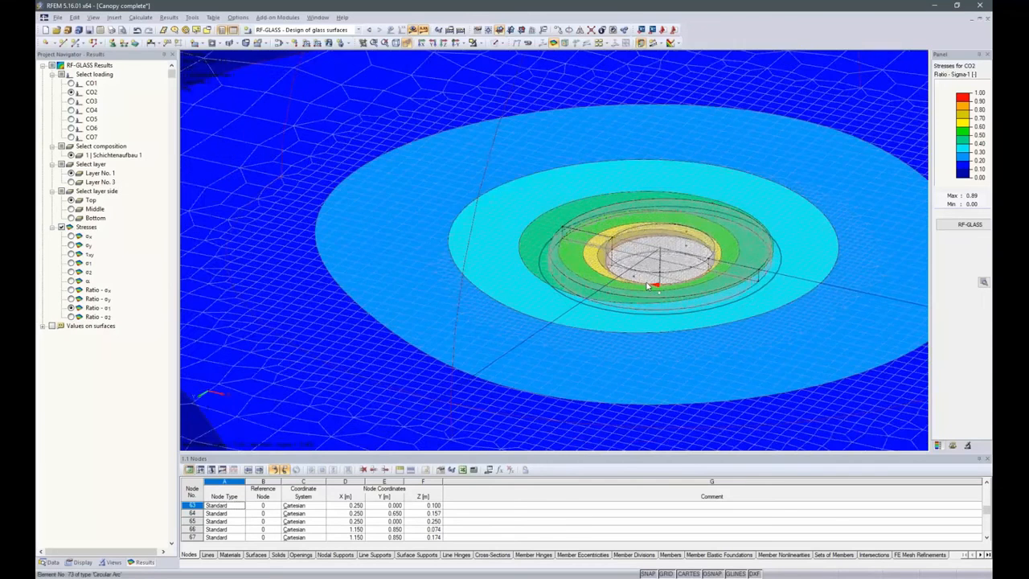
{"action": "scroll", "coordinate": [648, 286], "scroll_direction": "down", "scroll_amount": 3}
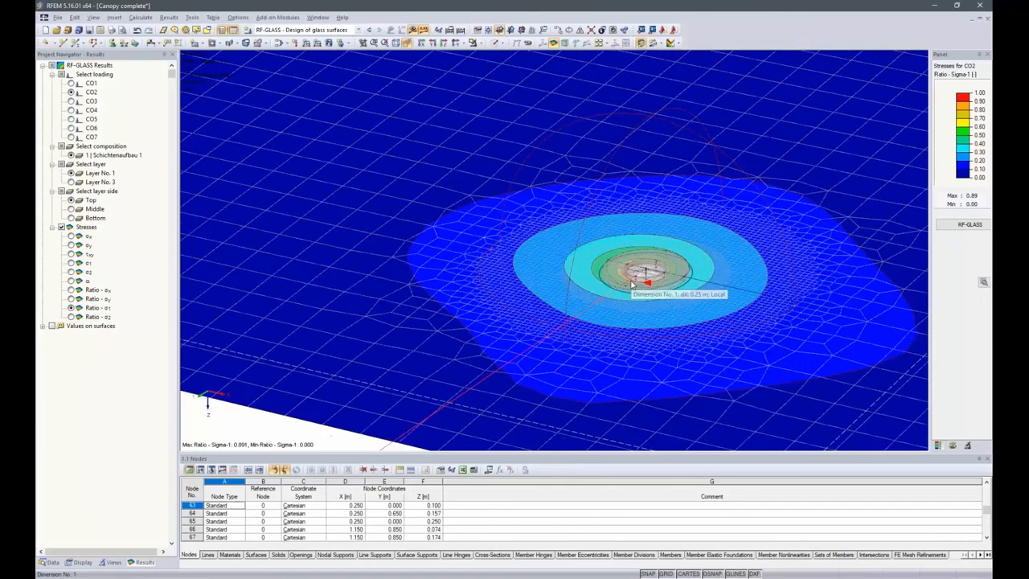
{"action": "scroll", "coordinate": [632, 283], "scroll_direction": "down", "scroll_amount": 3}
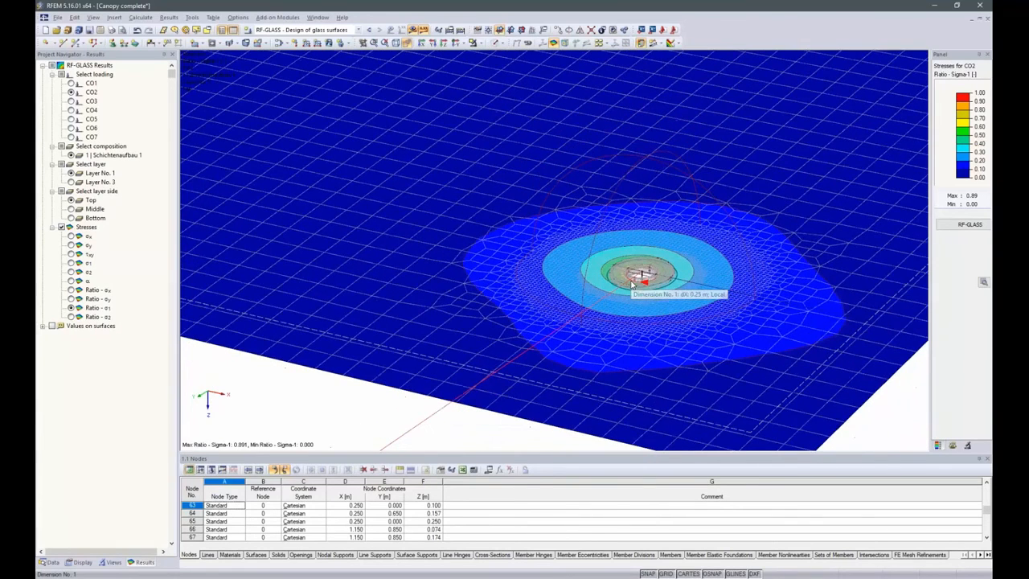
{"action": "scroll", "coordinate": [632, 282], "scroll_direction": "down", "scroll_amount": 3}
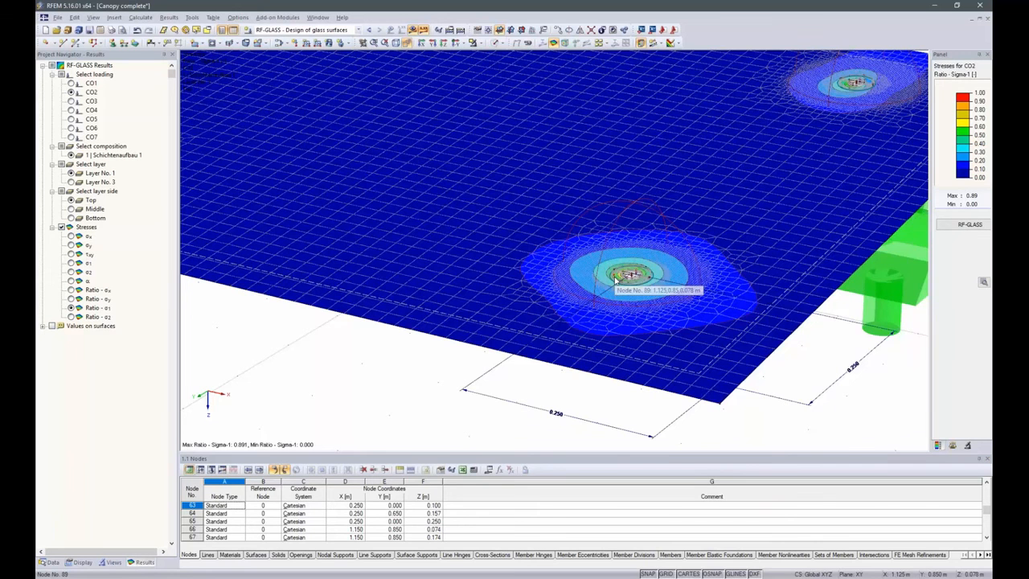
{"action": "scroll", "coordinate": [482, 241], "scroll_direction": "down", "scroll_amount": 5}
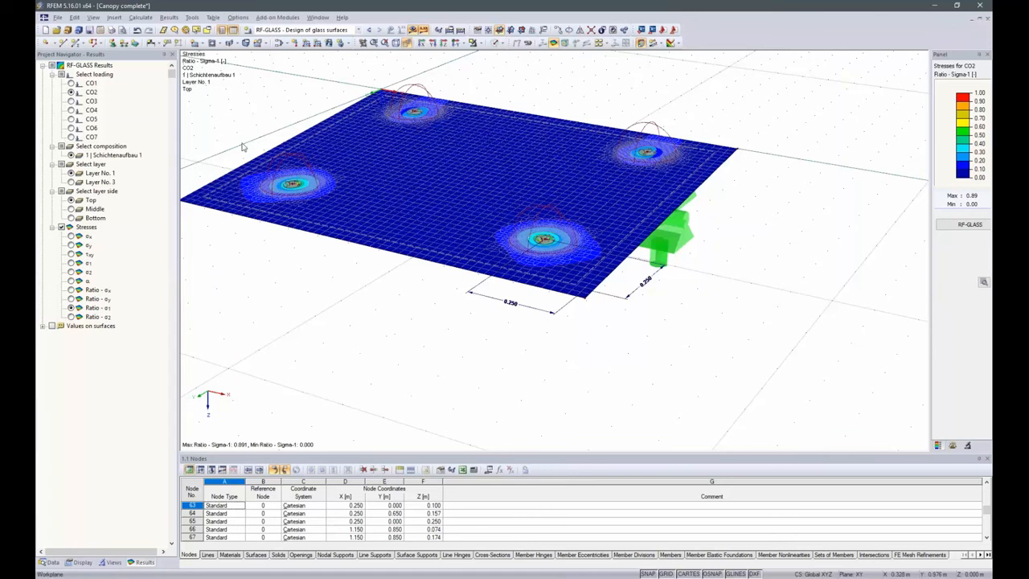
Create a new 3D model named "Insulating Glass Pane" in the Webinar project
{"action": "left_click", "coordinate": [55, 30]}
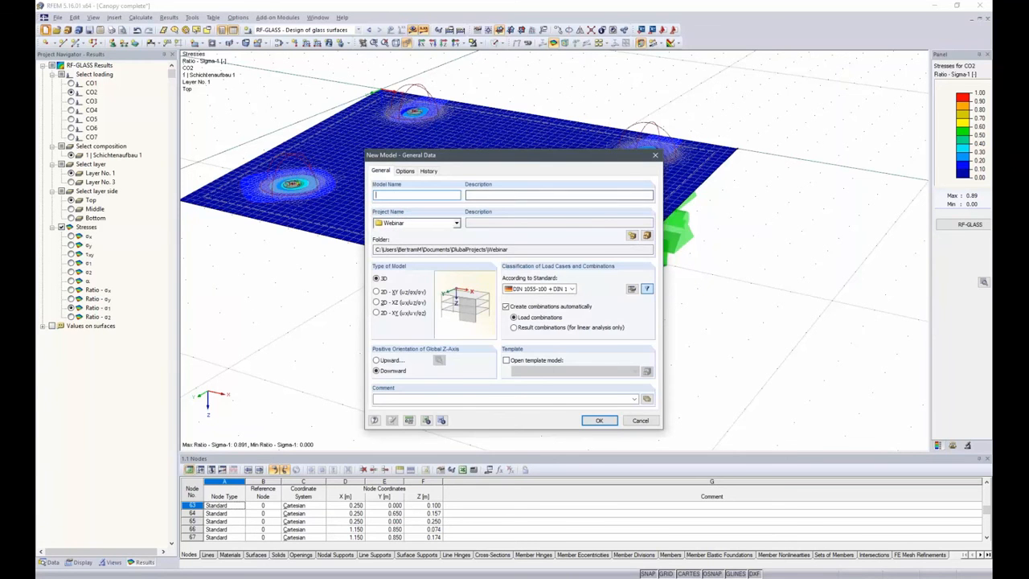
{"action": "type", "text": "Insulating Glass"}
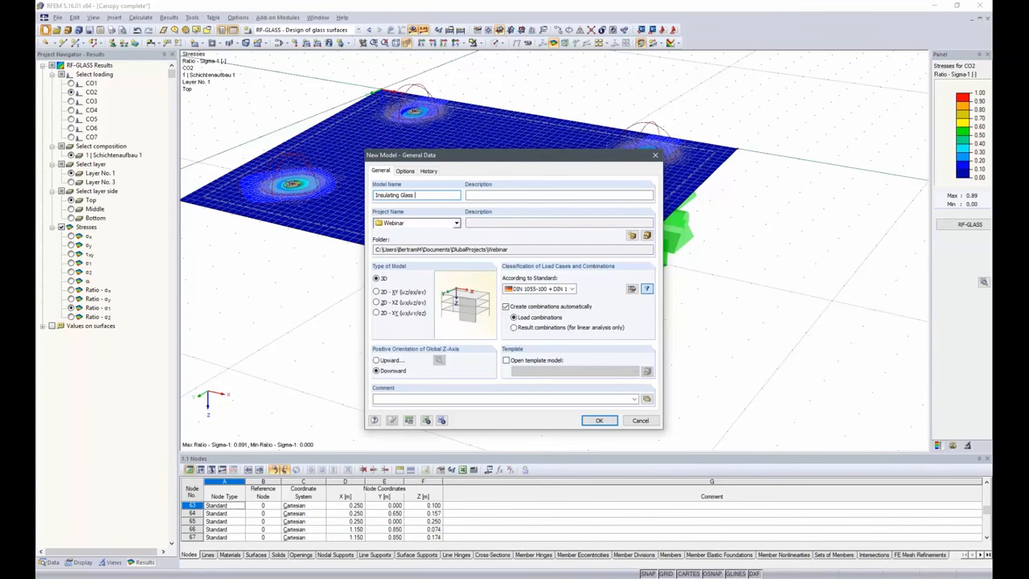
{"action": "type", "text": "Pane"}
{"action": "left_click", "coordinate": [601, 420]}
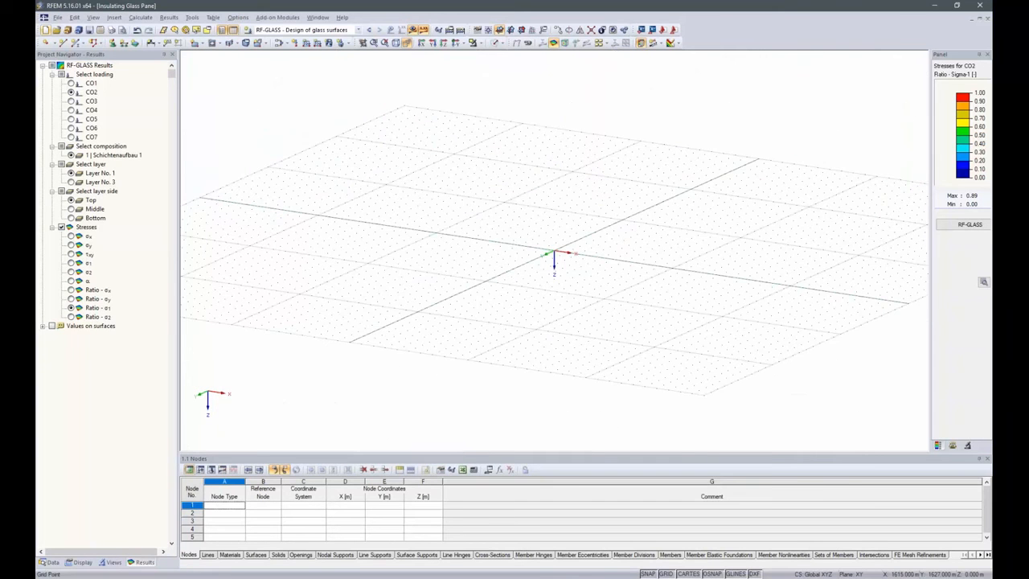
Set the XZ plane as the current work plane
{"action": "left_click", "coordinate": [523, 32]}
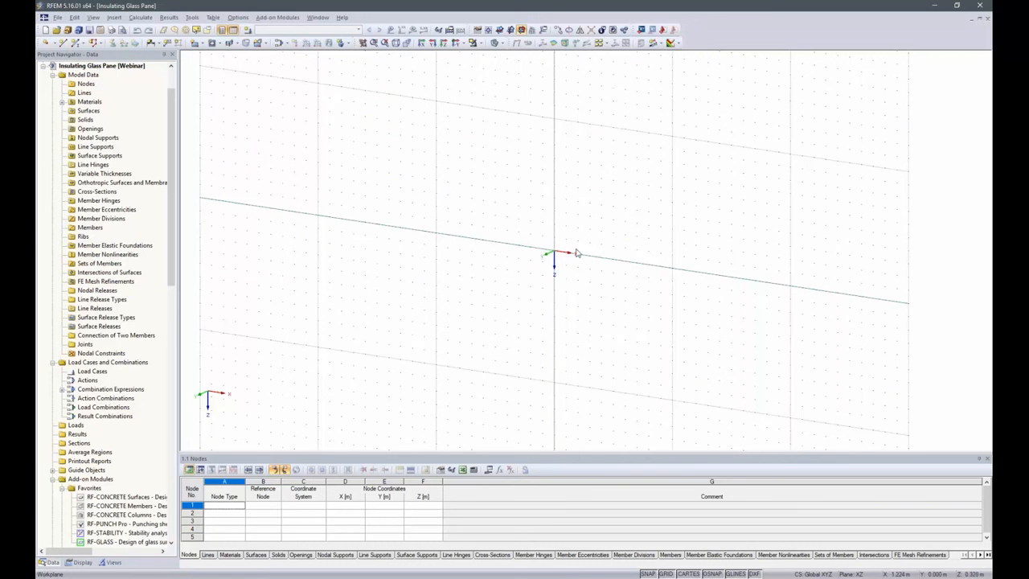
{"action": "scroll", "coordinate": [576, 241], "scroll_direction": "up", "scroll_amount": 3}
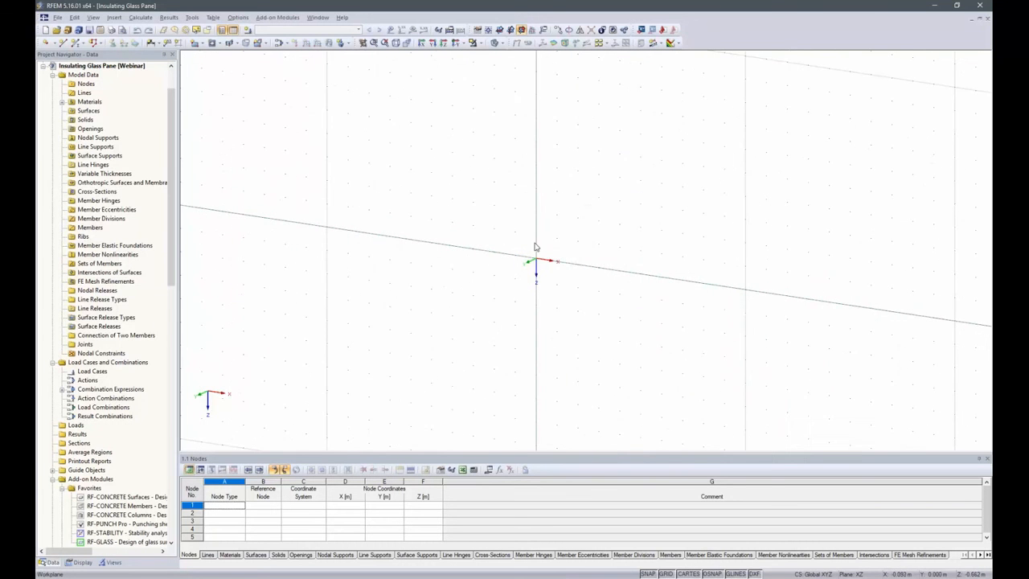
{"action": "middle_click_drag", "start_coordinate": [533, 266], "coordinate": [628, 261], "text": "ctrl"}
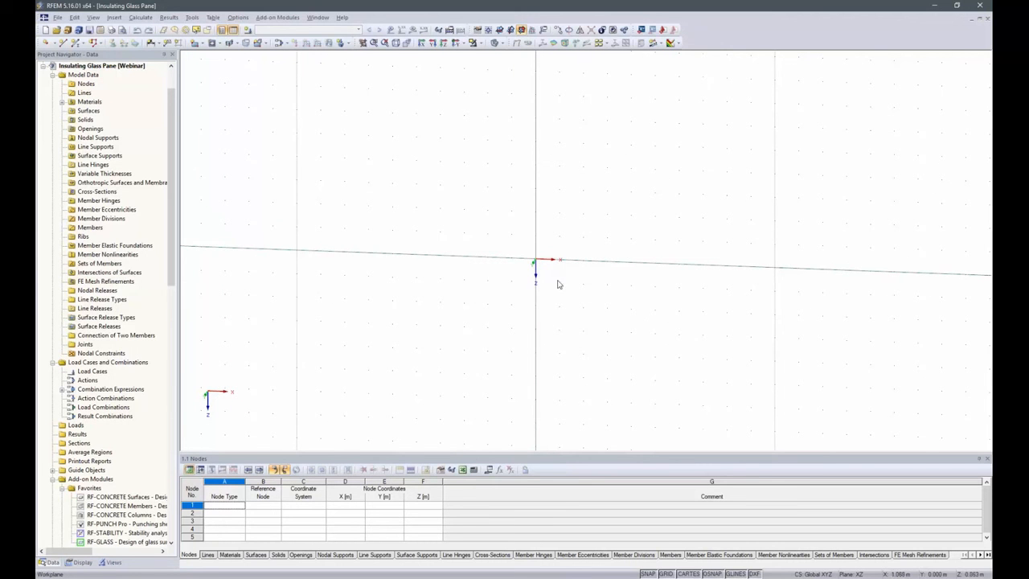
{"action": "scroll", "coordinate": [537, 255], "scroll_direction": "up", "scroll_amount": 1}
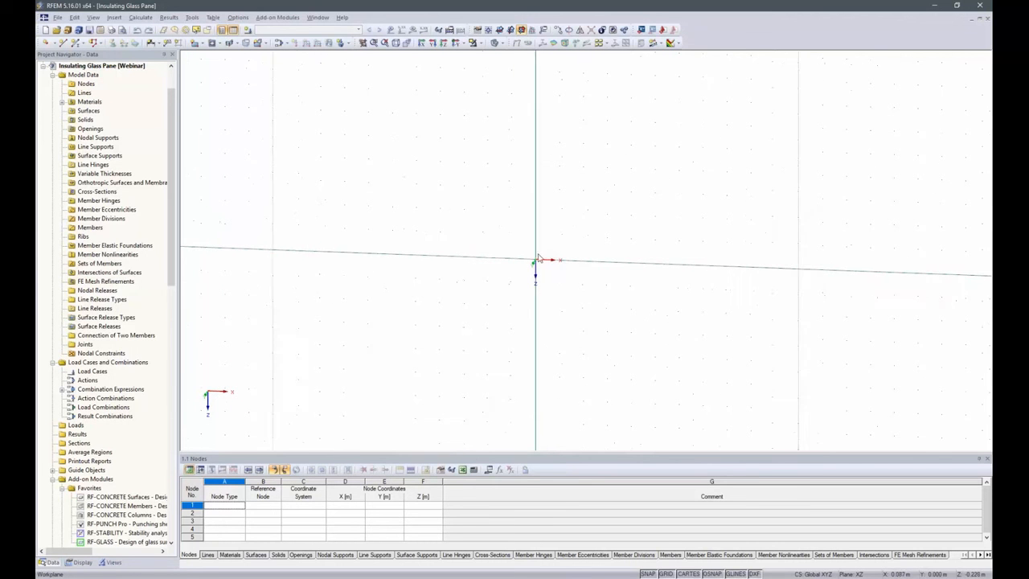
{"action": "scroll", "coordinate": [538, 257], "scroll_direction": "up", "scroll_amount": 1}
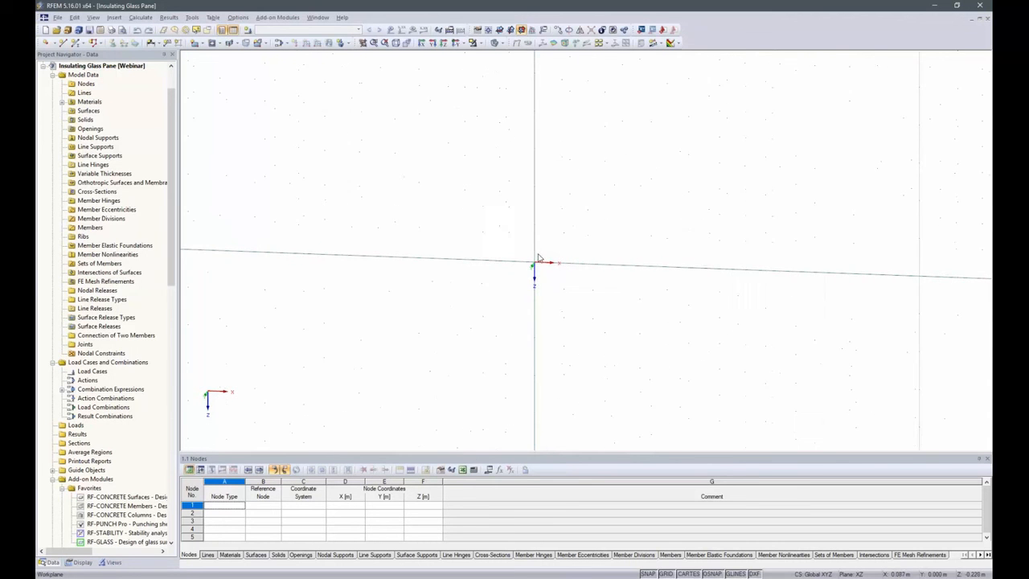
Define node 1 as a standard Cartesian node at X 0.000, Y 0.000, Z 0.000 m
{"action": "left_click", "coordinate": [239, 507]}
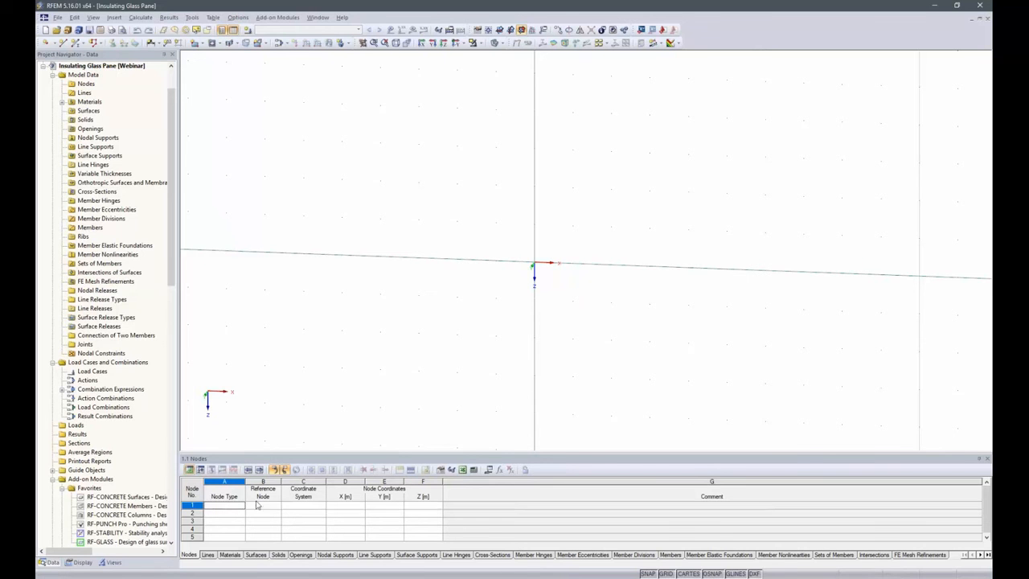
{"action": "left_click", "coordinate": [359, 505]}
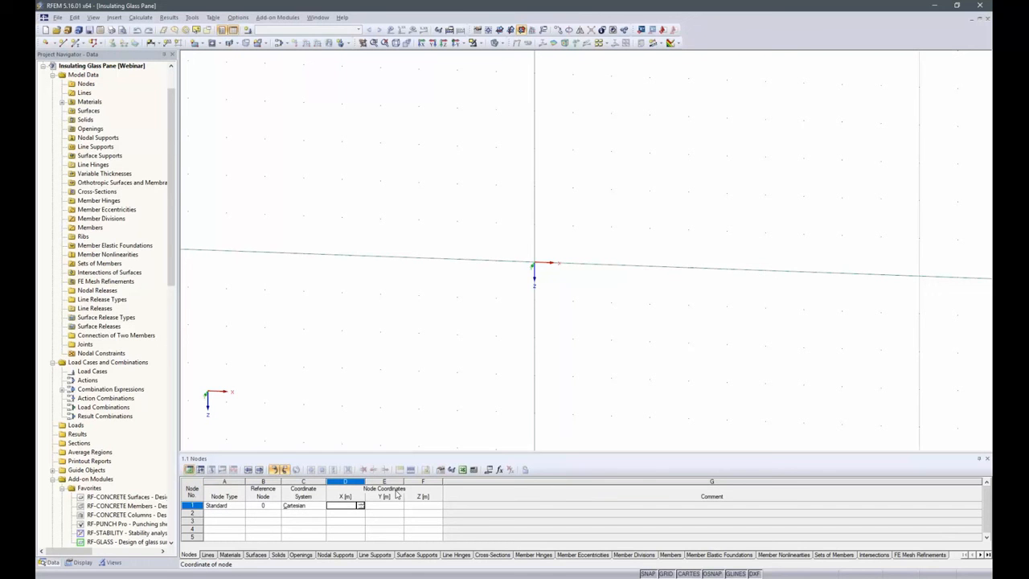
{"action": "type", "text": "0.0"}
{"action": "key", "text": "Tab"}
{"action": "key", "text": "Tab"}
{"action": "key", "text": "Tab"}
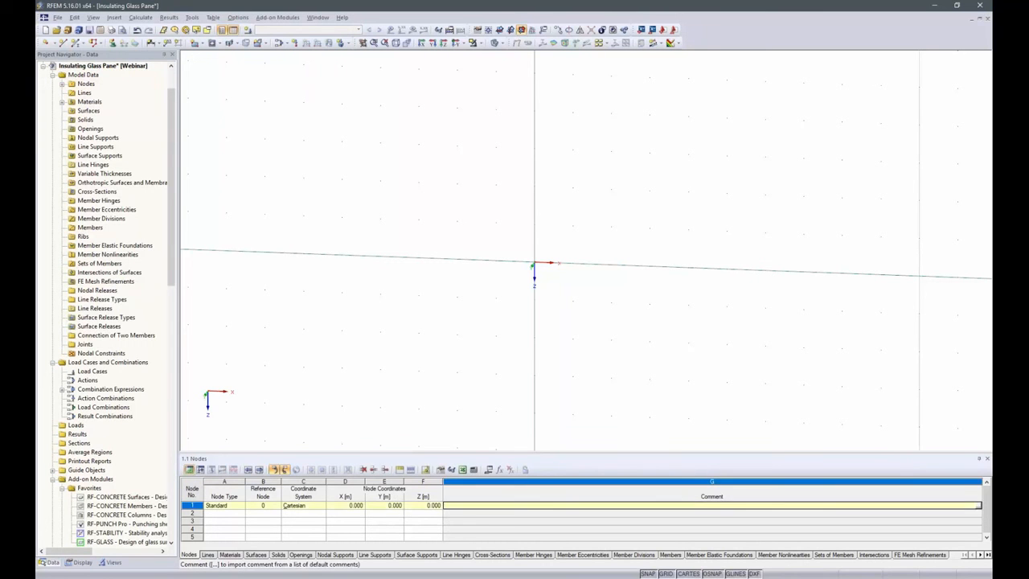
Define node 2 at X 0.885, Y 0.000, Z 1.385 m
{"action": "key", "text": "Tab"}
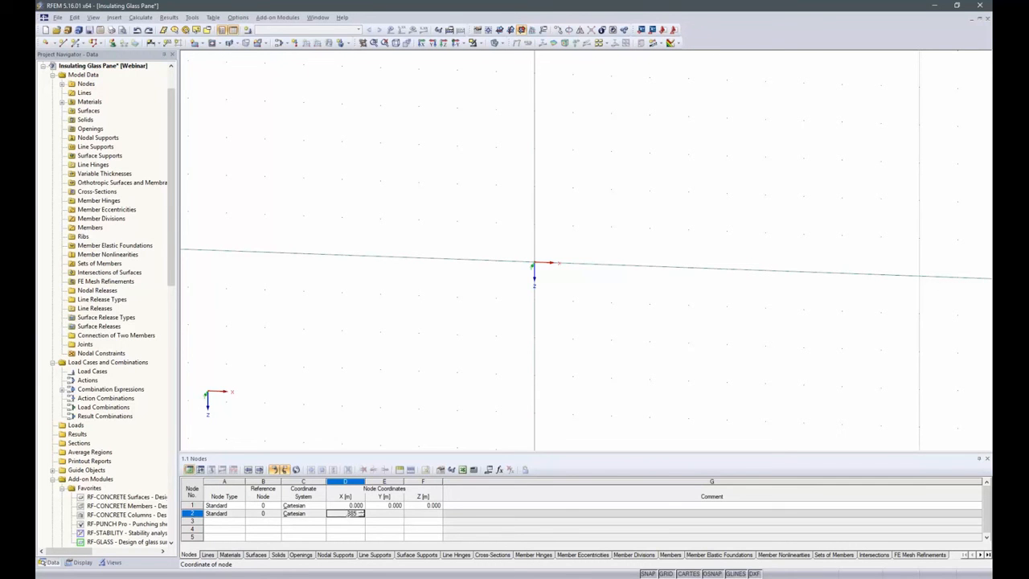
{"action": "left_click", "coordinate": [390, 514]}
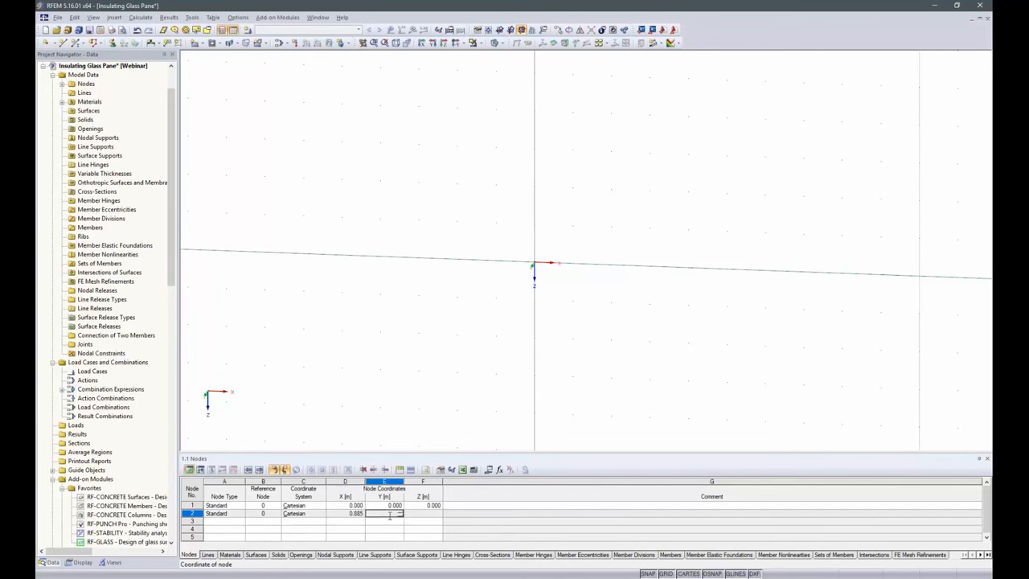
{"action": "type", "text": "1"}
{"action": "key", "text": "Tab"}
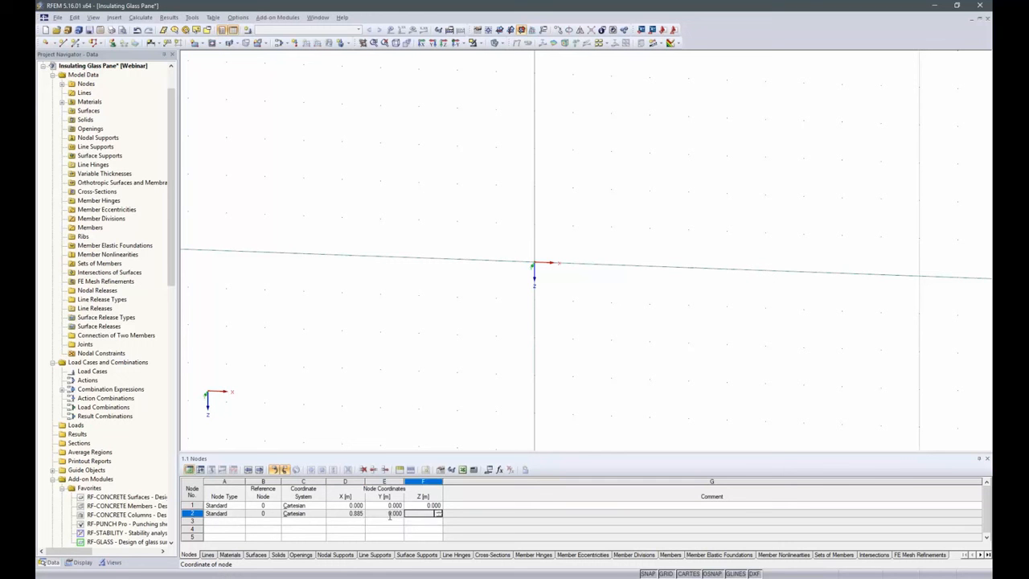
{"action": "type", "text": "1.385"}
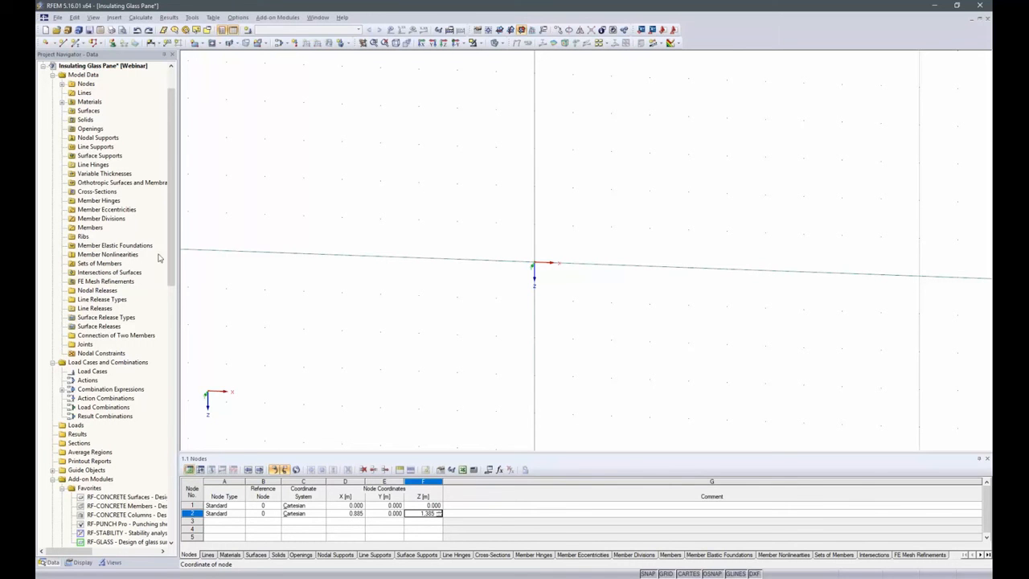
{"action": "key", "text": "Return"}
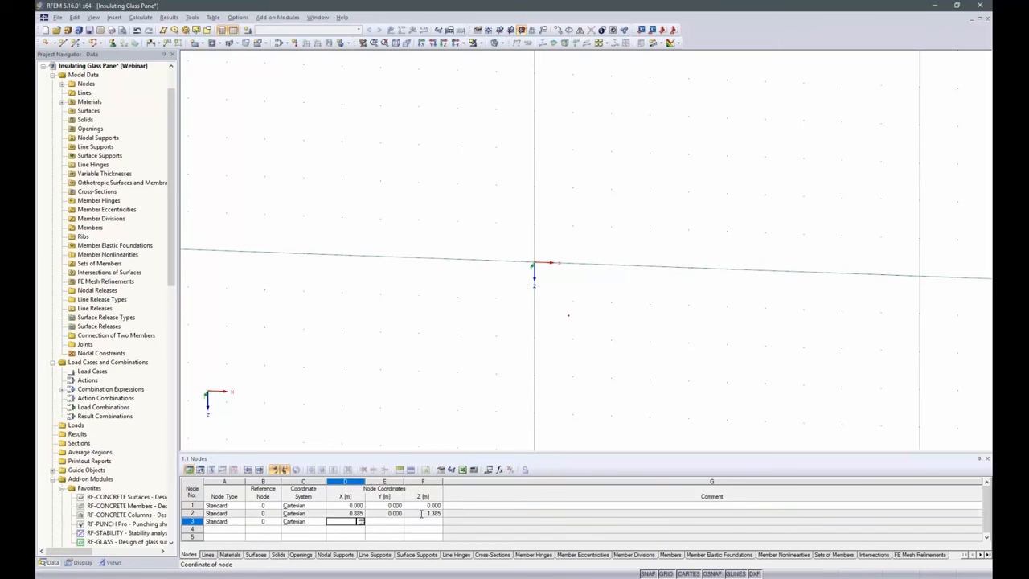
Change the Z coordinate of node 2 to -1.385 m
{"action": "left_click", "coordinate": [421, 513]}
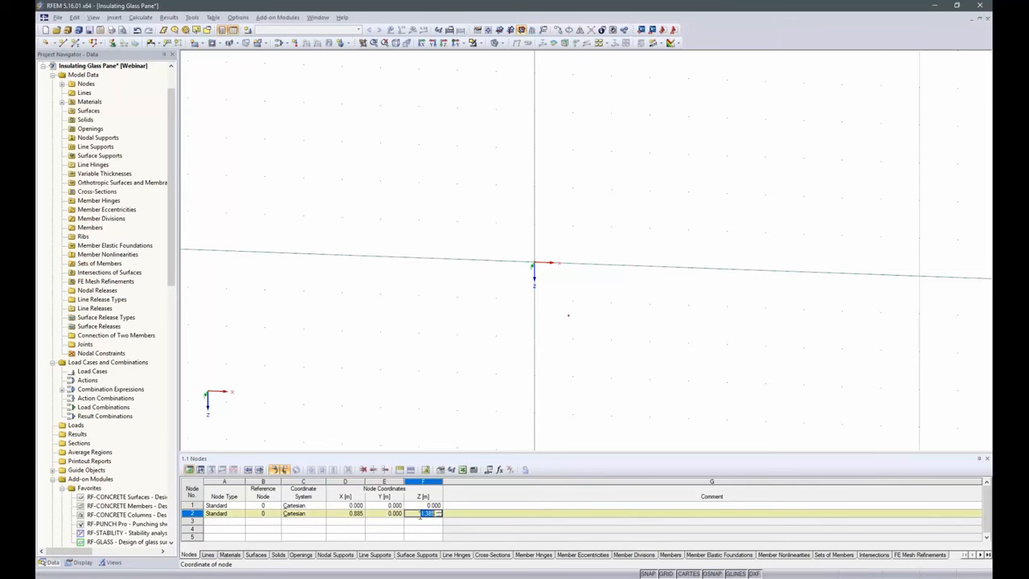
{"action": "type", "text": "-1.385"}
{"action": "key", "text": "Return"}
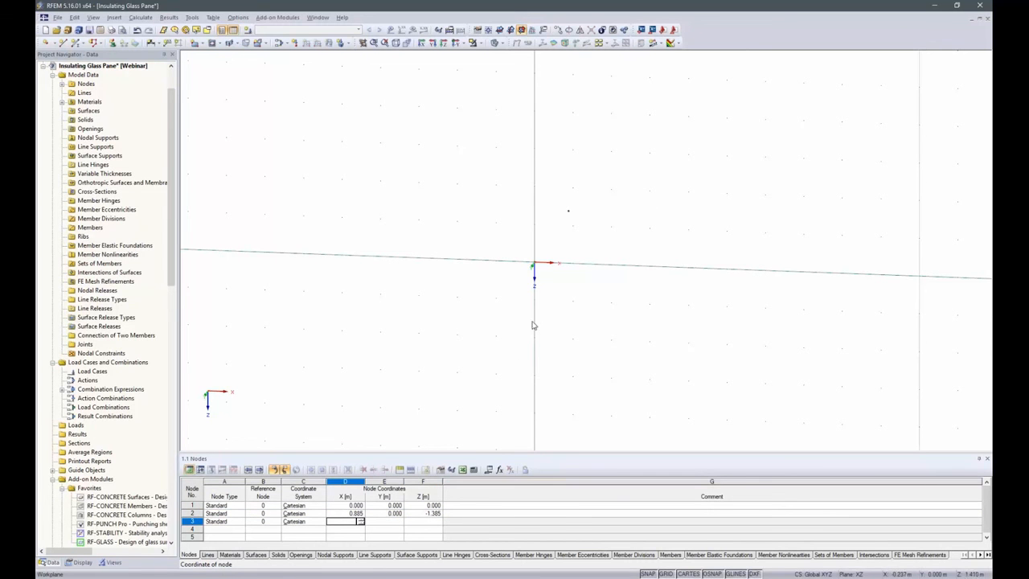
Create a rectangular surface spanning diagonally from node 1 to node 2, with Concrete C30/37 and a constant thickness of 180 mm
{"action": "scroll", "coordinate": [555, 201], "scroll_direction": "up", "scroll_amount": 5}
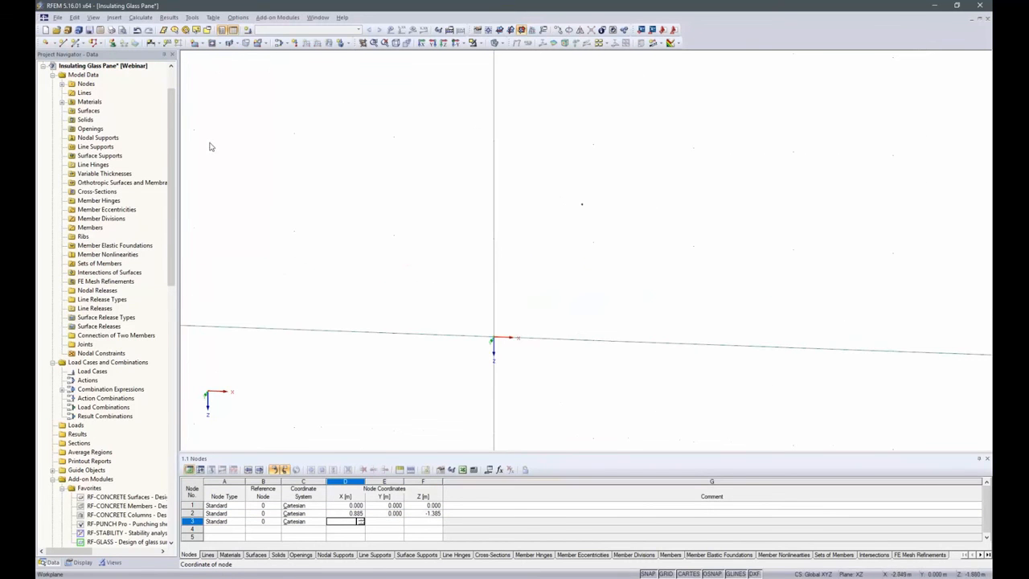
{"action": "left_click", "coordinate": [198, 45]}
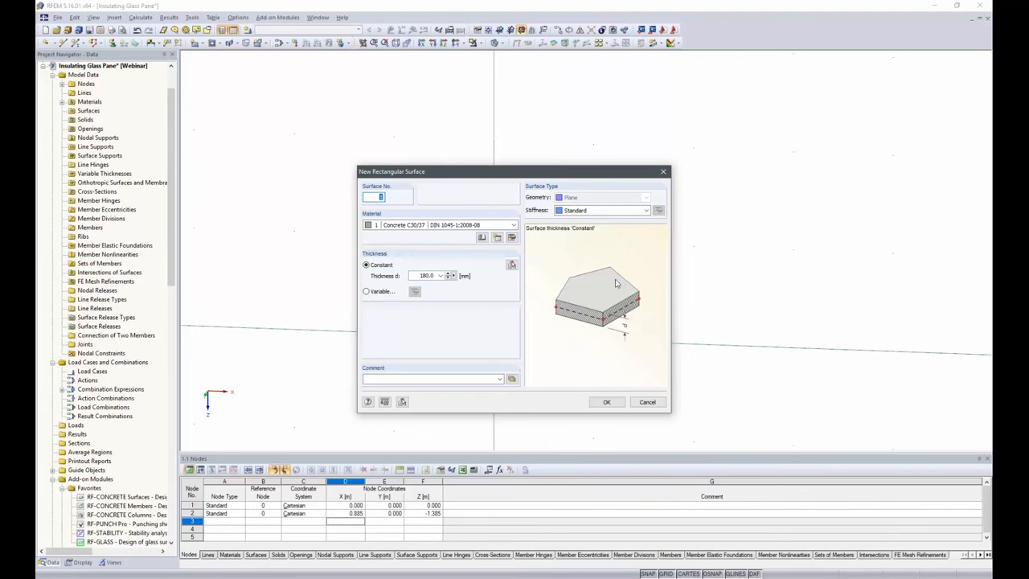
{"action": "left_click", "coordinate": [608, 404]}
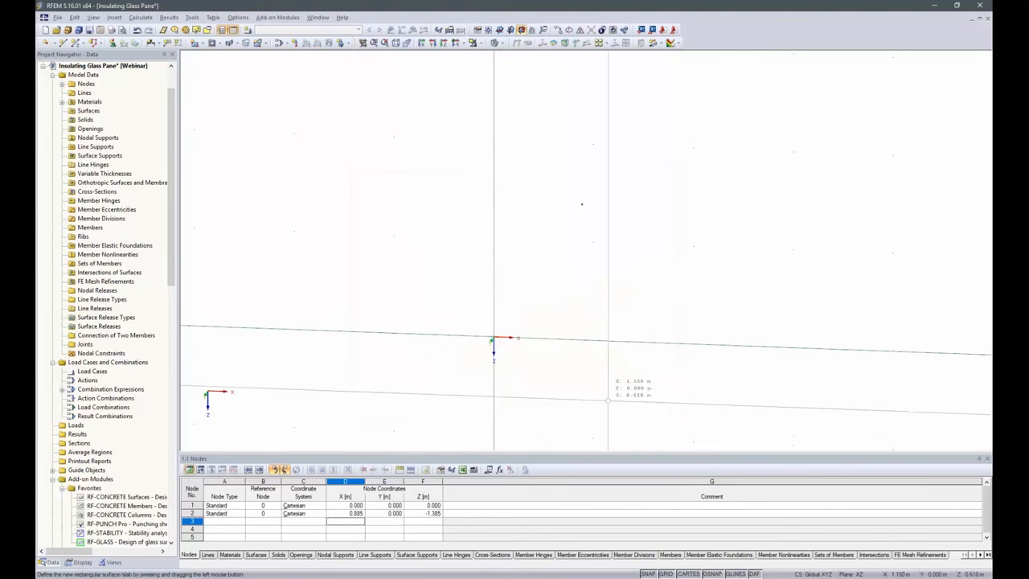
{"action": "left_click_drag", "start_coordinate": [492, 337], "coordinate": [583, 202]}
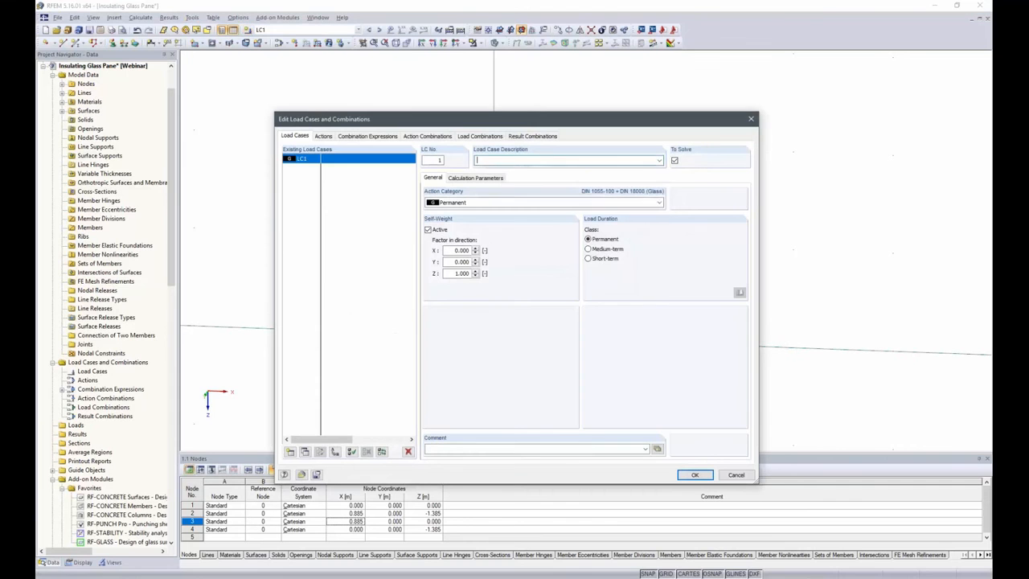
Describe load case LC1 as Self-weight and add load case LC2 described as Wind
{"action": "left_click", "coordinate": [622, 160]}
{"action": "left_click", "coordinate": [554, 170]}
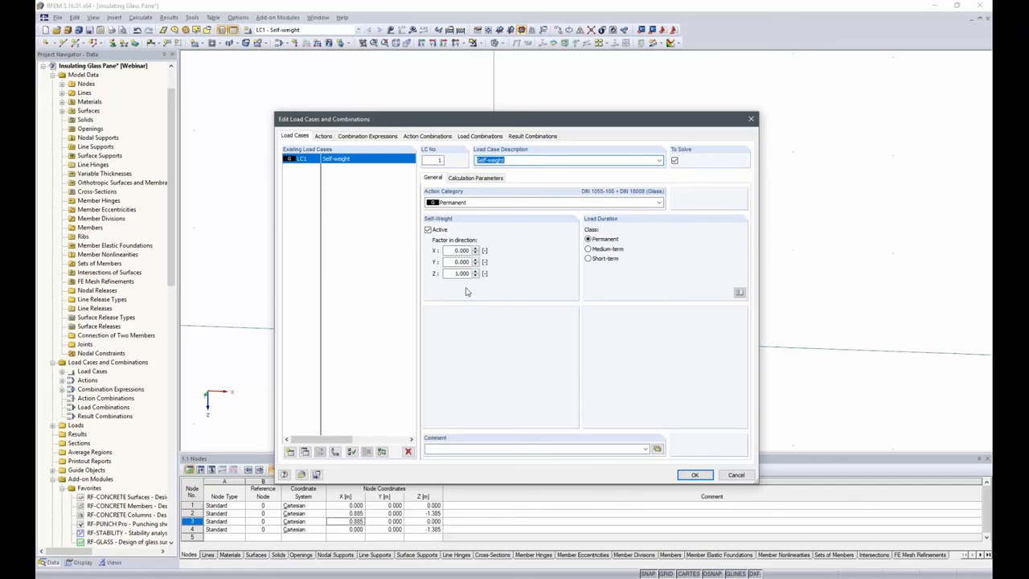
{"action": "left_click", "coordinate": [291, 452]}
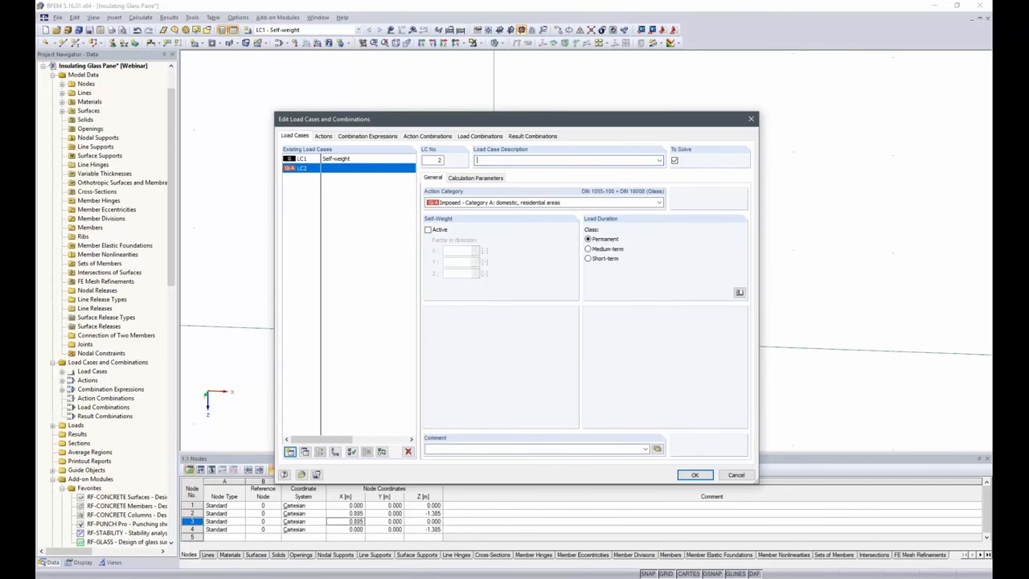
{"action": "left_click", "coordinate": [660, 161]}
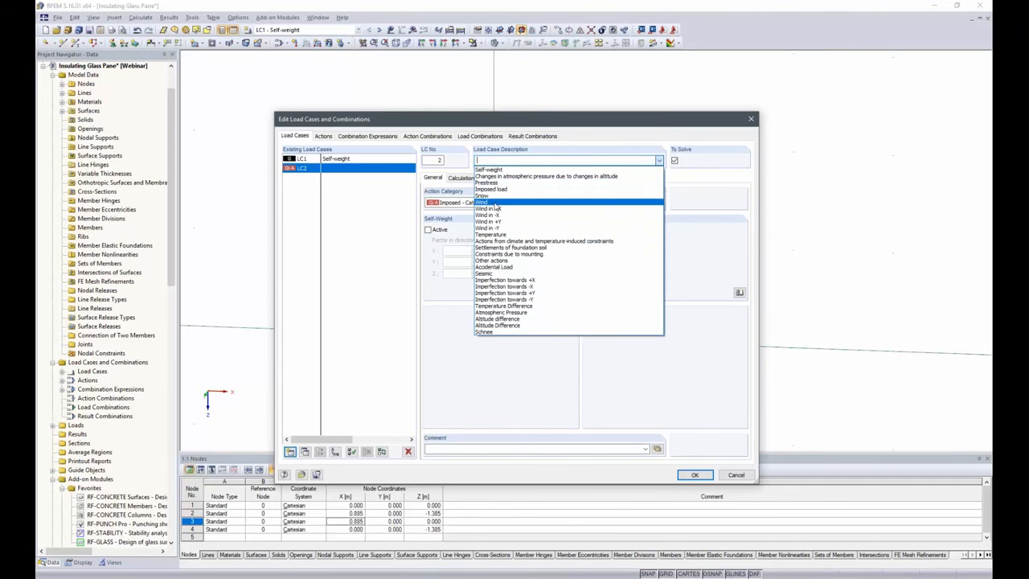
{"action": "left_click", "coordinate": [498, 208]}
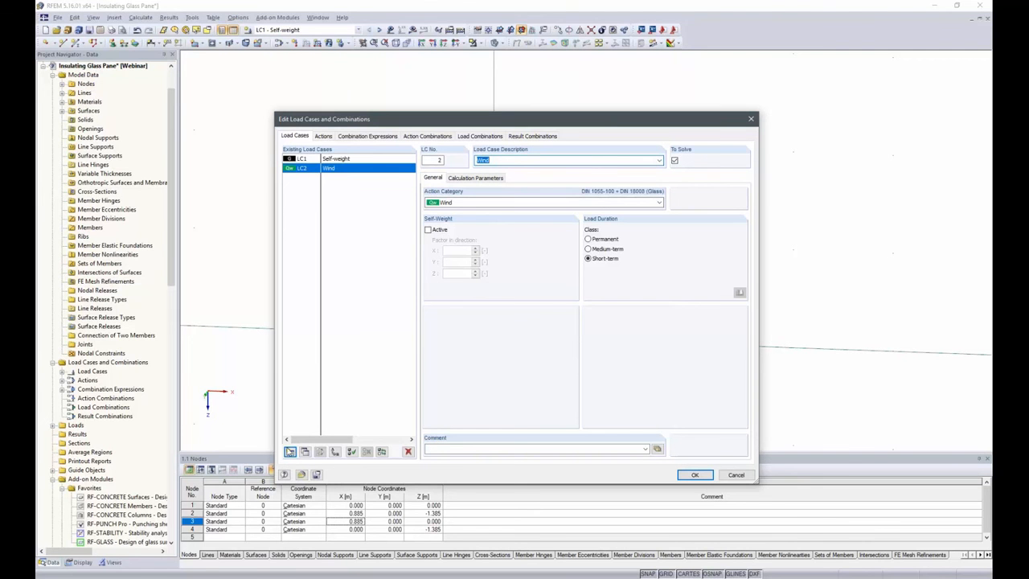
Add load case LC3 described as Altitude Difference with the Permanent action category
{"action": "left_click", "coordinate": [290, 451]}
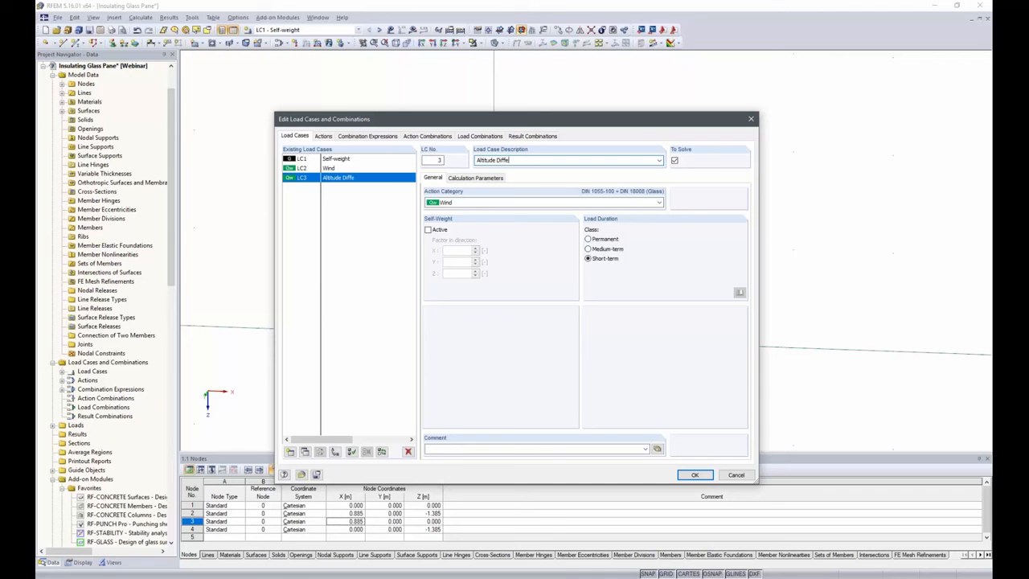
{"action": "type", "text": "rence"}
{"action": "left_click", "coordinate": [660, 201]}
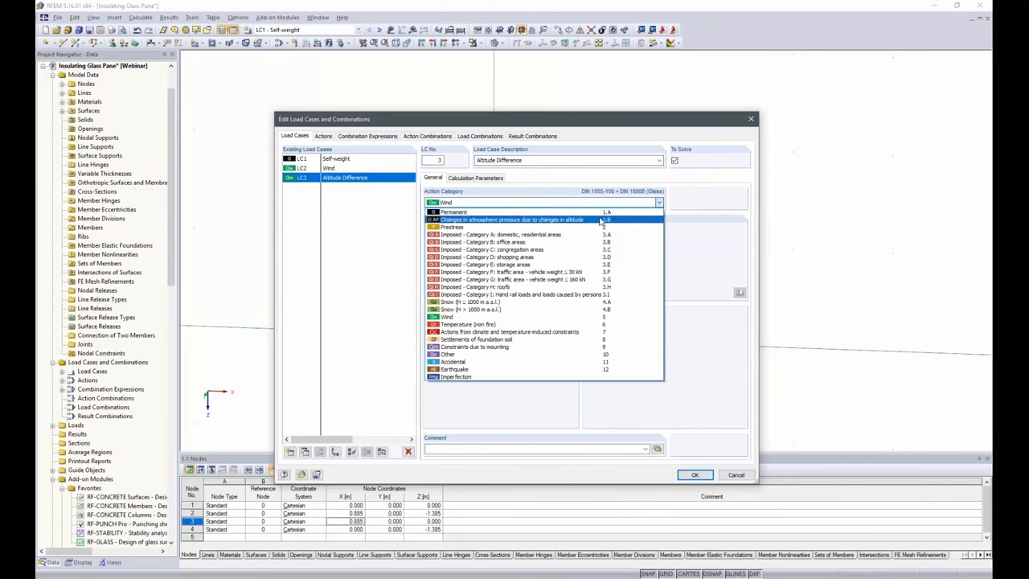
{"action": "left_click", "coordinate": [598, 212]}
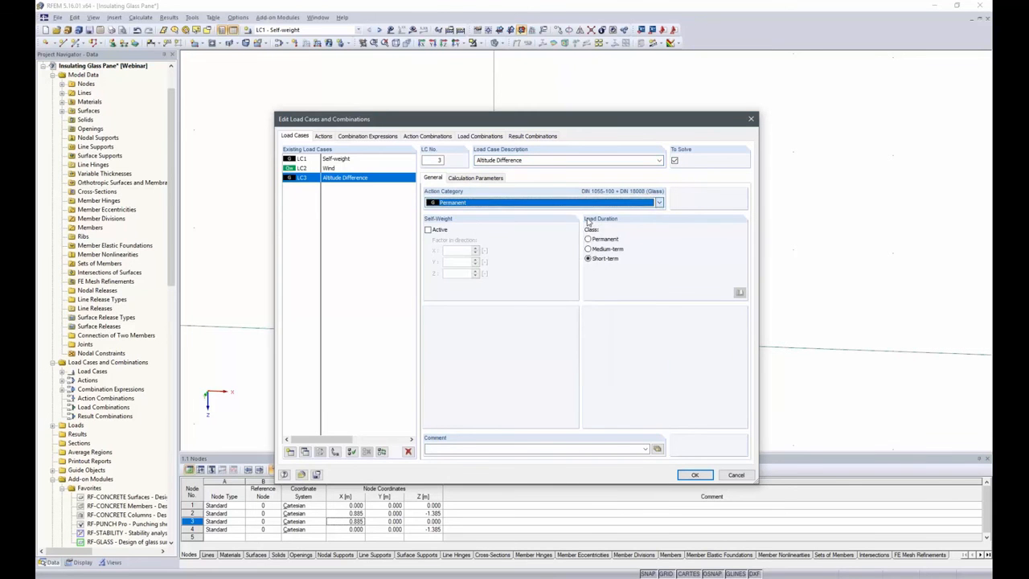
Add load case LC4 described as Atmospheric Pressure with the action category Temperature (non fire)
{"action": "left_click", "coordinate": [290, 452]}
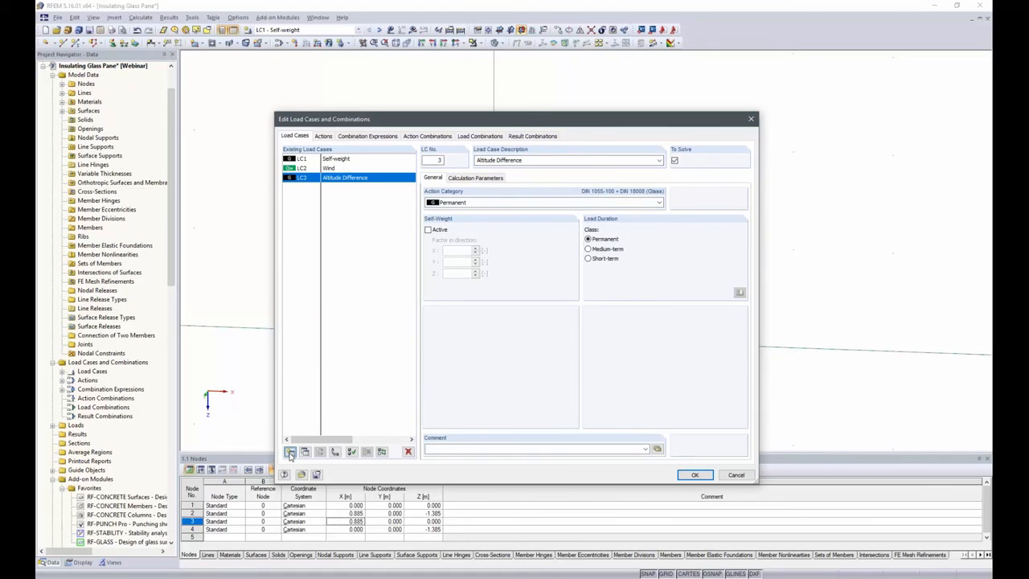
{"action": "left_click", "coordinate": [658, 162]}
{"action": "left_click", "coordinate": [543, 162]}
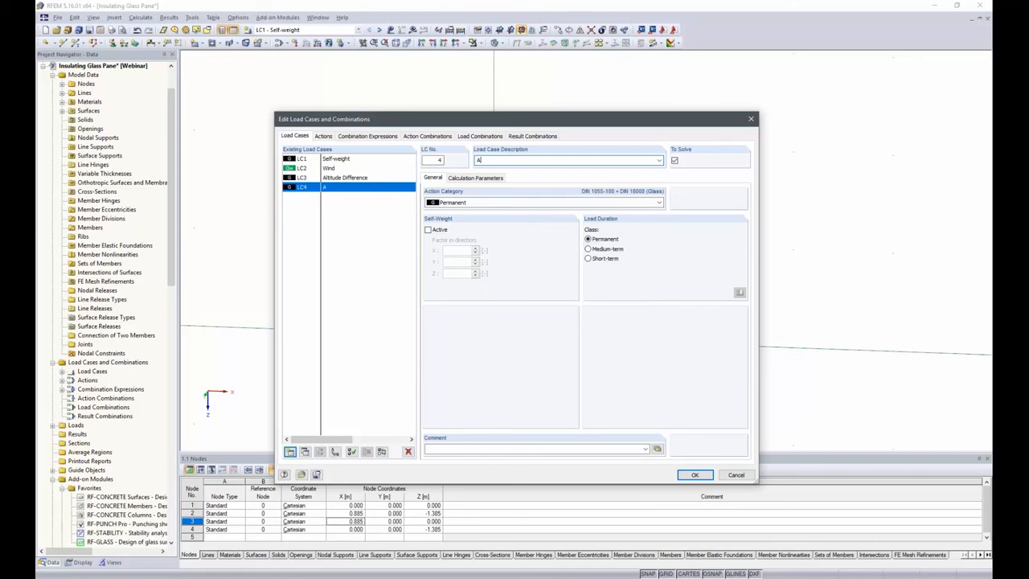
{"action": "type", "text": "Atmospheric Pressure"}
{"action": "left_click", "coordinate": [658, 202]}
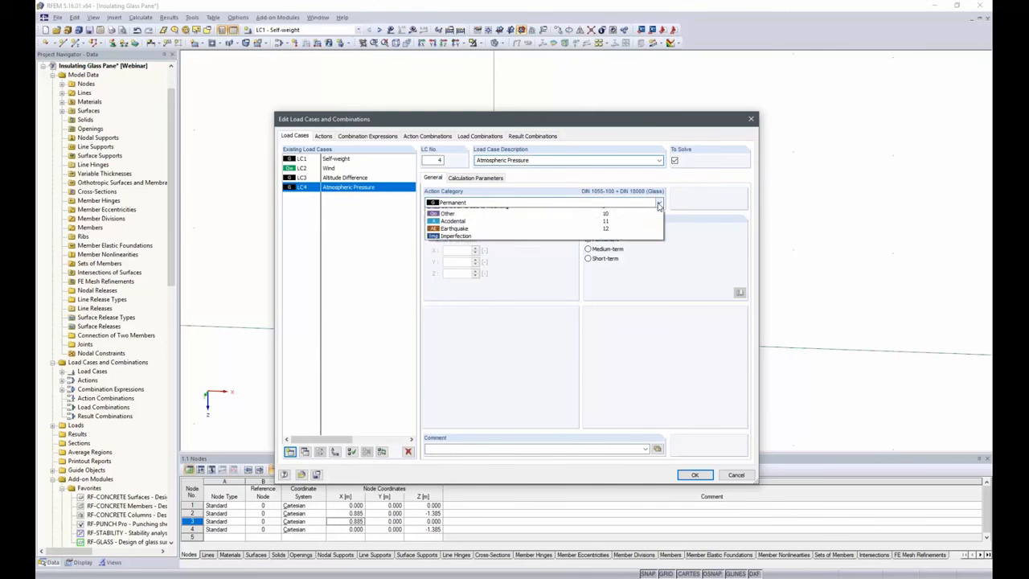
{"action": "left_click", "coordinate": [491, 325]}
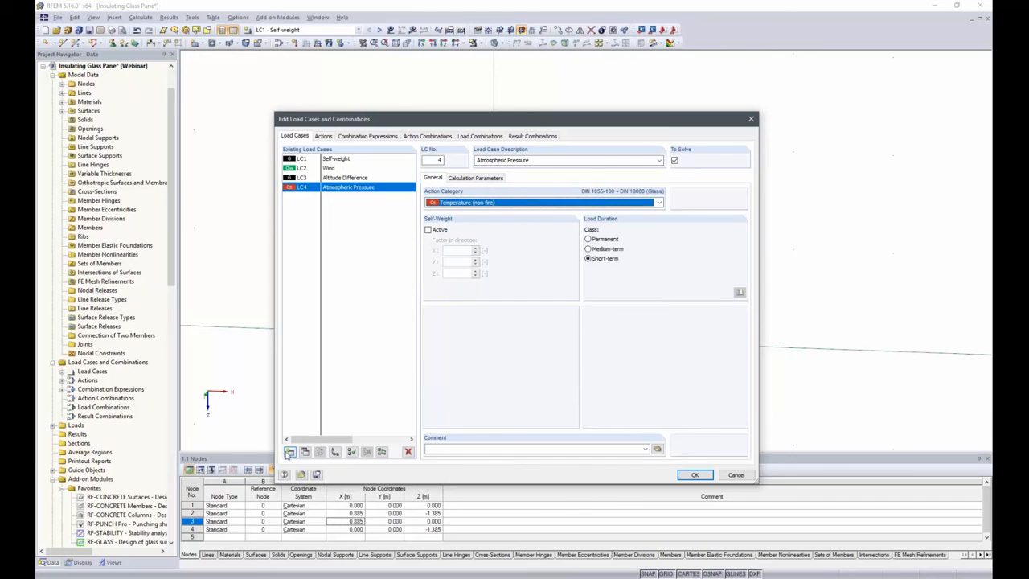
Add load case LC5 described as Temperature Difference in the Temperature (non fire) category and accept the load case definitions
{"action": "left_click", "coordinate": [290, 452]}
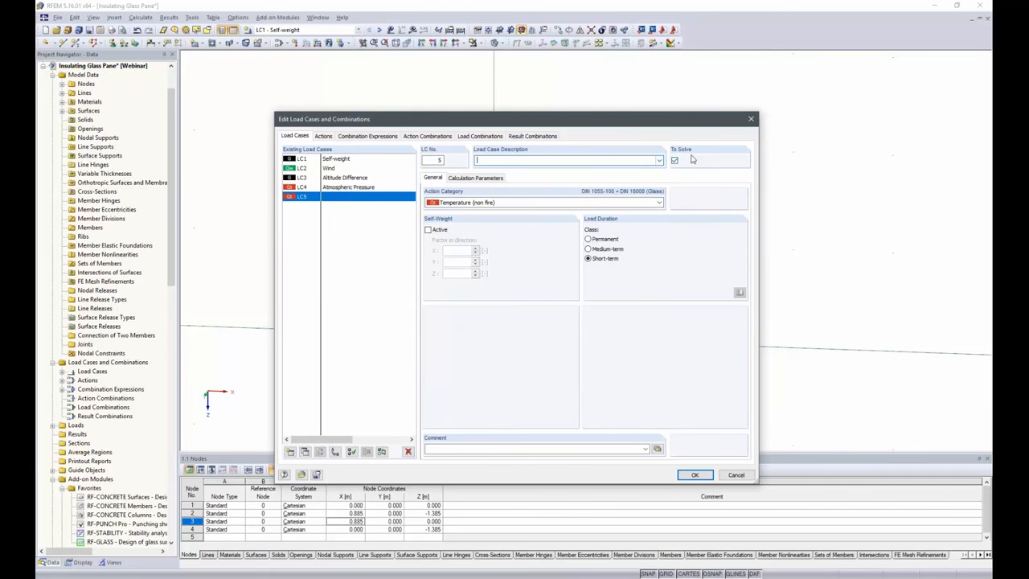
{"action": "left_click", "coordinate": [659, 160]}
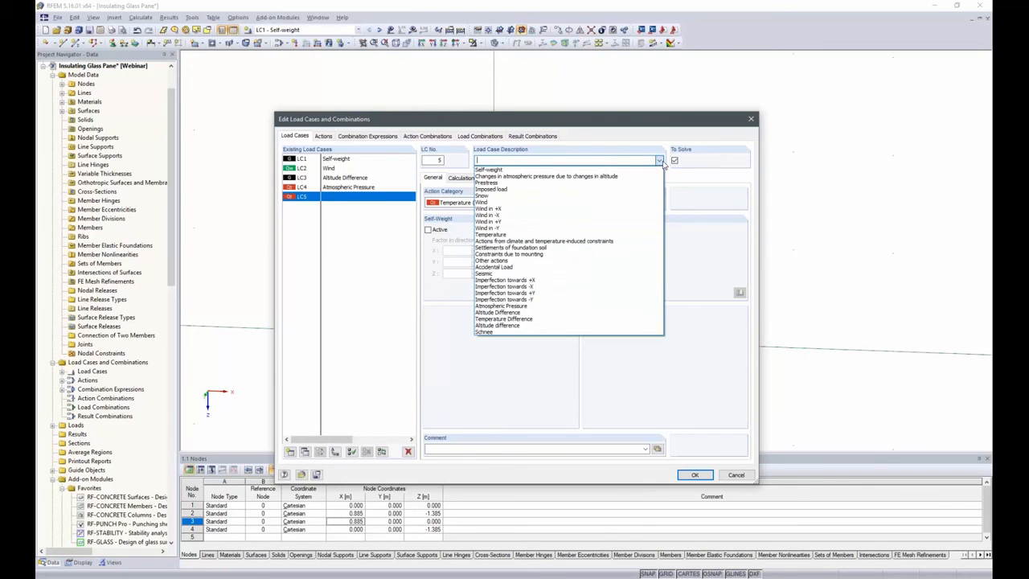
{"action": "left_click", "coordinate": [660, 161]}
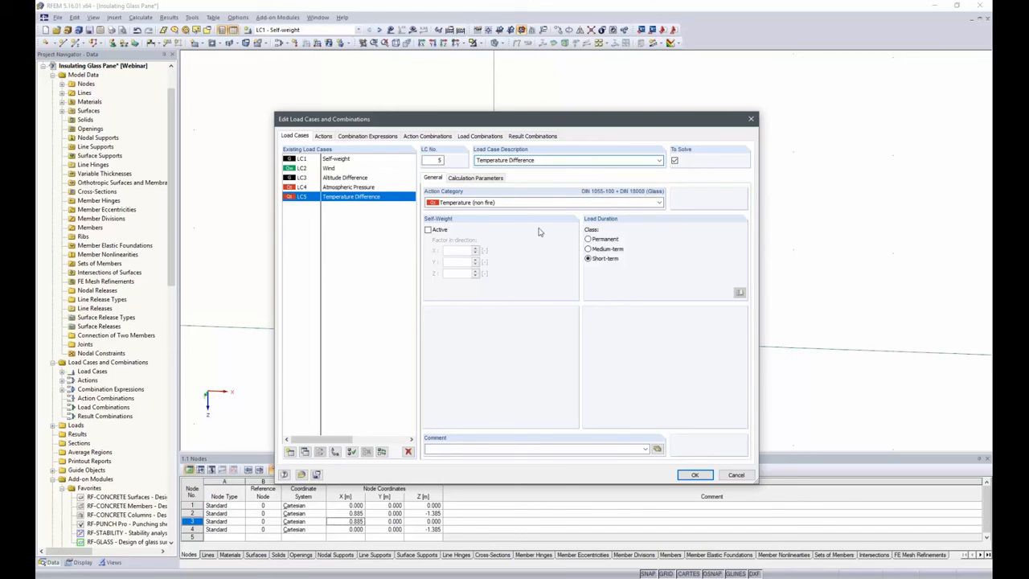
{"action": "left_click", "coordinate": [706, 475]}
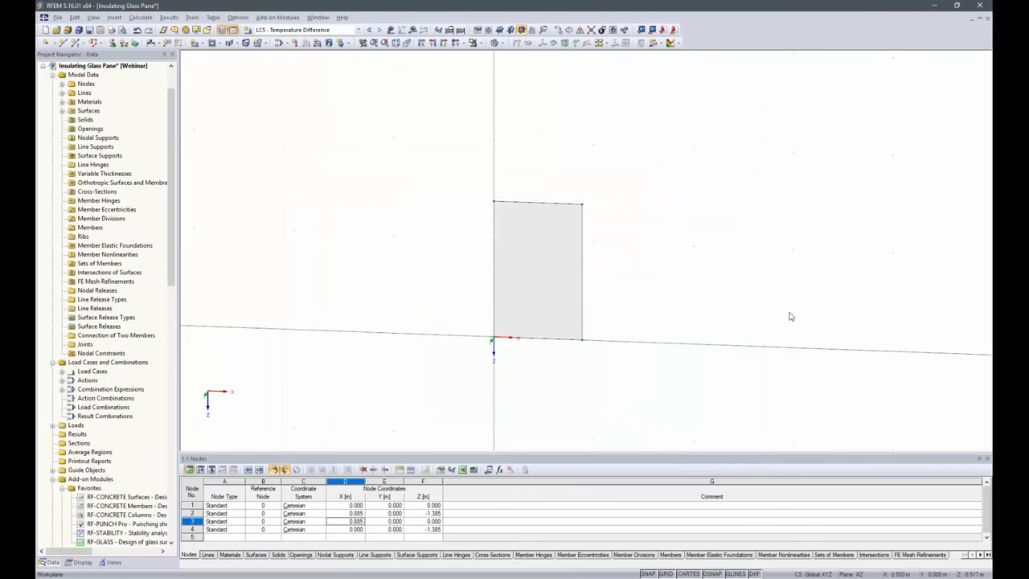
Apply a uniform surface load of 0.50 kN/m² in the local z direction to the pane in load case LC2 - Wind
{"action": "left_click", "coordinate": [339, 30]}
{"action": "left_click", "coordinate": [358, 29]}
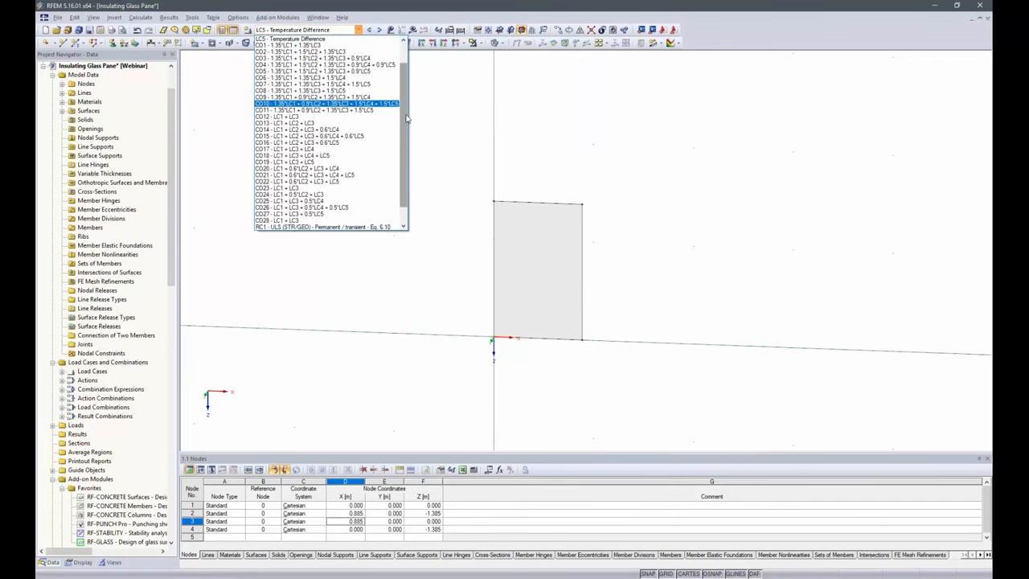
{"action": "scroll", "coordinate": [407, 118], "scroll_direction": "up", "scroll_amount": 2}
{"action": "left_click", "coordinate": [377, 45]}
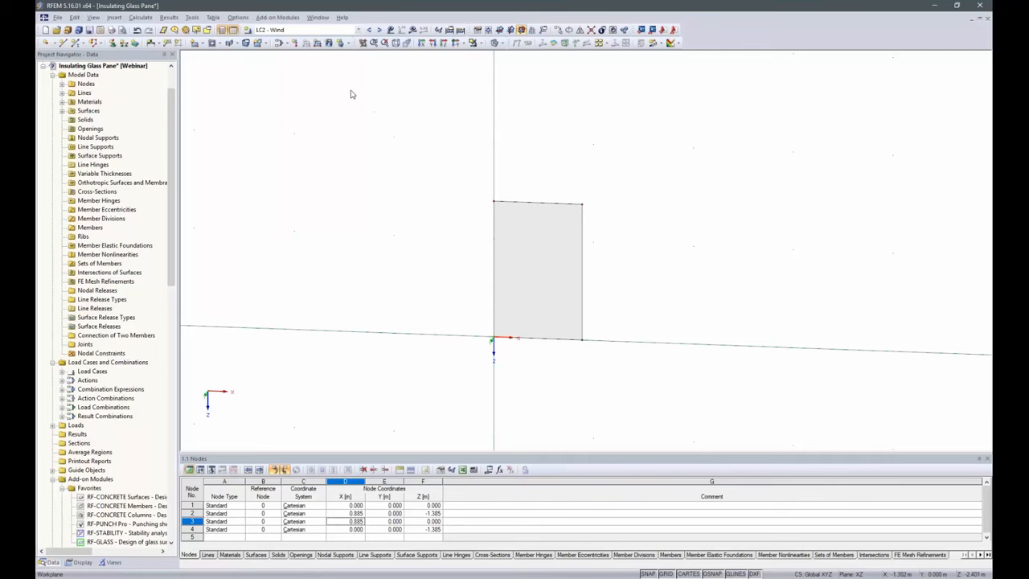
{"action": "left_click", "coordinate": [328, 43]}
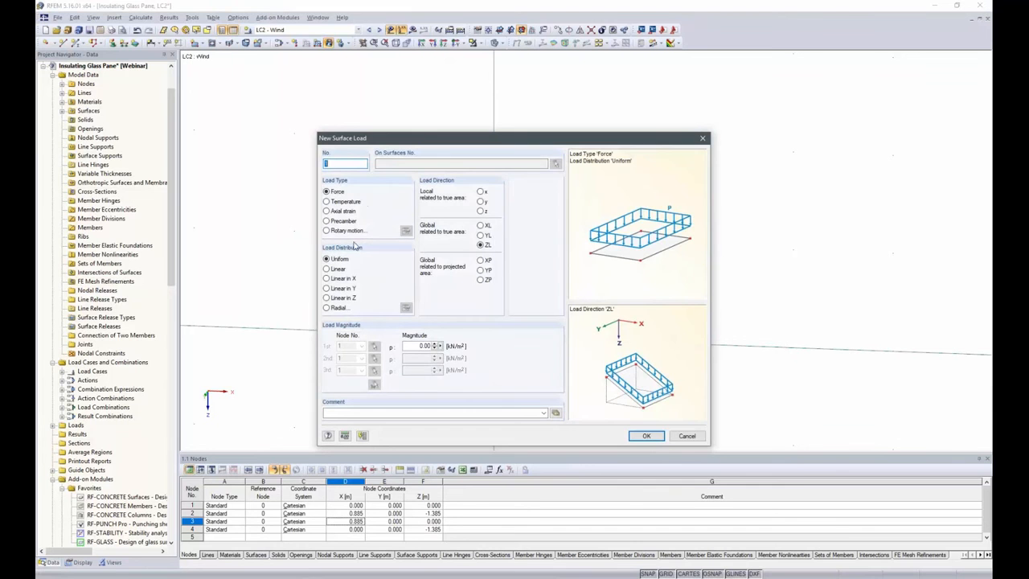
{"action": "left_click", "coordinate": [423, 345]}
{"action": "key", "text": "BackSpace"}
{"action": "left_click", "coordinate": [481, 211]}
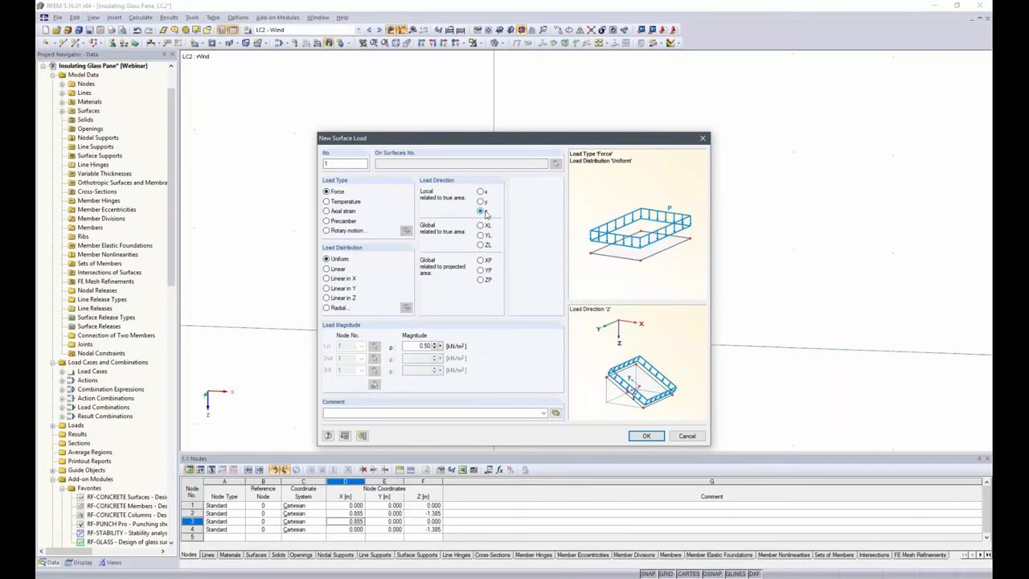
{"action": "left_click", "coordinate": [645, 436]}
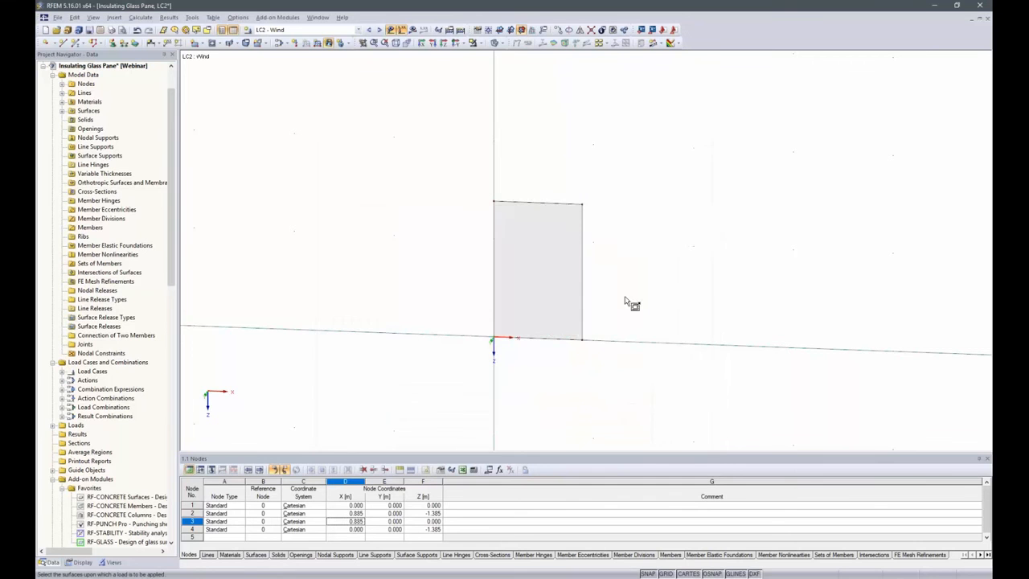
{"action": "left_click", "coordinate": [562, 250]}
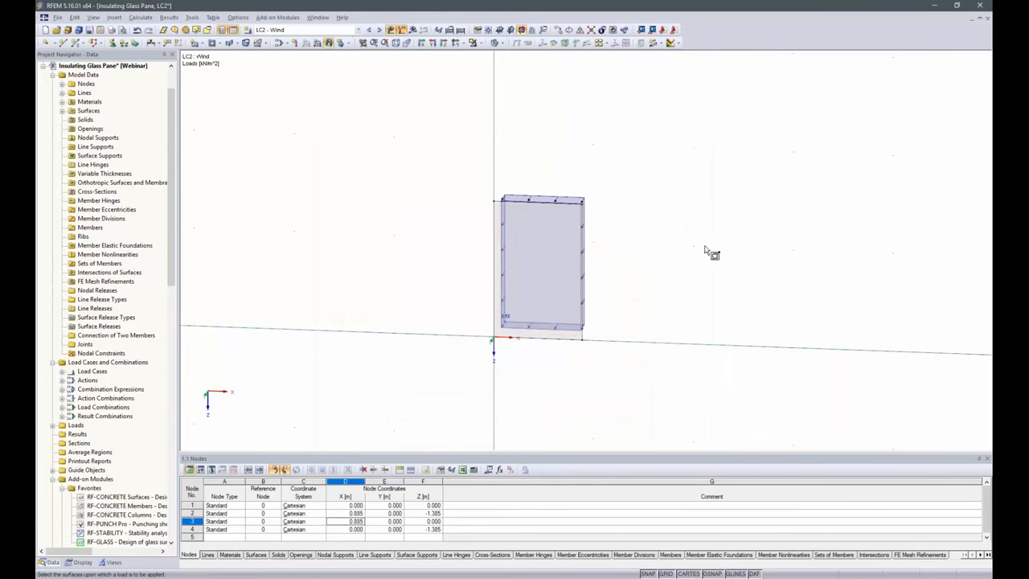
{"action": "middle_click_drag", "start_coordinate": [767, 246], "coordinate": [667, 262], "text": "ctrl"}
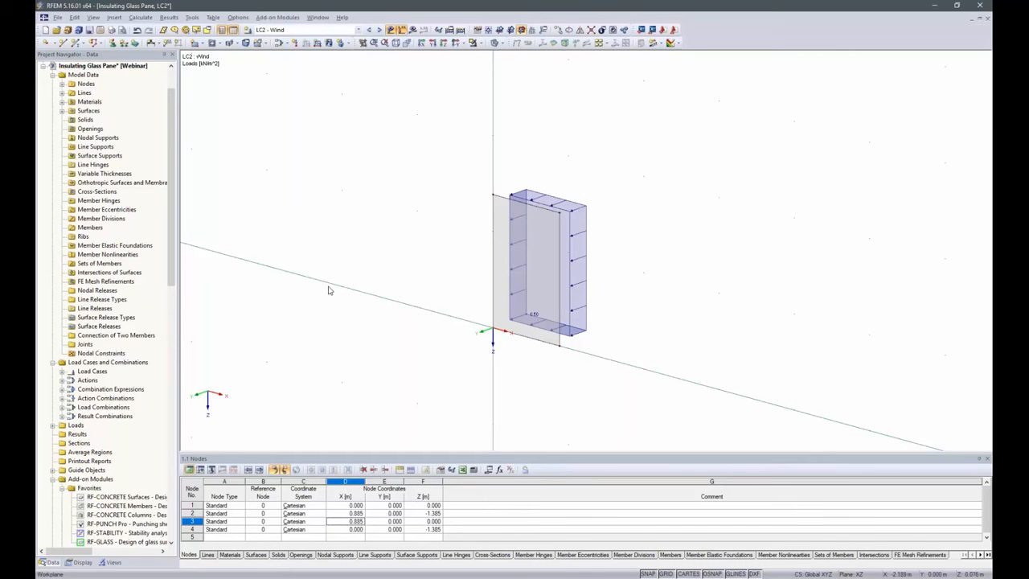
Open the RF-GLASS add-on module, include all surfaces, and select combinations CO1 to CO11 for ultimate limit state design
{"action": "double_click", "coordinate": [114, 542]}
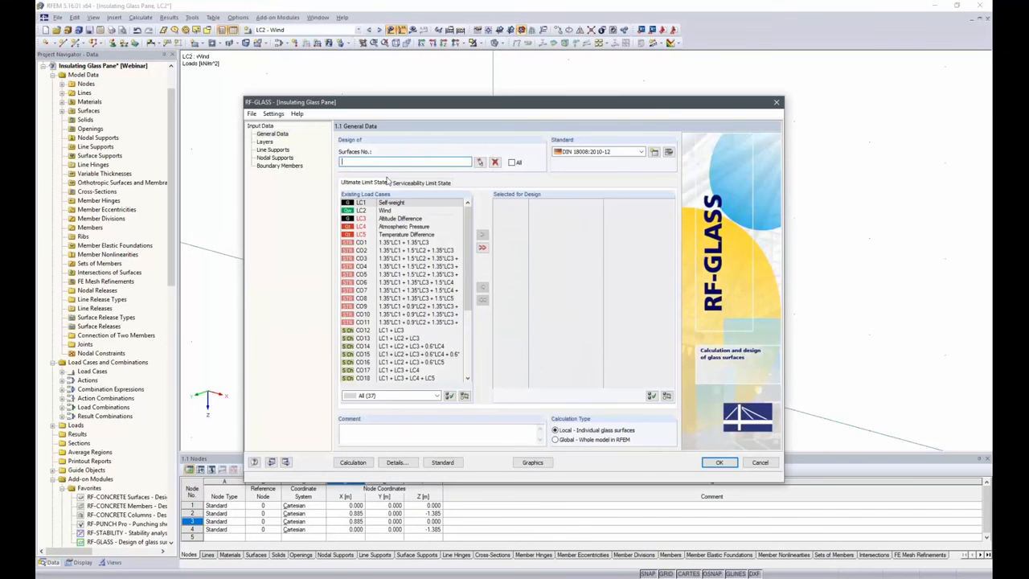
{"action": "left_click", "coordinate": [510, 164]}
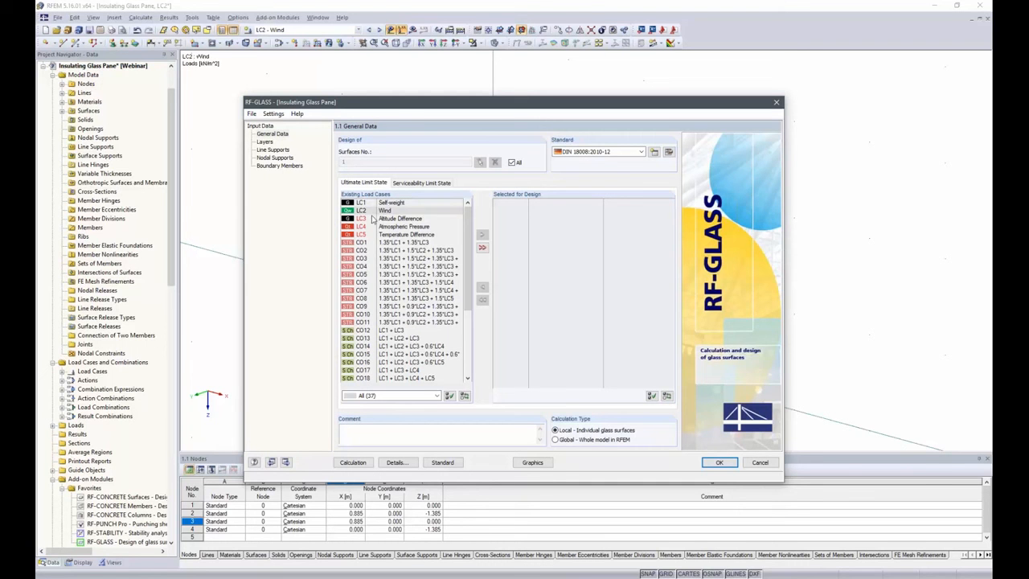
{"action": "left_click", "coordinate": [361, 242]}
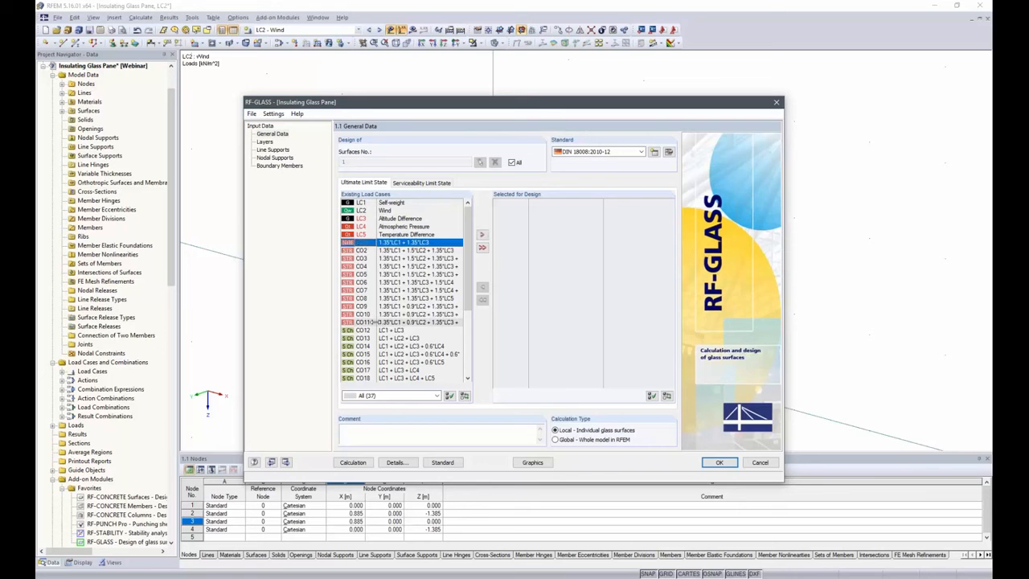
{"action": "left_click", "coordinate": [382, 322], "text": "shift"}
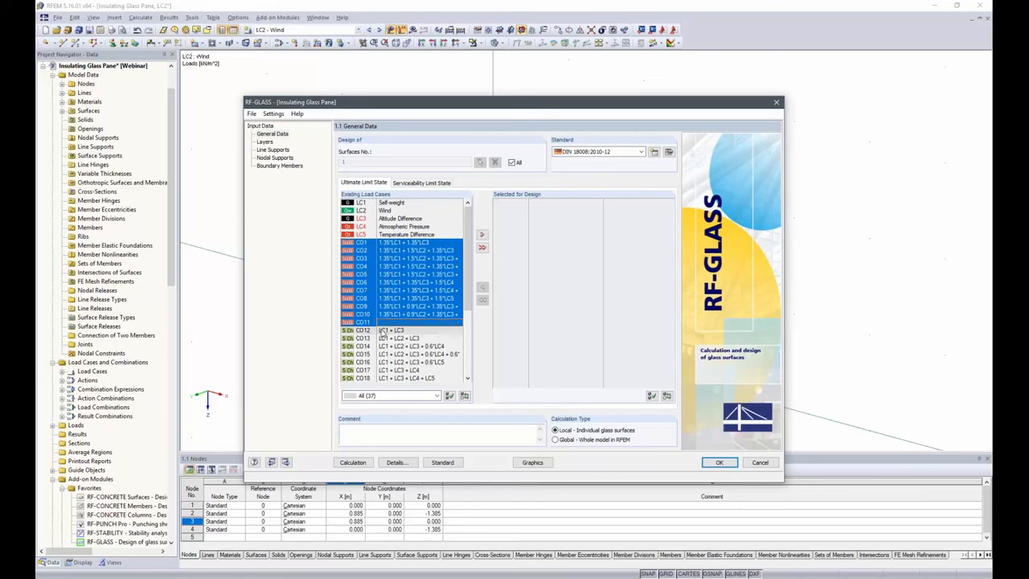
{"action": "left_click", "coordinate": [481, 234]}
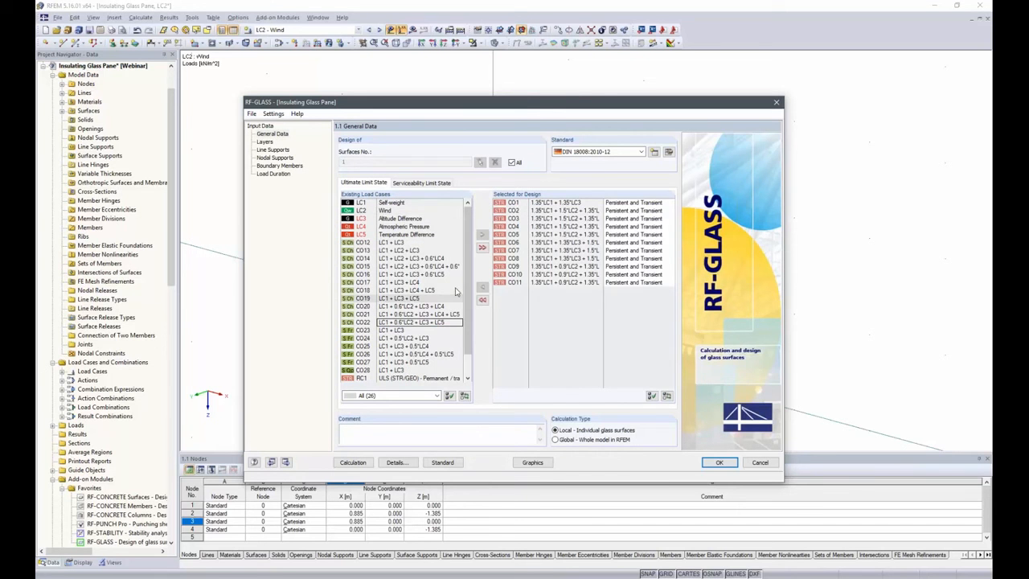
Select load combinations CO12 to CO28 for the serviceability limit state design
{"action": "left_click", "coordinate": [409, 183]}
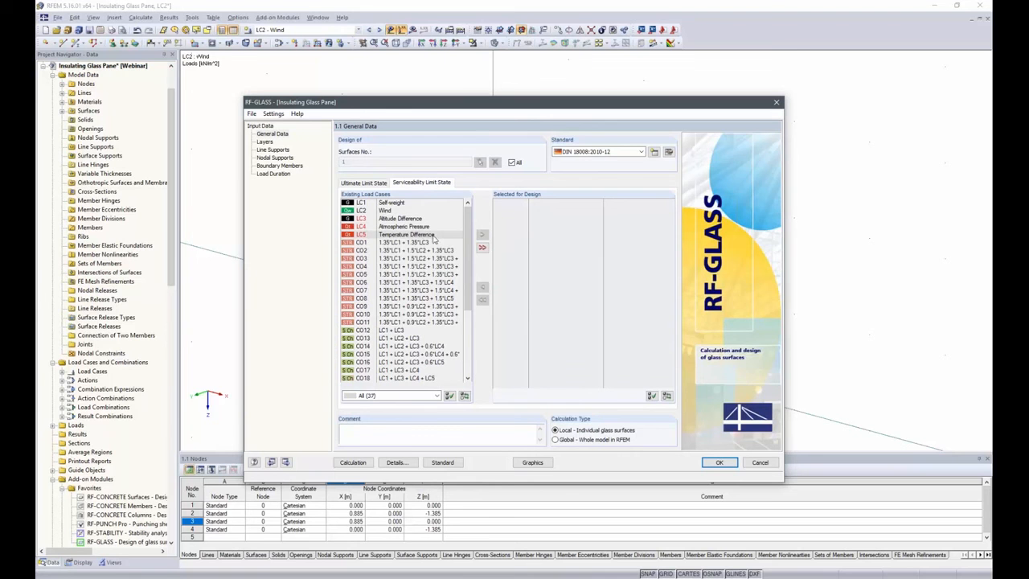
{"action": "scroll", "coordinate": [410, 281], "scroll_direction": "down", "scroll_amount": 4}
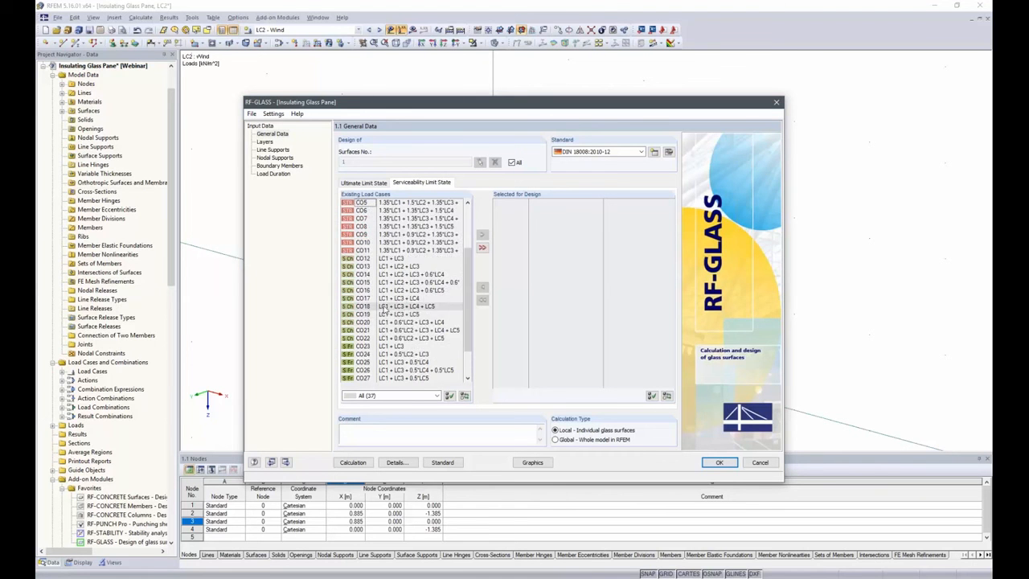
{"action": "left_click", "coordinate": [384, 234]}
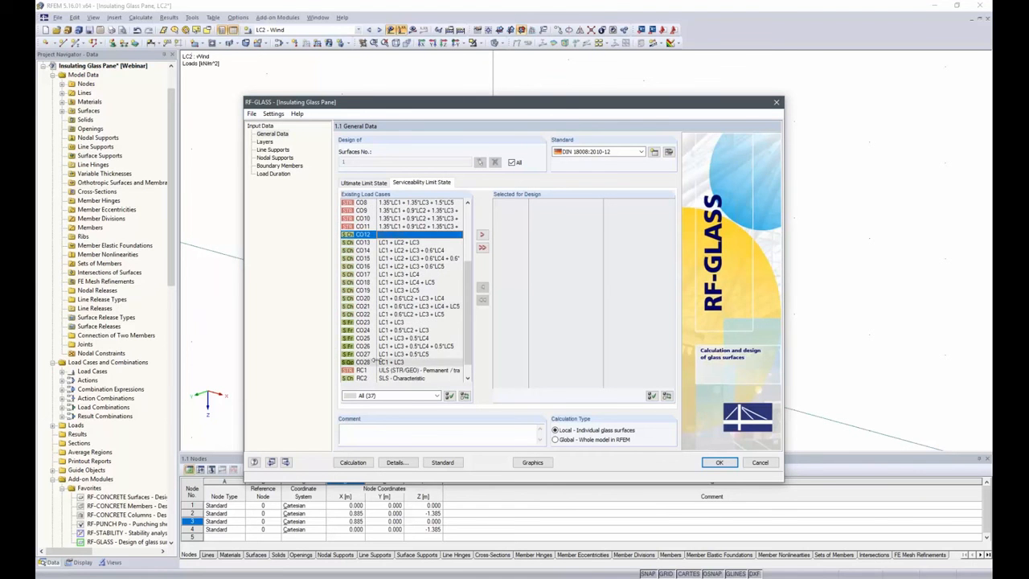
{"action": "left_click", "coordinate": [381, 362], "text": "shift"}
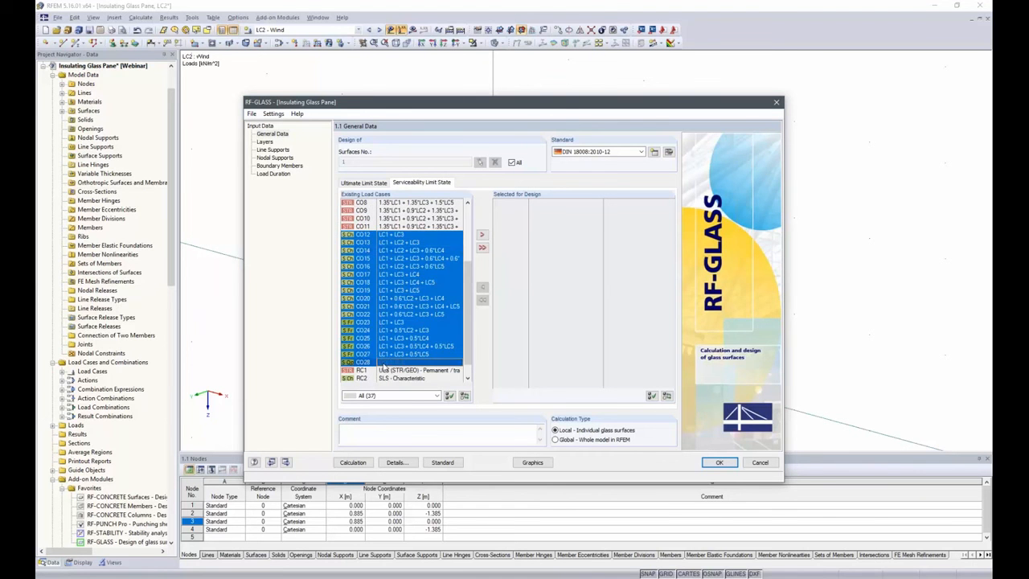
{"action": "left_click", "coordinate": [482, 235]}
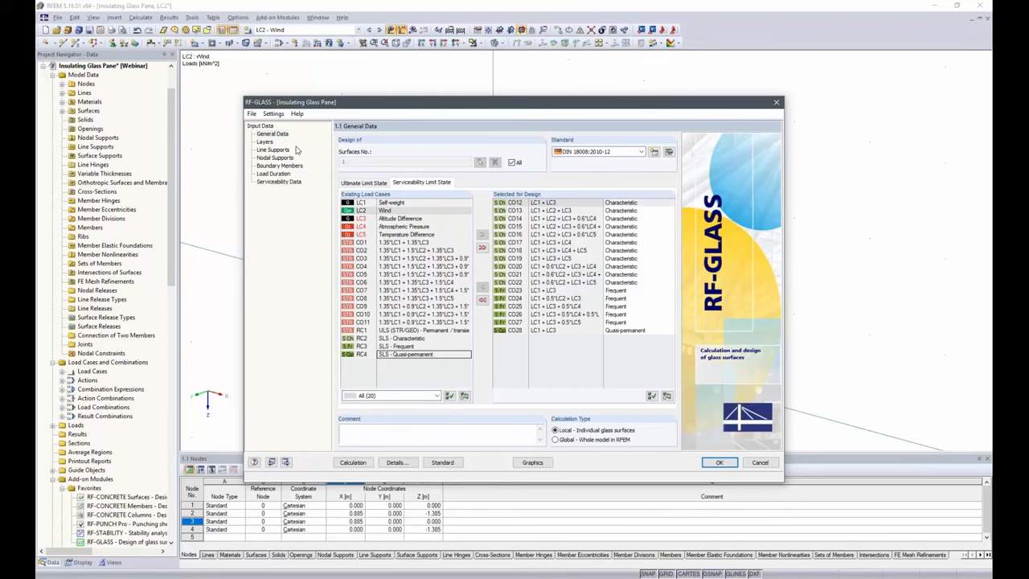
Define layer 1 of the glass composition as Heat Strengthened Float Glass with a thickness of 4 mm
{"action": "left_click", "coordinate": [265, 142]}
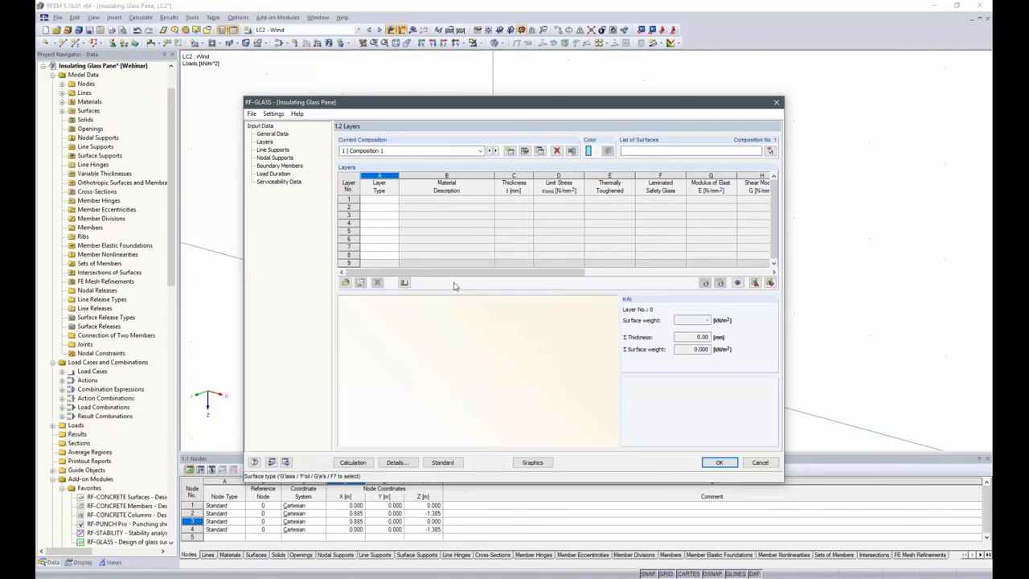
{"action": "left_click", "coordinate": [392, 203]}
{"action": "left_click", "coordinate": [394, 199]}
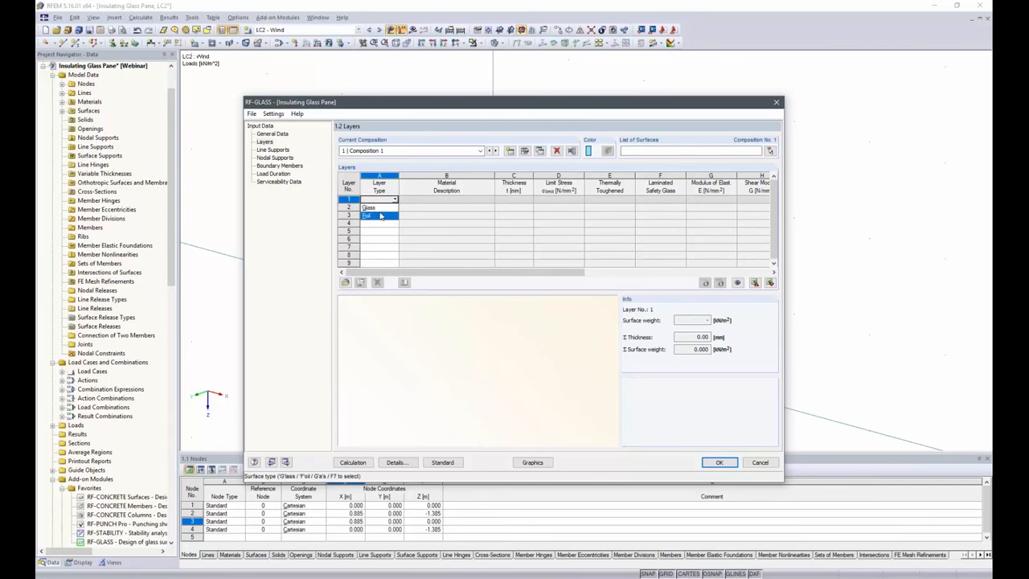
{"action": "left_click", "coordinate": [375, 207]}
{"action": "left_click", "coordinate": [482, 198]}
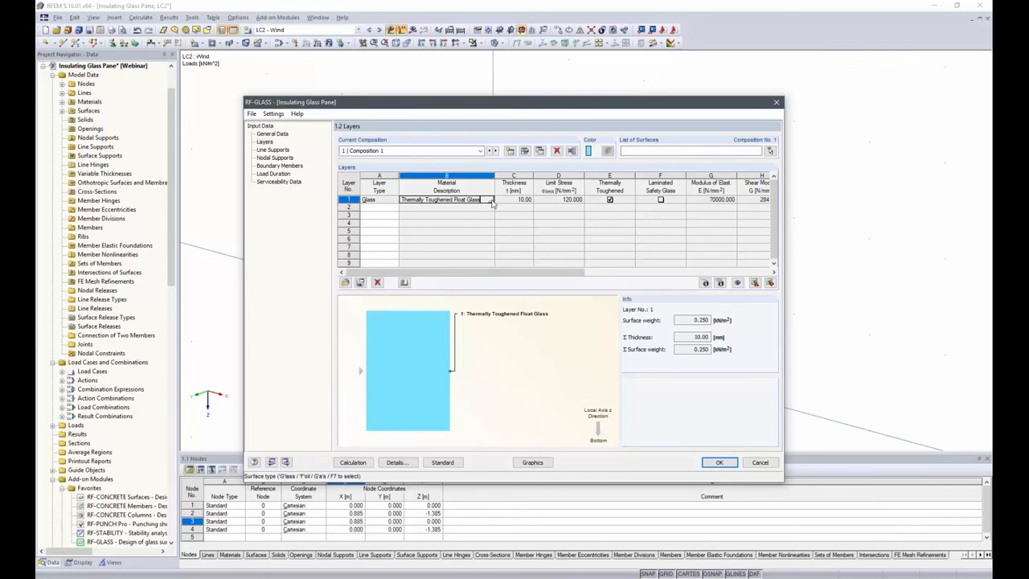
{"action": "left_click", "coordinate": [489, 200]}
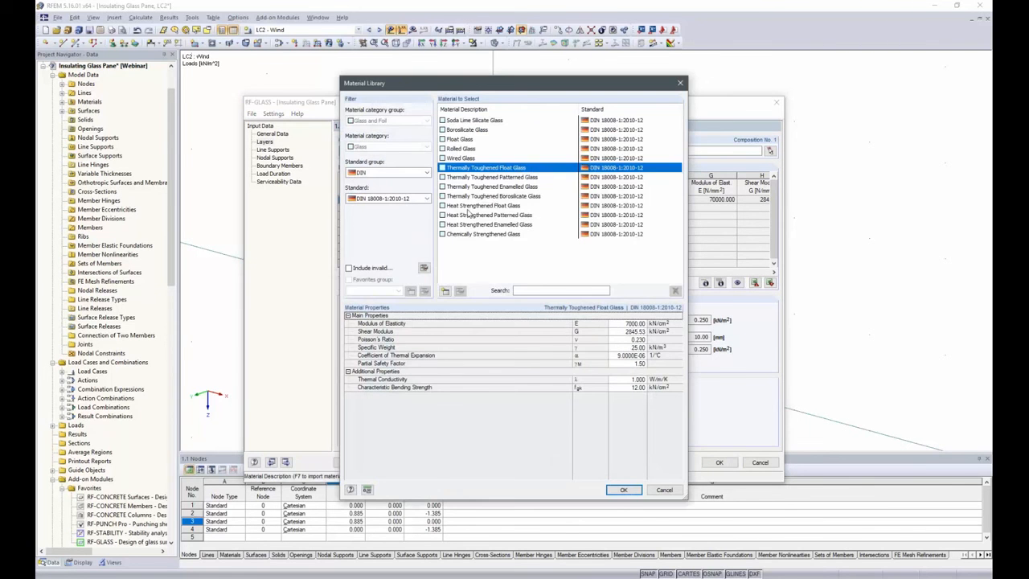
{"action": "left_click", "coordinate": [470, 206]}
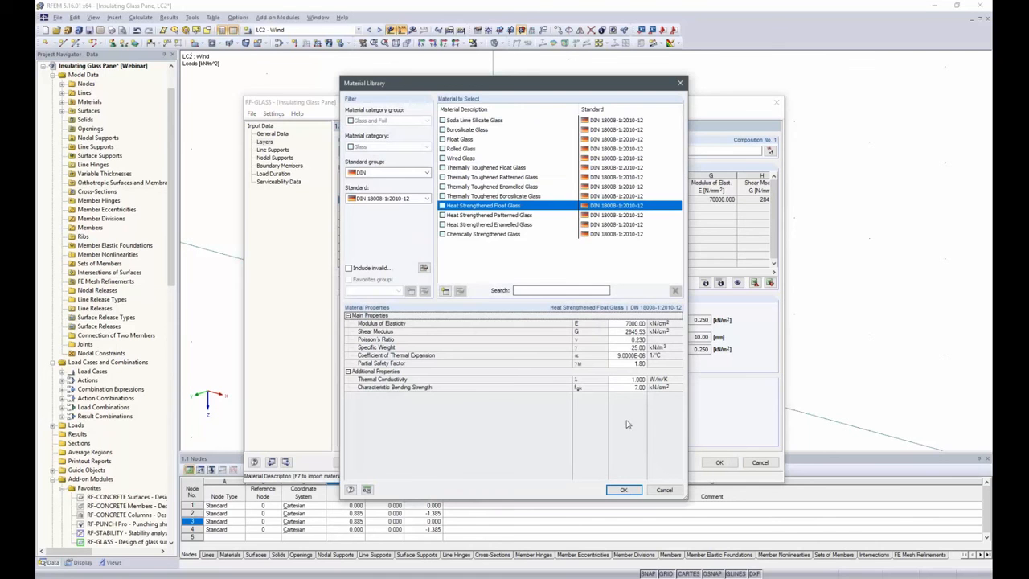
{"action": "left_click", "coordinate": [634, 490]}
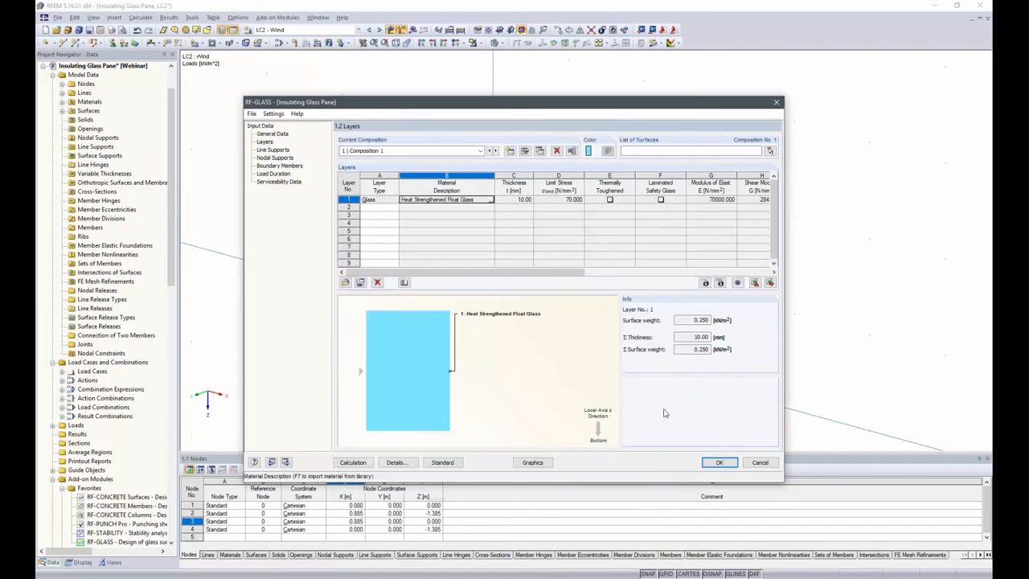
{"action": "left_click", "coordinate": [516, 199]}
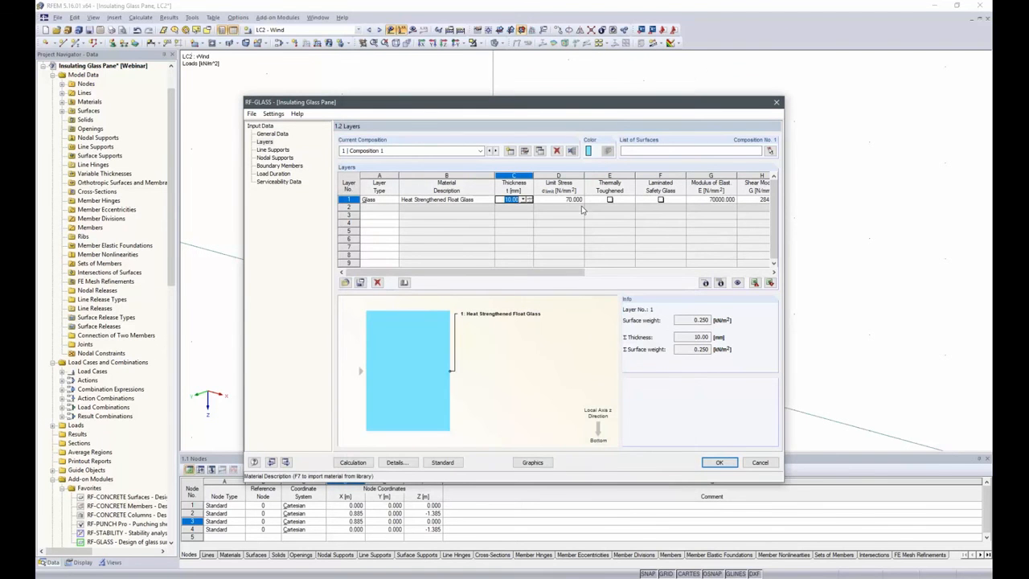
{"action": "type", "text": "4"}
{"action": "key", "text": "Tab"}
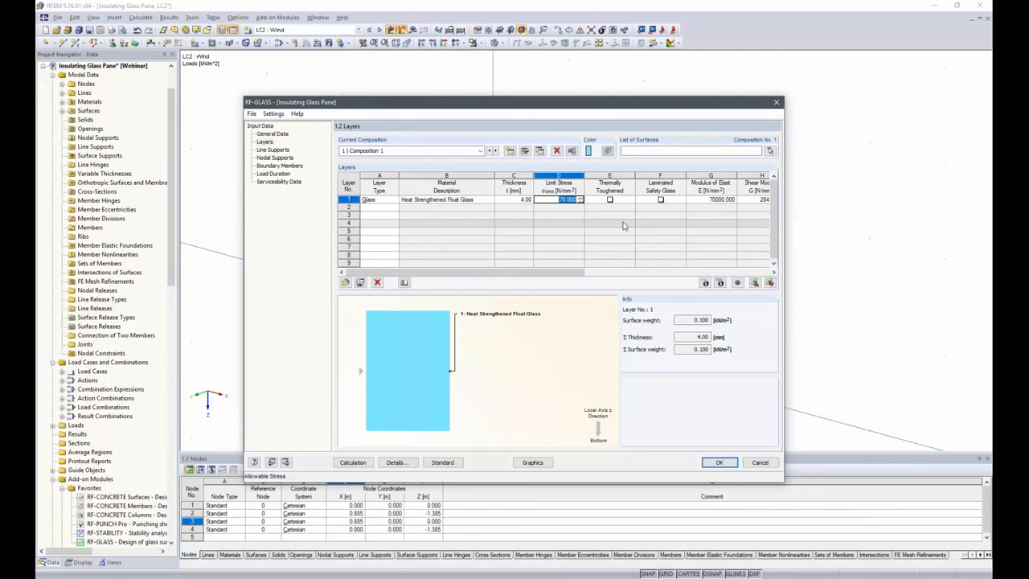
Mark layer 1 as thermally toughened and add a 12 mm Dry Air gas layer as layer 2
{"action": "left_click", "coordinate": [610, 199]}
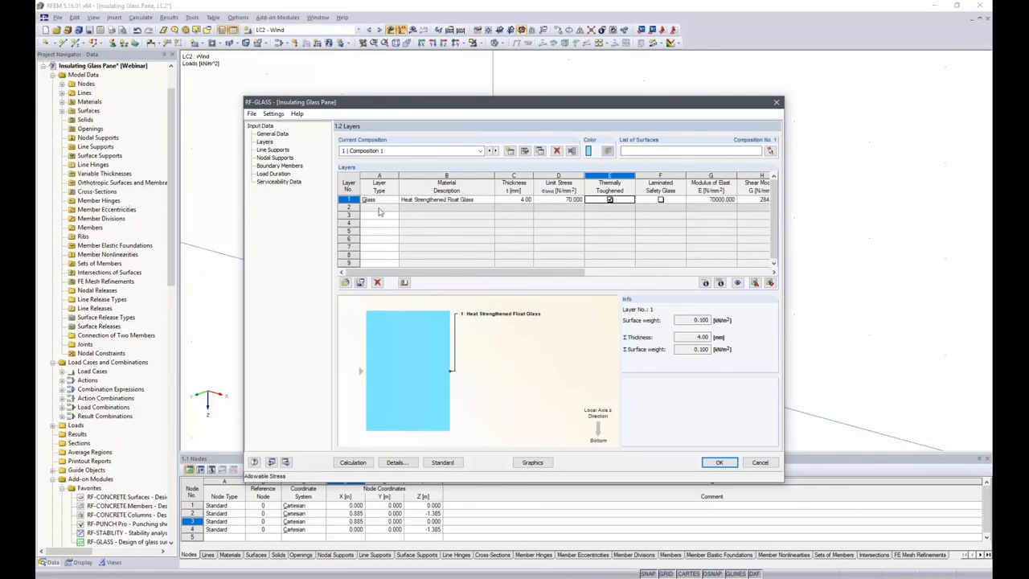
{"action": "left_click", "coordinate": [380, 208]}
{"action": "left_click", "coordinate": [395, 208]}
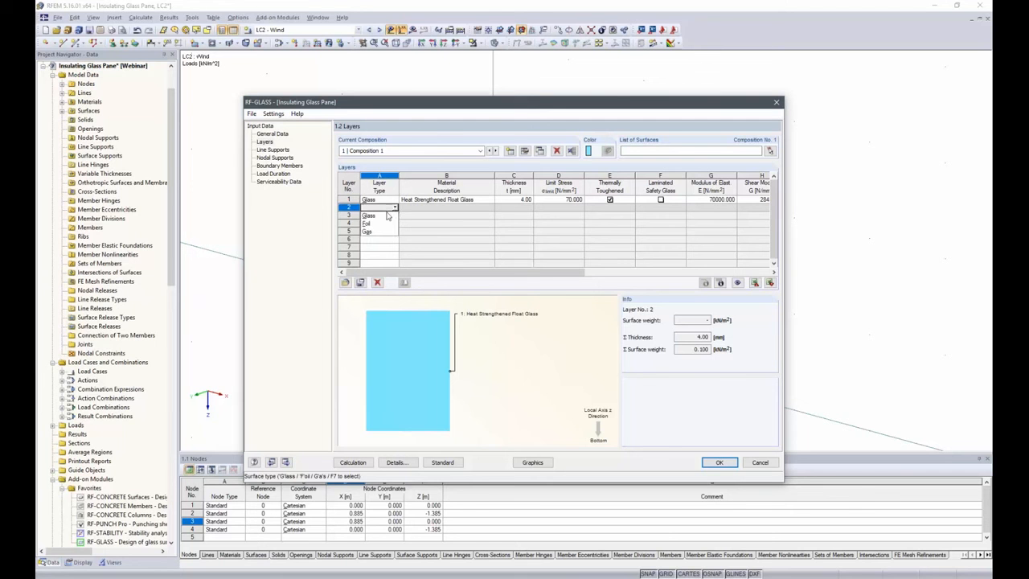
{"action": "left_click", "coordinate": [378, 231]}
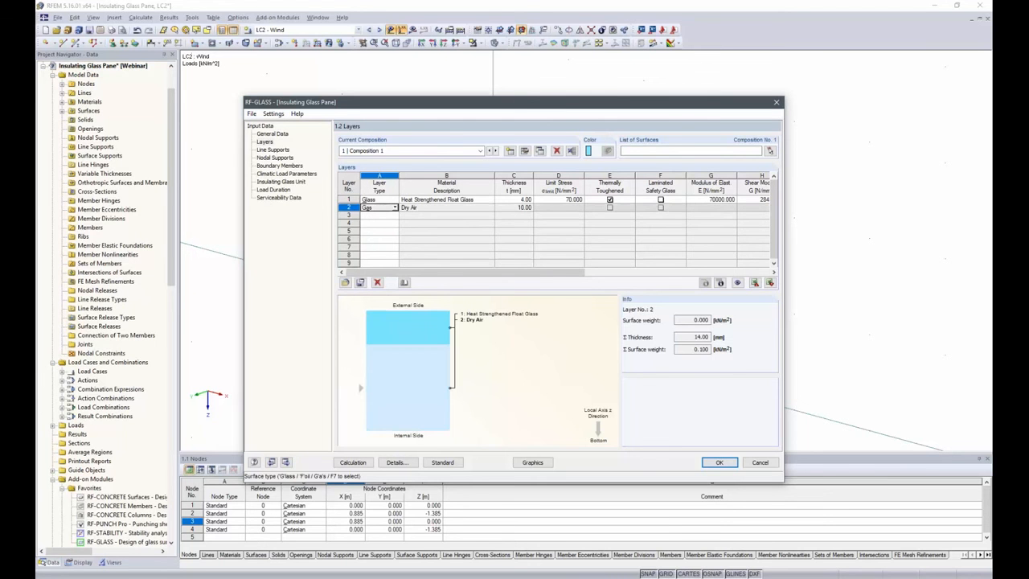
{"action": "left_click", "coordinate": [521, 208]}
{"action": "type", "text": "12"}
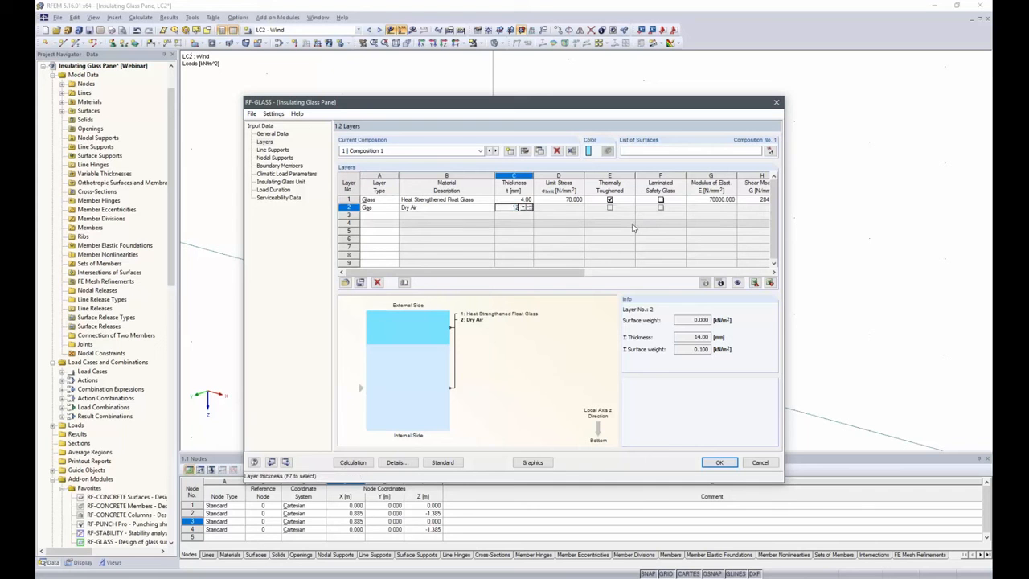
Add layer 3 as a glass layer of Float Glass from the DIN 18008-1:2010-12 material library with a thickness of 3 mm
{"action": "left_click", "coordinate": [393, 215]}
{"action": "left_click", "coordinate": [393, 217]}
{"action": "left_click", "coordinate": [374, 223]}
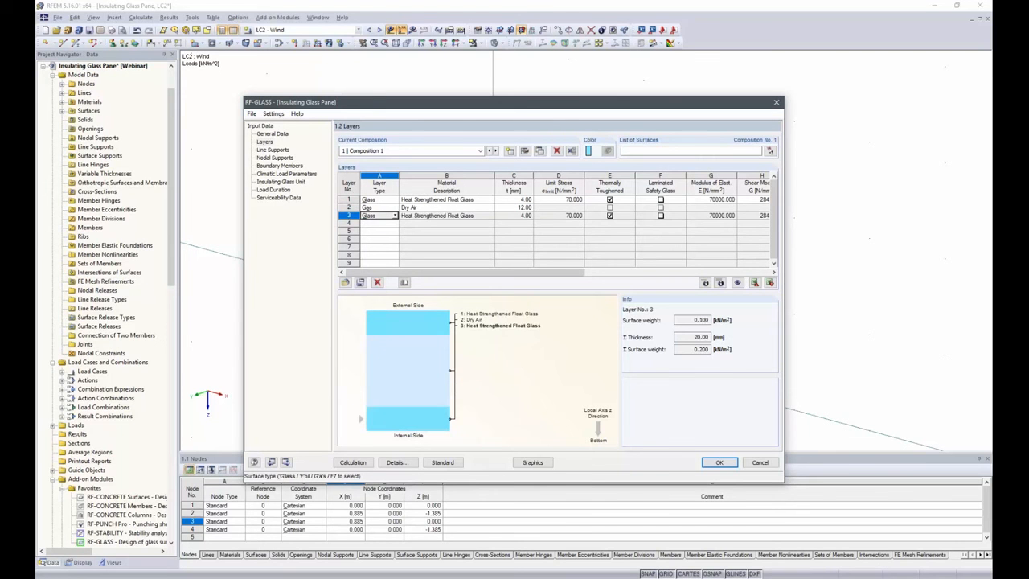
{"action": "left_click", "coordinate": [468, 216]}
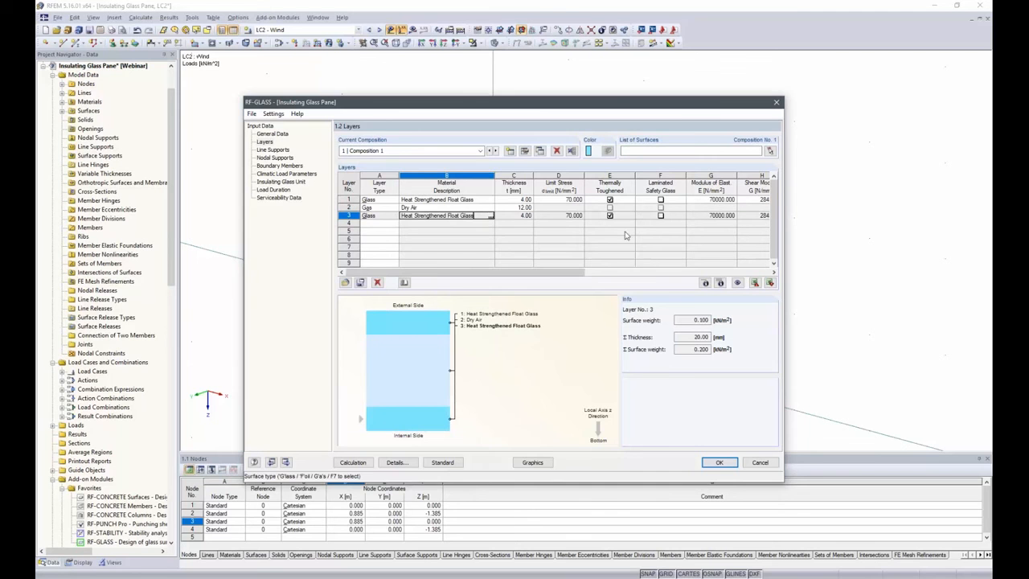
{"action": "key", "text": "F7"}
{"action": "left_click", "coordinate": [462, 139]}
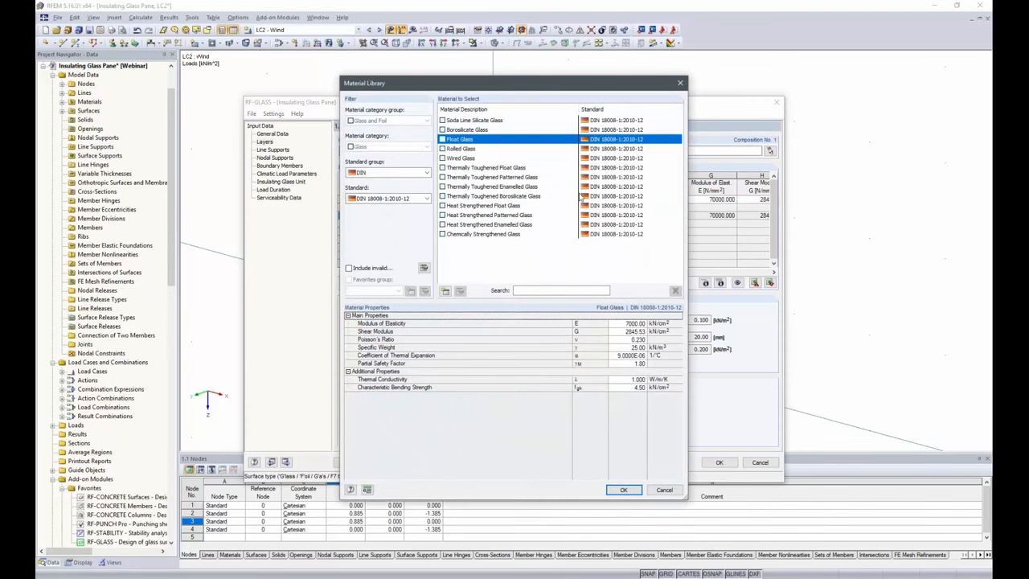
{"action": "left_click", "coordinate": [623, 489]}
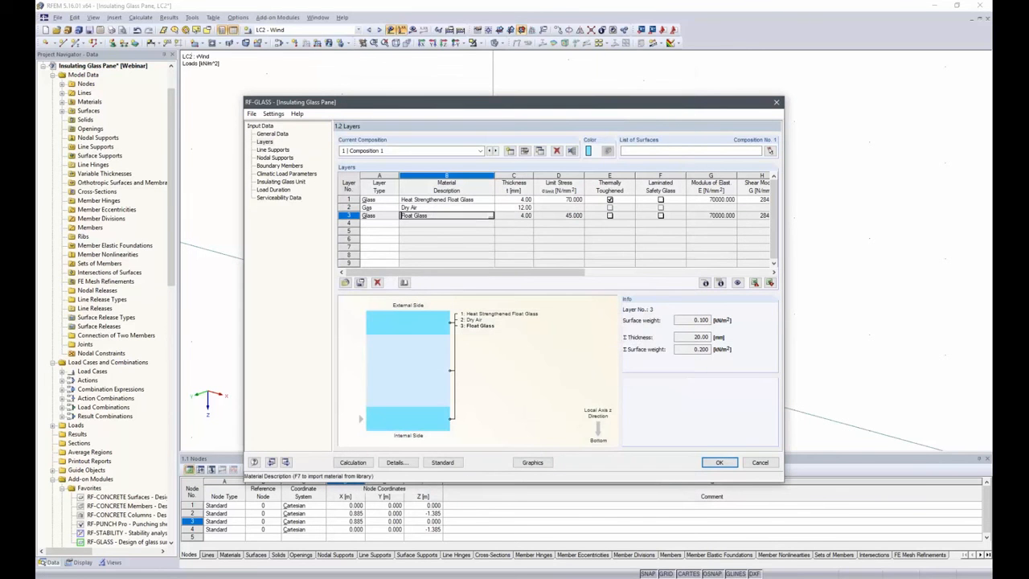
{"action": "double_click", "coordinate": [523, 215]}
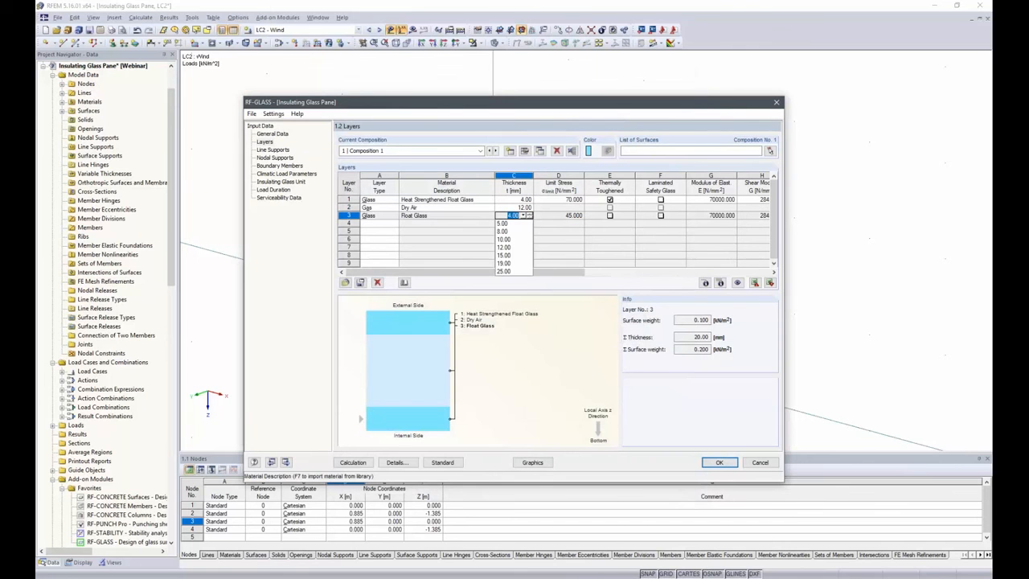
{"action": "left_click", "coordinate": [523, 218]}
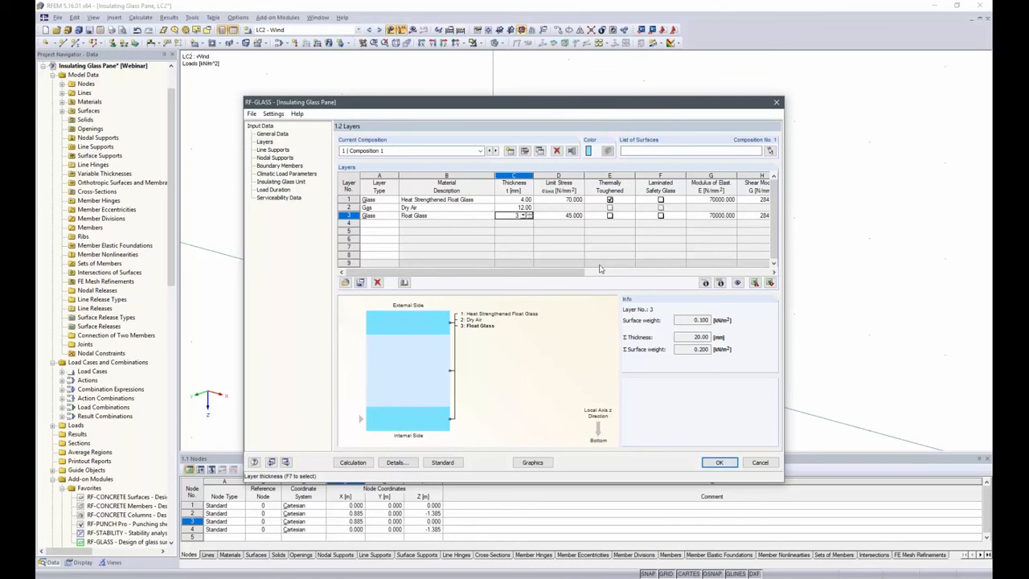
{"action": "type", "text": "3"}
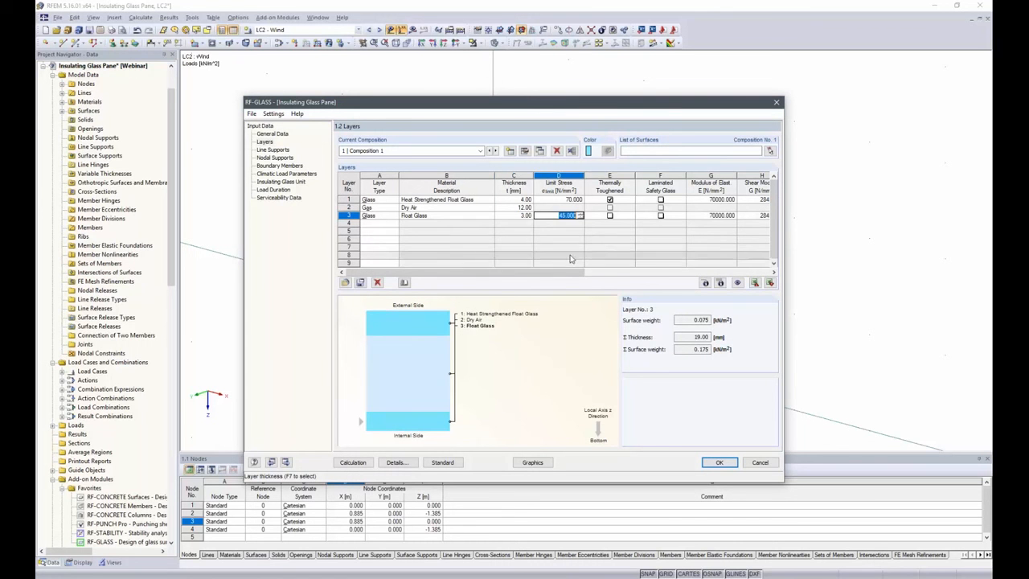
Add a Dry Air gas layer as layer 4 of the composition
{"action": "left_click", "coordinate": [393, 224]}
{"action": "left_click", "coordinate": [395, 224]}
{"action": "left_click", "coordinate": [379, 249]}
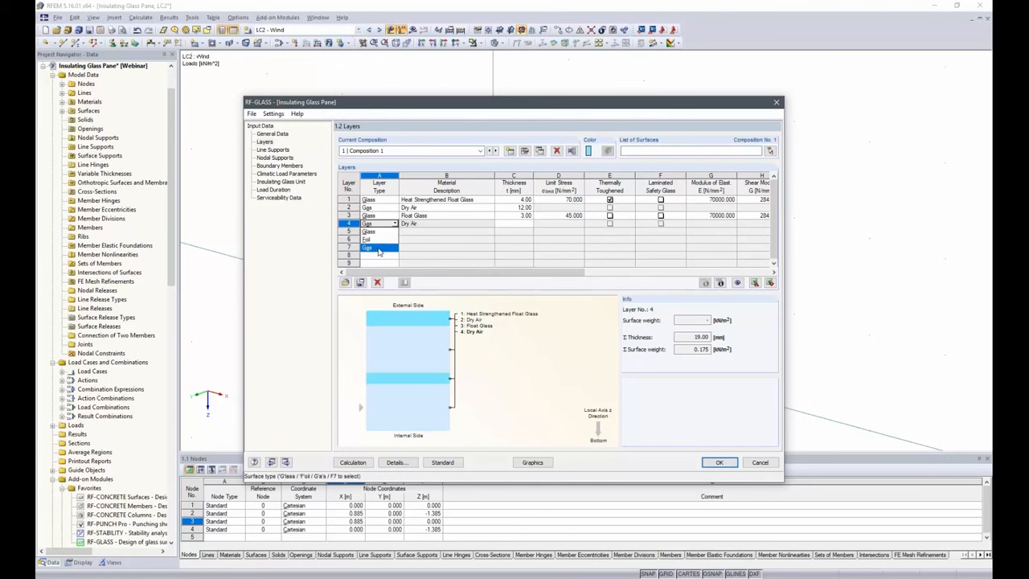
Add layer 5 as a glass layer of Heat Strengthened Float Glass with a thickness of 4 mm
{"action": "left_click", "coordinate": [386, 232]}
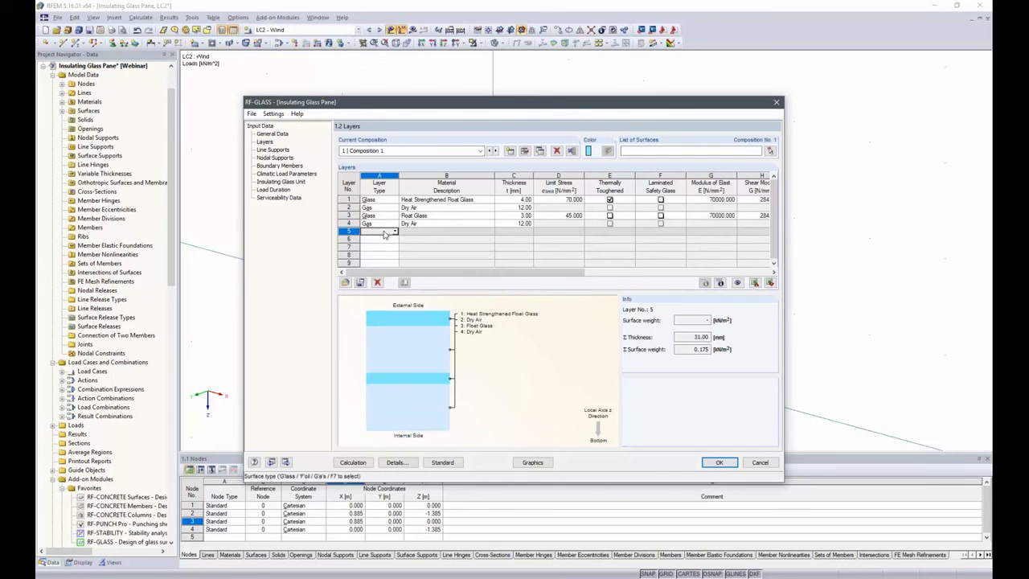
{"action": "left_click", "coordinate": [395, 231]}
{"action": "left_click", "coordinate": [368, 239]}
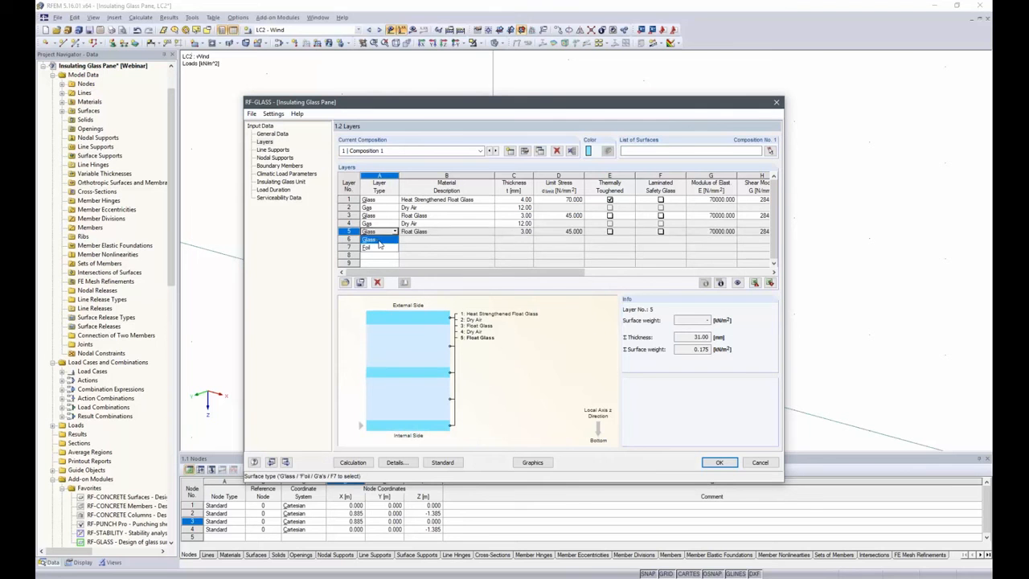
{"action": "left_click", "coordinate": [460, 231]}
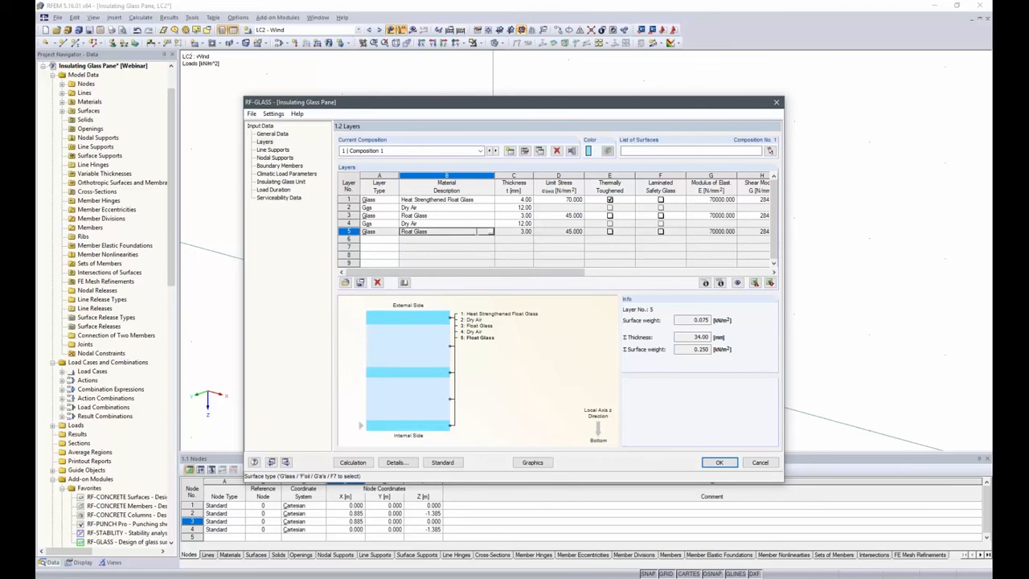
{"action": "left_click", "coordinate": [489, 232]}
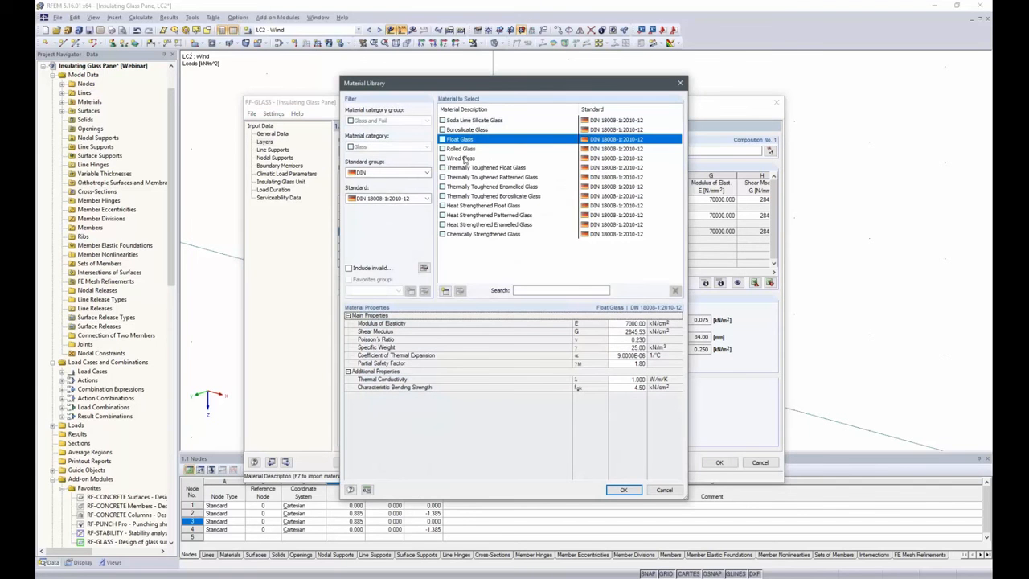
{"action": "left_click", "coordinate": [471, 208]}
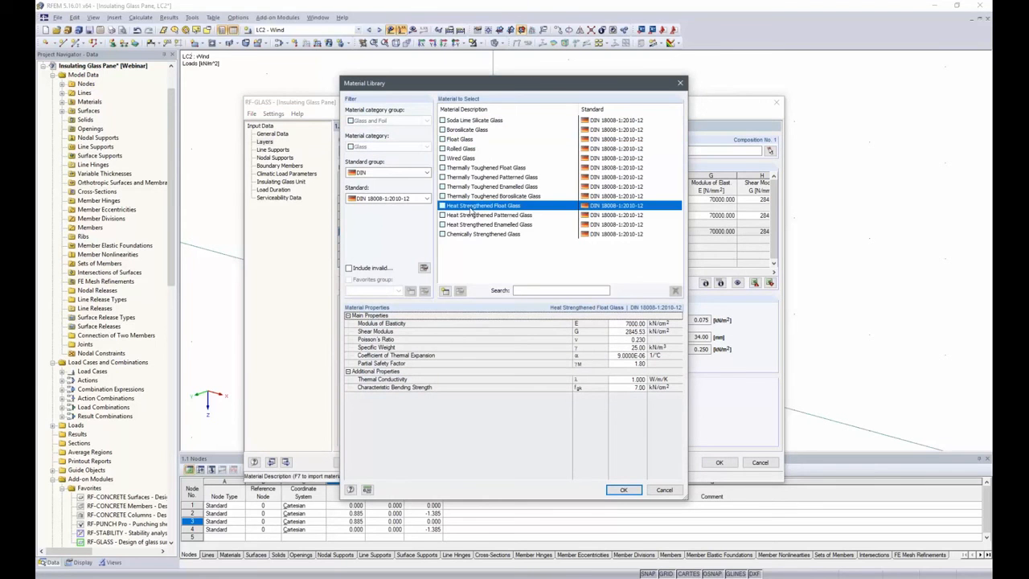
{"action": "left_click", "coordinate": [623, 489]}
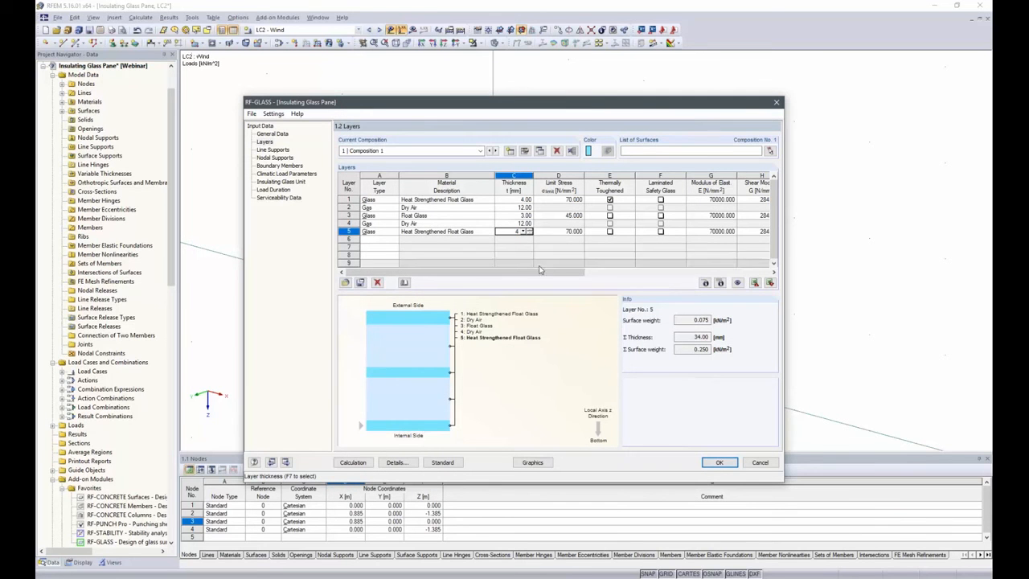
Assign composition 1 to surface 1 and activate FE mesh refinement with a custom target FE length in the composition details
{"action": "left_click", "coordinate": [769, 154]}
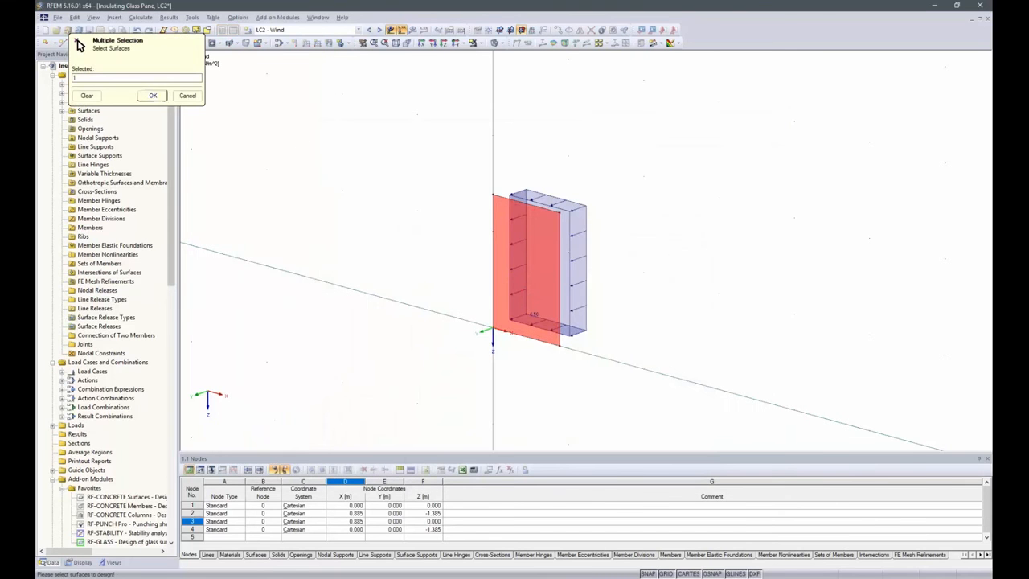
{"action": "key", "text": "Return"}
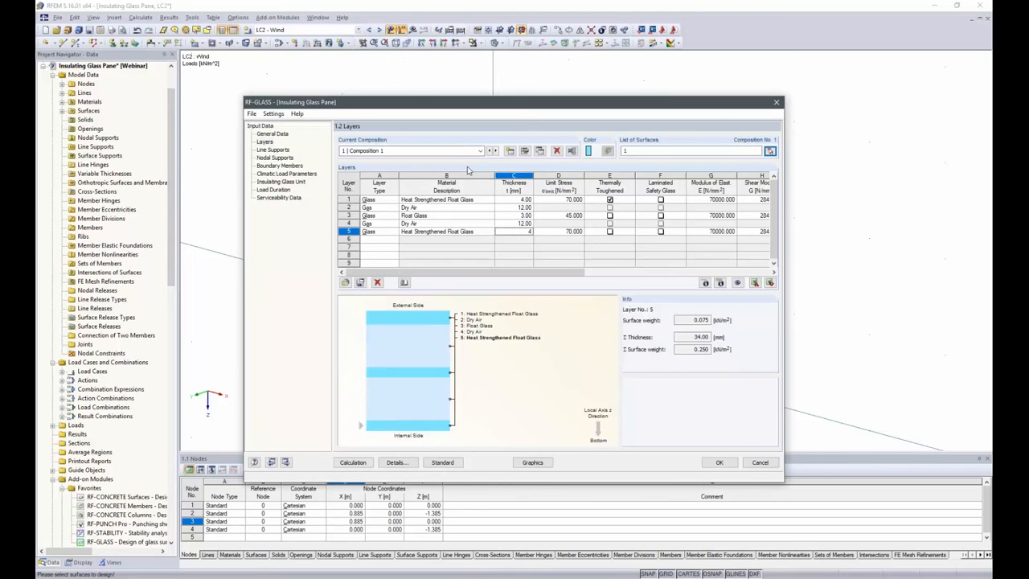
{"action": "left_click", "coordinate": [526, 153]}
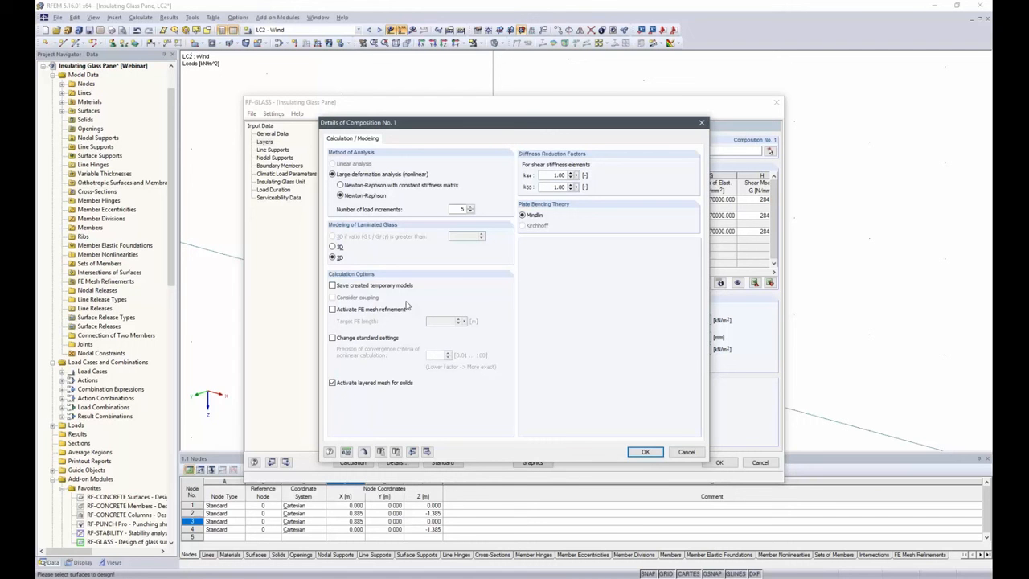
{"action": "left_click", "coordinate": [332, 309]}
{"action": "double_click", "coordinate": [431, 322]}
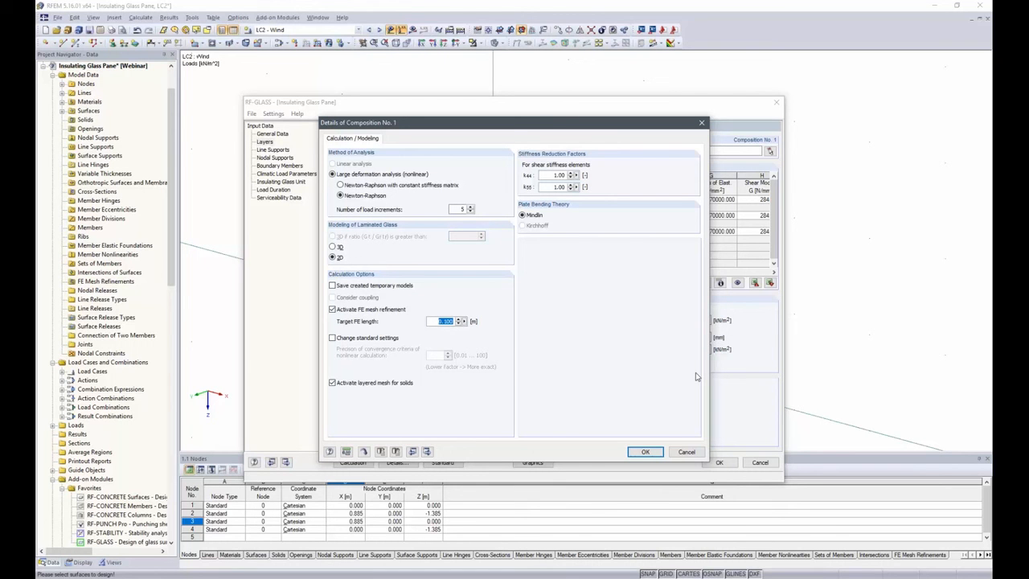
{"action": "type", "text": ".05"}
{"action": "left_click", "coordinate": [646, 452]}
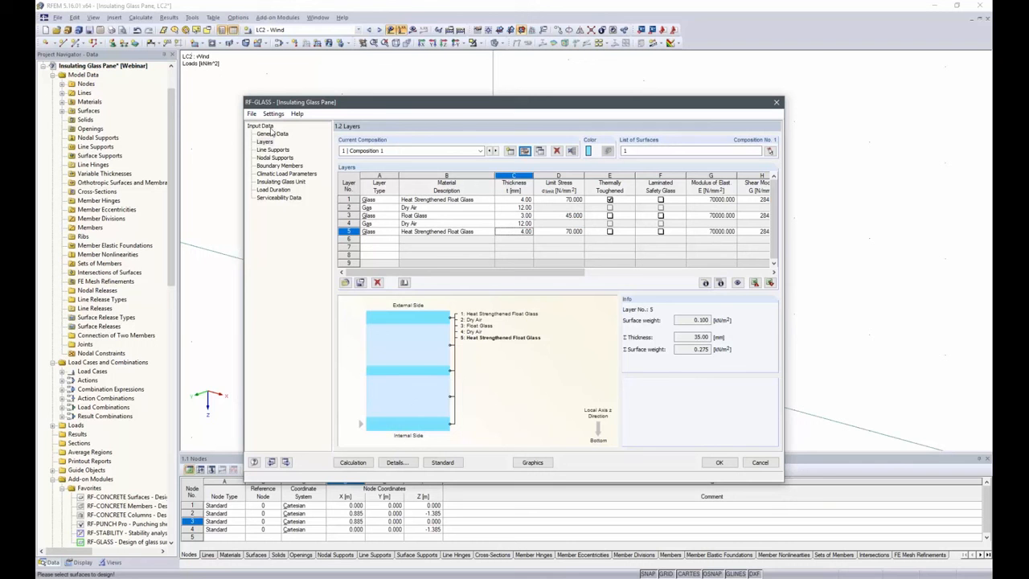
Define a line support on lines 1-4 of the pane with the support type Hinged - type 3
{"action": "left_click", "coordinate": [272, 150]}
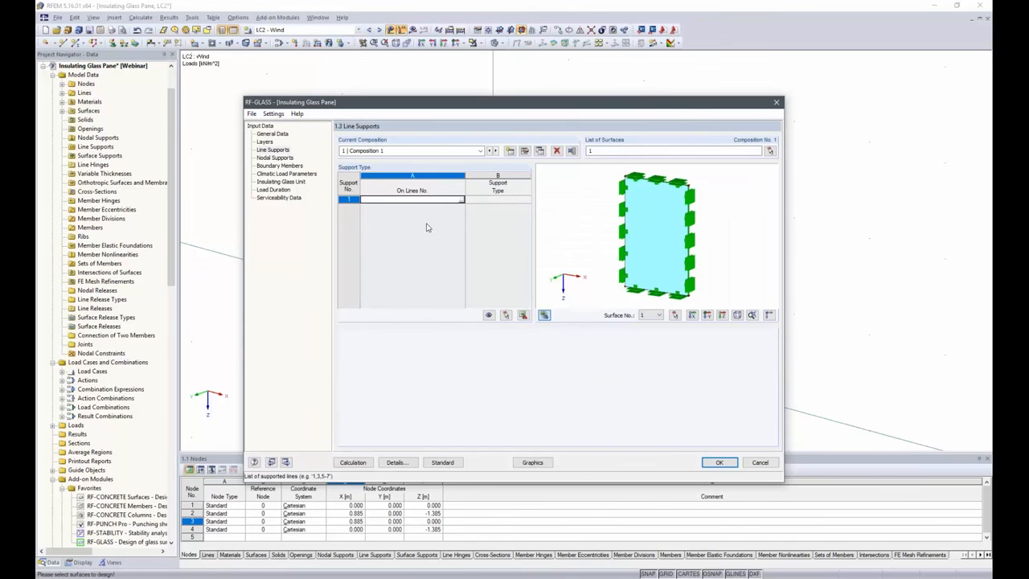
{"action": "left_click", "coordinate": [461, 201]}
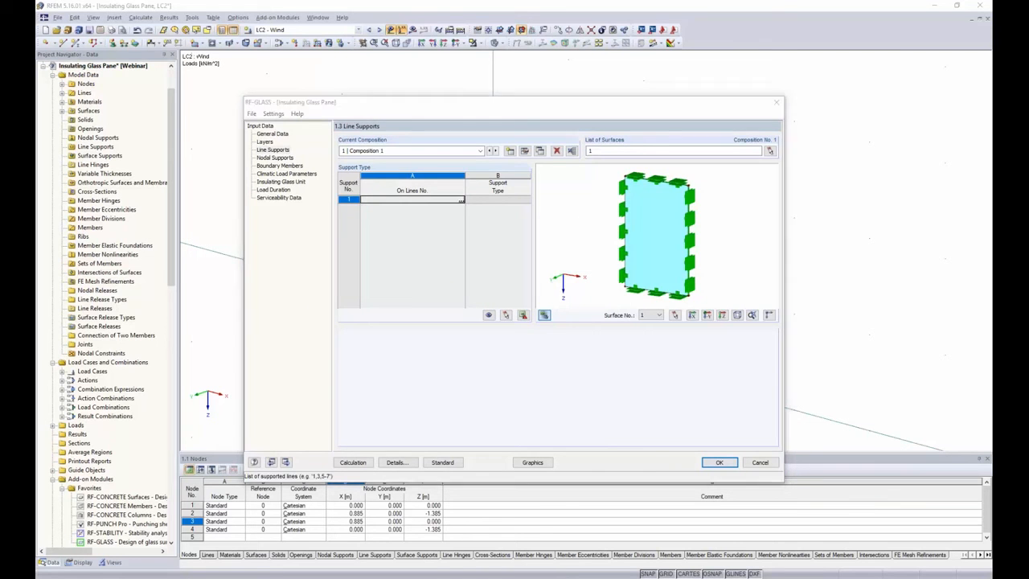
{"action": "left_click_drag", "start_coordinate": [417, 142], "coordinate": [671, 452]}
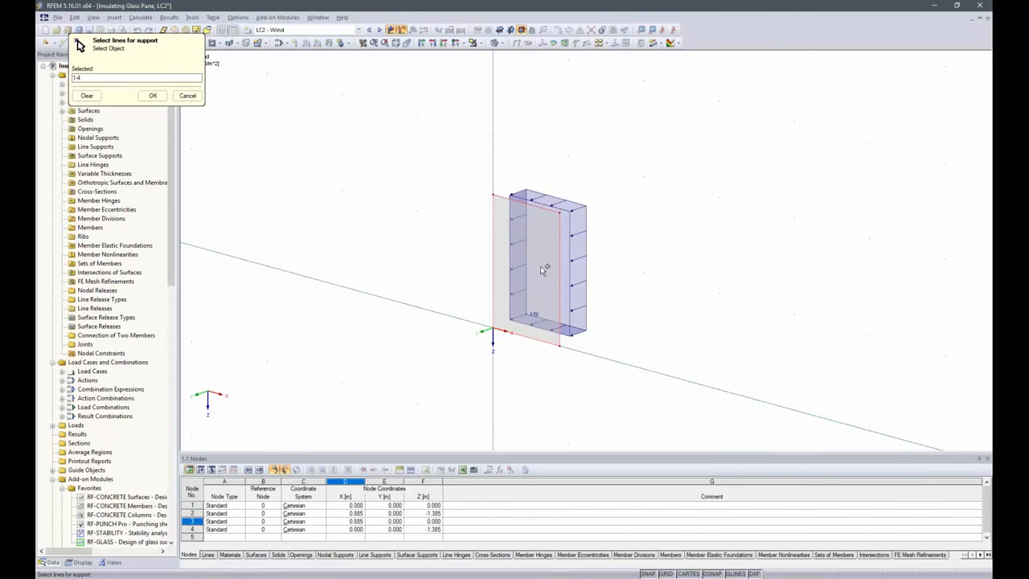
{"action": "left_click", "coordinate": [152, 95]}
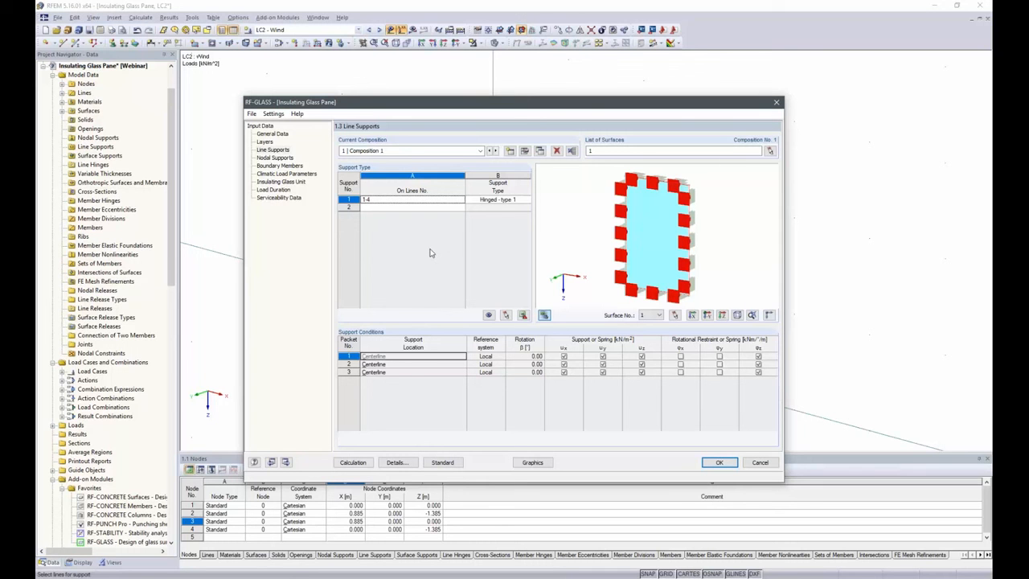
{"action": "left_click", "coordinate": [521, 200]}
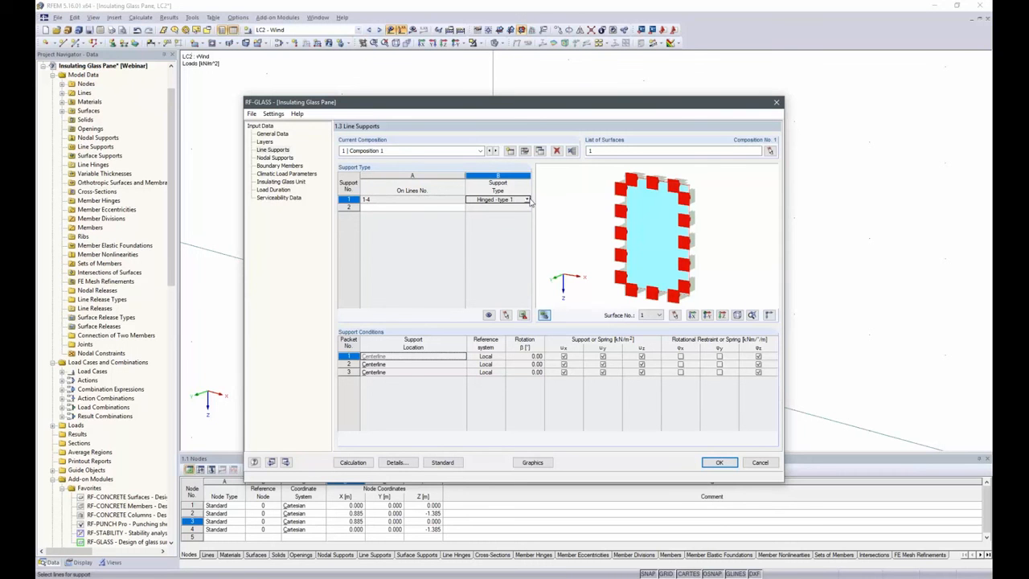
{"action": "left_click", "coordinate": [528, 201]}
{"action": "left_click", "coordinate": [483, 224]}
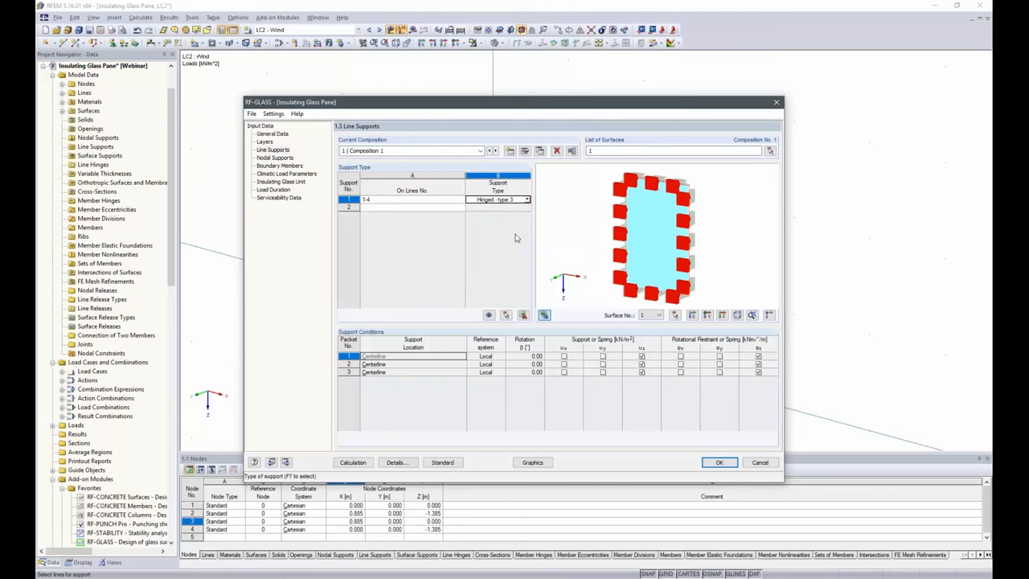
Try the User-defined support type and its reference system options for lines 1-4, and return the support to Hinged - type 3
{"action": "left_click", "coordinate": [526, 200]}
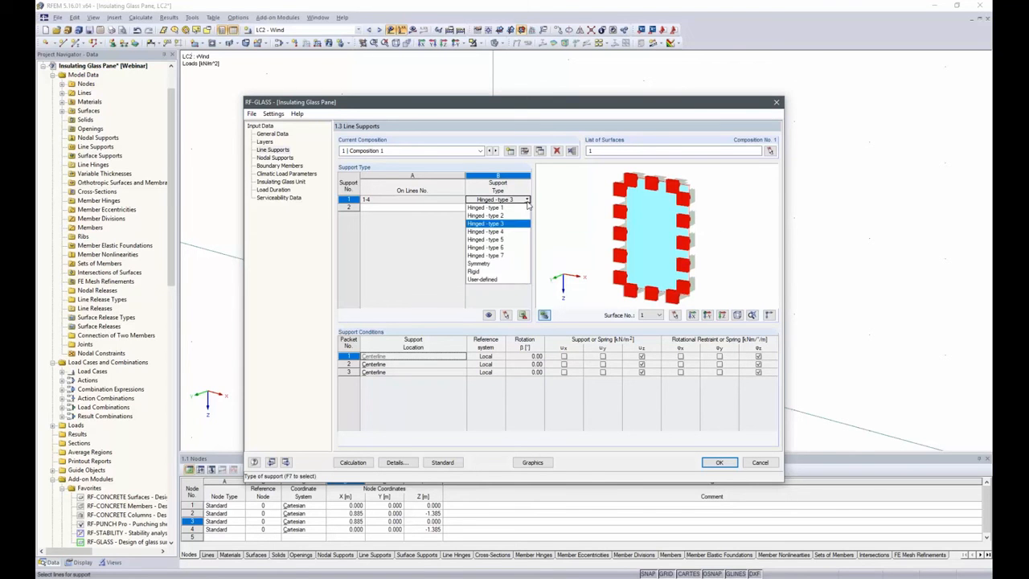
{"action": "left_click", "coordinate": [485, 281]}
{"action": "left_click", "coordinate": [481, 356]}
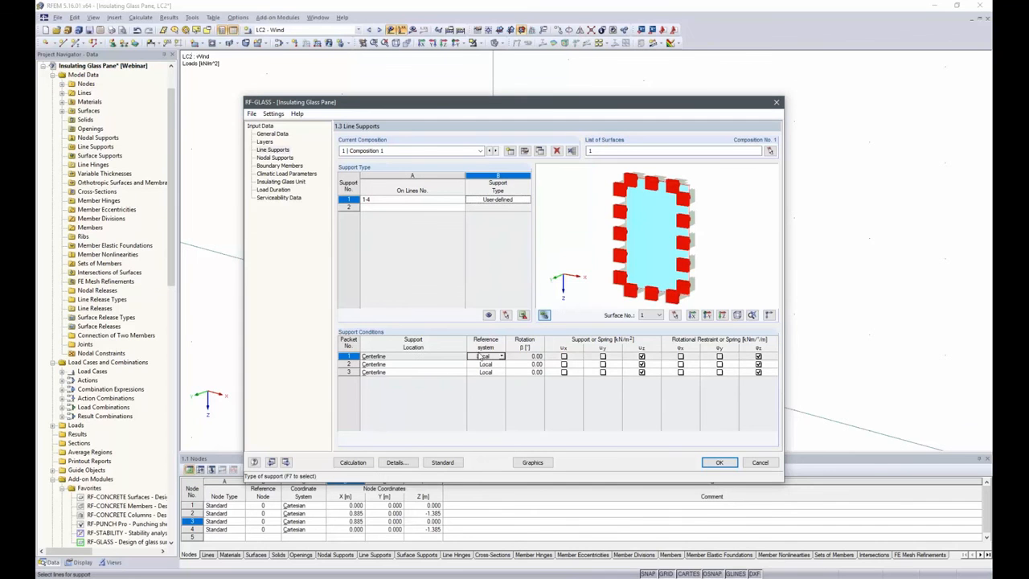
{"action": "left_click", "coordinate": [502, 357]}
{"action": "left_click", "coordinate": [501, 357]}
{"action": "left_click", "coordinate": [519, 200]}
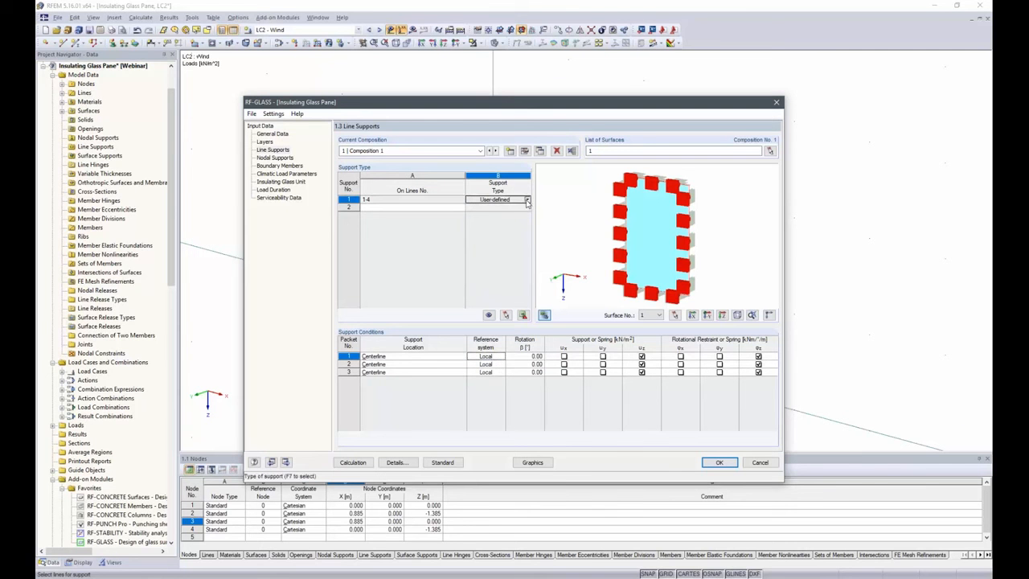
{"action": "left_click", "coordinate": [527, 200]}
{"action": "left_click", "coordinate": [490, 224]}
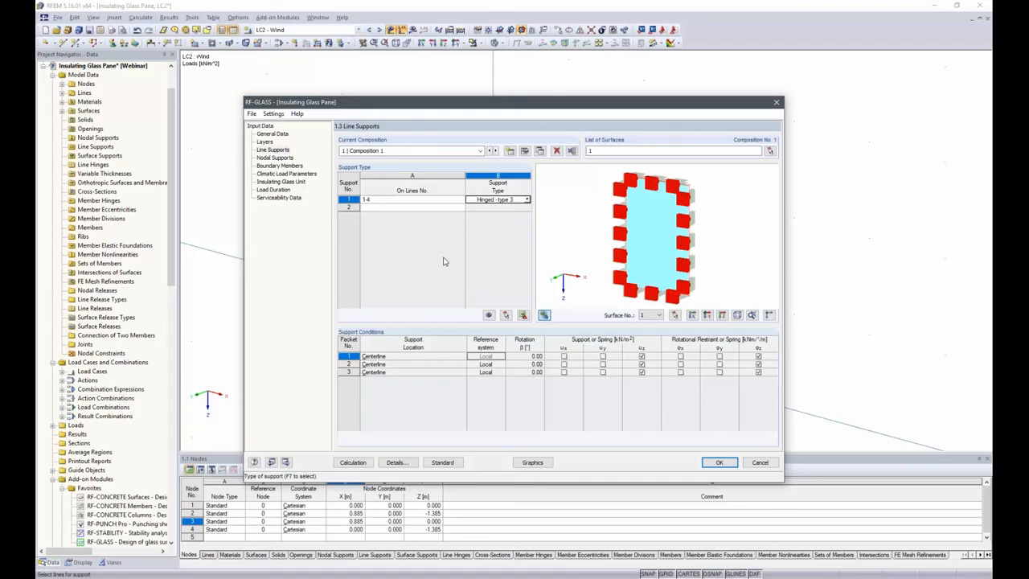
Define a nodal support on node 1 of the pane
{"action": "left_click", "coordinate": [273, 158]}
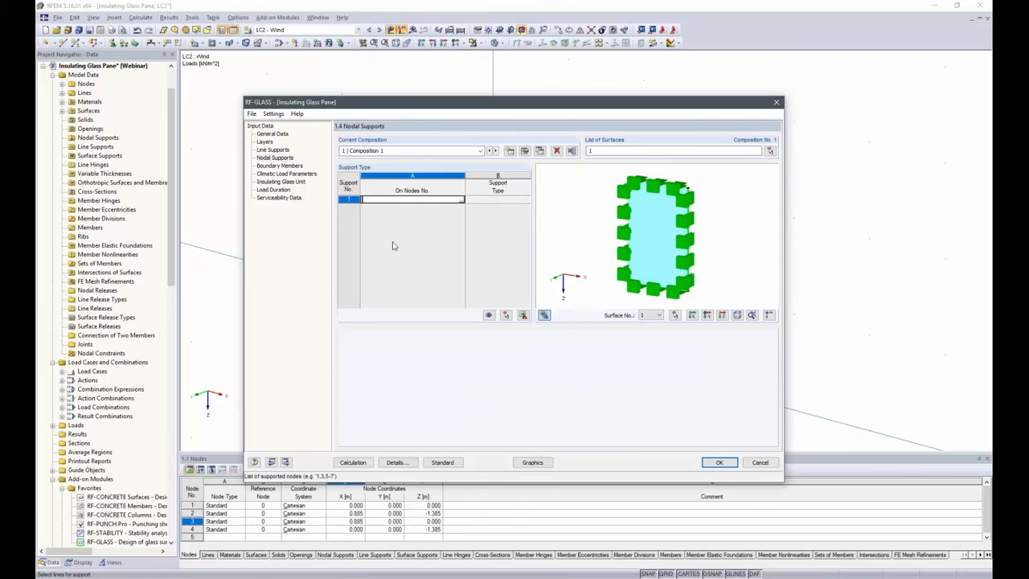
{"action": "left_click", "coordinate": [462, 200]}
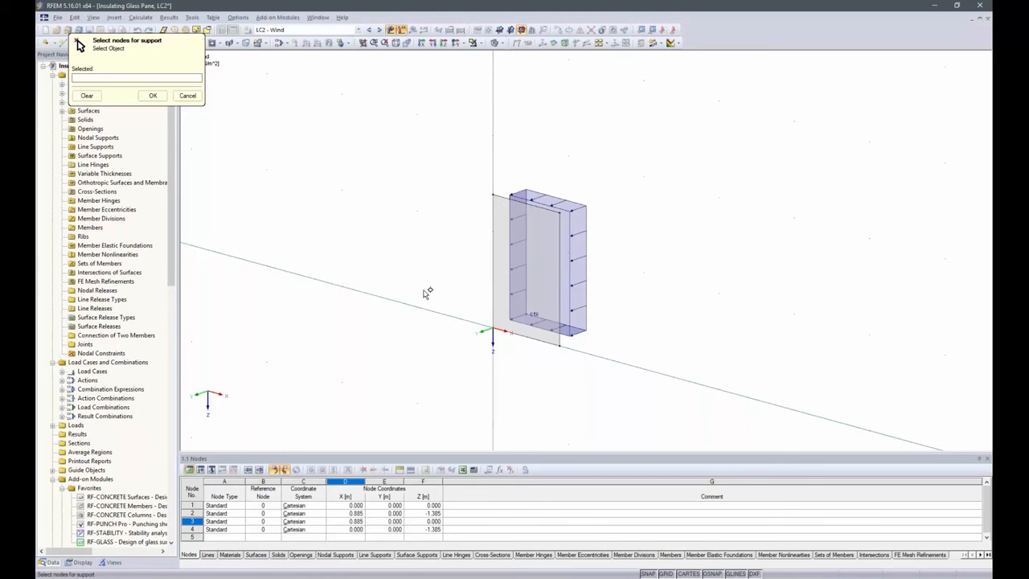
{"action": "left_click", "coordinate": [492, 331]}
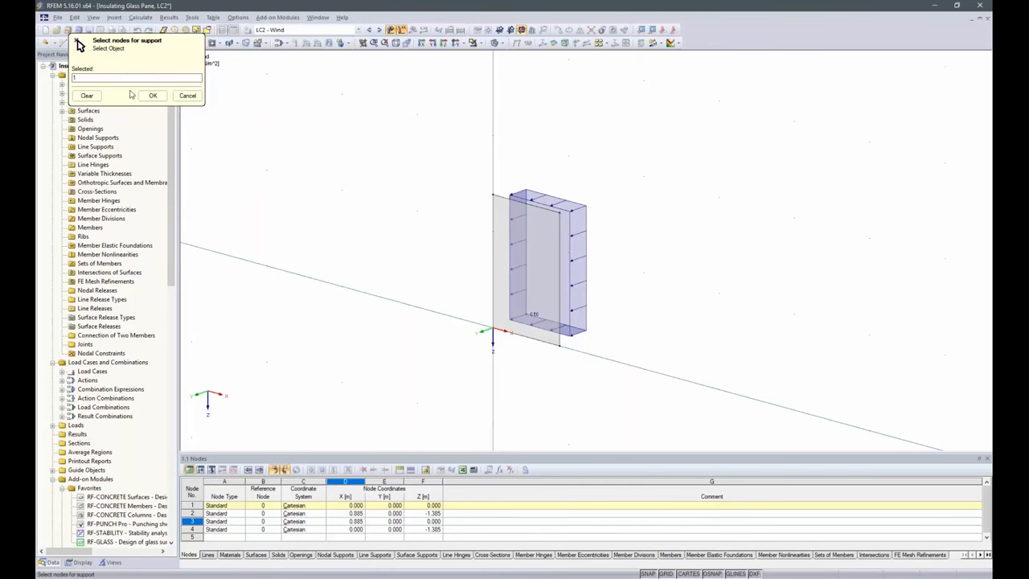
{"action": "left_click", "coordinate": [153, 95]}
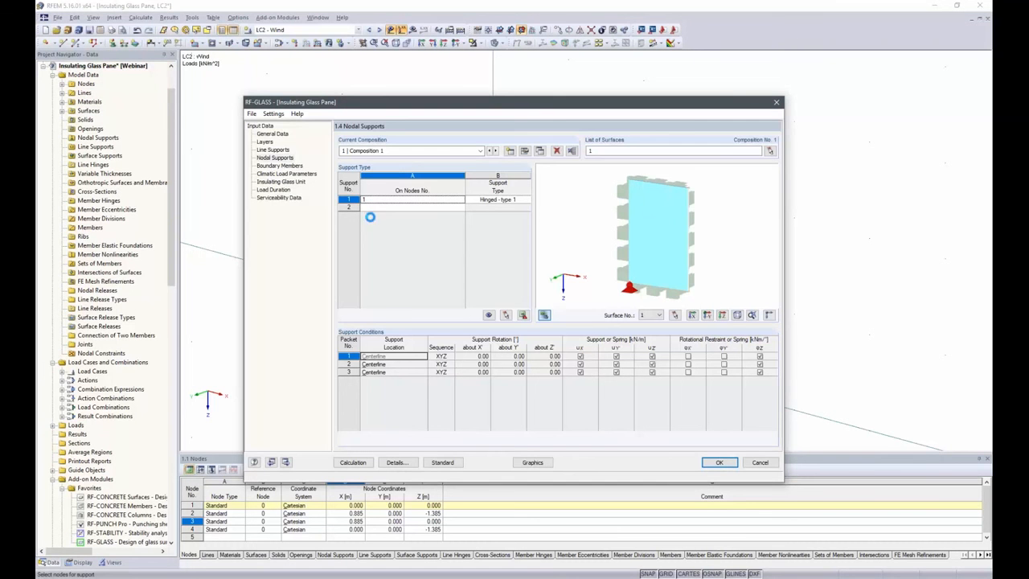
Set the node 1 support type to User-defined and release the uY' displacement for packets 1, 2 and 3
{"action": "left_click", "coordinate": [522, 201]}
{"action": "left_click", "coordinate": [527, 199]}
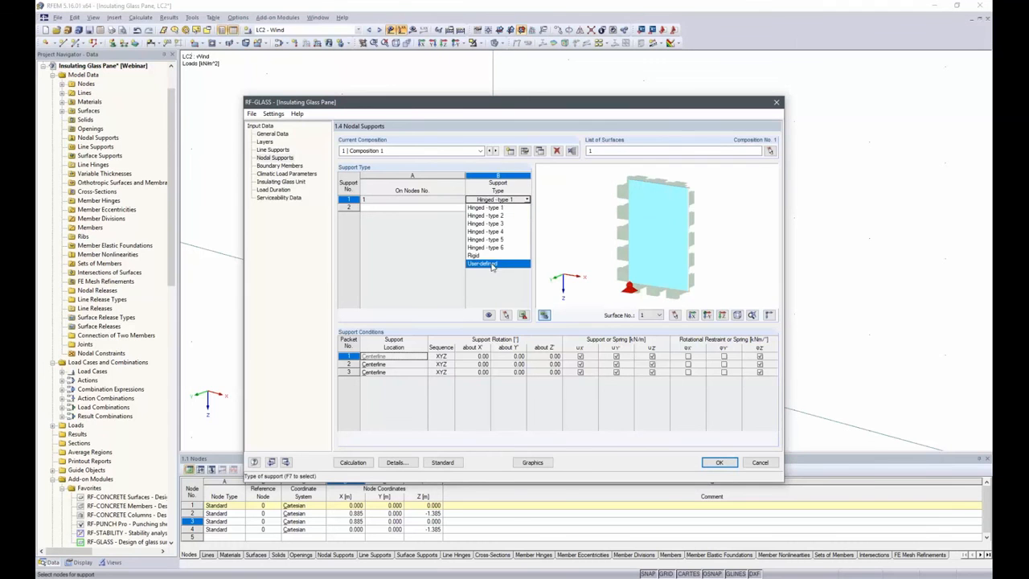
{"action": "left_click", "coordinate": [492, 265]}
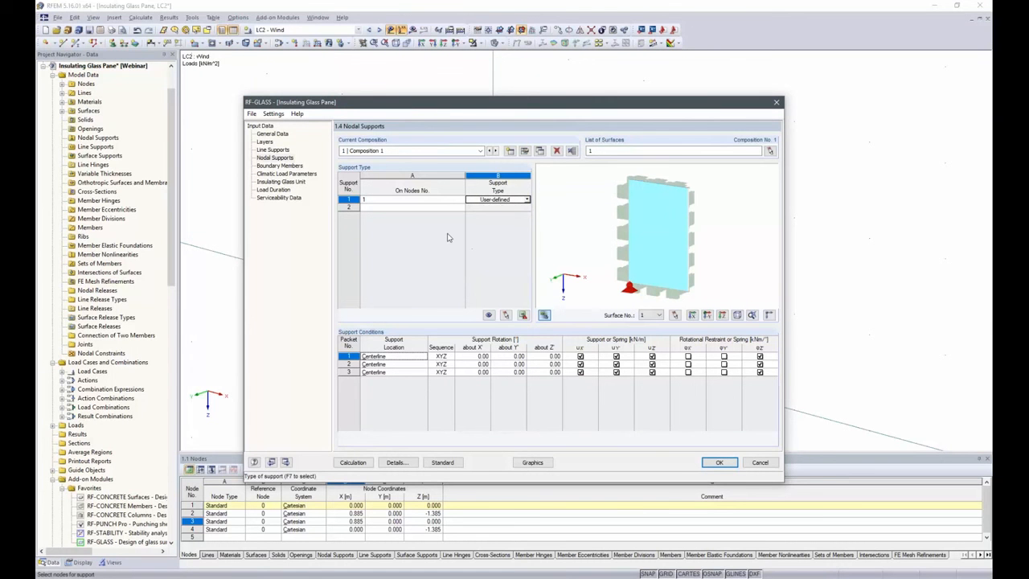
{"action": "left_click", "coordinate": [616, 357]}
{"action": "left_click", "coordinate": [616, 364]}
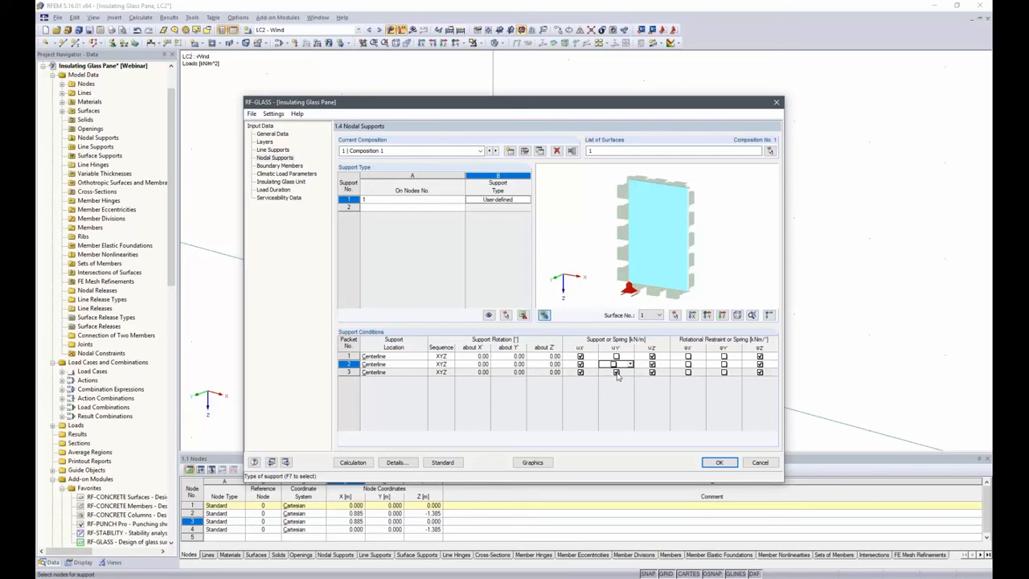
{"action": "left_click", "coordinate": [615, 372]}
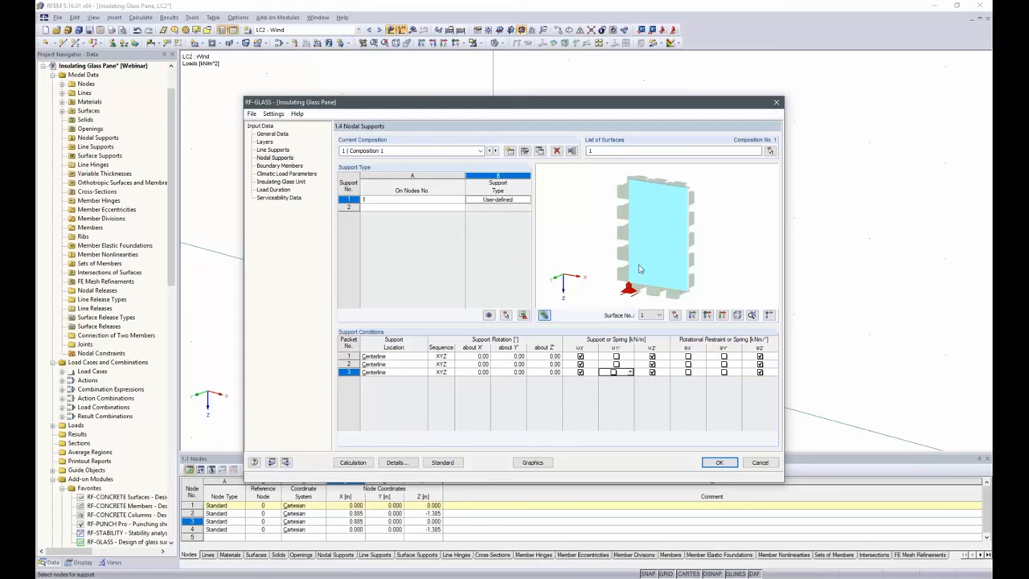
Define a second nodal support on node 3 with the support type Hinged - type 3
{"action": "left_click", "coordinate": [354, 208]}
{"action": "left_click", "coordinate": [461, 208]}
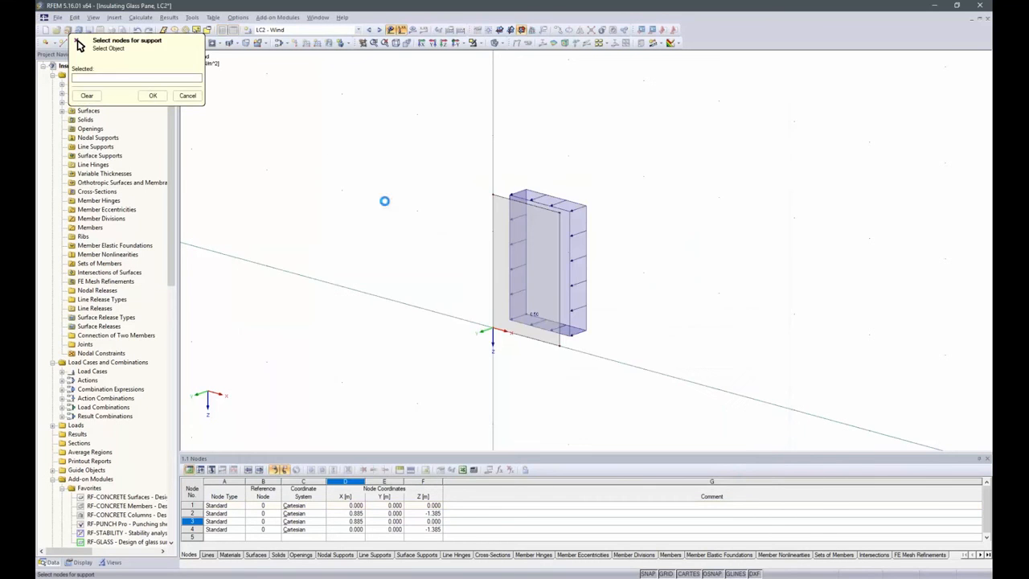
{"action": "left_click", "coordinate": [546, 321]}
{"action": "left_click", "coordinate": [152, 95]}
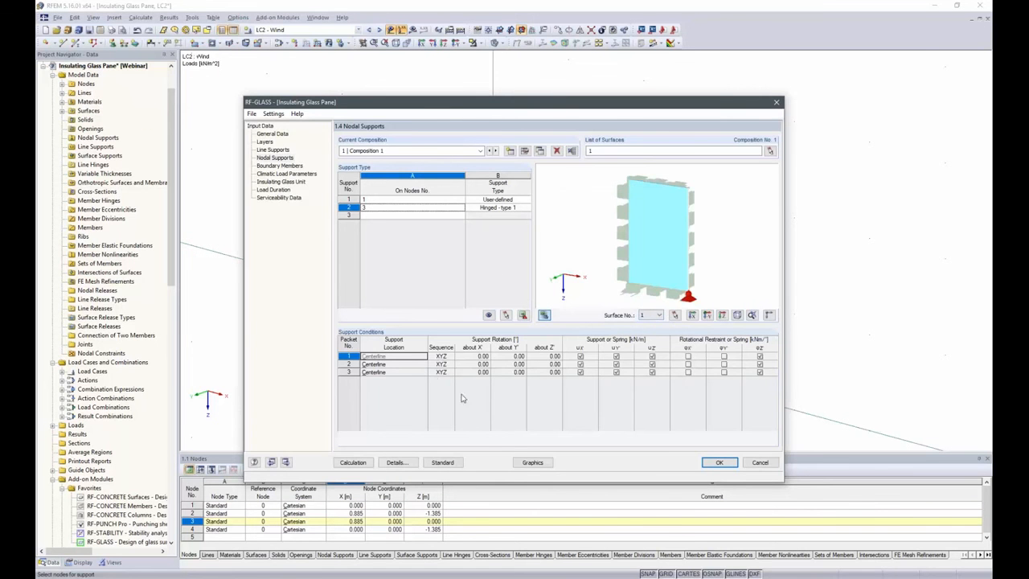
{"action": "left_click", "coordinate": [521, 207]}
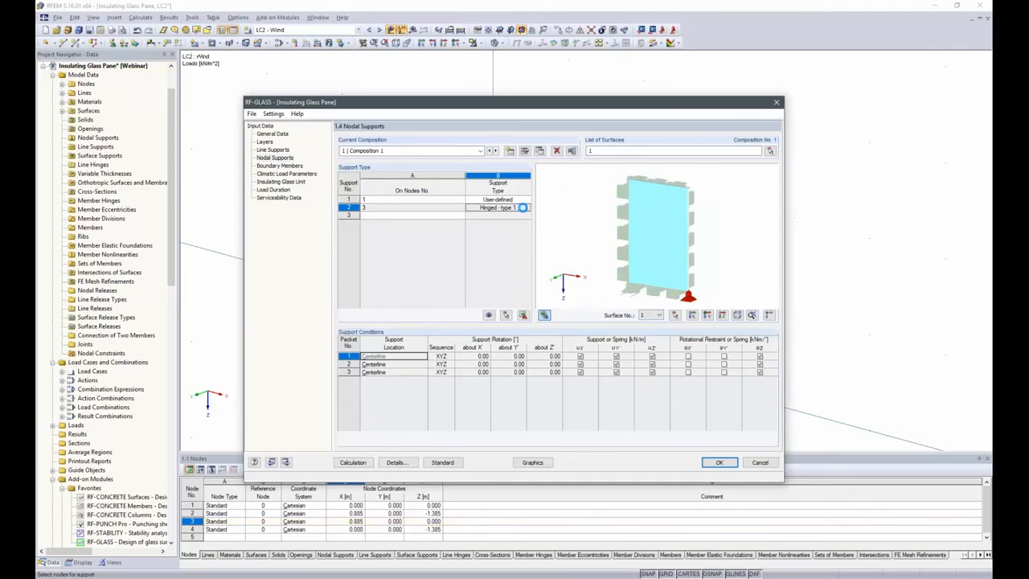
{"action": "left_click", "coordinate": [529, 210]}
{"action": "left_click", "coordinate": [526, 207]}
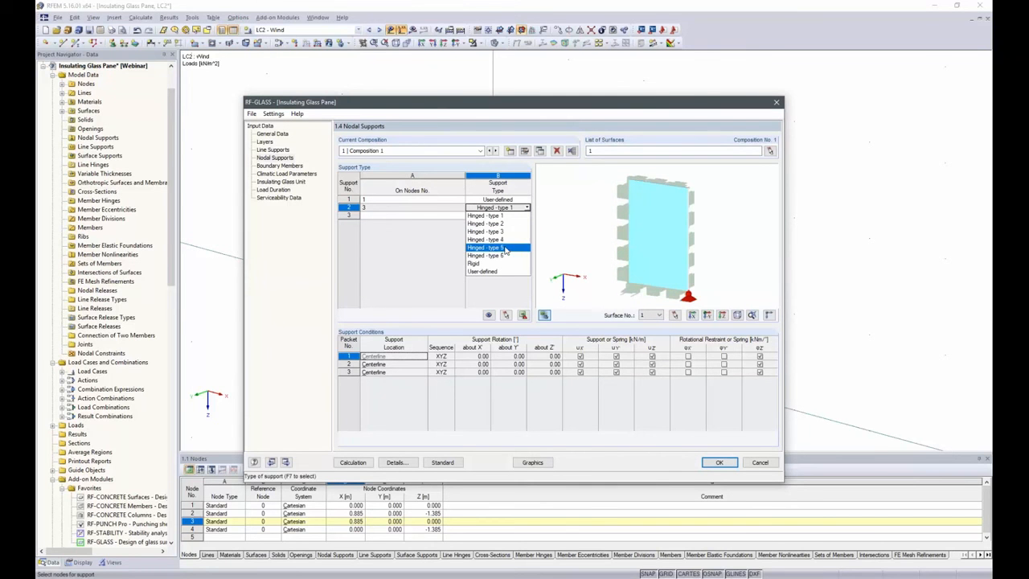
{"action": "left_click", "coordinate": [506, 233]}
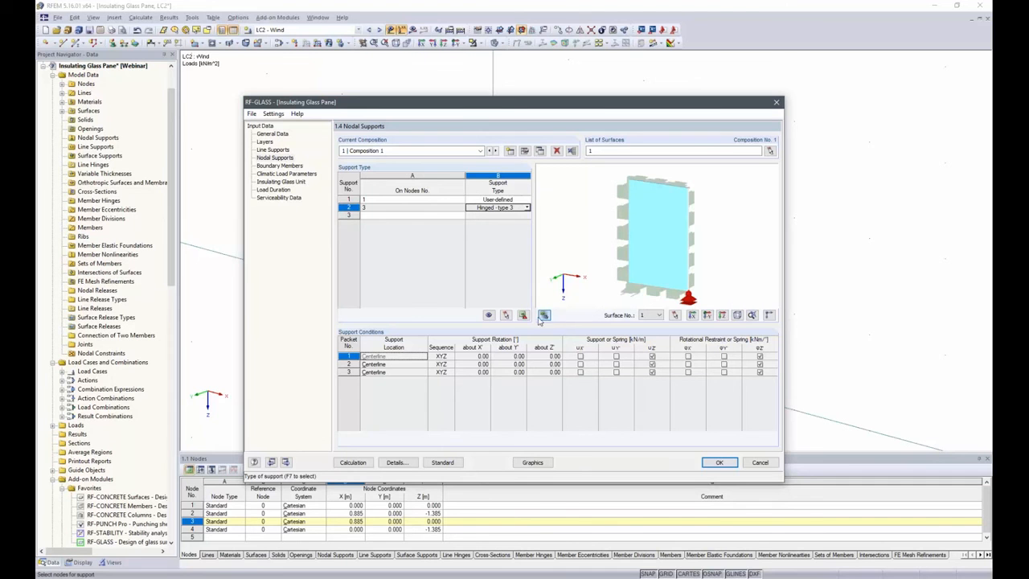
Assign the summer climatic load cases: LC5 to temperature differences, LC4 to atmospheric pressure differences and LC3 to altitude differences
{"action": "left_click", "coordinate": [277, 166]}
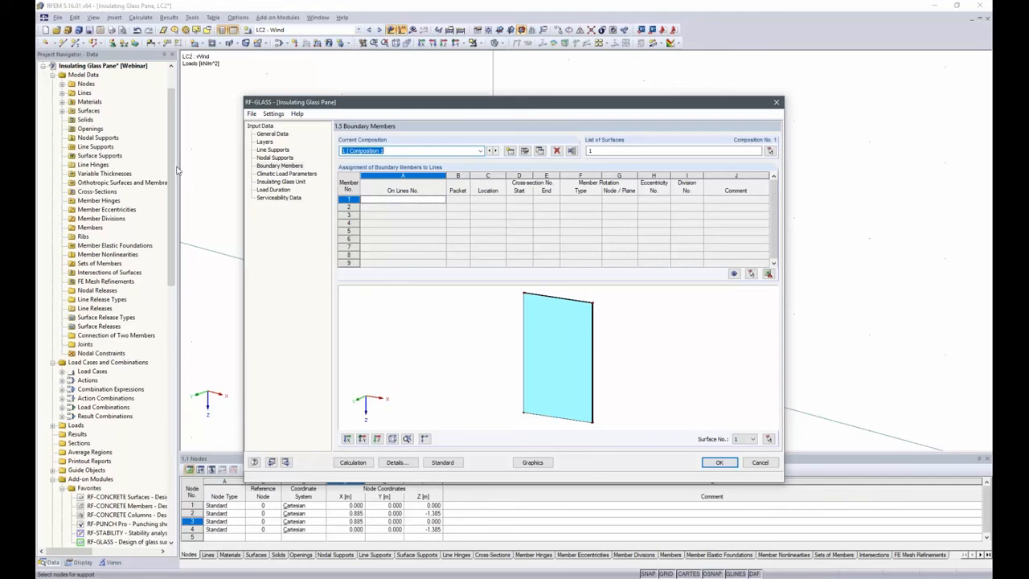
{"action": "left_click", "coordinate": [258, 174]}
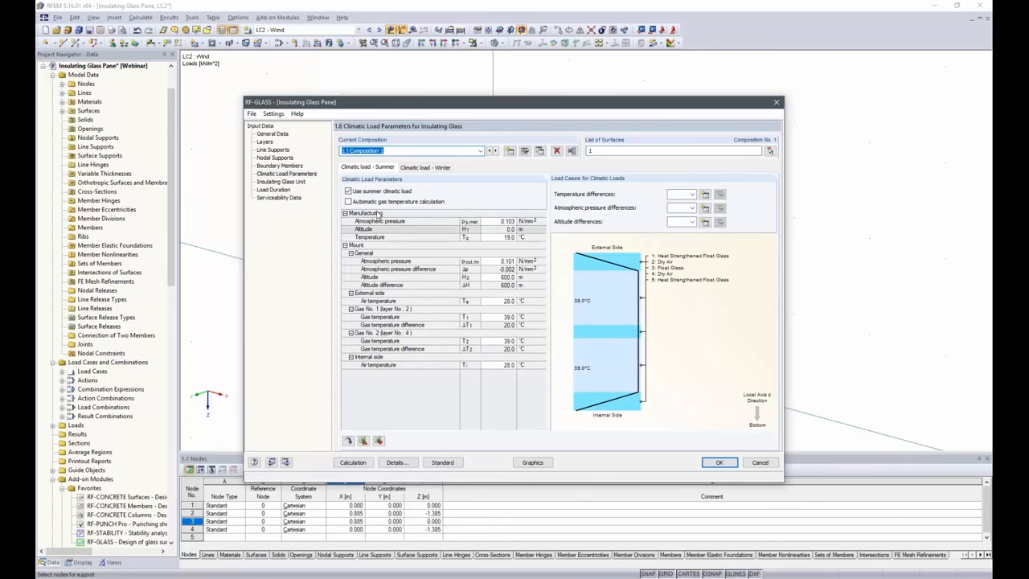
{"action": "left_click", "coordinate": [404, 168]}
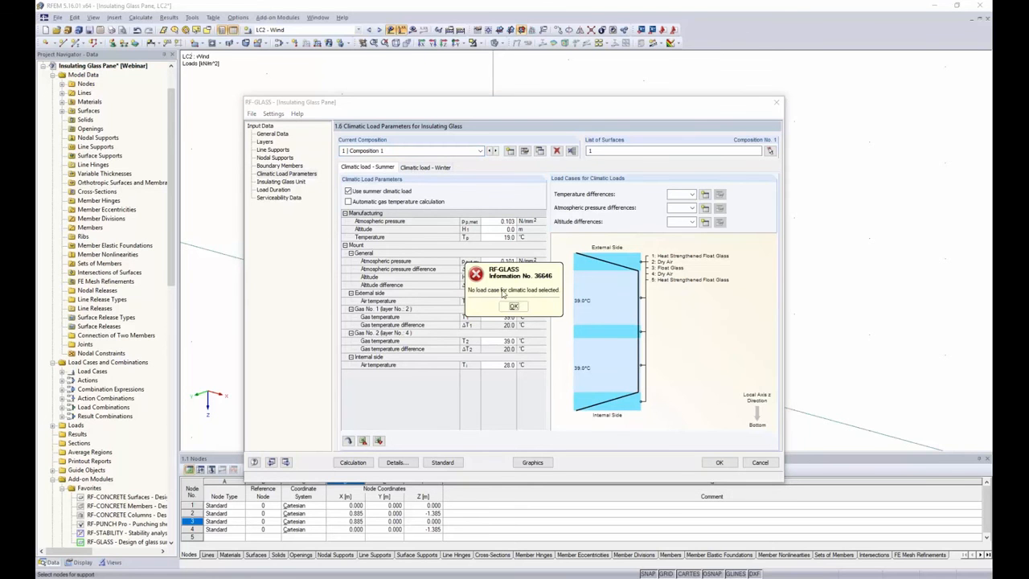
{"action": "left_click", "coordinate": [514, 306]}
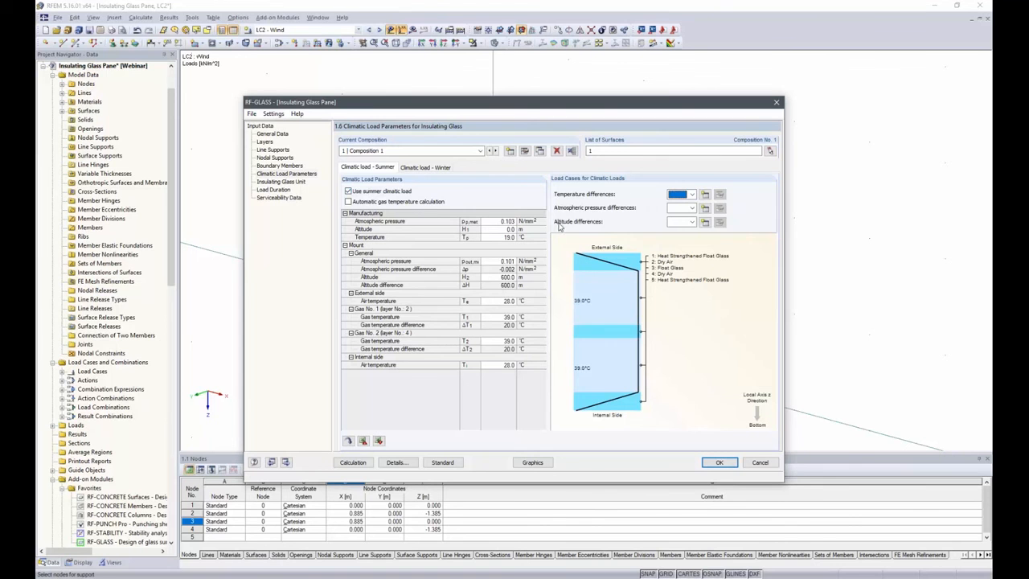
{"action": "left_click", "coordinate": [692, 196]}
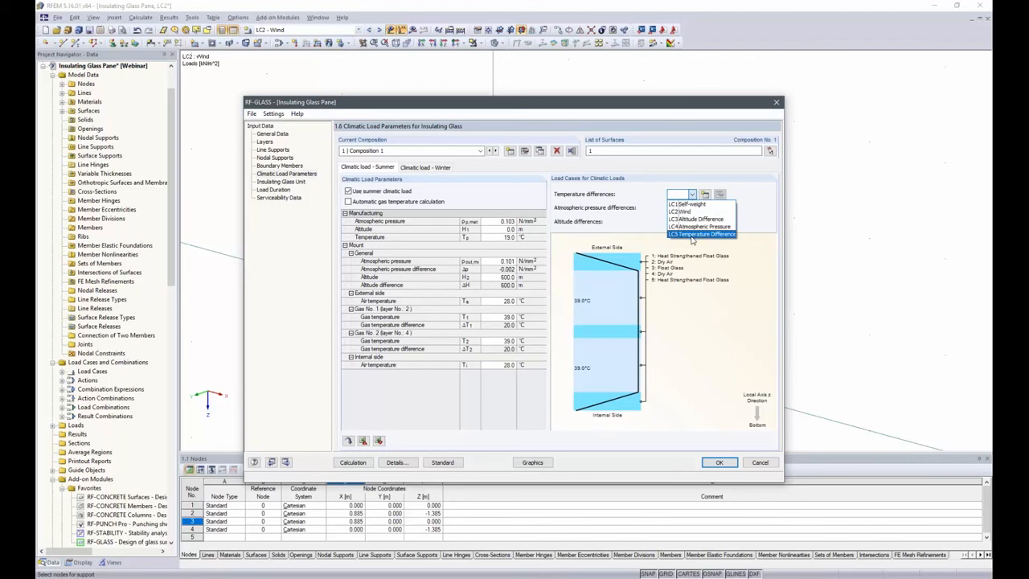
{"action": "left_click", "coordinate": [691, 233]}
{"action": "left_click", "coordinate": [692, 208]}
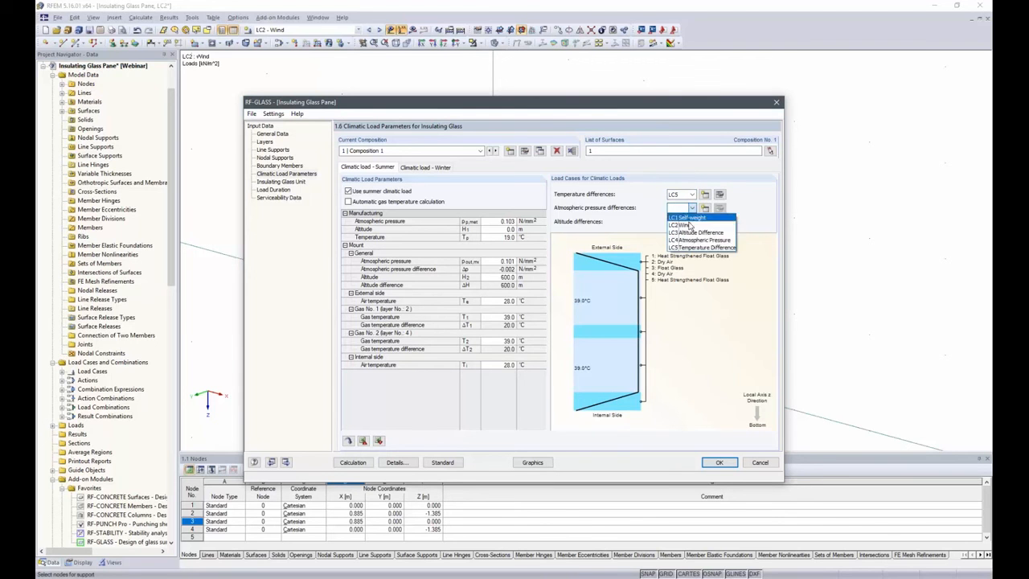
{"action": "left_click", "coordinate": [691, 238]}
{"action": "left_click", "coordinate": [692, 224]}
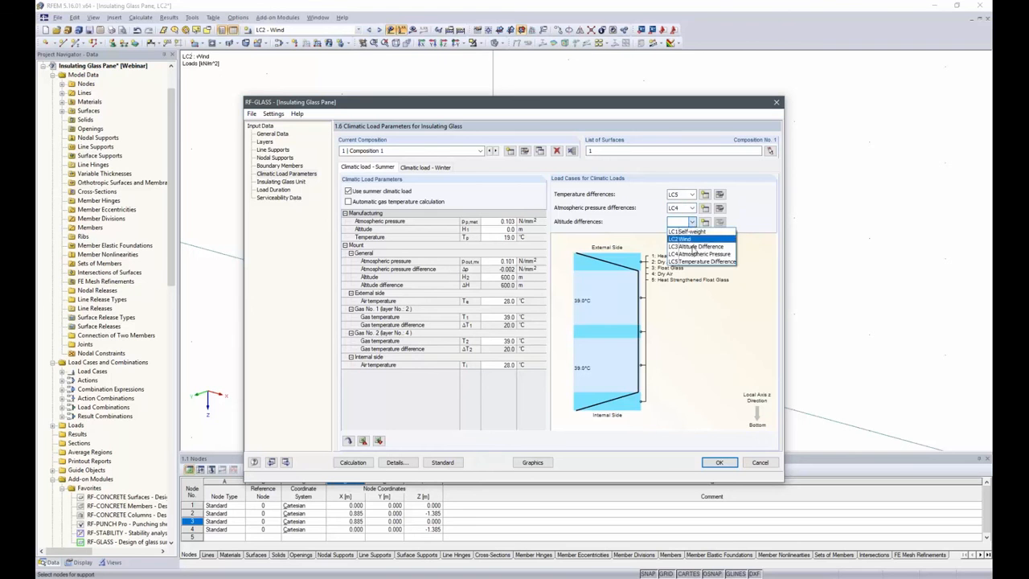
{"action": "left_click", "coordinate": [696, 249]}
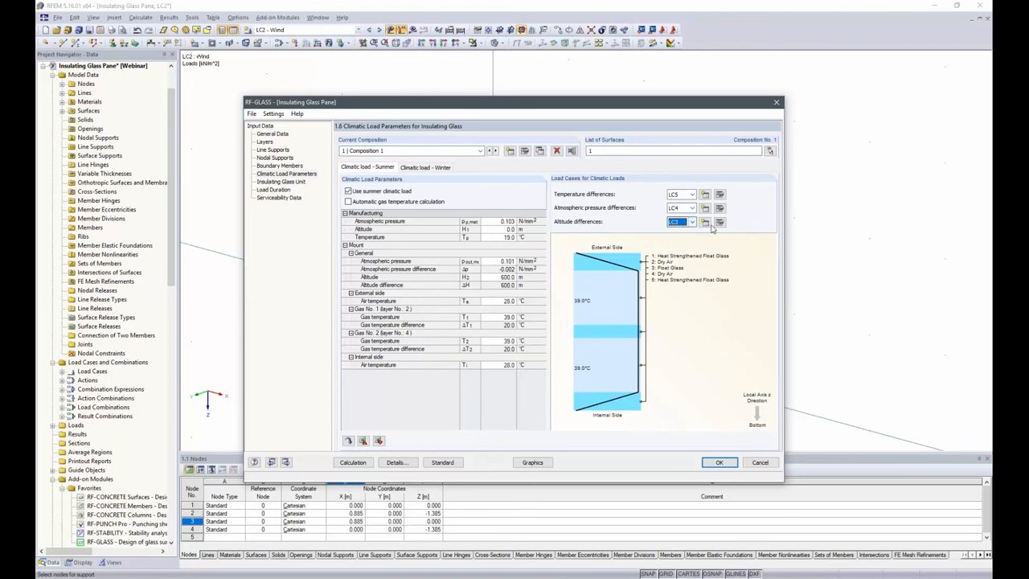
Assign the winter climatic load cases: LC5 to temperature differences, LC4 to atmospheric pressure differences and LC3 to altitude differences
{"action": "left_click", "coordinate": [440, 166]}
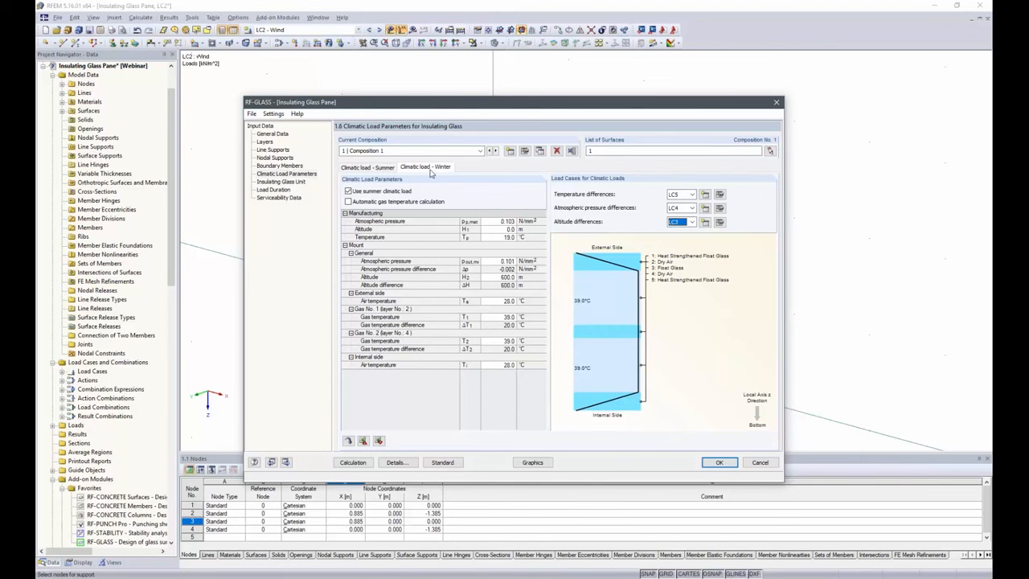
{"action": "left_click", "coordinate": [692, 195]}
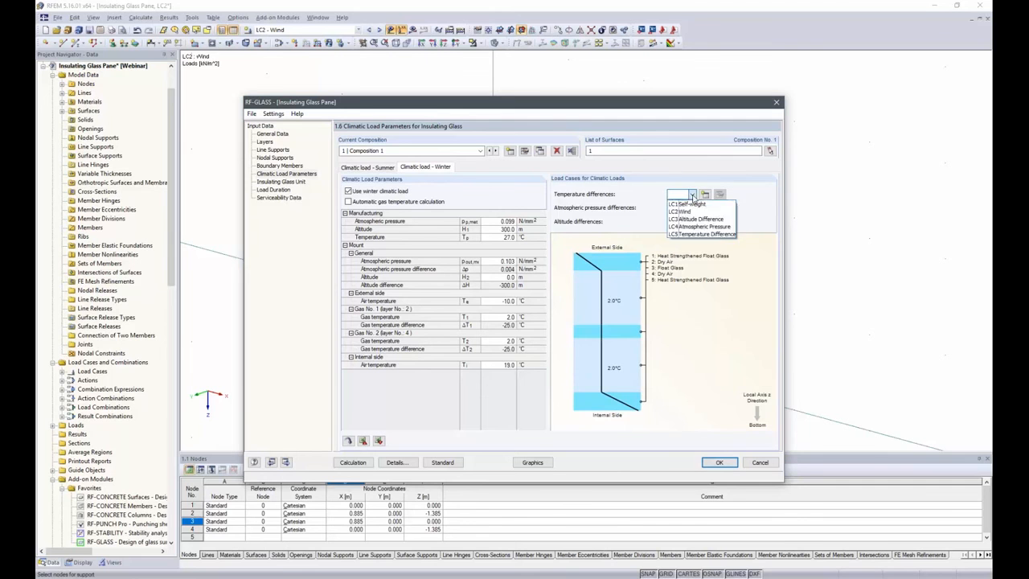
{"action": "left_click", "coordinate": [689, 235]}
{"action": "left_click", "coordinate": [692, 208]}
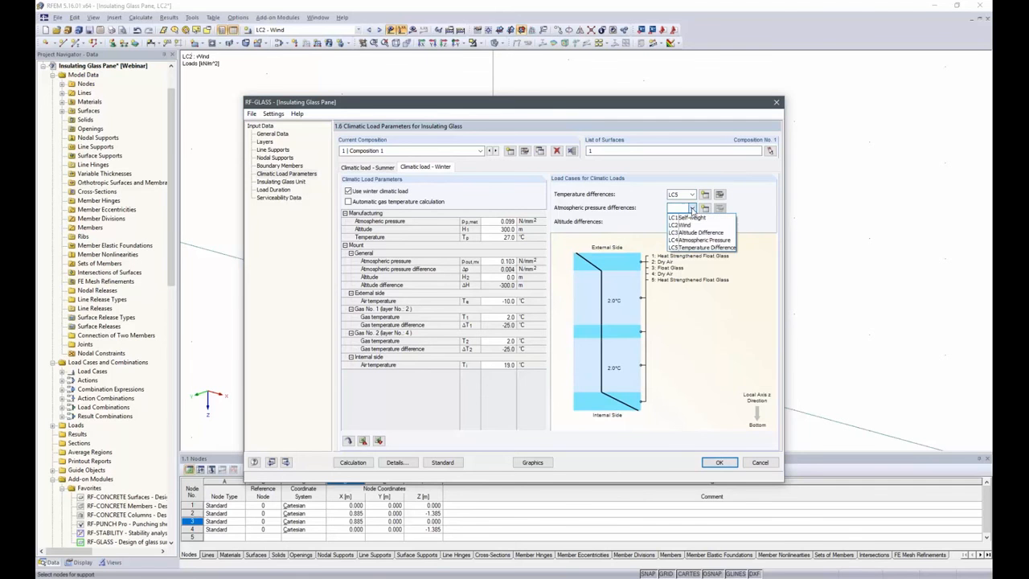
{"action": "left_click", "coordinate": [695, 241]}
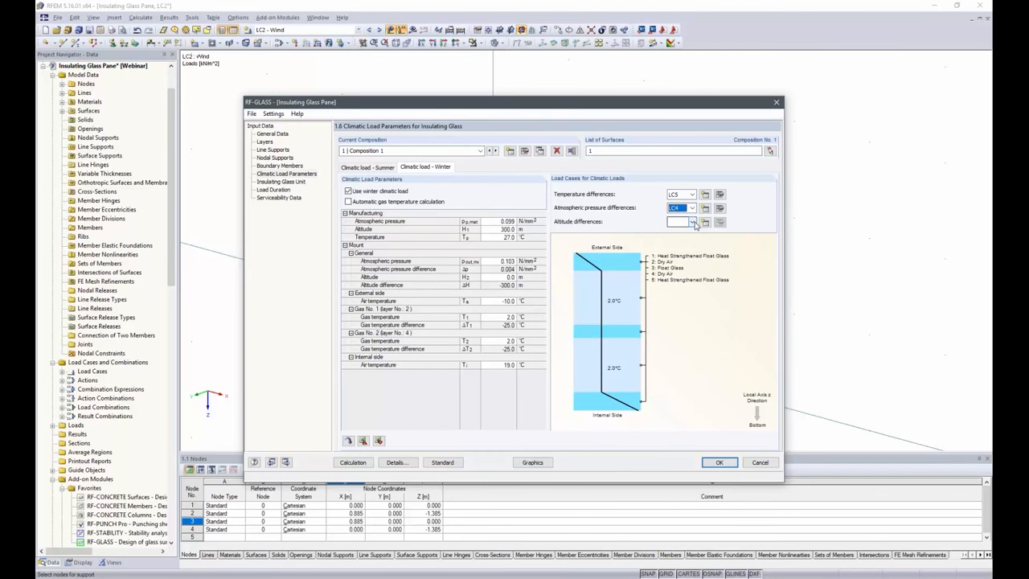
{"action": "left_click", "coordinate": [692, 222]}
{"action": "left_click", "coordinate": [693, 247]}
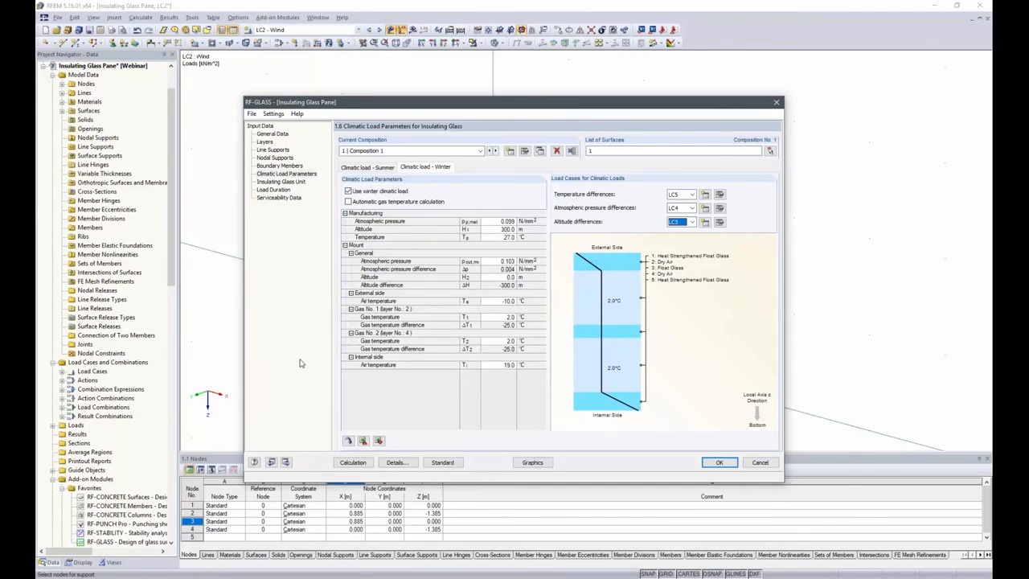
Set the load duration class of LC4 Atmospheric Pressure and LC5 Temperature Difference to Medium-term
{"action": "left_click", "coordinate": [273, 183]}
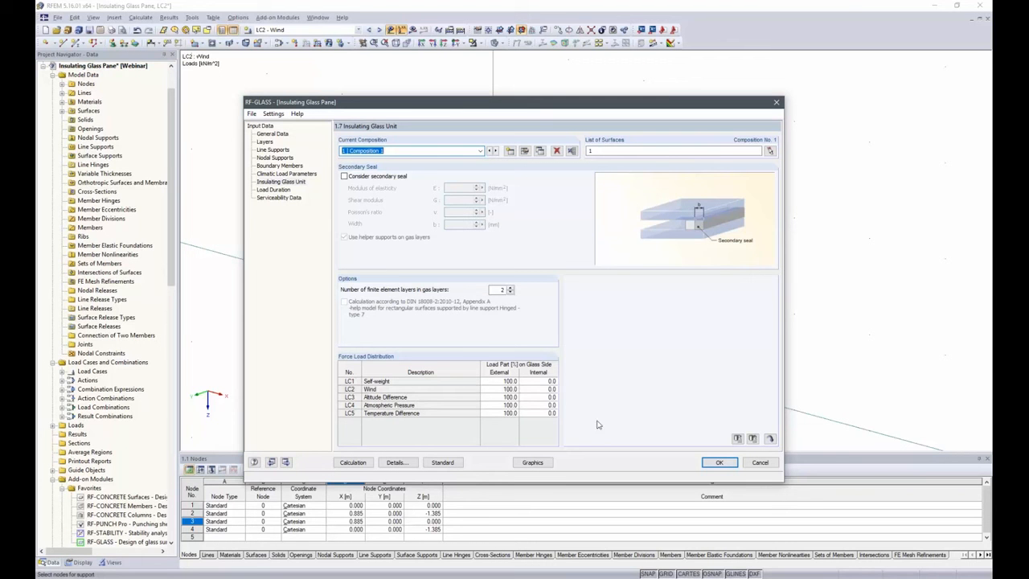
{"action": "left_click", "coordinate": [268, 191]}
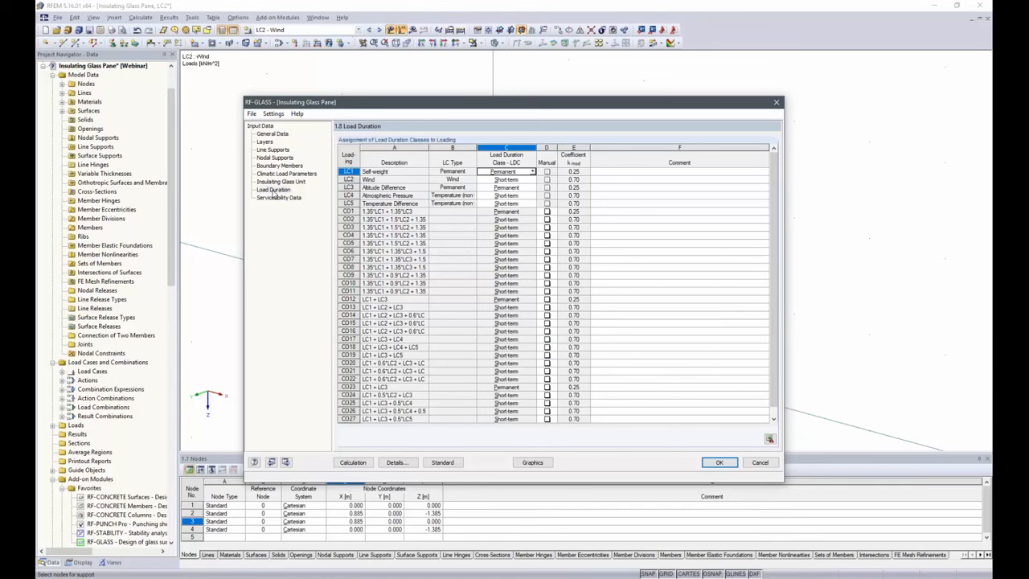
{"action": "left_click", "coordinate": [528, 197]}
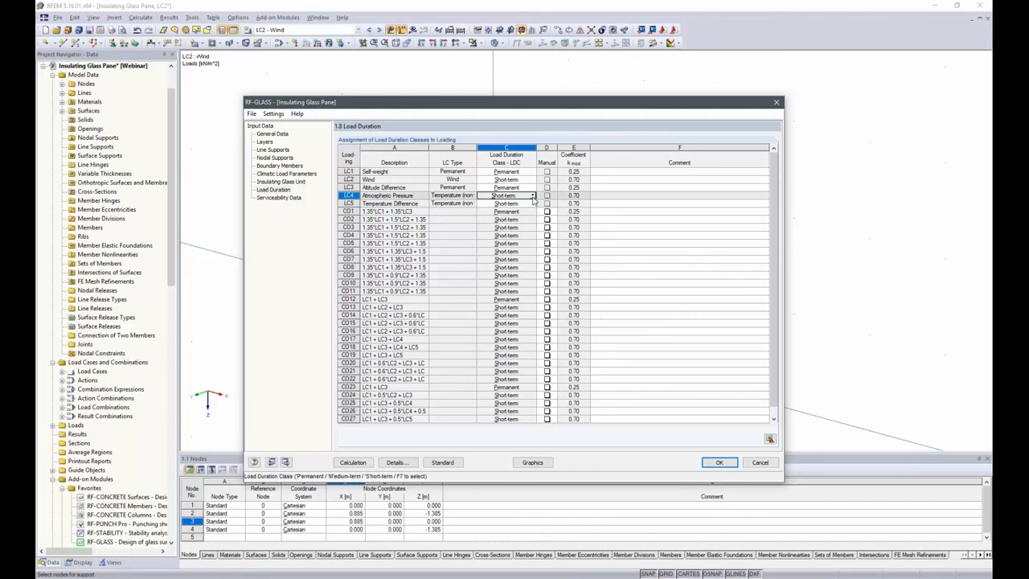
{"action": "left_click", "coordinate": [532, 196]}
{"action": "left_click", "coordinate": [521, 212]}
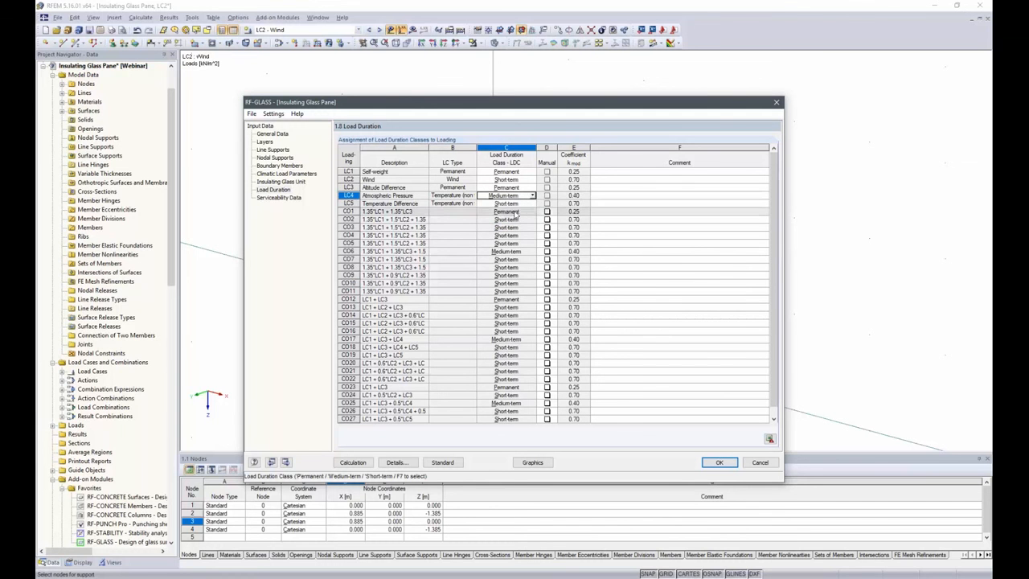
{"action": "left_click", "coordinate": [519, 204]}
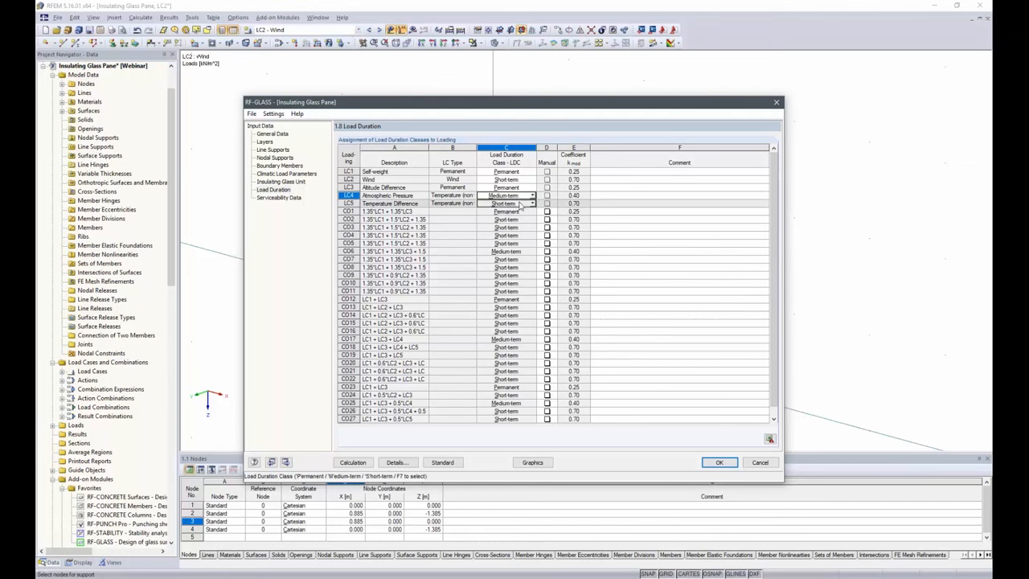
{"action": "left_click", "coordinate": [532, 204]}
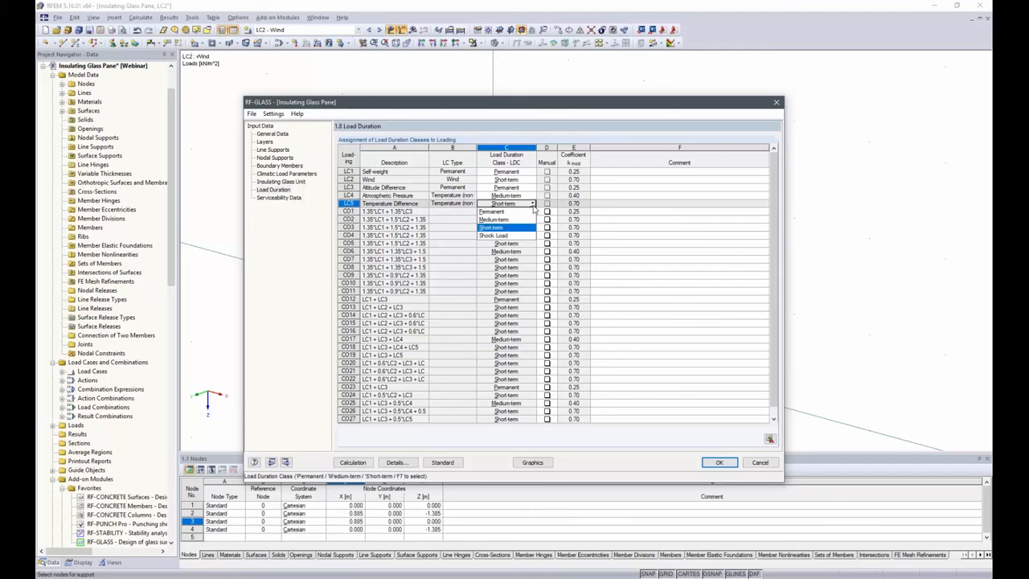
{"action": "left_click", "coordinate": [510, 220]}
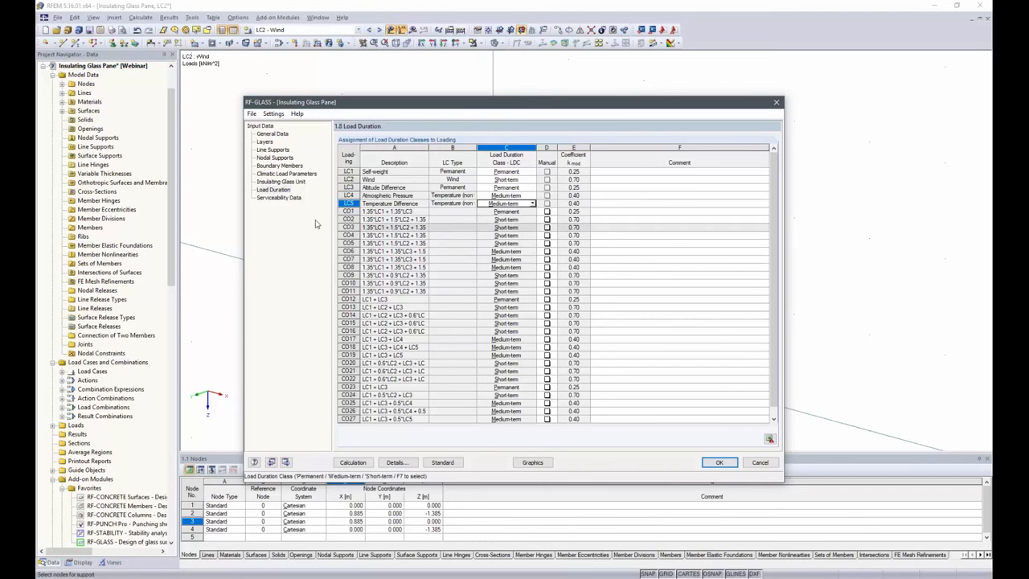
Assign surface 1 to the serviceability data with the minimum boundary line as reference length, and confirm the RF-GLASS input
{"action": "left_click", "coordinate": [266, 198]}
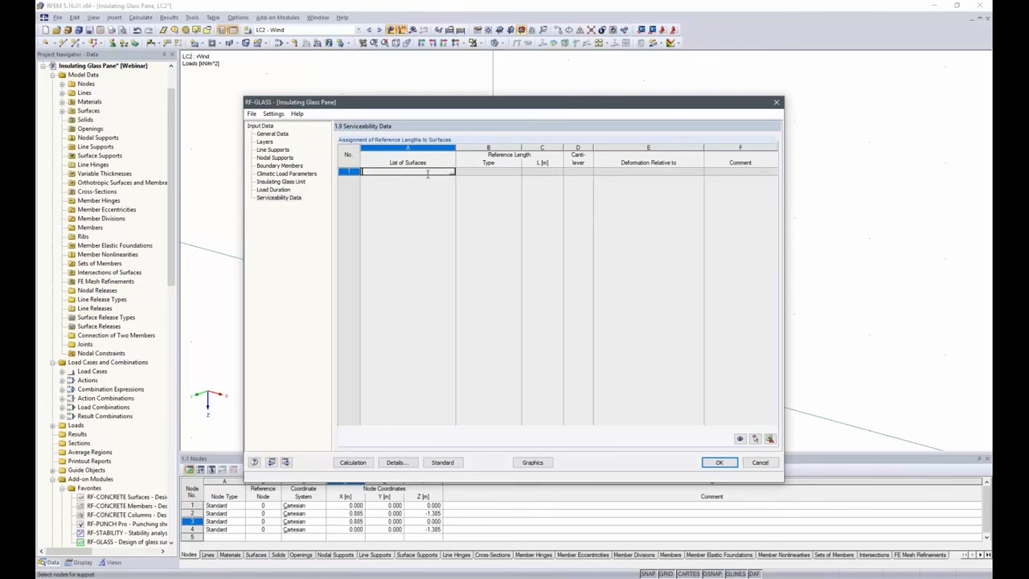
{"action": "left_click", "coordinate": [452, 173]}
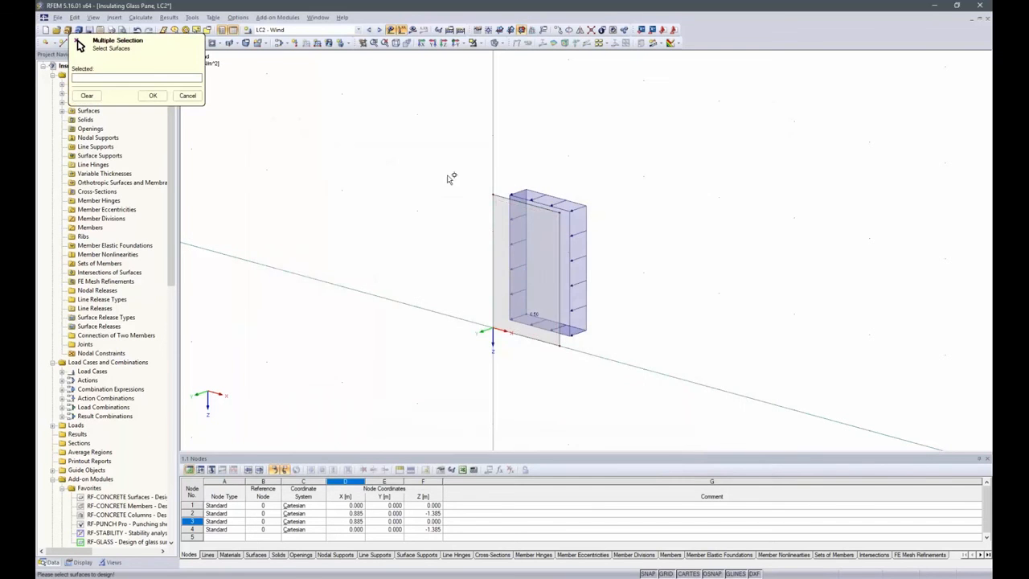
{"action": "left_click", "coordinate": [520, 333]}
{"action": "left_click", "coordinate": [147, 97]}
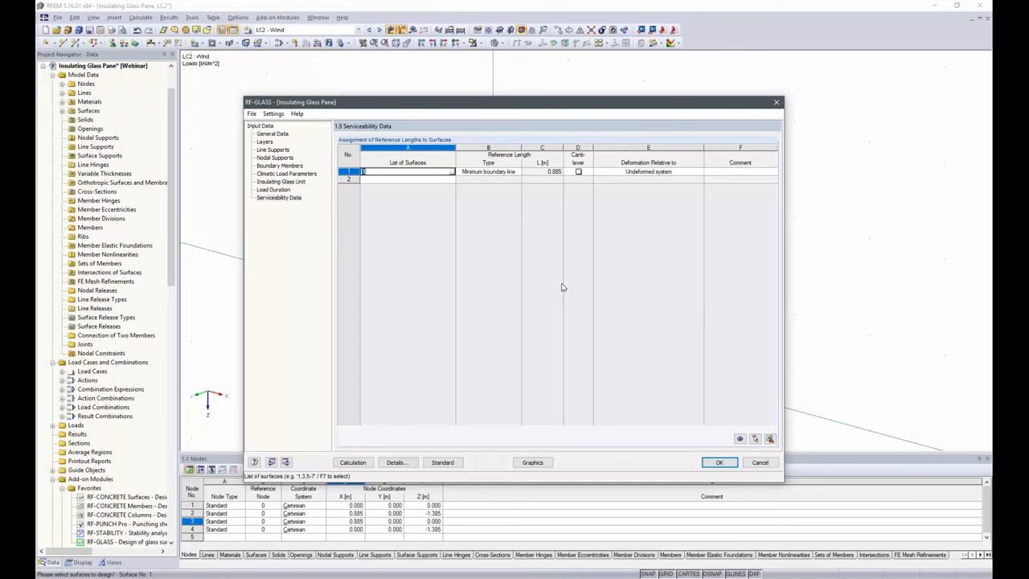
{"action": "left_click", "coordinate": [719, 462]}
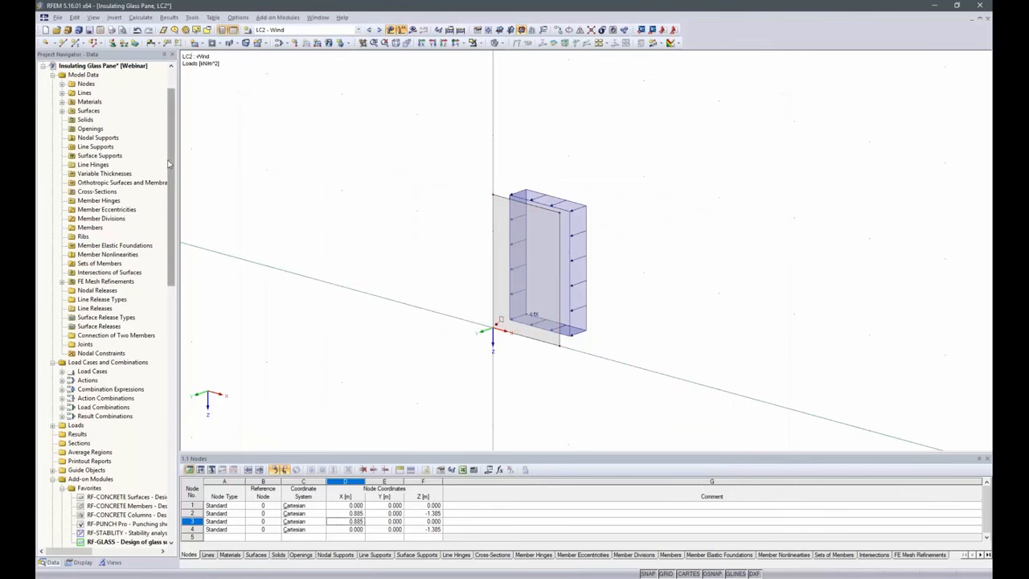
Switch to the model Insulating Glass Pane complete and open its RF-GLASS results
{"action": "scroll", "coordinate": [169, 164], "scroll_direction": "up", "scroll_amount": 2}
{"action": "left_click", "coordinate": [46, 110]}
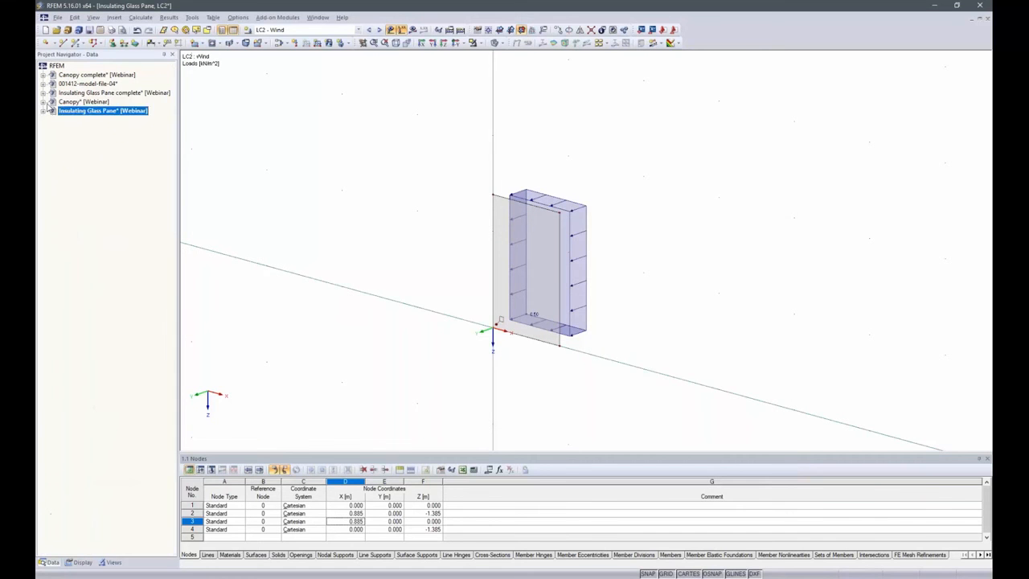
{"action": "double_click", "coordinate": [80, 94]}
{"action": "right_click", "coordinate": [78, 93]}
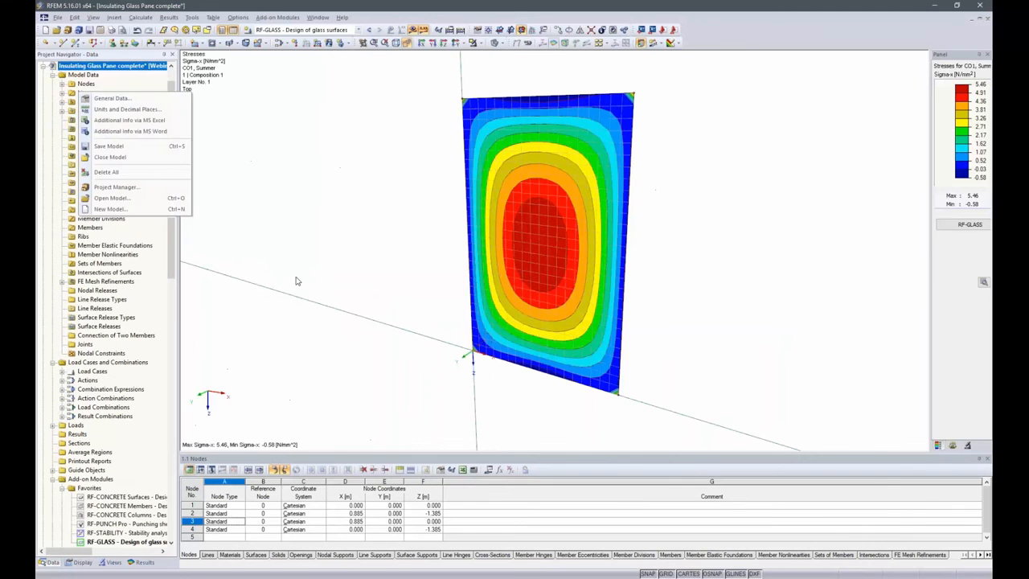
{"action": "left_click", "coordinate": [434, 128]}
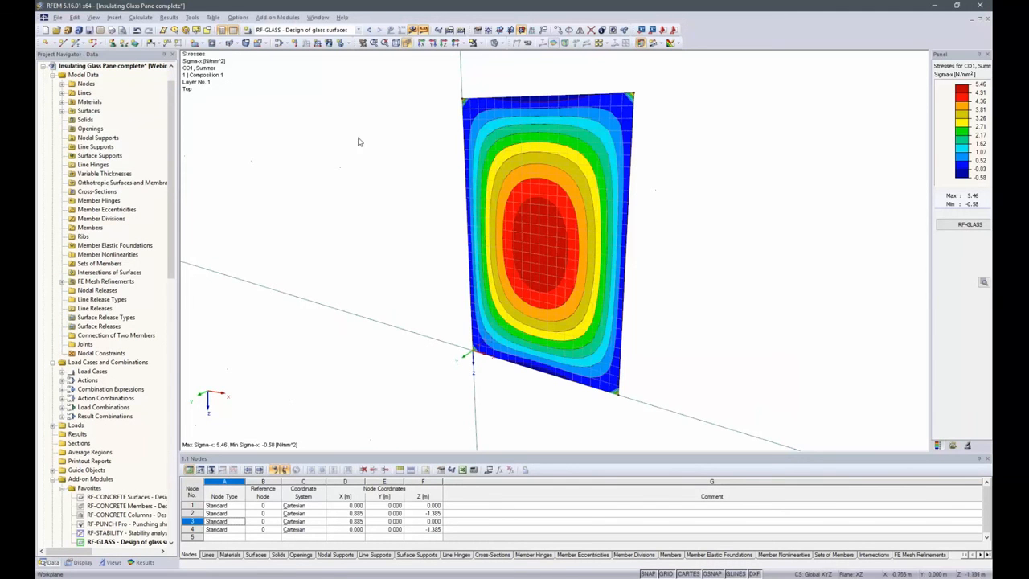
{"action": "left_click", "coordinate": [956, 225]}
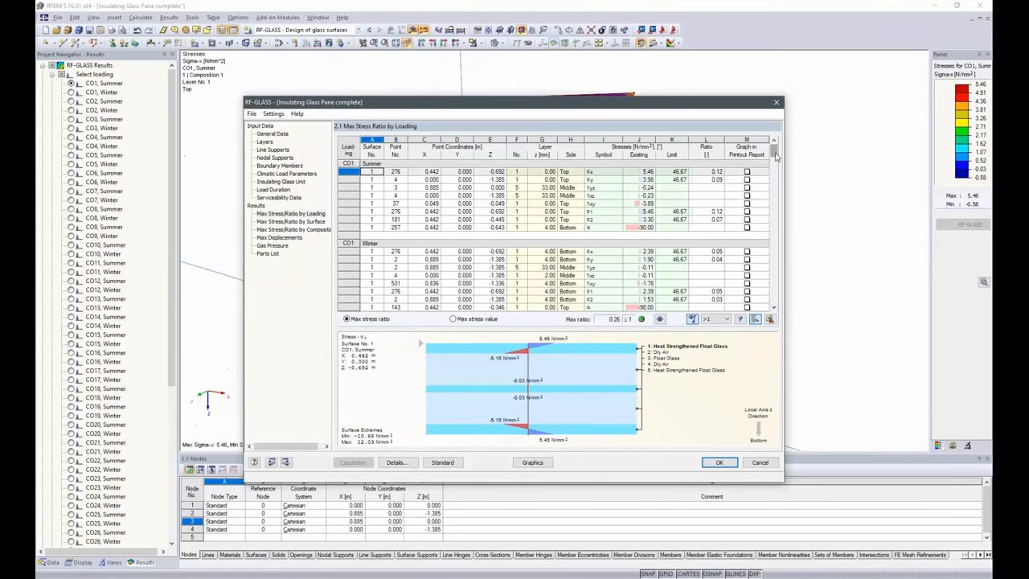
Filter the maximum stress ratios by loading to show only the Max values
{"action": "left_click_drag", "start_coordinate": [777, 157], "coordinate": [771, 308]}
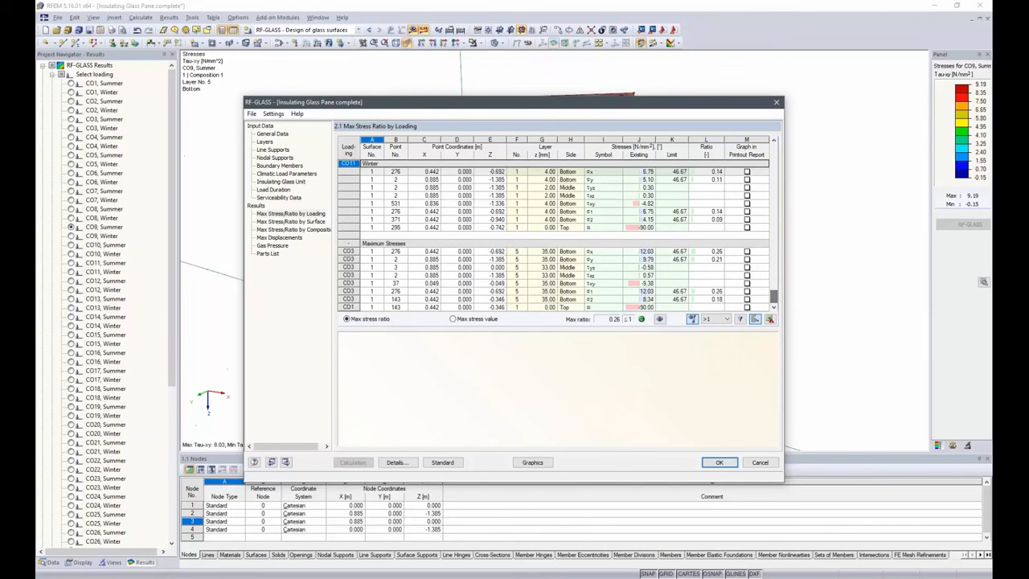
{"action": "left_click", "coordinate": [719, 319]}
{"action": "left_click", "coordinate": [708, 334]}
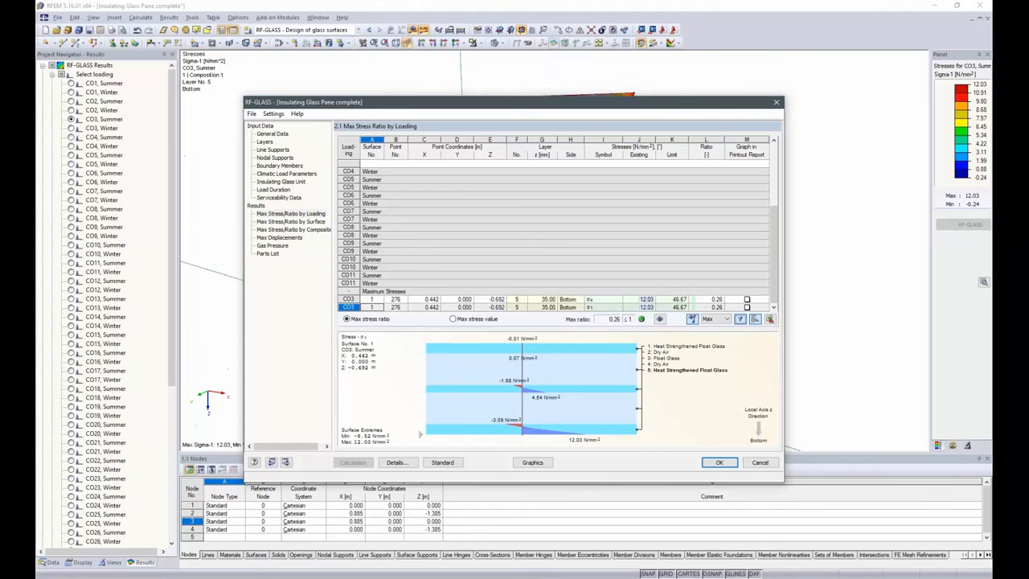
Examine the governing CO3 stress rows, their stress distribution through the glass layers and the limit stress
{"action": "left_click", "coordinate": [456, 299]}
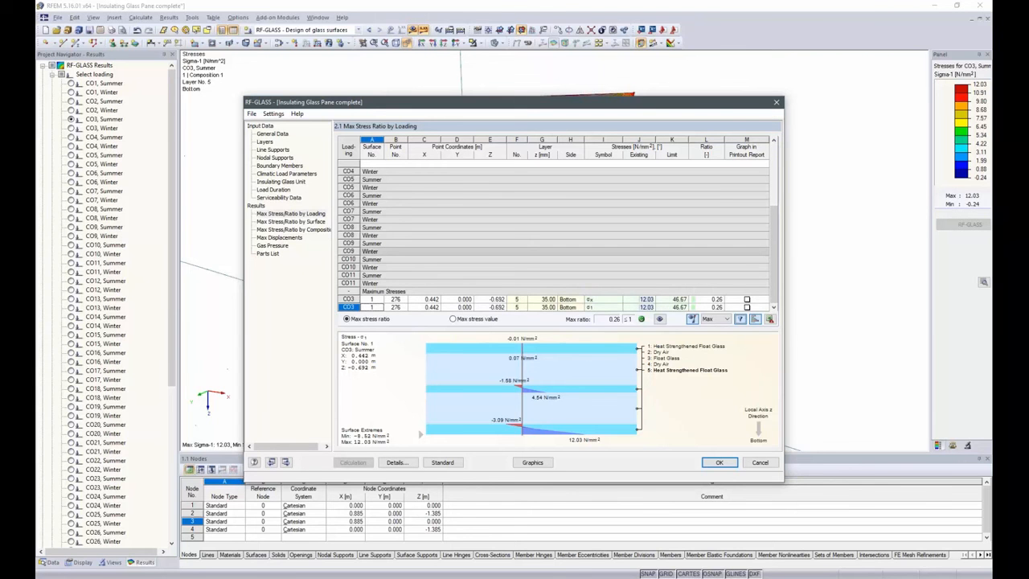
{"action": "scroll", "coordinate": [506, 250], "scroll_direction": "up", "scroll_amount": 2}
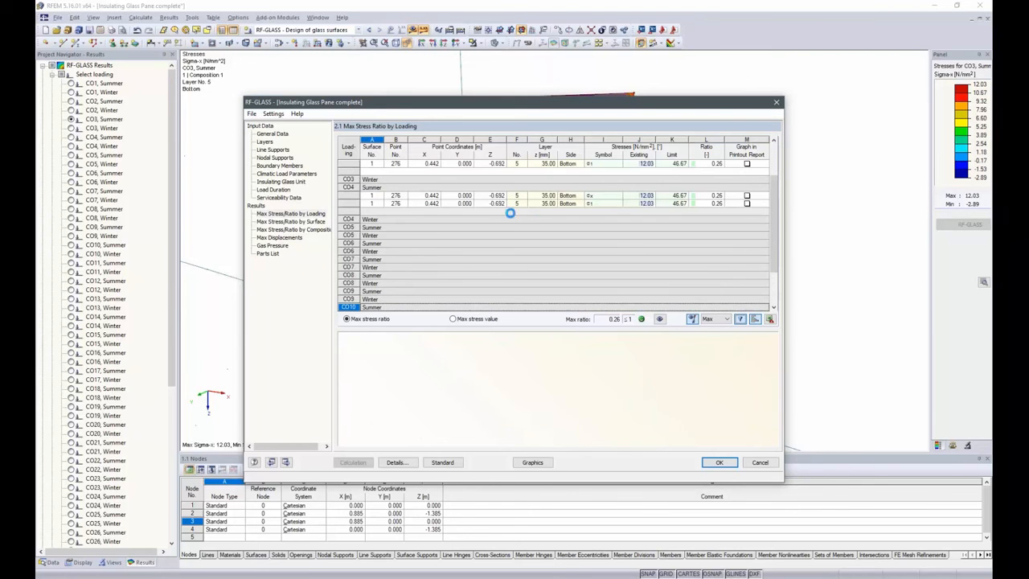
{"action": "scroll", "coordinate": [388, 213], "scroll_direction": "up", "scroll_amount": 2}
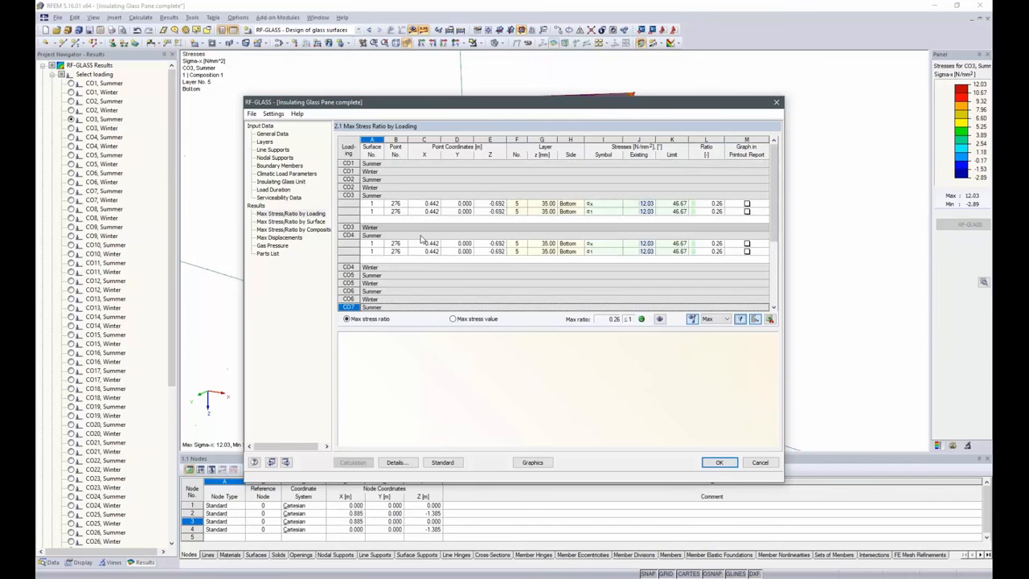
{"action": "scroll", "coordinate": [388, 213], "scroll_direction": "down", "scroll_amount": 4}
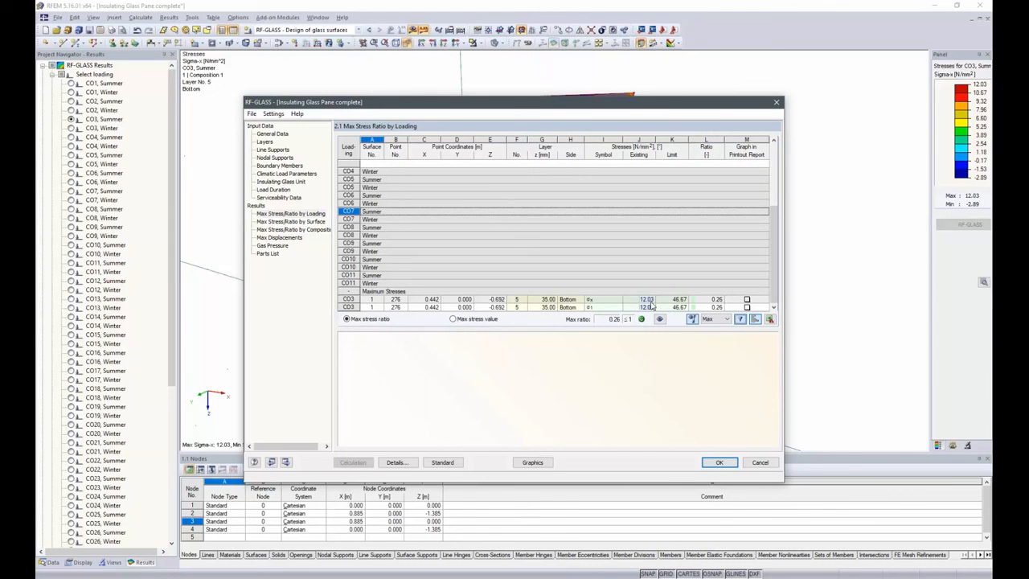
{"action": "left_click", "coordinate": [689, 318]}
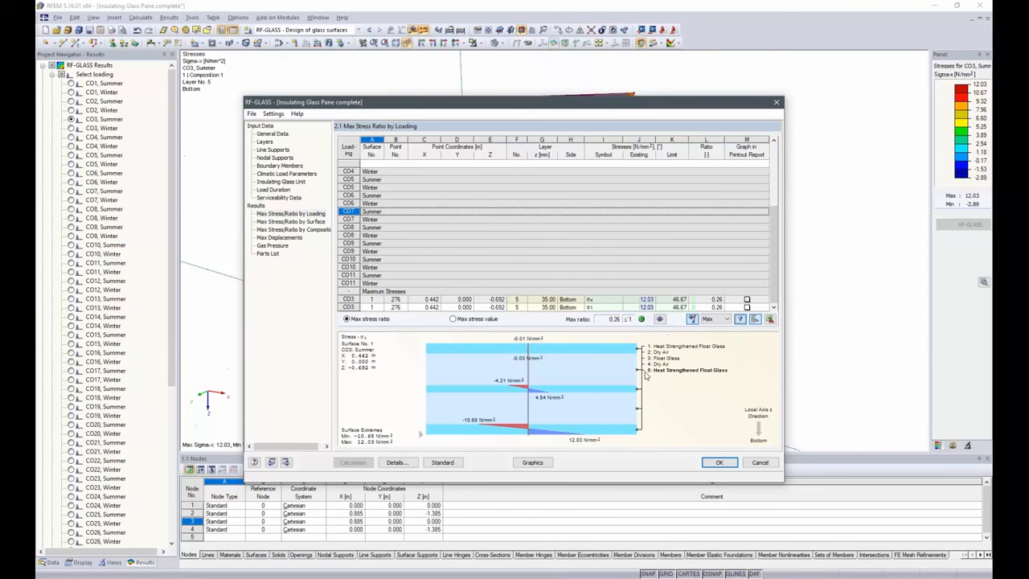
{"action": "left_click", "coordinate": [672, 299]}
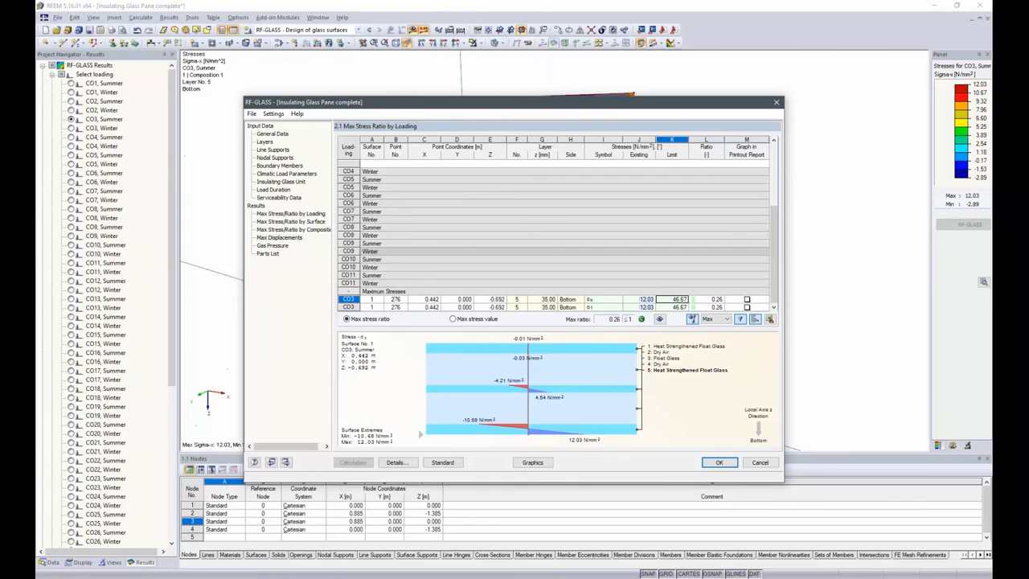
Filter the maximum displacements to the Max values, review them and return to the graphical results
{"action": "left_click", "coordinate": [280, 237]}
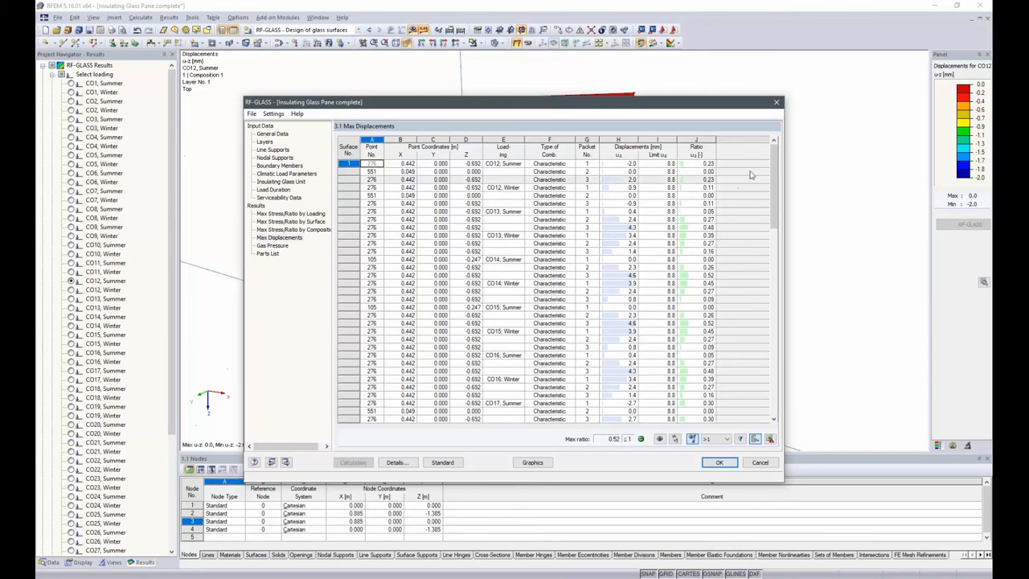
{"action": "left_click", "coordinate": [711, 439]}
{"action": "left_click", "coordinate": [716, 459]}
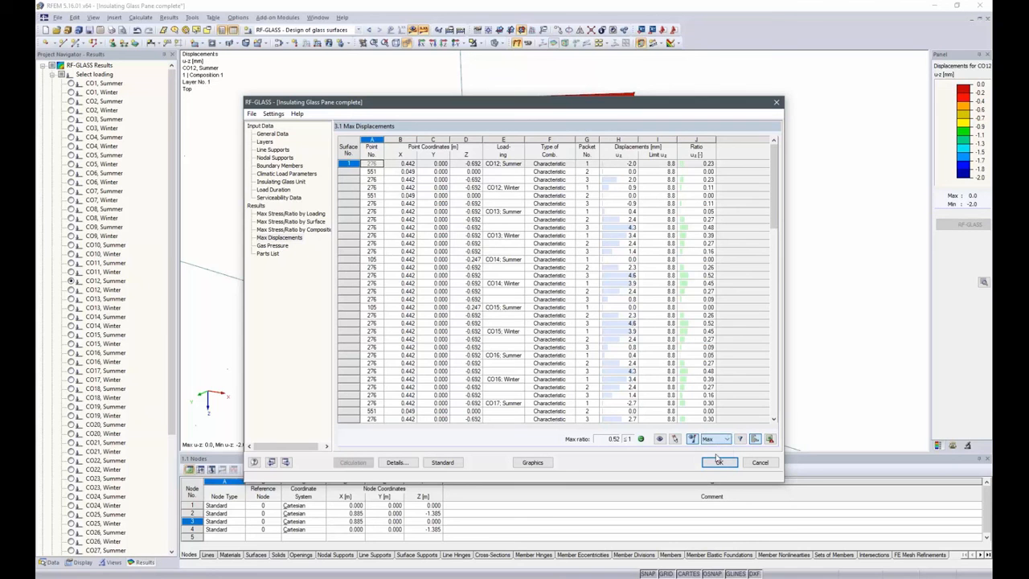
{"action": "left_click", "coordinate": [739, 439]}
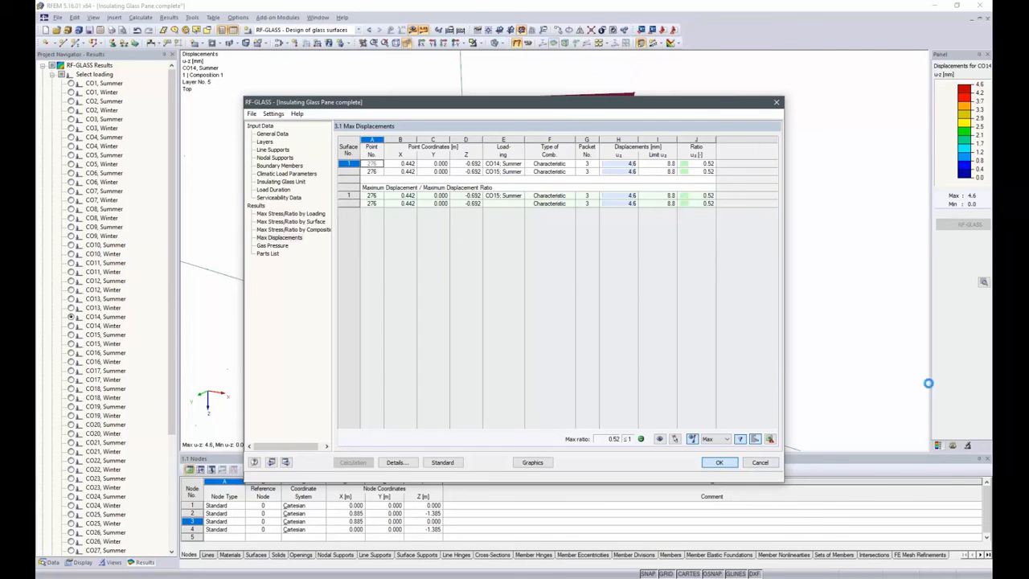
{"action": "left_click", "coordinate": [719, 462]}
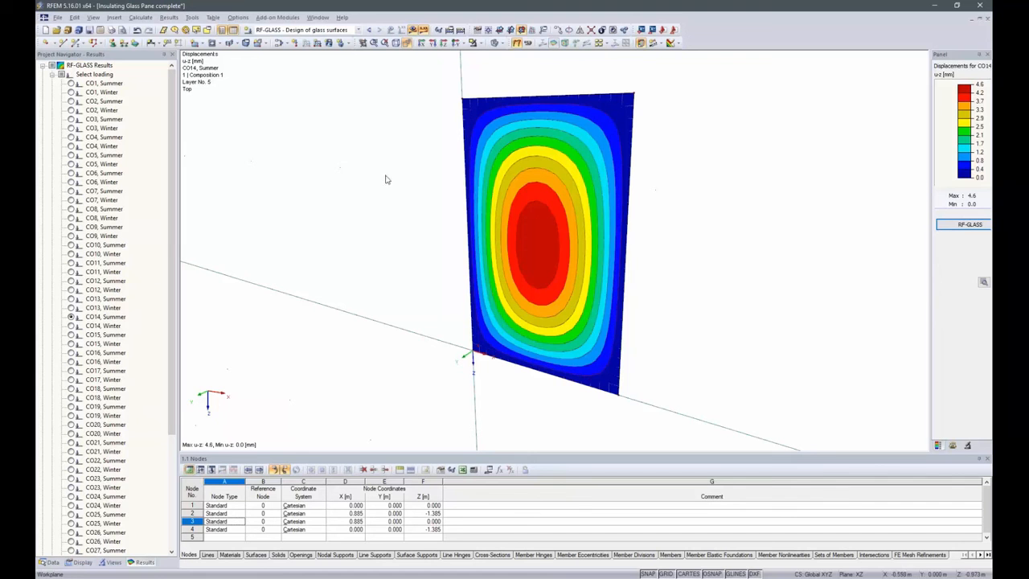
Display the displacement ratio u-z for CO14, Summer on layer no. 5 in the model
{"action": "left_click_drag", "start_coordinate": [171, 239], "coordinate": [175, 388]}
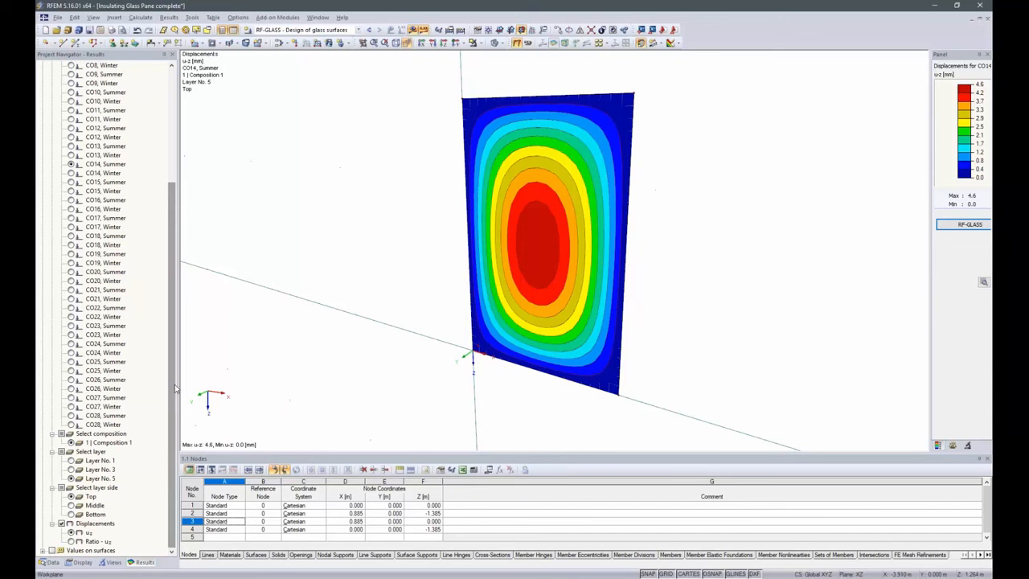
{"action": "left_click", "coordinate": [71, 541]}
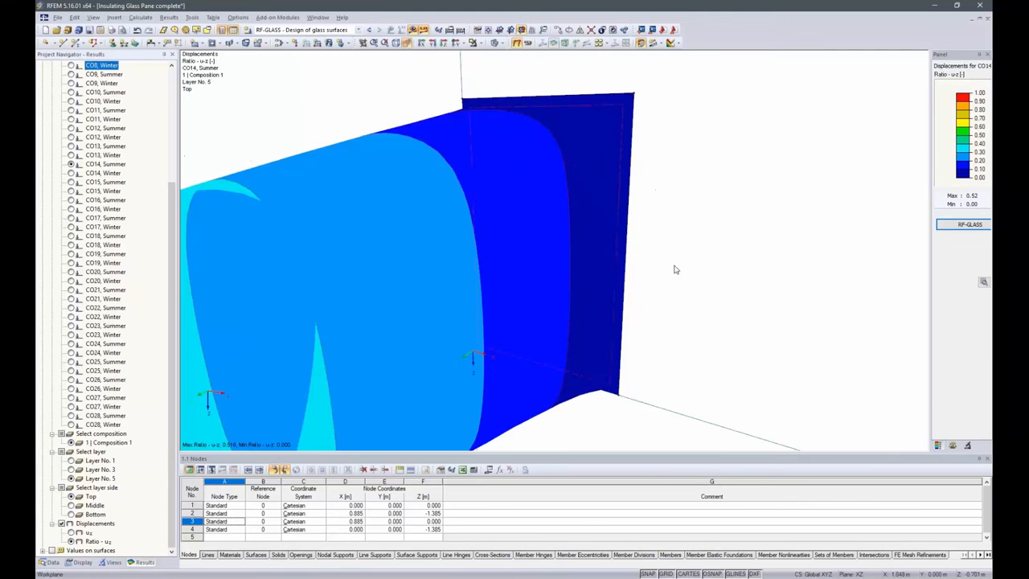
{"action": "scroll", "coordinate": [679, 271], "scroll_direction": "down", "scroll_amount": 2}
{"action": "scroll", "coordinate": [685, 272], "scroll_direction": "down", "scroll_amount": 2}
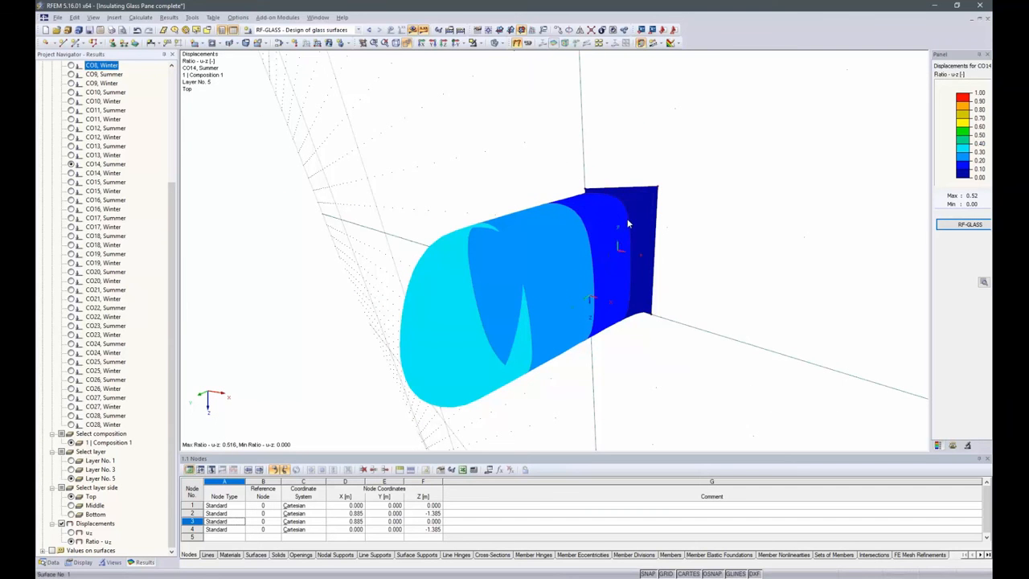
Set the deformation display factor to 1 and inspect the deformed pane close up
{"action": "left_click", "coordinate": [952, 444]}
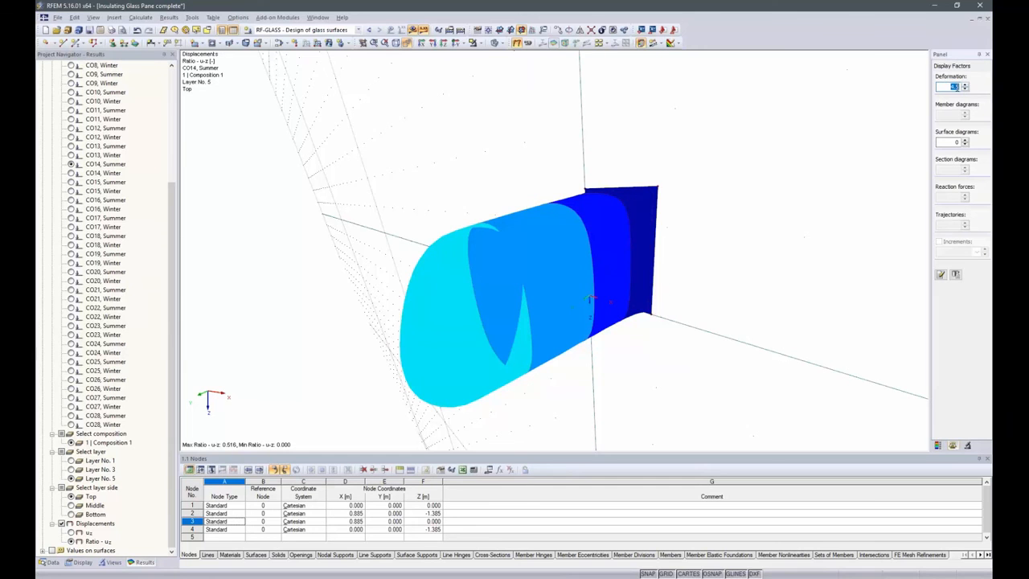
{"action": "type", "text": "1"}
{"action": "key", "text": "Return"}
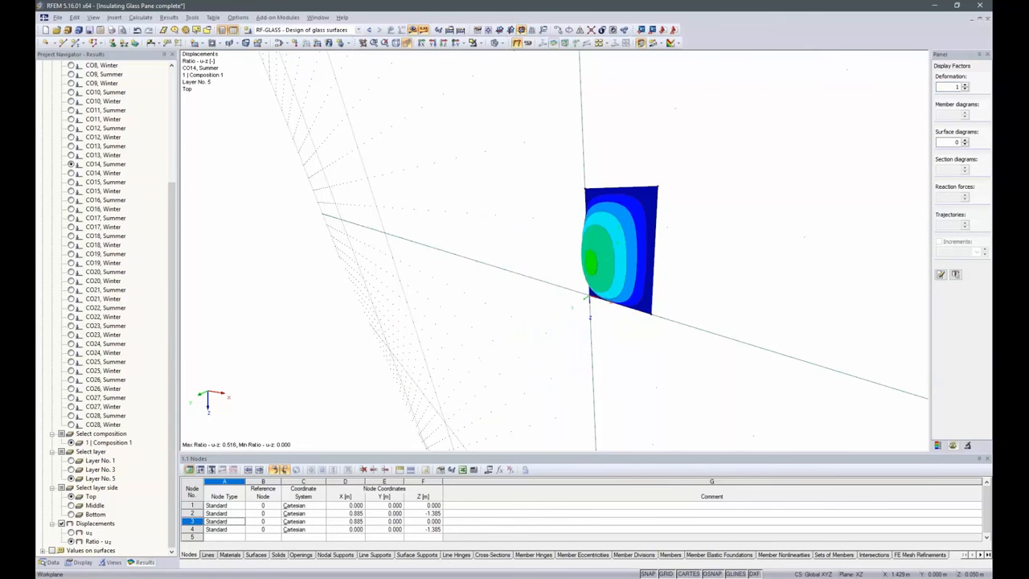
{"action": "middle_click_drag", "start_coordinate": [707, 329], "coordinate": [591, 274], "text": "ctrl"}
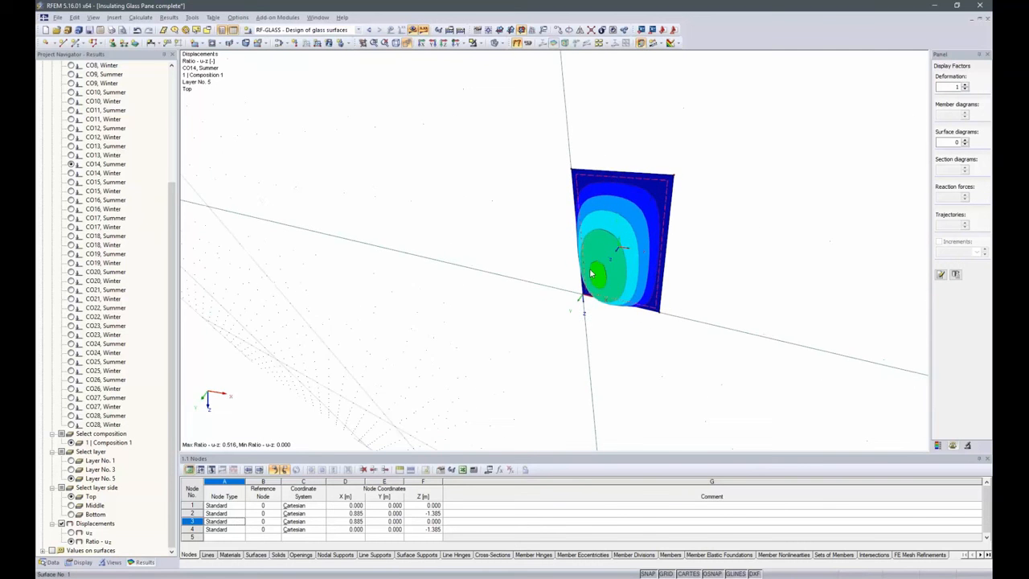
{"action": "scroll", "coordinate": [591, 274], "scroll_direction": "up", "scroll_amount": 4}
{"action": "scroll", "coordinate": [629, 266], "scroll_direction": "down", "scroll_amount": 2}
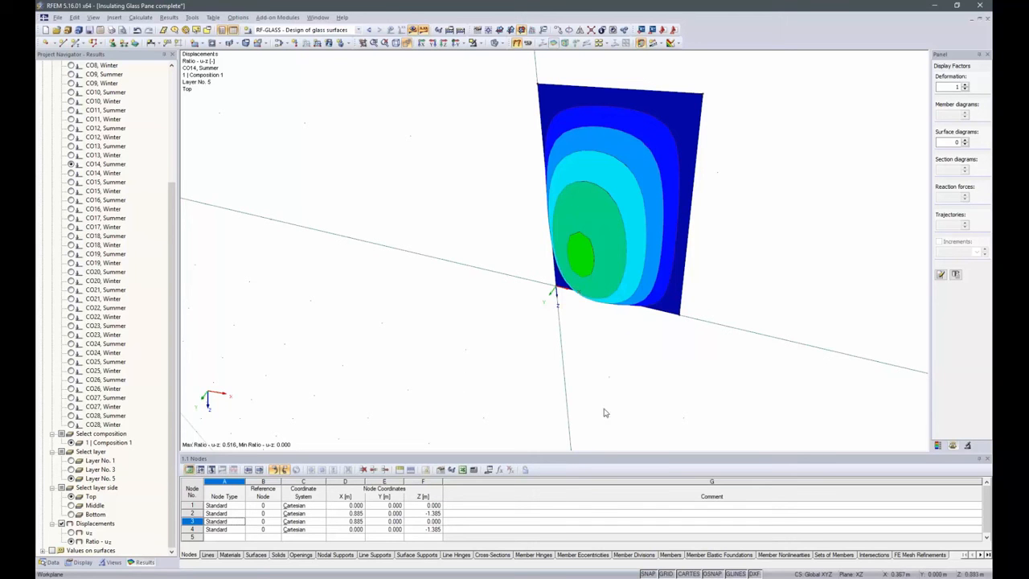
Switch to the PowerPoint slide show and advance to the closing slide
{"action": "mouse_move", "coordinate": [610, 578]}
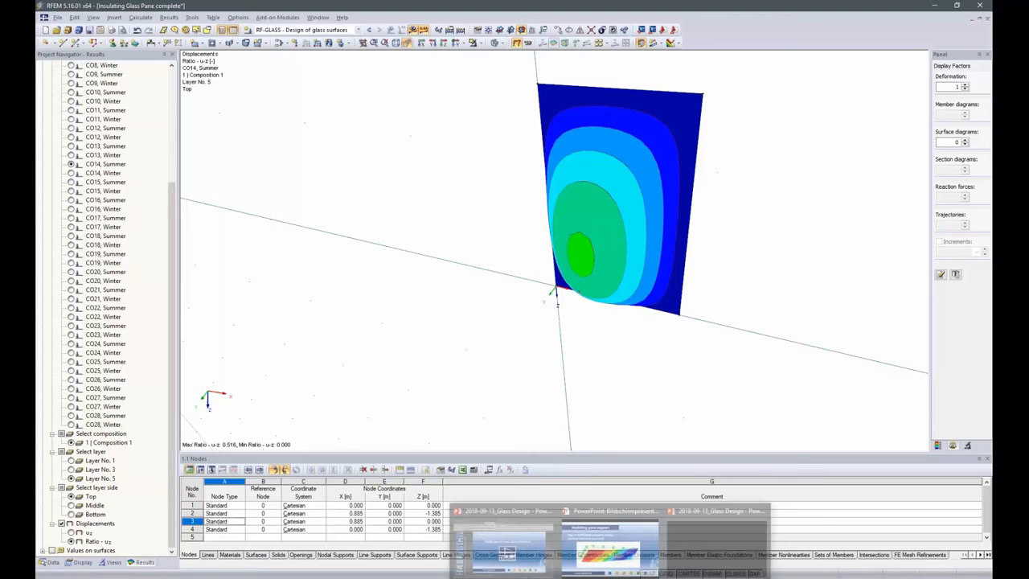
{"action": "left_click", "coordinate": [610, 548]}
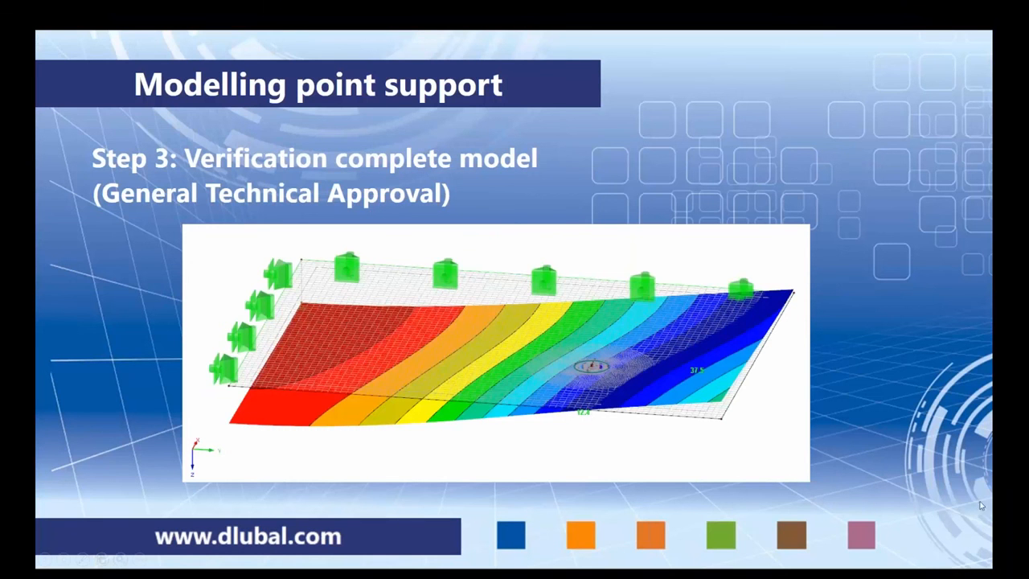
{"action": "left_click", "coordinate": [633, 351]}
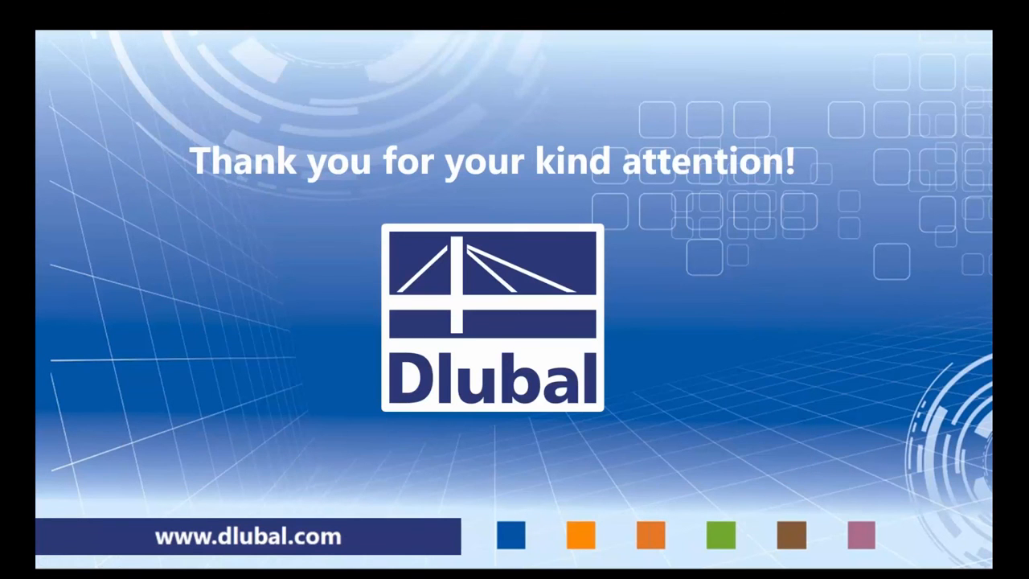